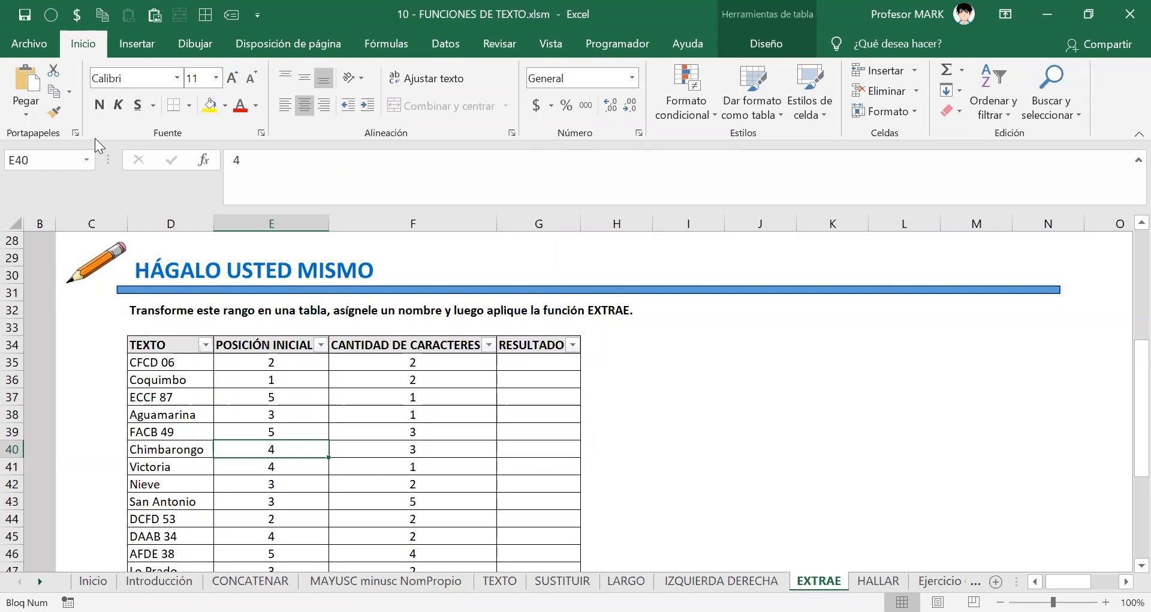
Step: Handwrite "Chimbarongo" in blue beside the table and number its letters 1 to 11 in red underneath
click(162, 452)
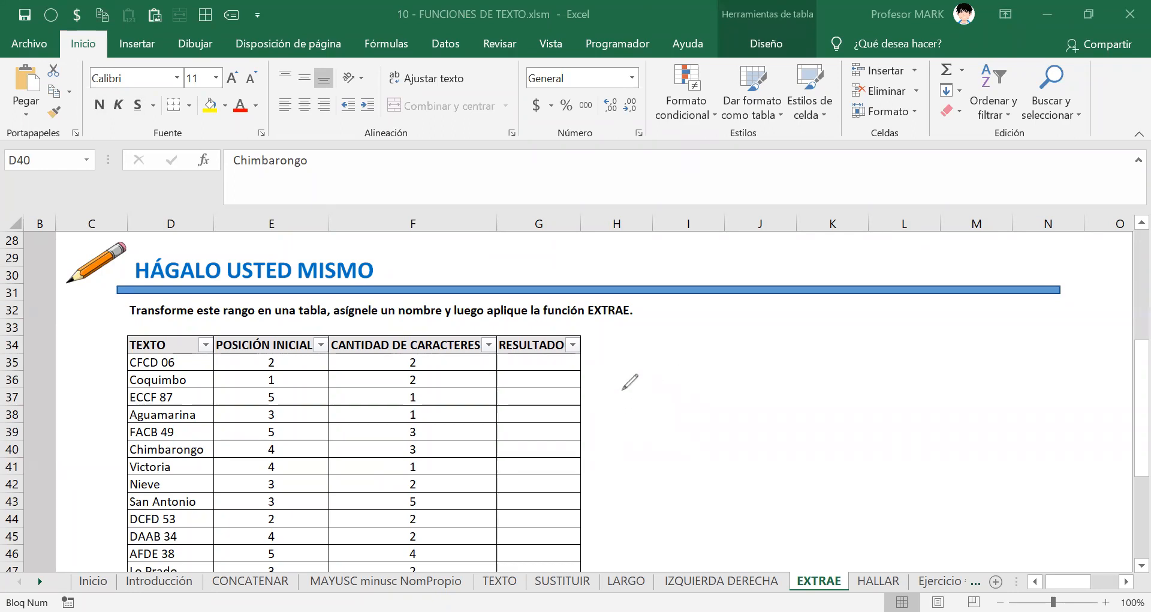
mouse_move(618, 373)
mouse_down()
mouse_move(642, 354)
mouse_move(655, 395)
mouse_move(665, 367)
mouse_move(700, 393)
mouse_move(752, 373)
mouse_move(767, 389)
mouse_move(787, 371)
mouse_move(826, 371)
mouse_move(879, 414)
mouse_move(916, 365)
mouse_move(951, 365)
mouse_up()
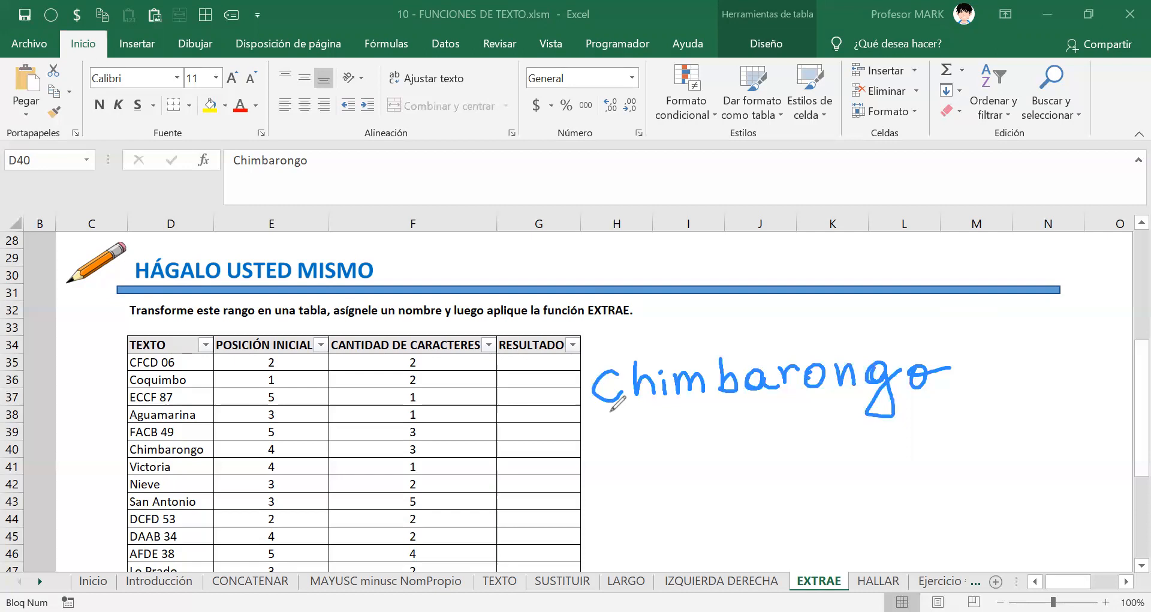
drag(611, 415, 624, 427)
drag(637, 408, 658, 427)
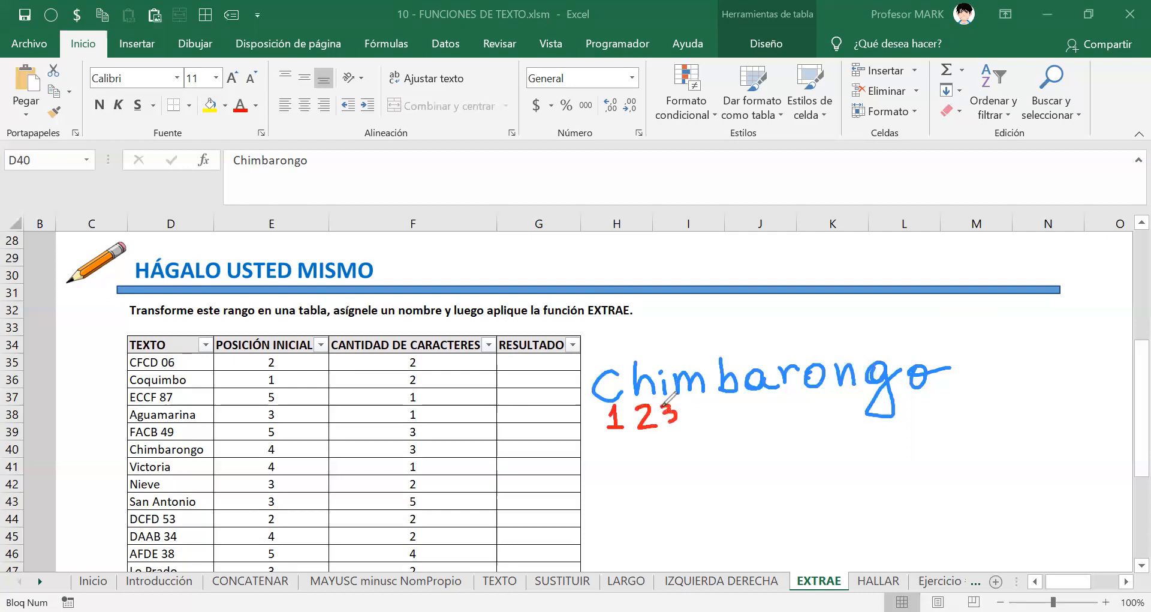
mouse_move(688, 403)
mouse_down()
mouse_move(696, 425)
mouse_move(757, 412)
mouse_move(790, 422)
mouse_move(798, 408)
mouse_move(808, 420)
mouse_move(818, 396)
mouse_move(843, 396)
mouse_move(873, 442)
mouse_move(925, 402)
mouse_move(936, 407)
mouse_up()
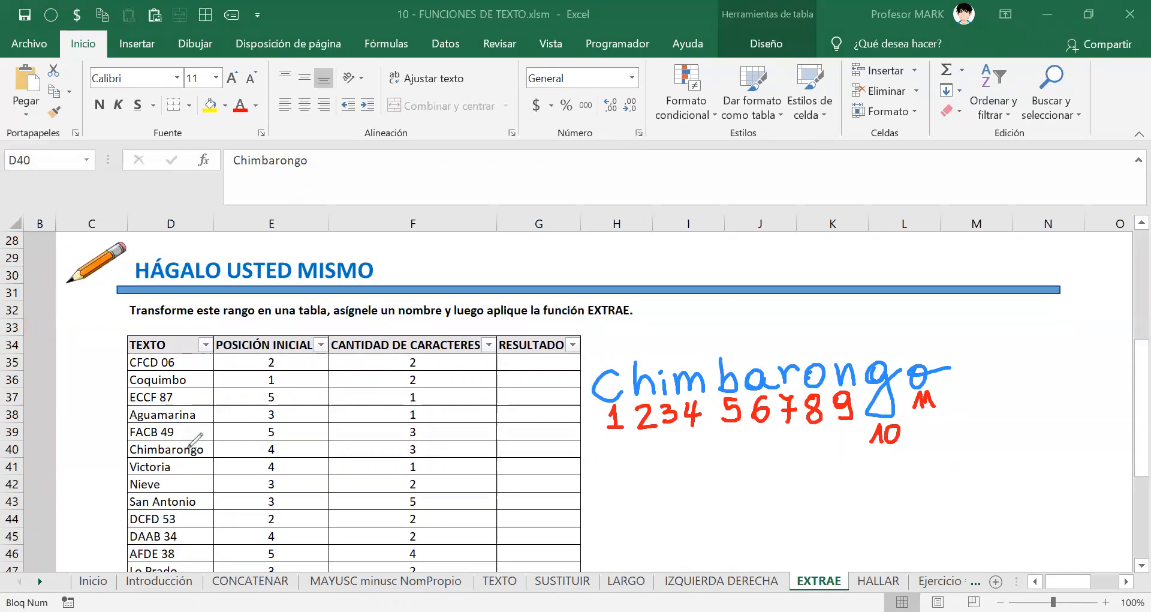
Step: Outline the Chimbarongo row in black and draw arrows from the POSICIÓN INICIAL and CANTIDAD DE CARACTERES headers to its values
mouse_move(165, 462)
mouse_down()
mouse_move(423, 460)
mouse_move(413, 436)
mouse_up()
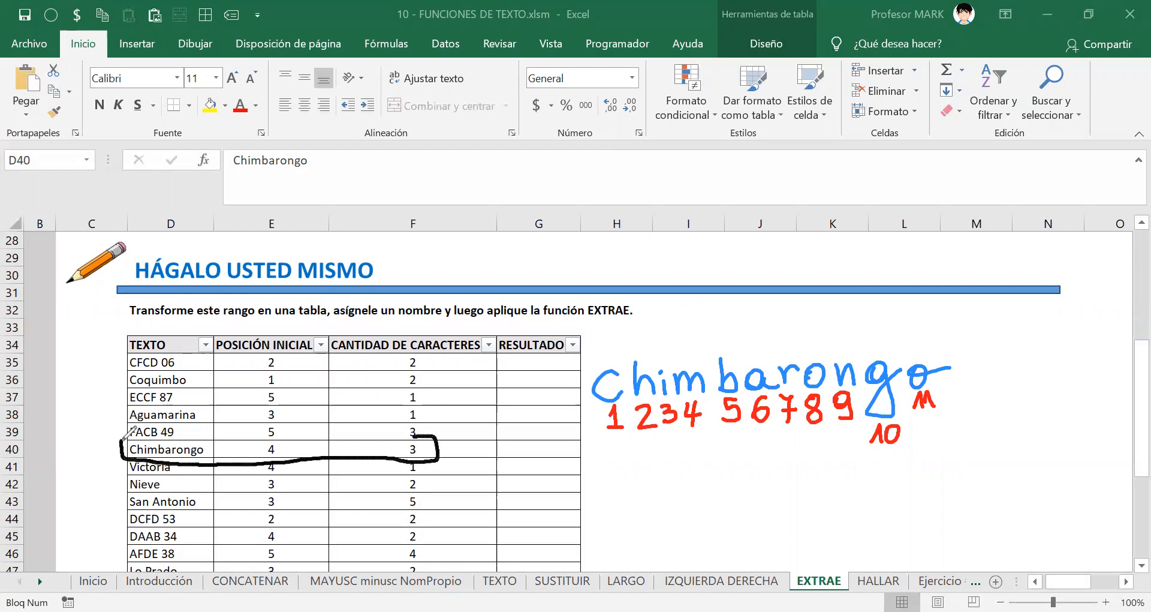
drag(332, 439, 106, 443)
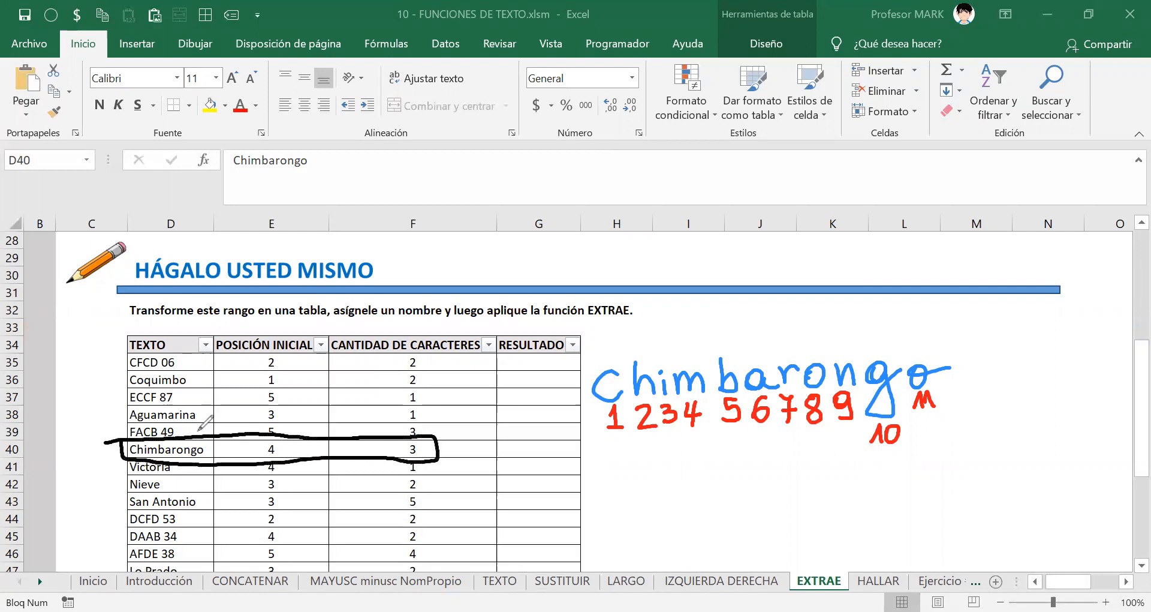
mouse_move(292, 350)
mouse_down()
mouse_move(300, 411)
mouse_move(288, 445)
mouse_move(299, 444)
mouse_up()
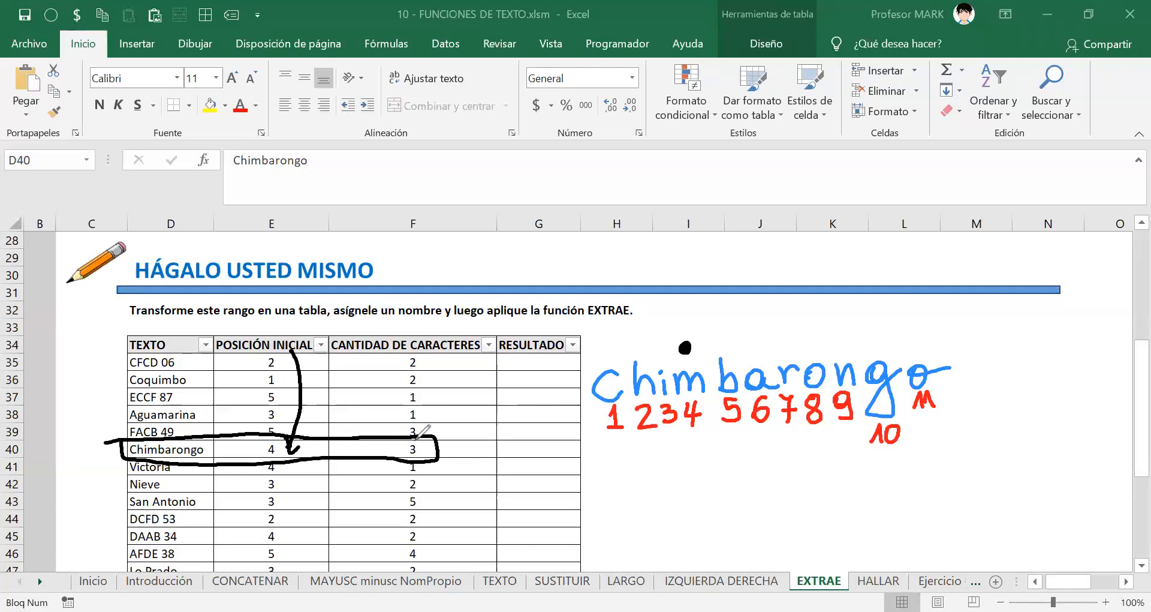
mouse_move(418, 436)
mouse_down()
mouse_move(427, 454)
mouse_move(427, 437)
mouse_up()
mouse_move(447, 356)
mouse_down()
mouse_move(427, 436)
mouse_move(441, 427)
mouse_up()
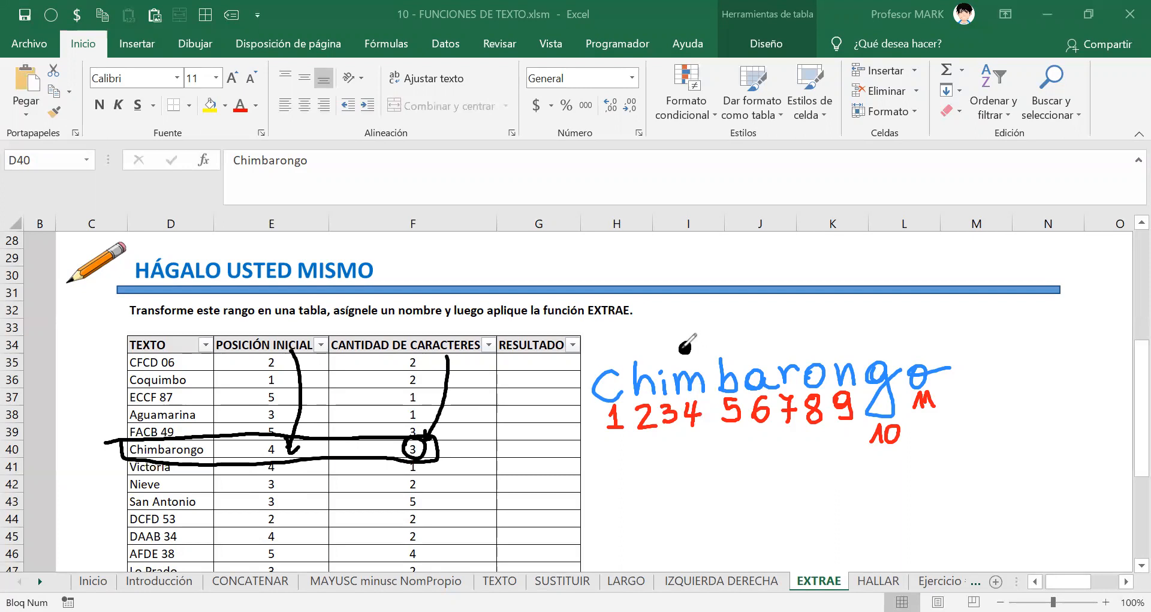
Step: Number the handwritten letters m, b, a as 1 to 3, frame them with positions 4 to 6, and circle the 4
drag(679, 328, 693, 330)
mouse_move(708, 339)
mouse_down()
mouse_move(696, 342)
mouse_move(725, 343)
mouse_move(726, 326)
mouse_move(757, 349)
mouse_move(763, 324)
mouse_move(759, 333)
mouse_up()
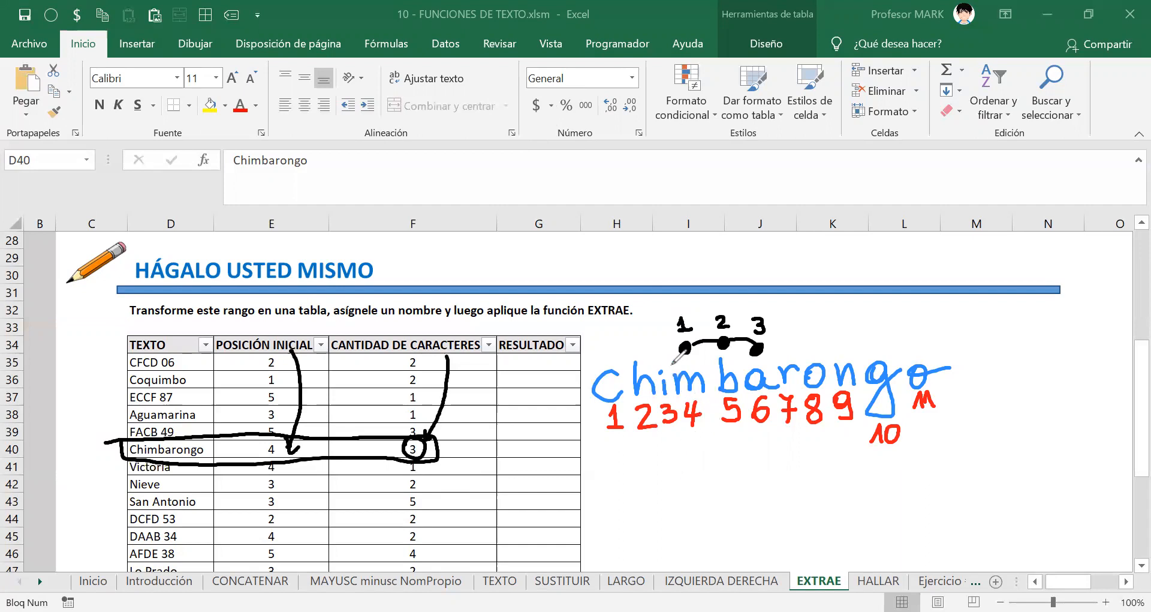
drag(676, 363, 680, 402)
drag(772, 360, 763, 395)
mouse_move(674, 359)
mouse_down()
mouse_move(667, 312)
mouse_move(780, 302)
mouse_move(777, 351)
mouse_up()
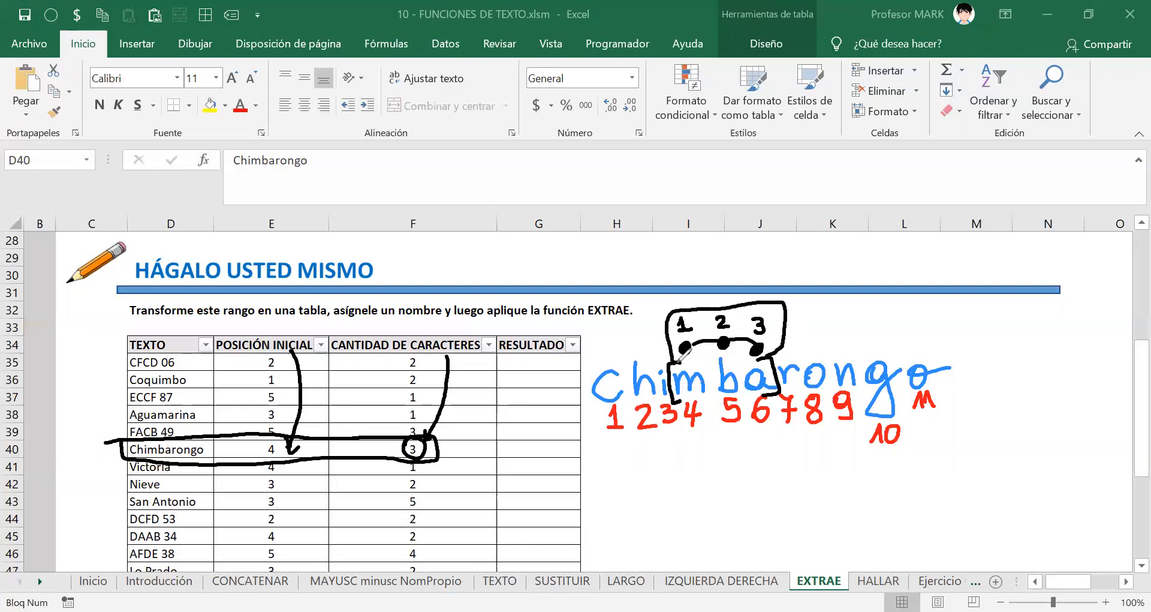
mouse_move(696, 394)
mouse_down()
mouse_move(677, 399)
mouse_move(703, 430)
mouse_up()
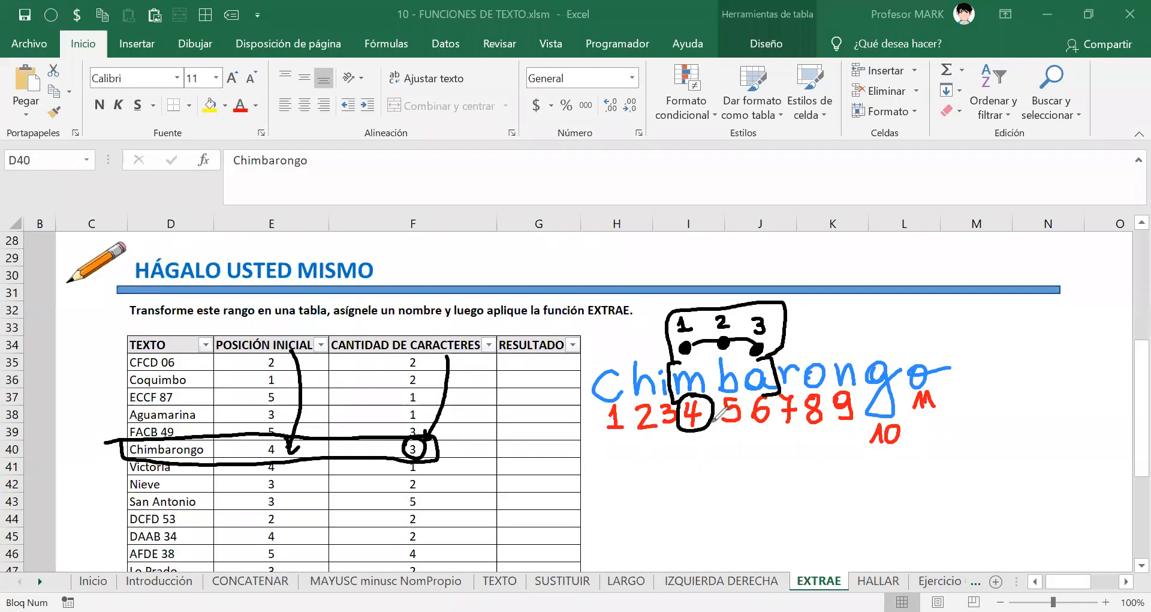
mouse_move(776, 394)
mouse_down()
mouse_move(775, 428)
mouse_move(705, 428)
mouse_up()
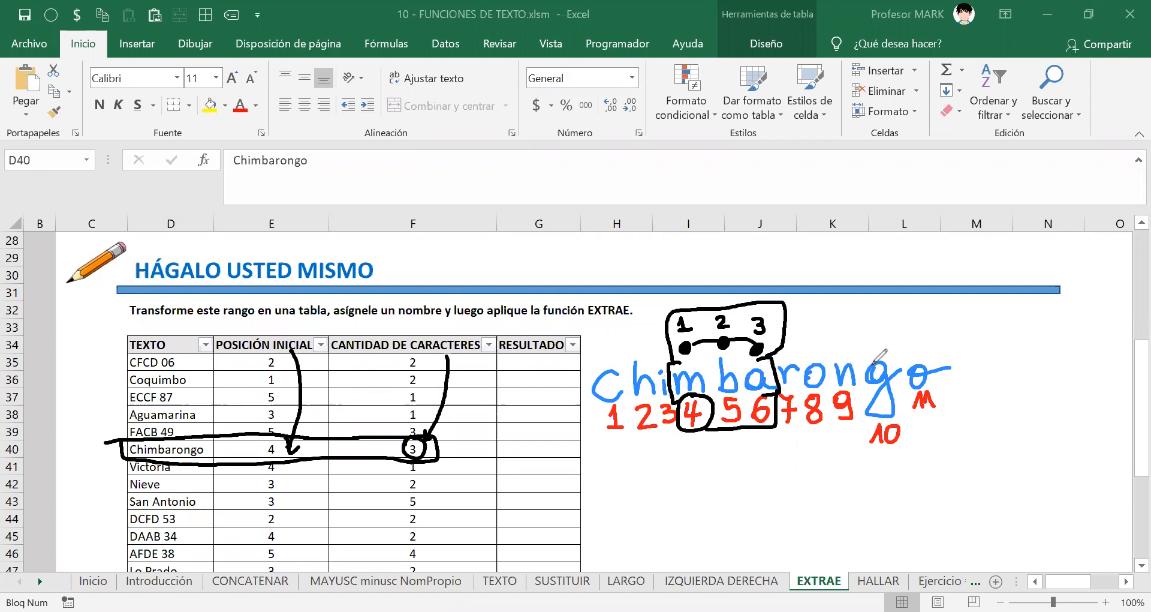
Step: Cross out the handwritten letters before and after "mba" with black strokes
mouse_move(614, 348)
mouse_down()
mouse_move(587, 430)
mouse_move(607, 427)
mouse_up()
mouse_move(652, 350)
mouse_down()
mouse_move(624, 427)
mouse_move(641, 424)
mouse_up()
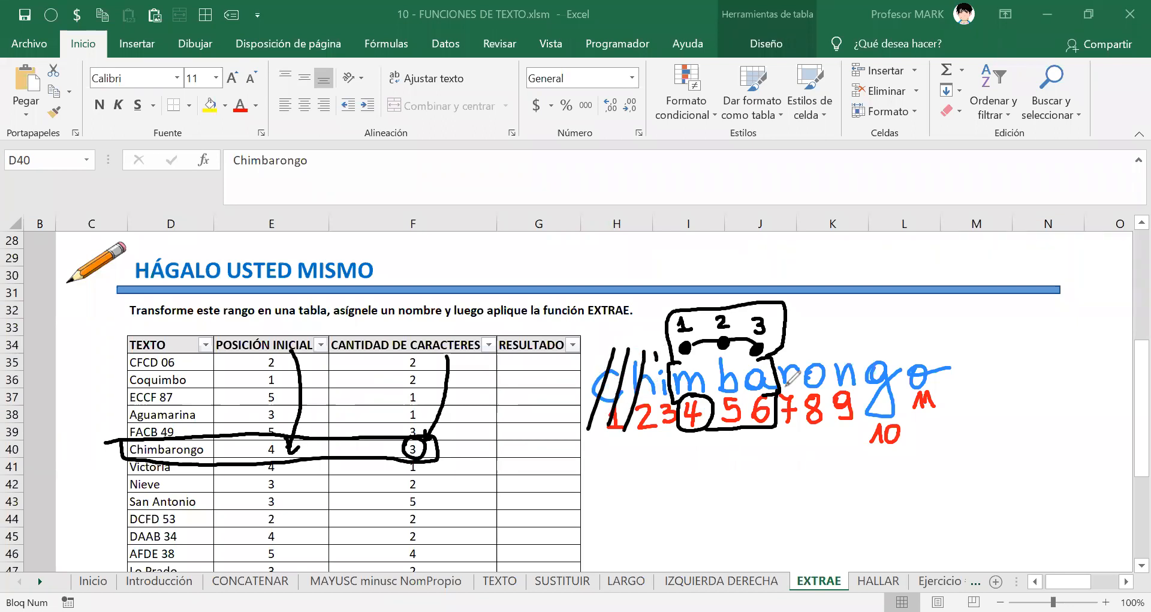
drag(796, 344, 789, 406)
mouse_move(823, 340)
mouse_down()
mouse_move(798, 422)
mouse_move(811, 429)
mouse_up()
mouse_move(851, 347)
mouse_down()
mouse_move(823, 428)
mouse_move(836, 431)
mouse_up()
mouse_move(879, 351)
mouse_down()
mouse_move(847, 442)
mouse_move(868, 430)
mouse_up()
mouse_move(914, 345)
mouse_down()
mouse_move(880, 429)
mouse_move(887, 440)
mouse_up()
drag(936, 379, 909, 440)
drag(594, 379, 618, 435)
mouse_move(597, 372)
mouse_down()
mouse_move(627, 430)
mouse_move(633, 414)
mouse_up()
drag(619, 363, 658, 398)
drag(644, 354, 665, 389)
drag(789, 348, 816, 405)
mouse_move(821, 339)
mouse_down()
mouse_move(847, 384)
mouse_move(866, 378)
mouse_up()
drag(859, 340, 903, 376)
drag(885, 346, 941, 387)
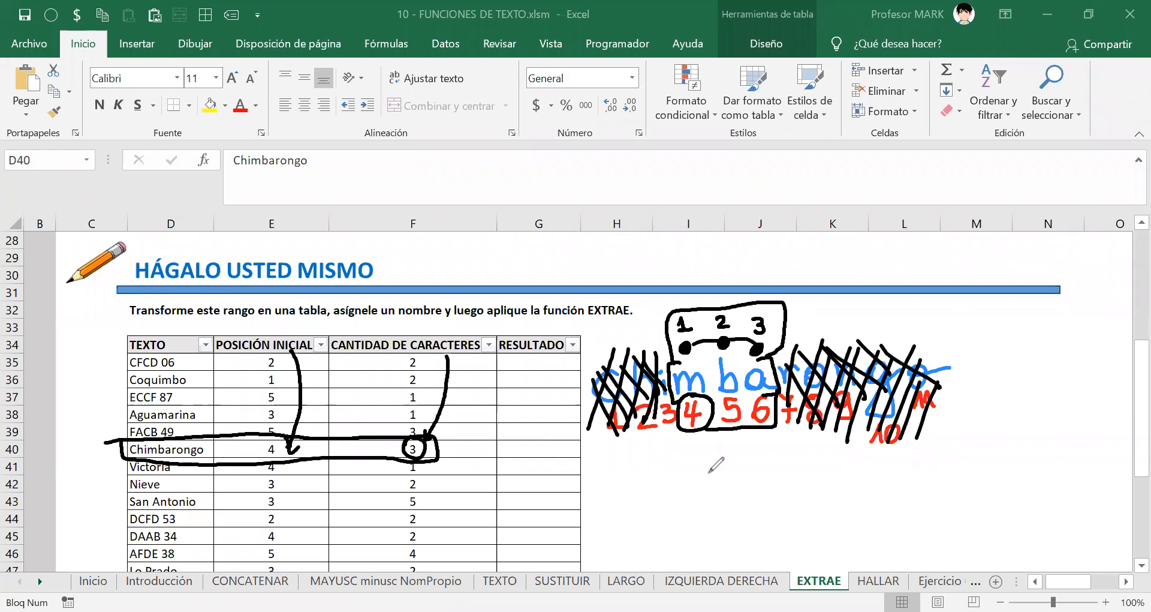
Step: Handwrite "mba" below the crossed-out word with a double underline, then erase all screen annotations and stop drawing
mouse_move(645, 473)
mouse_down()
mouse_move(670, 510)
mouse_move(694, 513)
mouse_up()
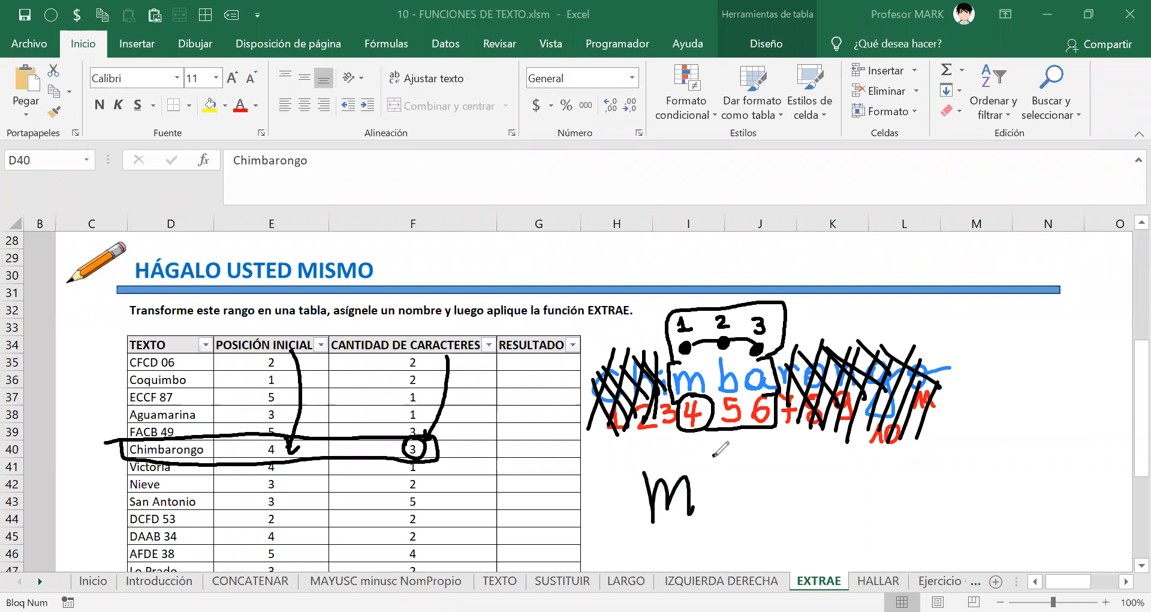
drag(716, 457, 718, 509)
drag(788, 480, 810, 498)
drag(660, 536, 815, 521)
drag(659, 550, 813, 538)
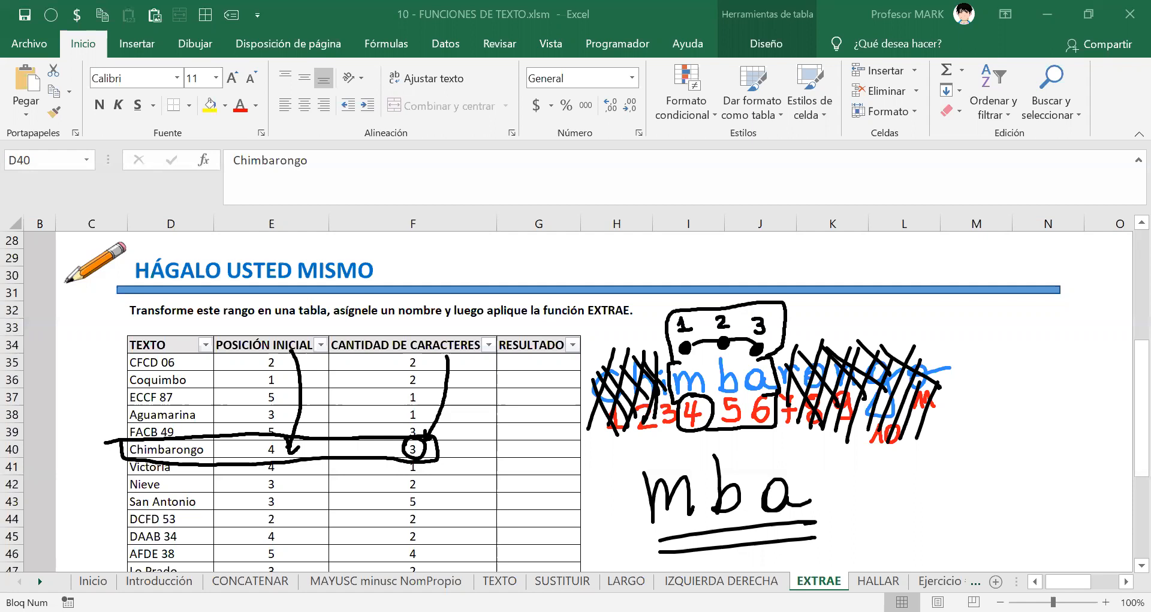
key(ctrl+shift+7)
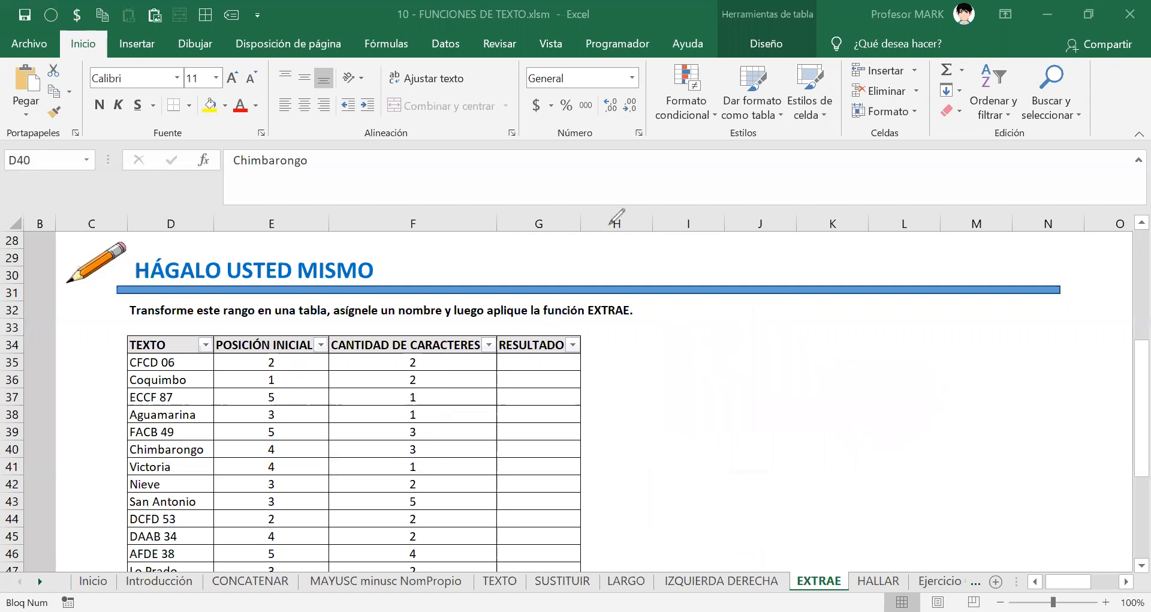
key(ctrl+shift+2)
Step: Start an EXTRAE formula in the first RESULTADO cell, G35, using the row's TEXTO value as the text argument
click(555, 357)
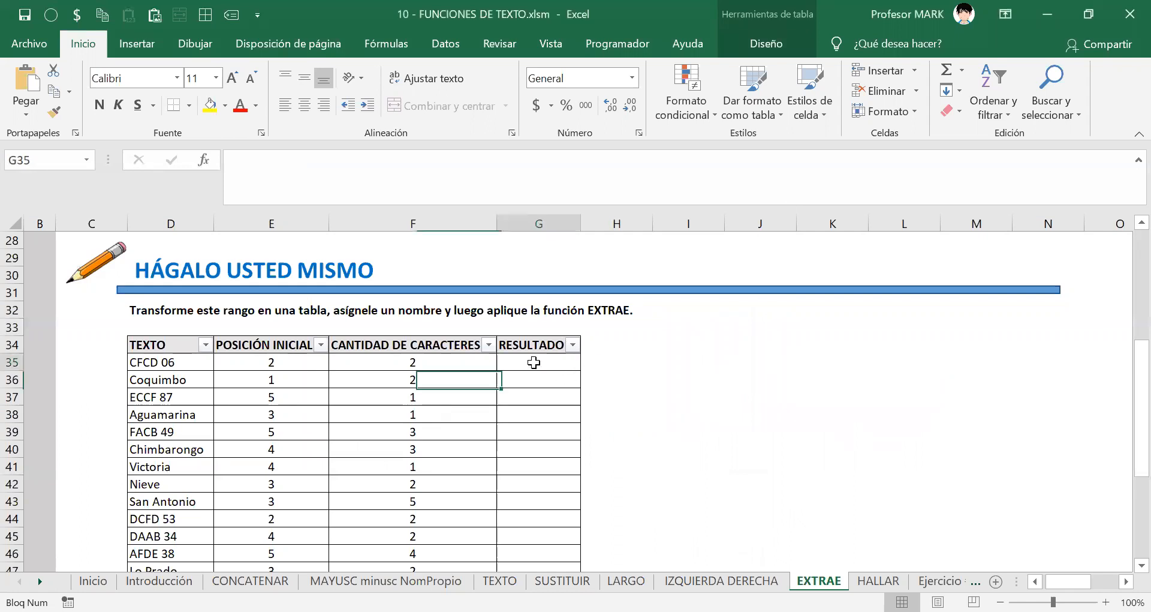
text(=)
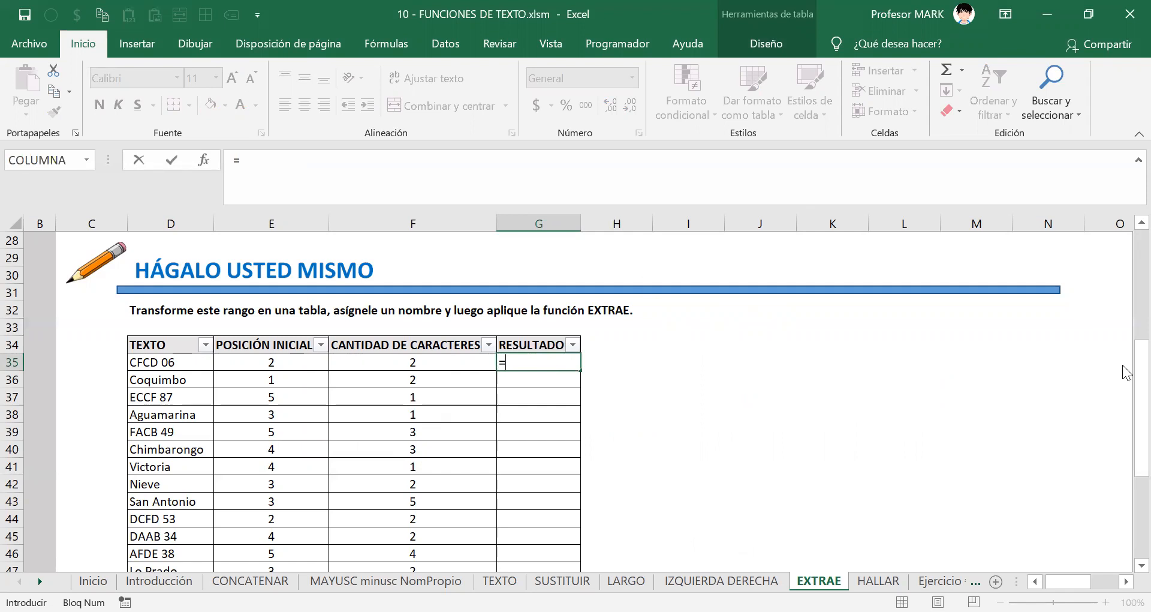
text(ex)
key(Tab)
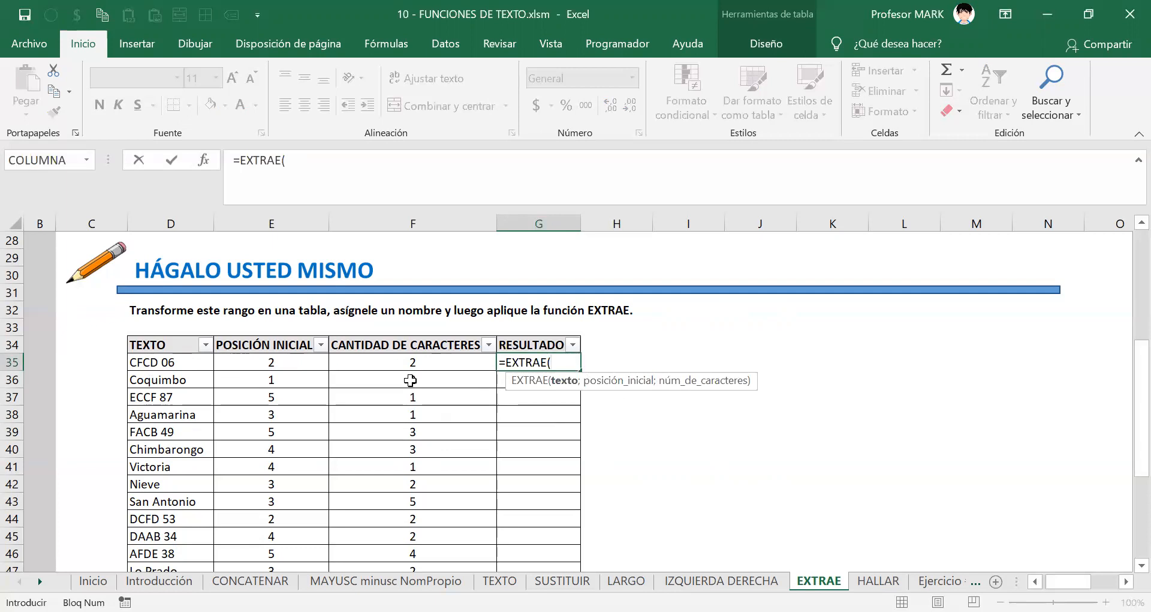
click(167, 363)
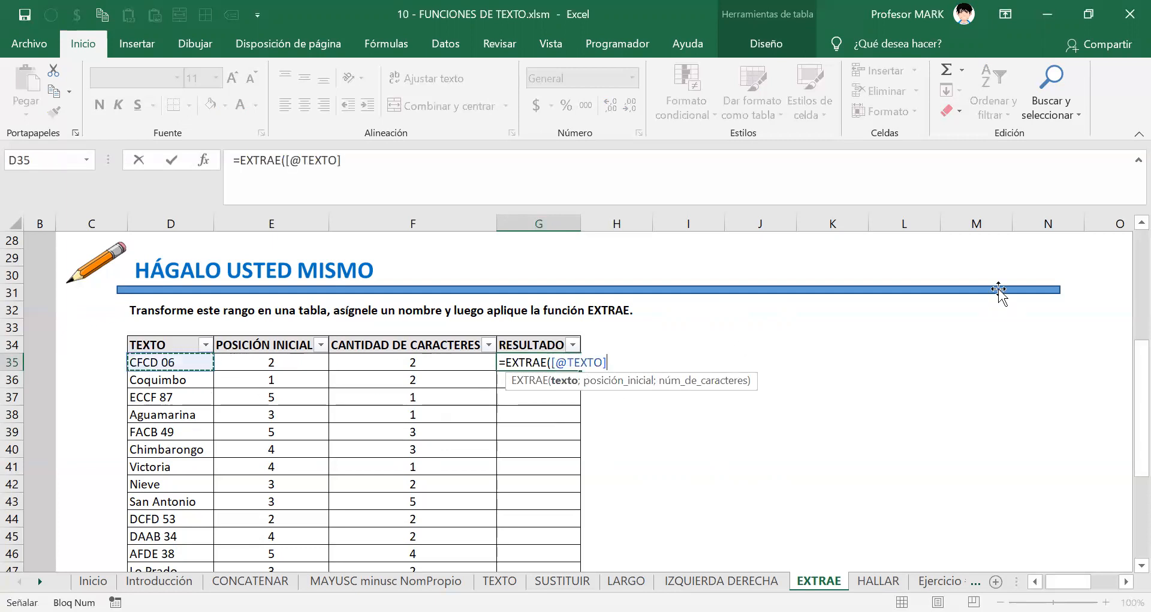
text(;)
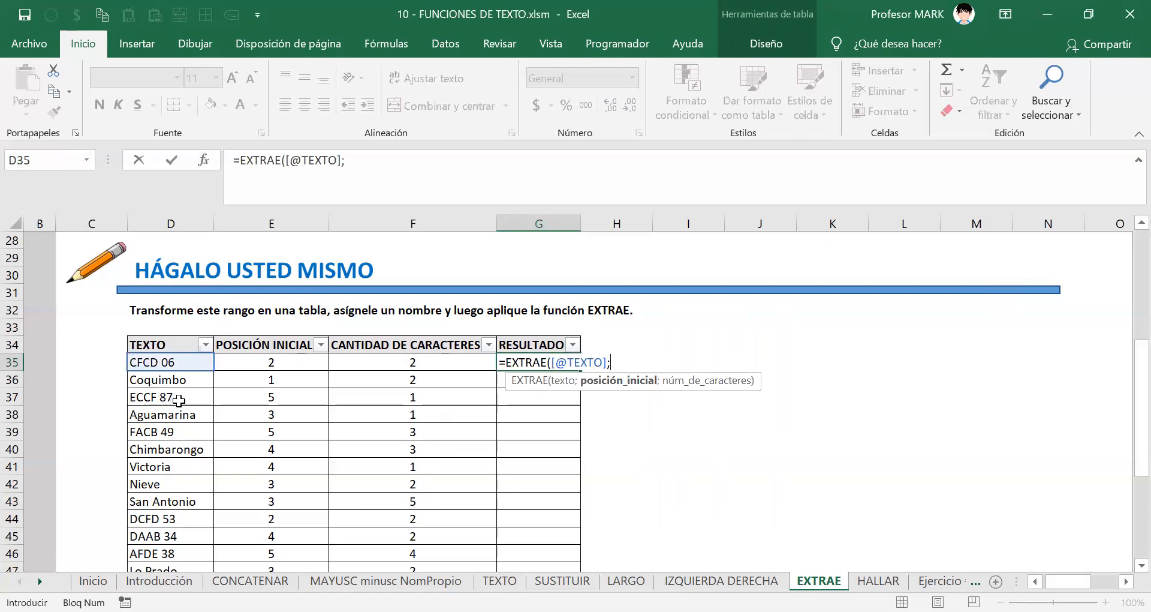
Step: Complete the EXTRAE formula with the row's POSICIÓN INICIAL as start position and CANTIDAD DE CARACTERES as number of characters, and enter it
scroll(186, 427, down, 1)
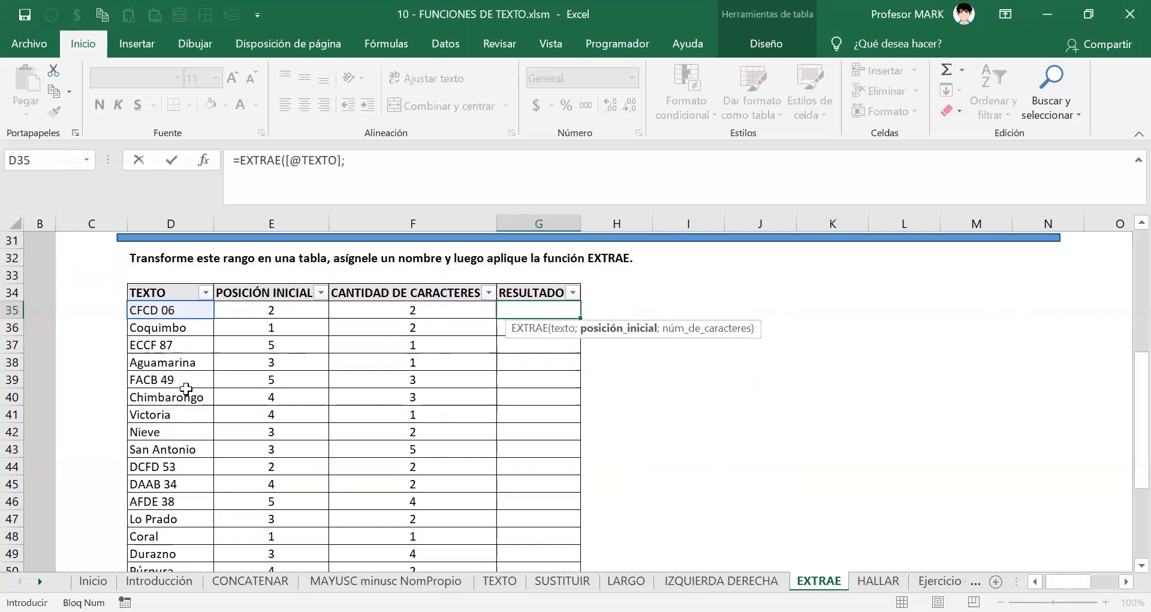
scroll(186, 389, down, 1)
scroll(187, 369, down, 2)
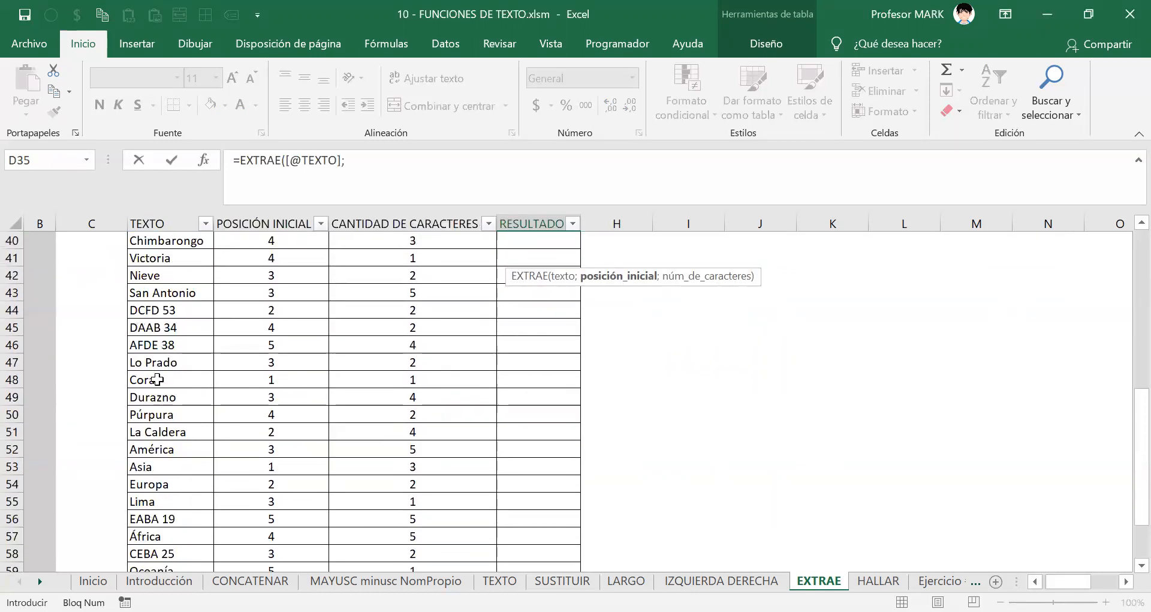
scroll(239, 455, down, 1)
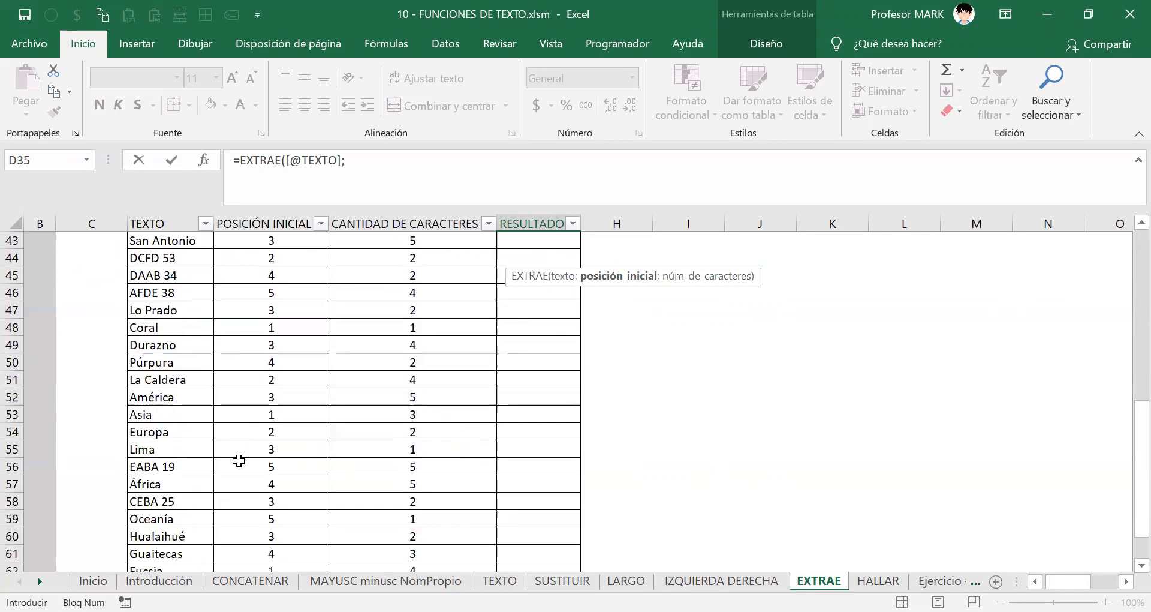
scroll(239, 460, down, 2)
scroll(238, 460, up, 7)
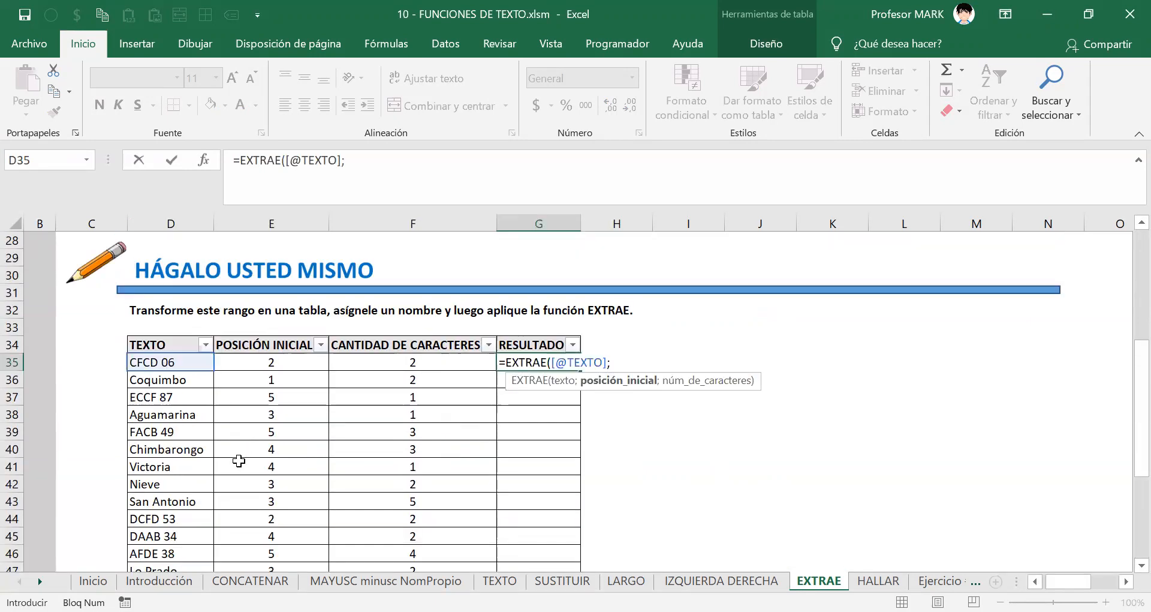
click(254, 361)
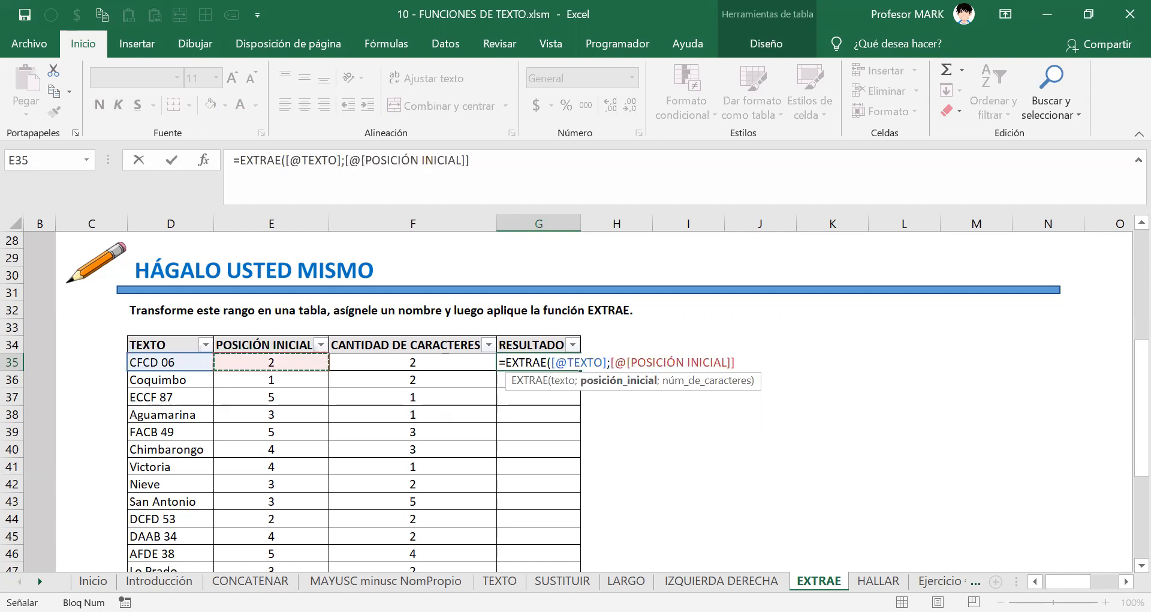
text(;)
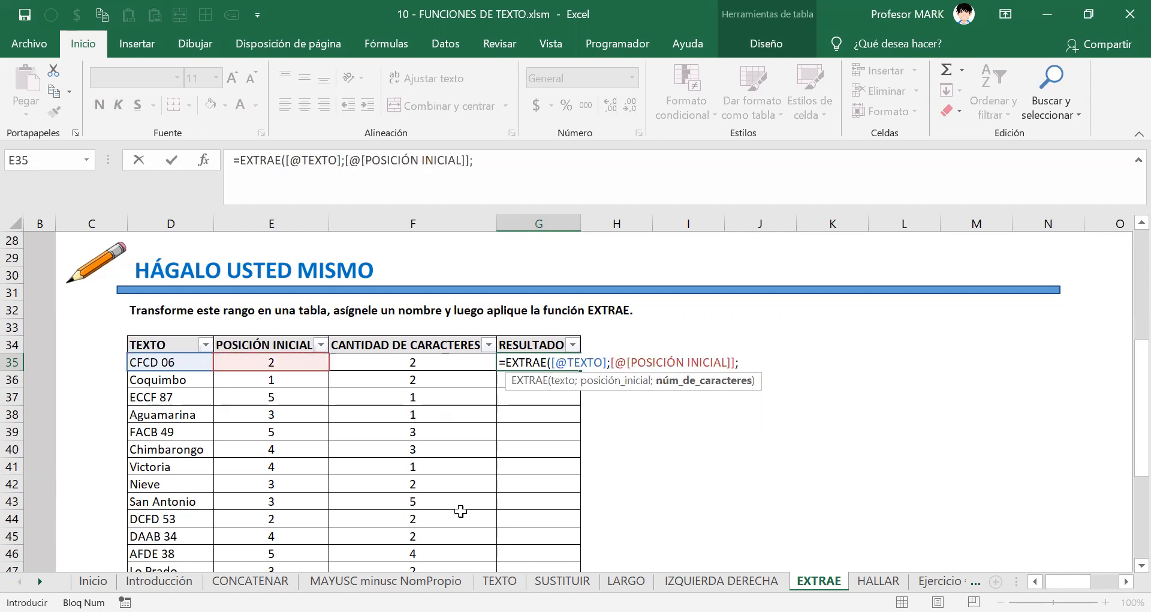
click(392, 355)
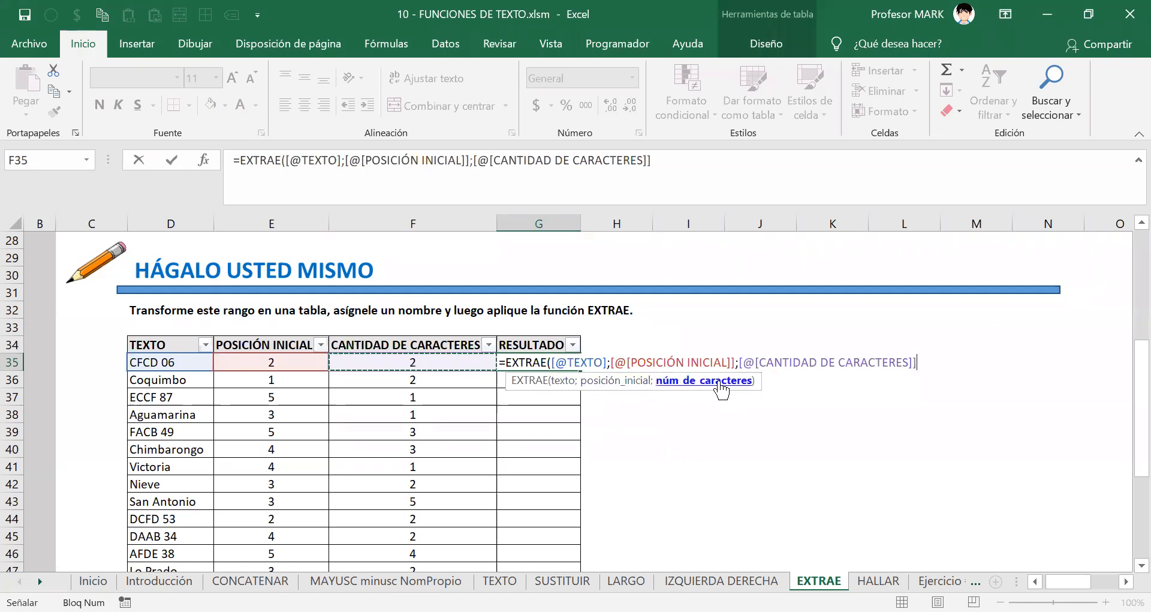
text())
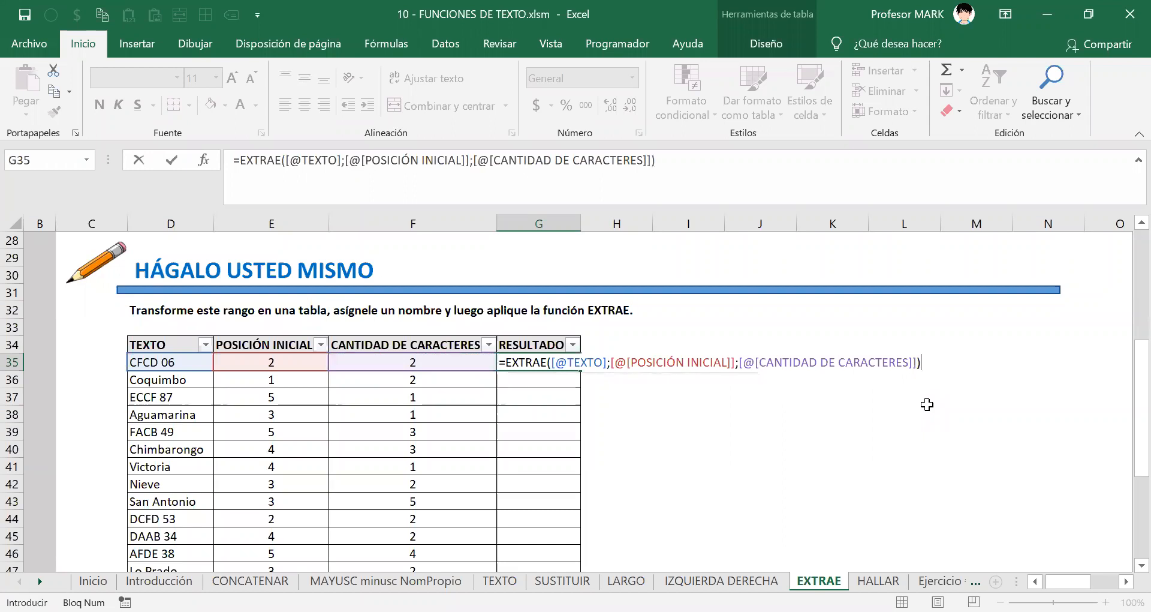
key(Return)
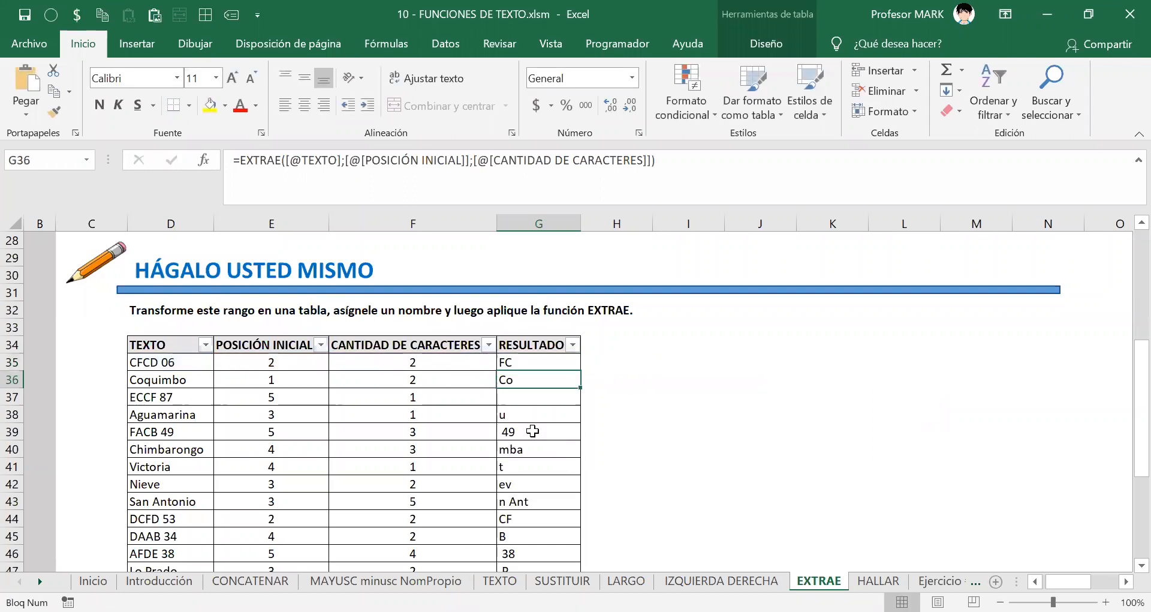
Step: Review the extracted text down the RESULTADO column, checking the Chimbarongo row against its start position and character count
scroll(533, 430, down, 1)
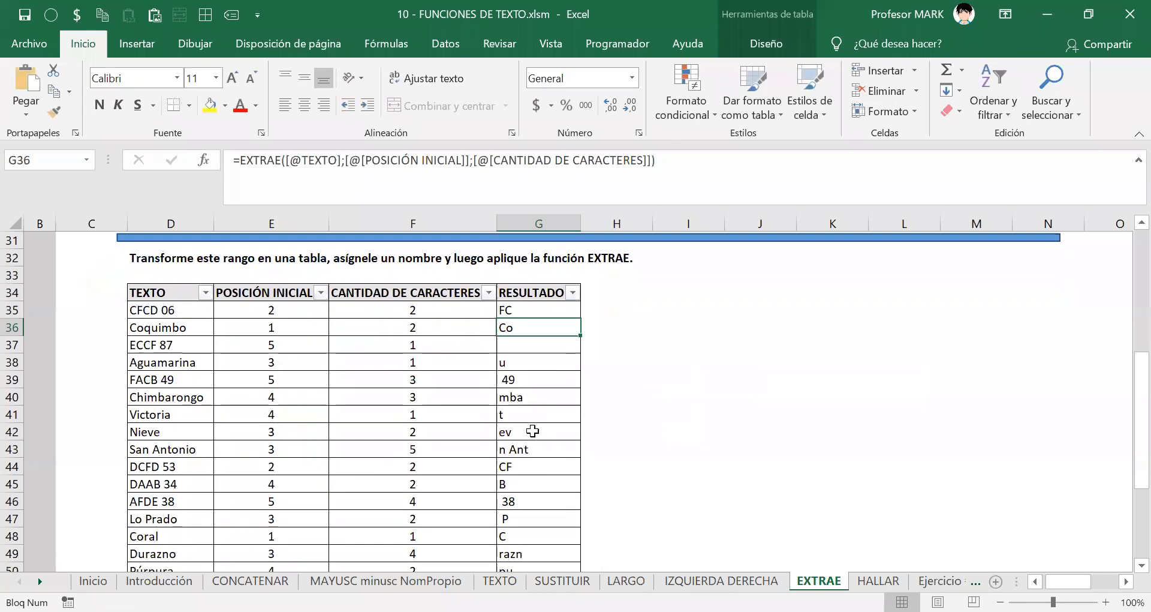
click(200, 397)
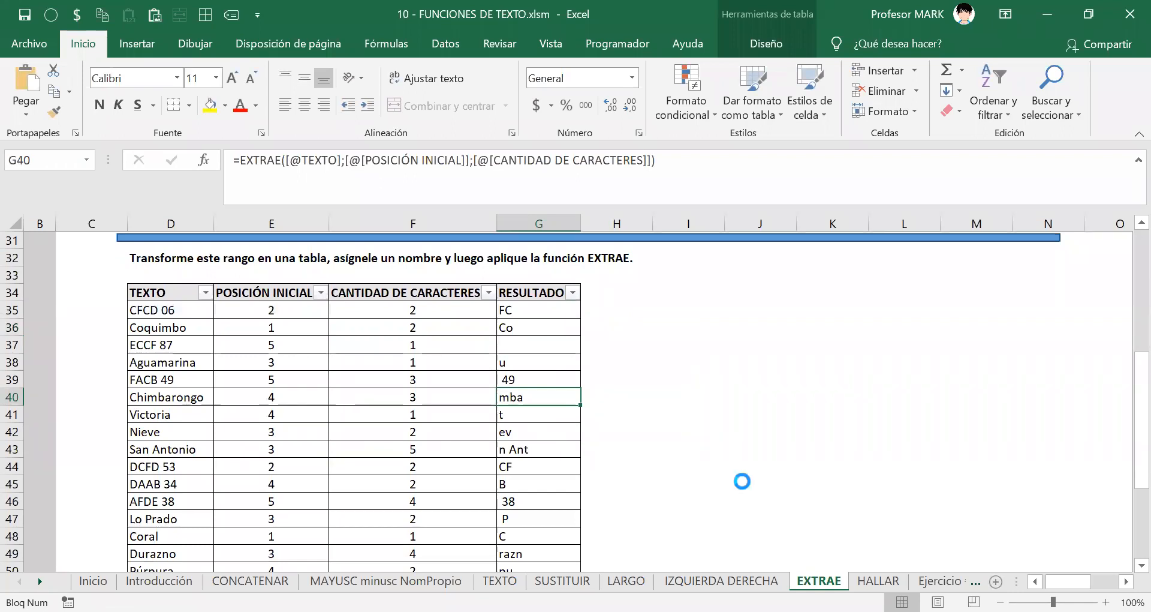
scroll(626, 448, down, 3)
scroll(626, 449, down, 1)
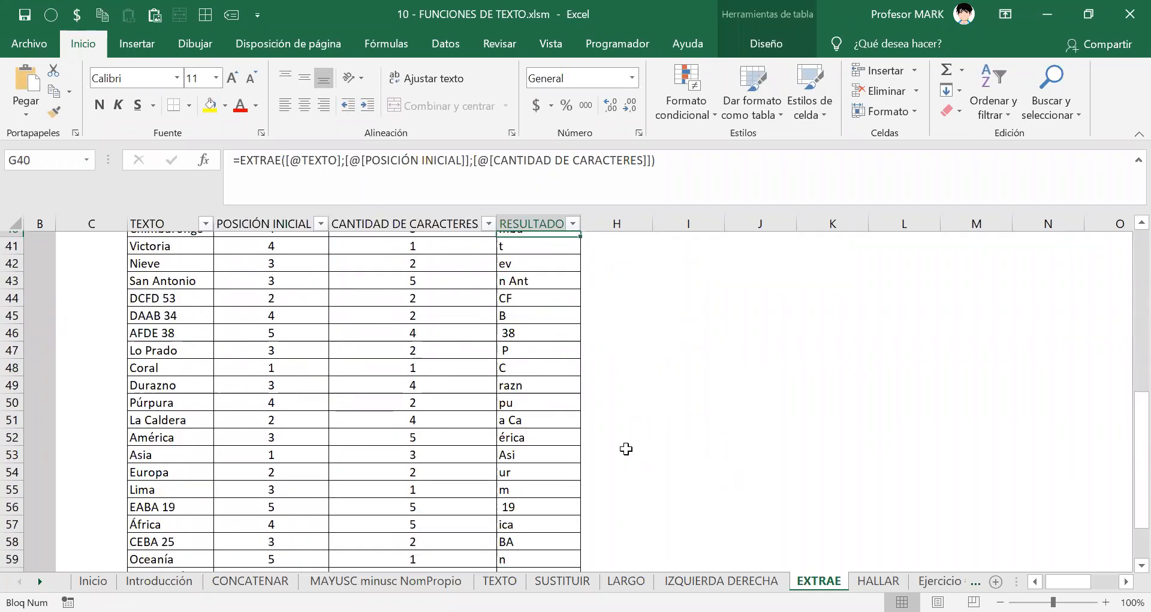
scroll(626, 448, down, 3)
scroll(626, 448, up, 7)
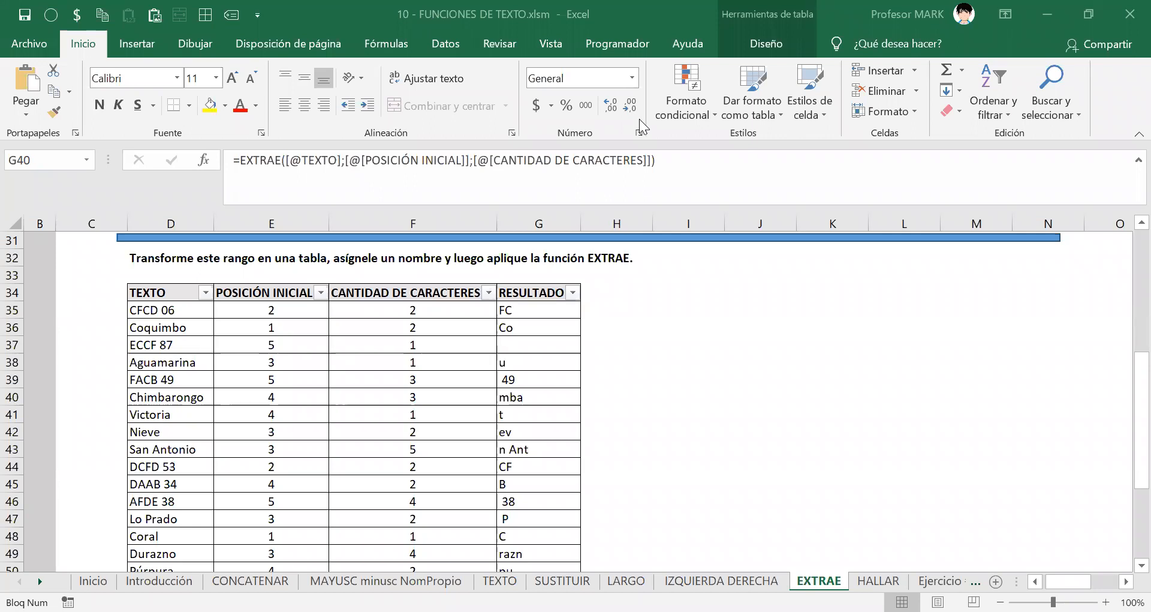
Step: Select the ECCF 87 row's result cell, G37, and handwrite "ECCF 87" in blue beside the table, marking the space with a bracket
click(559, 339)
drag(635, 312, 662, 340)
mouse_move(633, 327)
mouse_down()
mouse_move(658, 324)
mouse_move(659, 306)
mouse_move(682, 331)
mouse_move(760, 334)
mouse_up()
drag(781, 303, 781, 336)
mouse_move(772, 318)
mouse_down()
mouse_move(796, 318)
mouse_move(811, 298)
mouse_up()
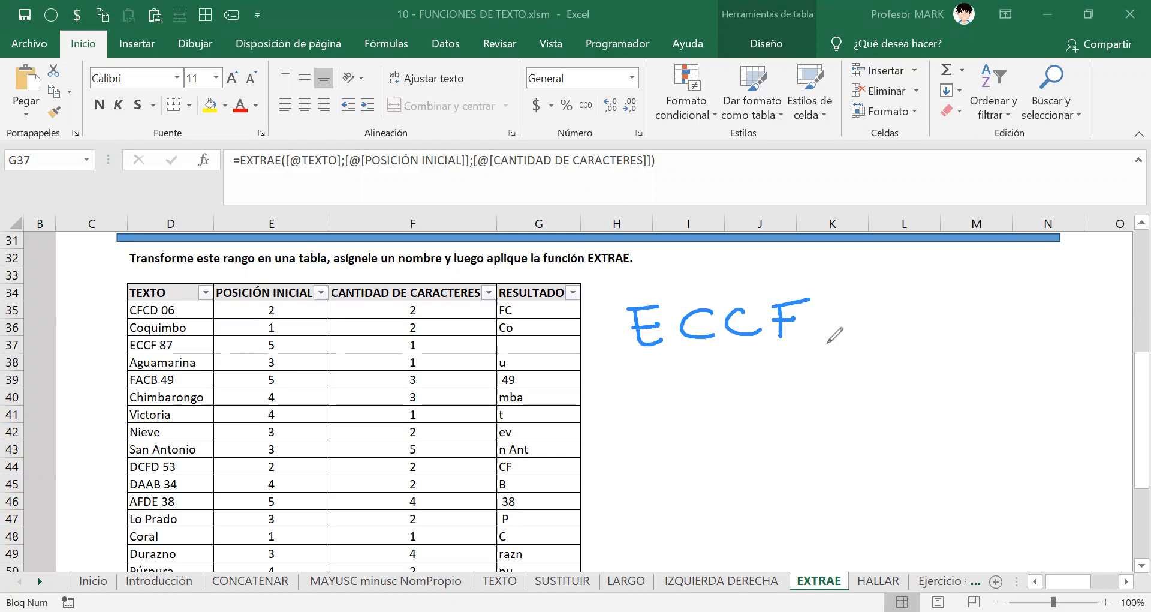
drag(873, 318, 873, 333)
mouse_move(907, 291)
mouse_down()
mouse_move(897, 298)
mouse_move(916, 328)
mouse_move(910, 304)
mouse_move(958, 326)
mouse_move(974, 309)
mouse_up()
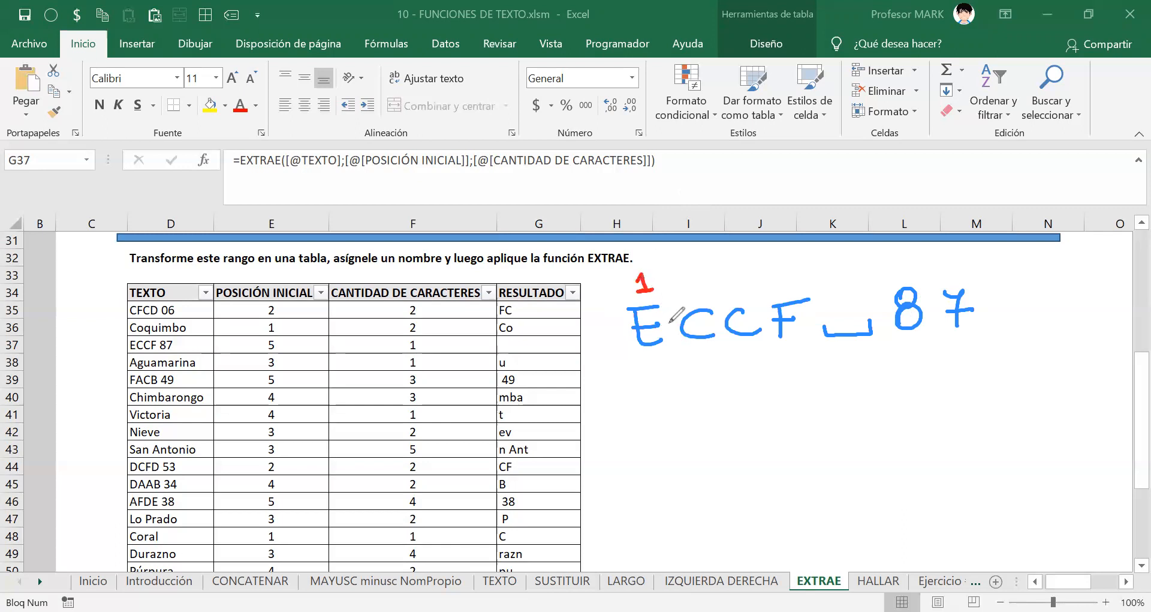
Step: Number the characters of the handwritten "ECCF 87" from 1 to 7 in red above them, counting the space as 5
drag(688, 278, 705, 292)
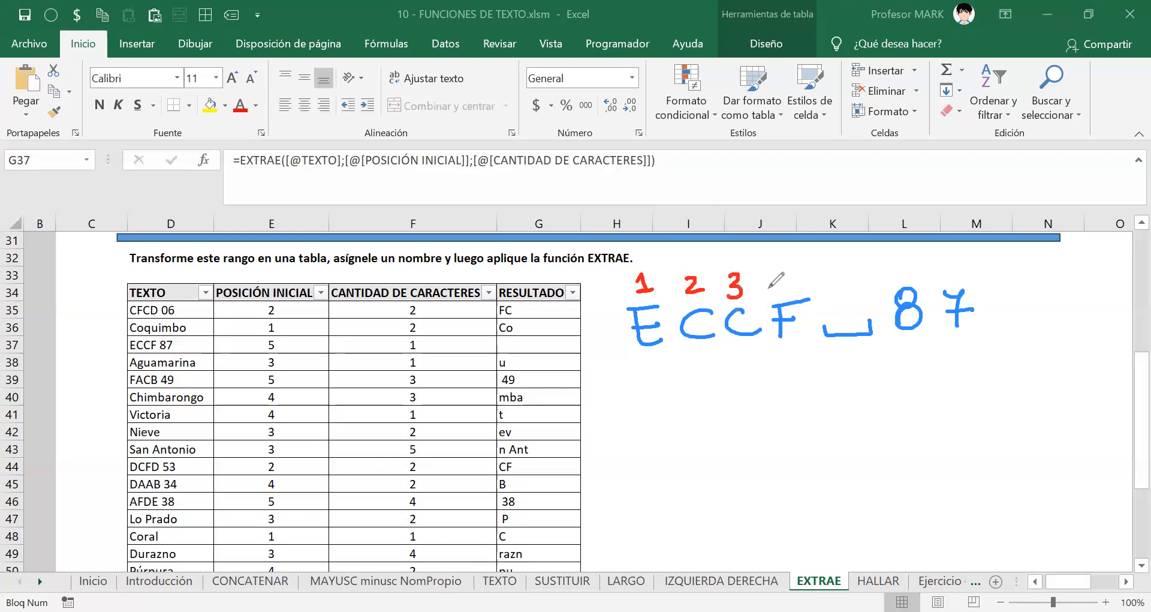
mouse_move(777, 269)
mouse_down()
mouse_move(781, 295)
mouse_move(858, 275)
mouse_up()
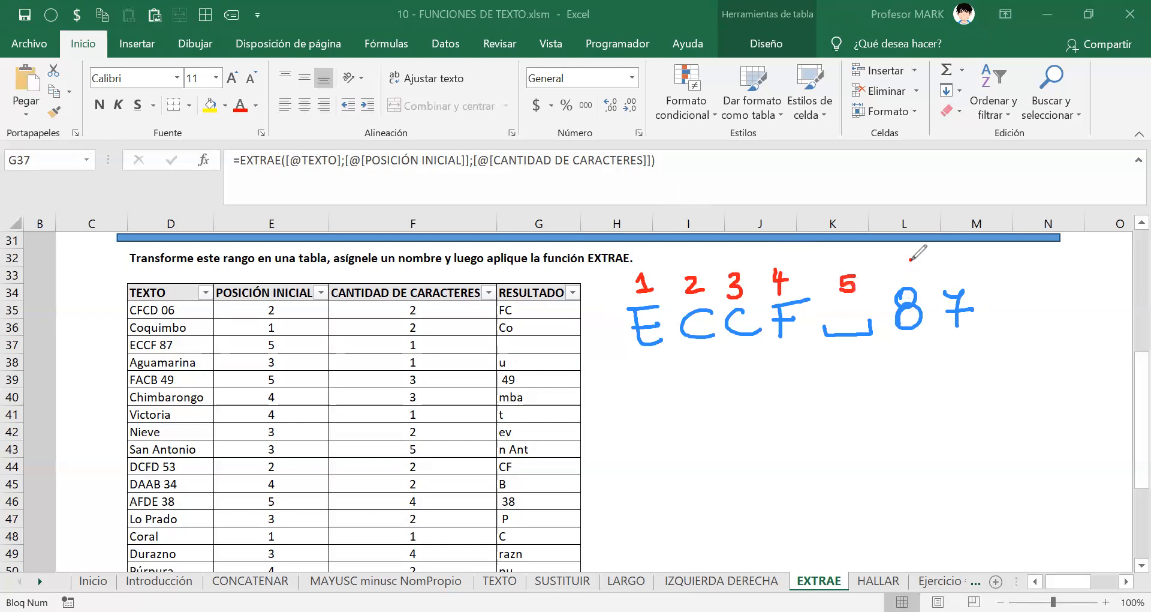
mouse_move(910, 259)
mouse_down()
mouse_move(905, 272)
mouse_move(947, 279)
mouse_move(956, 268)
mouse_up()
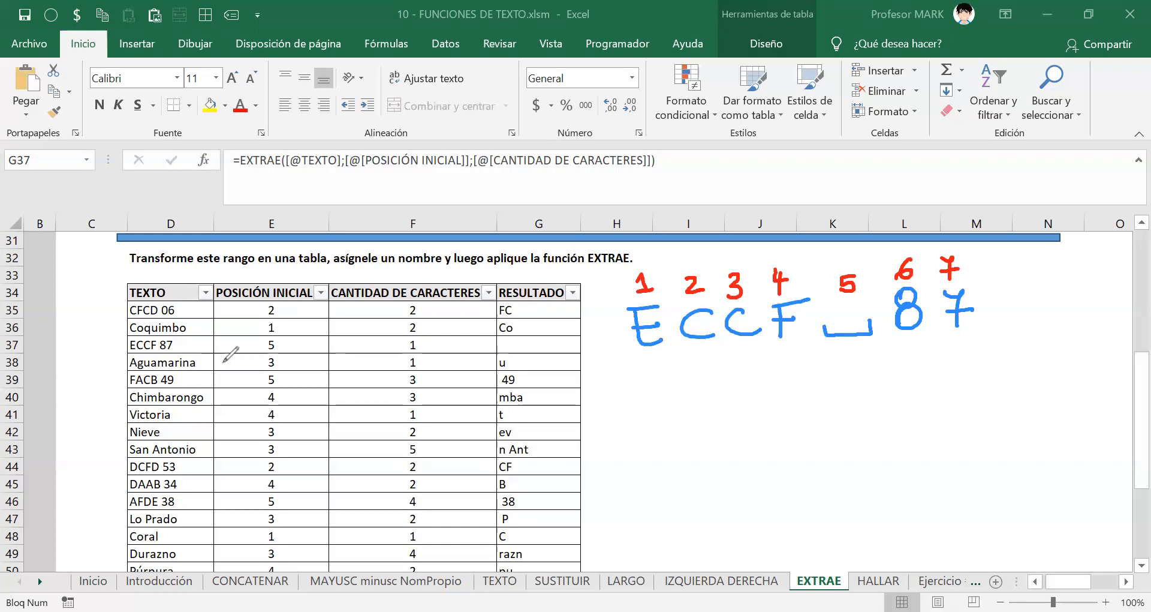
Step: Circle the ECCF 87 row's start position in red and its character count in black, and mark the handwritten space with a black dot
mouse_move(271, 329)
mouse_down()
mouse_move(259, 353)
mouse_move(293, 335)
mouse_move(268, 333)
mouse_up()
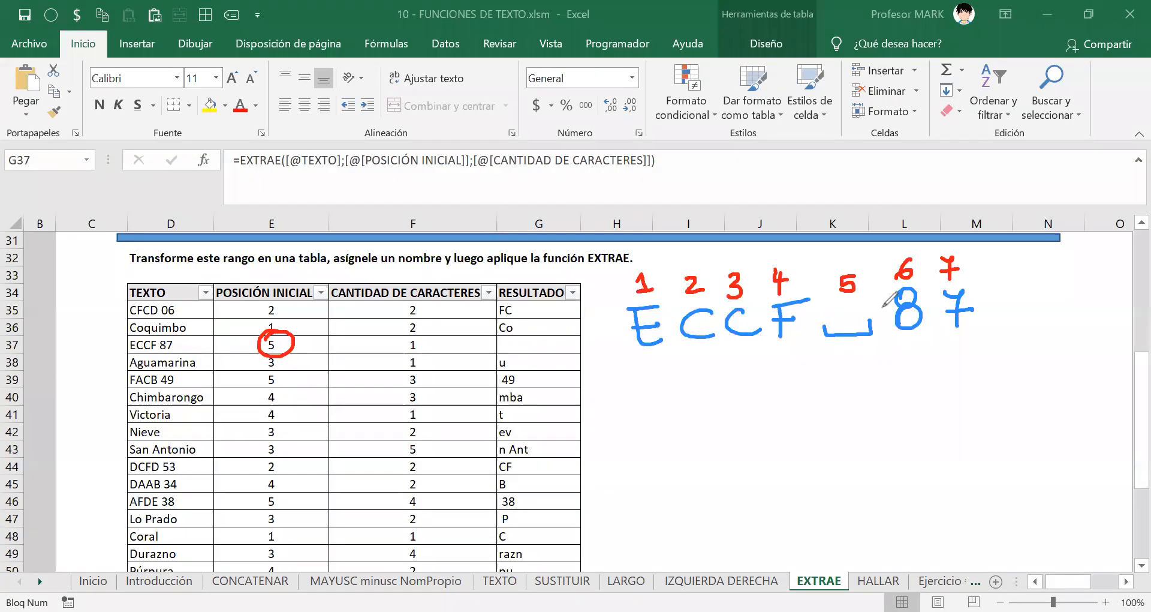
click(852, 353)
drag(412, 333, 414, 334)
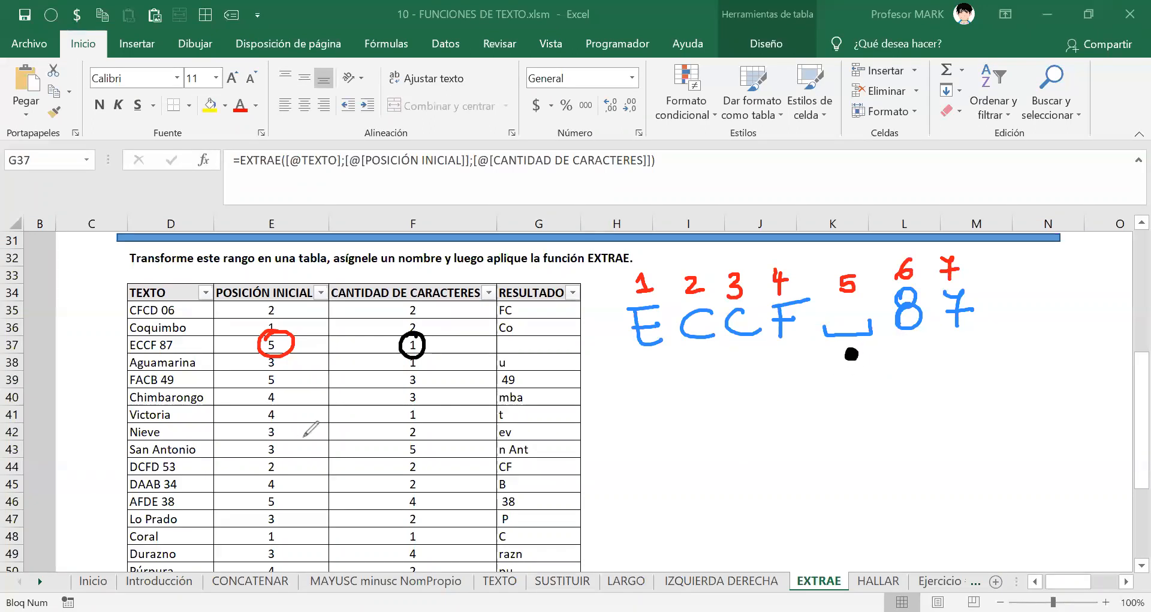
Step: Draw a rightward arrow above the space, number its dot 1, circle the space, and redraw the space bracket below as the extracted result
drag(912, 247, 822, 258)
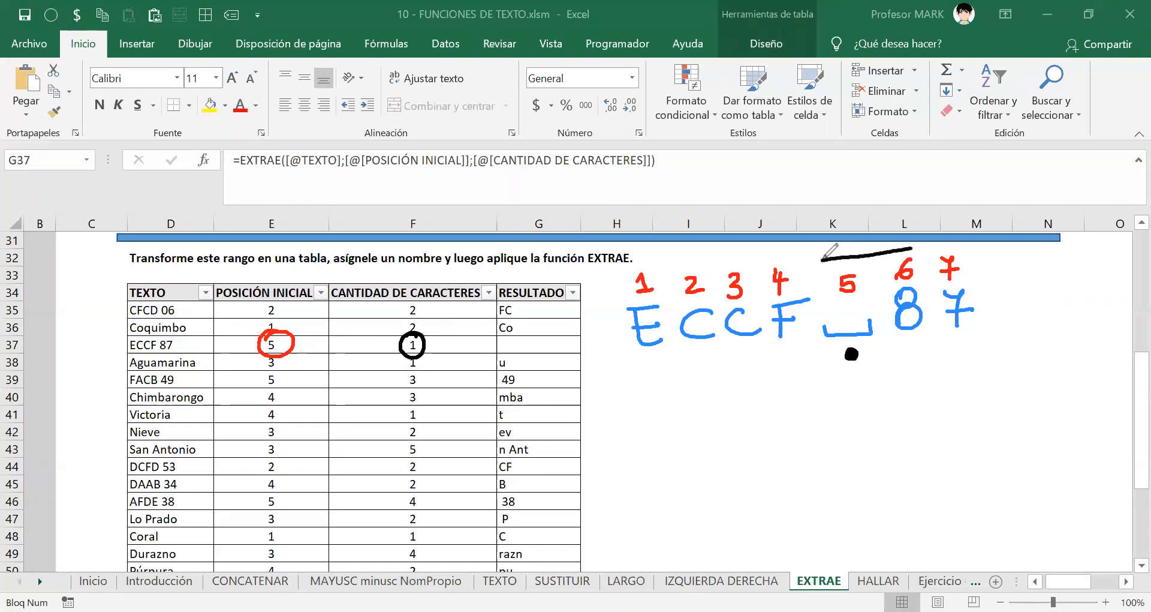
drag(902, 240, 907, 262)
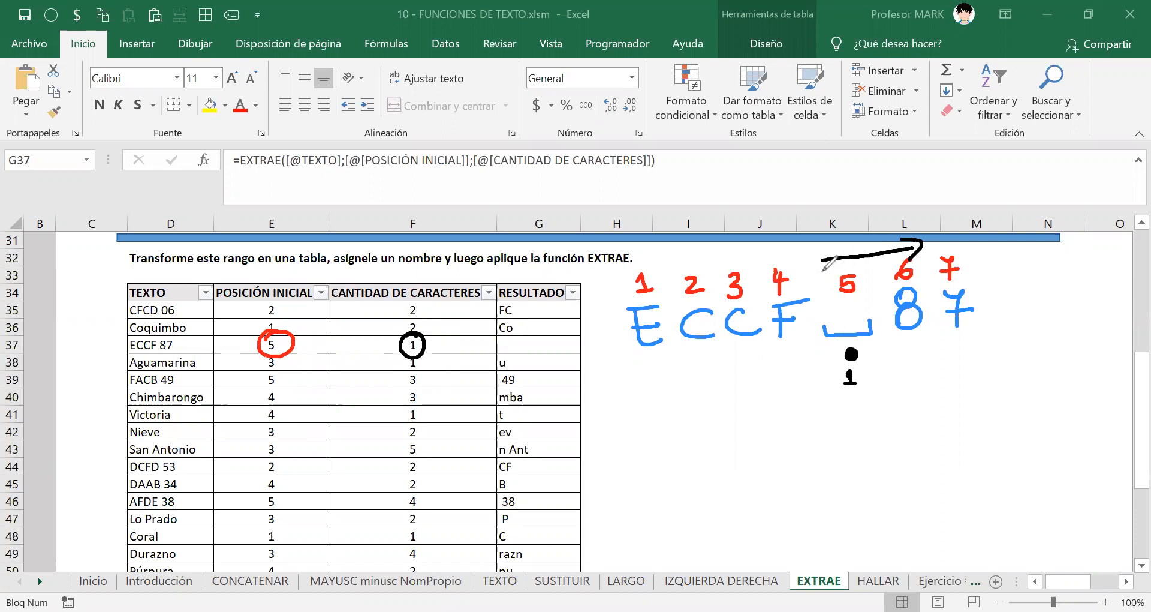
mouse_move(818, 312)
mouse_down()
mouse_move(862, 306)
mouse_move(843, 403)
mouse_move(880, 391)
mouse_move(890, 317)
mouse_move(871, 308)
mouse_up()
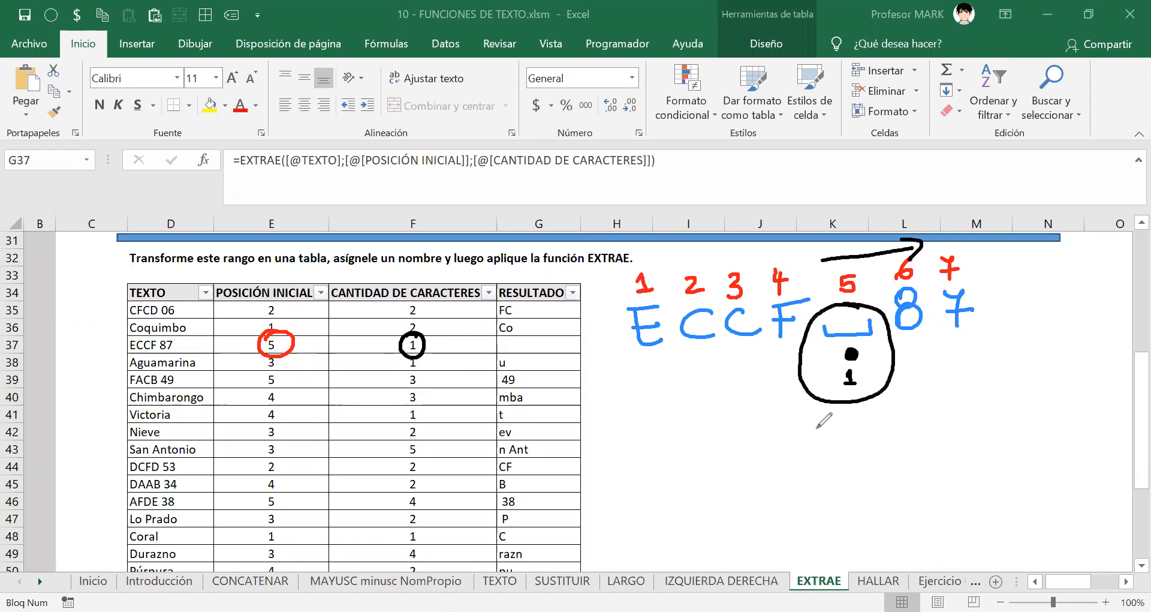
drag(817, 427, 868, 425)
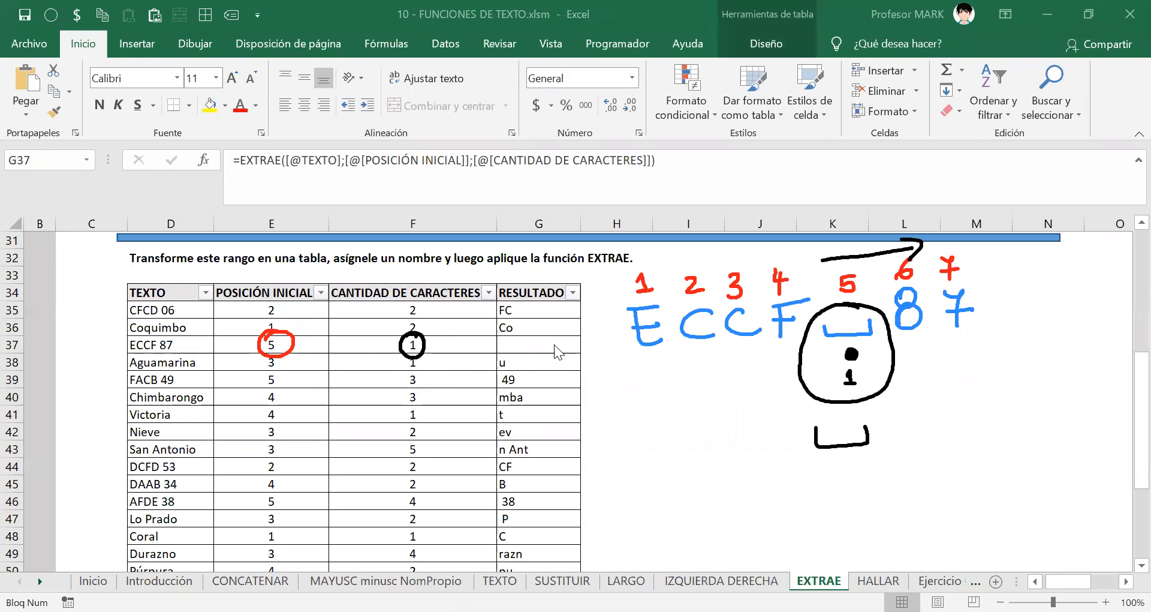
Step: Enter =LARGO(G37) in cell I46 to check the length of the ECCF 87 row's extracted result
click(717, 498)
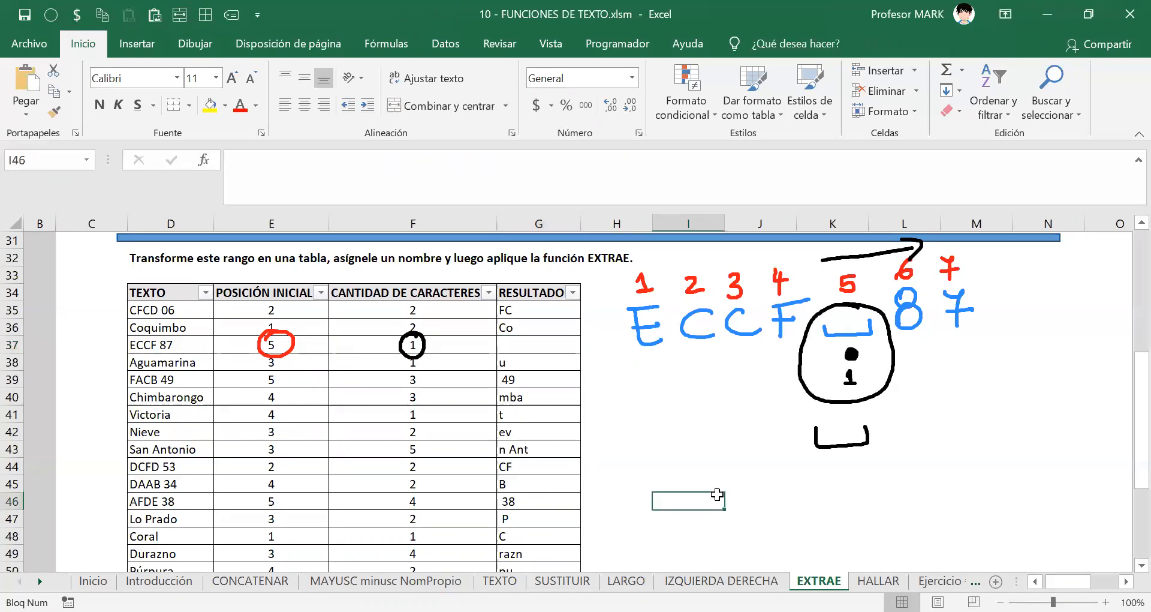
text(=l)
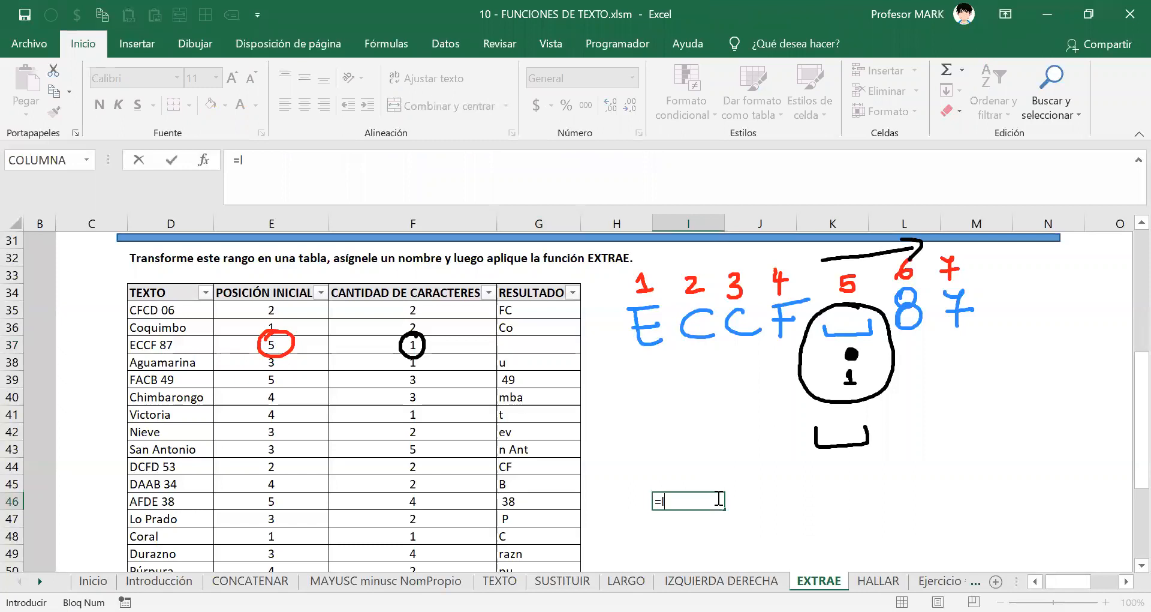
key(Tab)
click(528, 348)
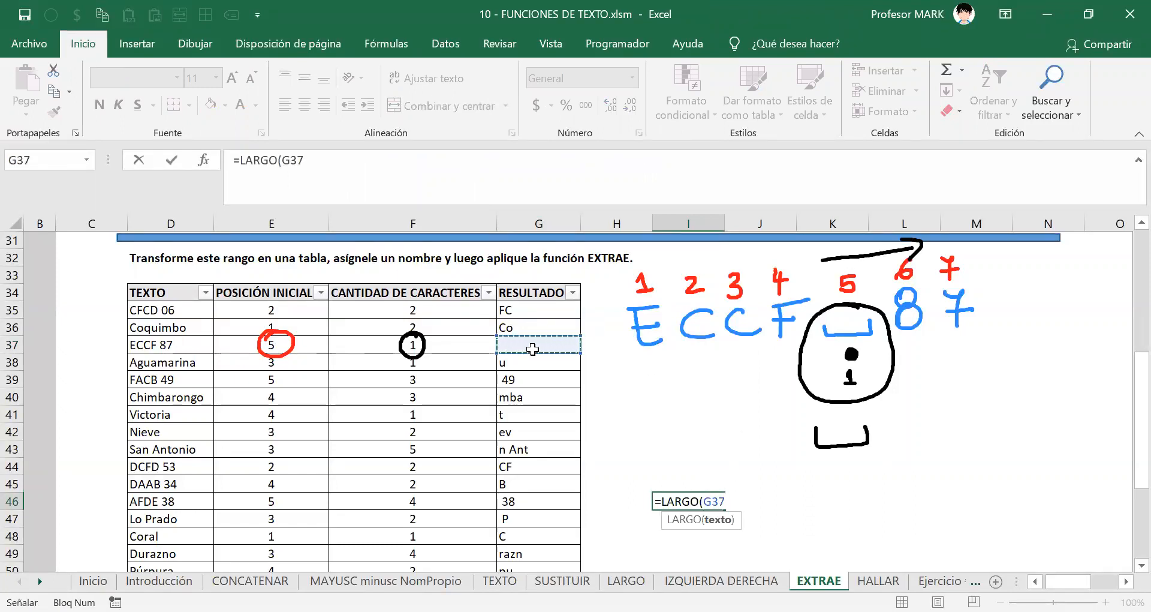
text())
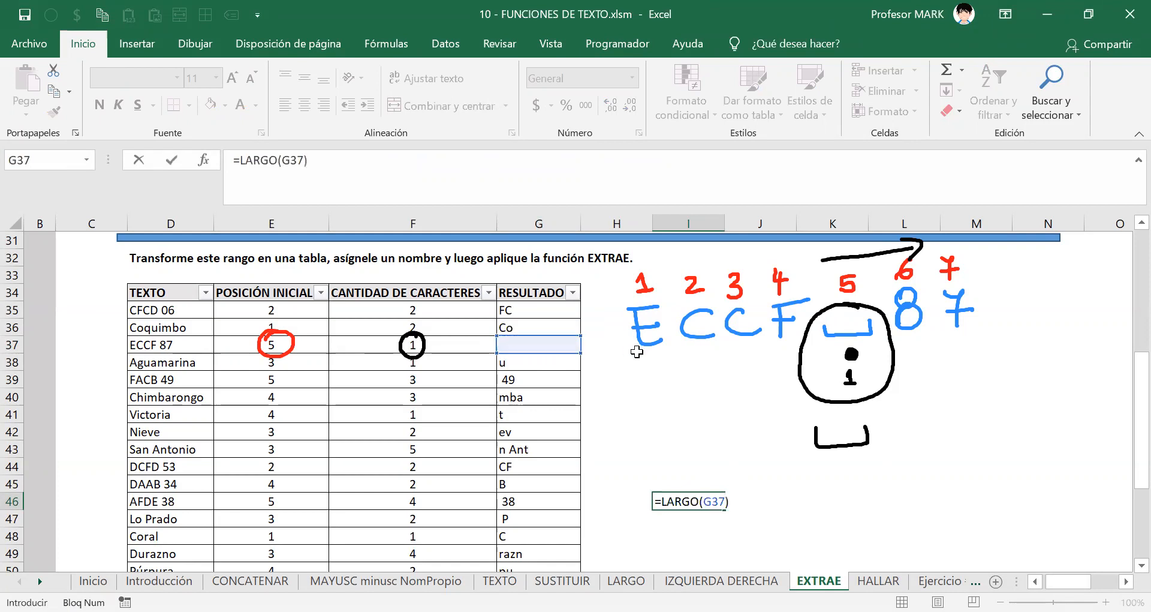
key(Return)
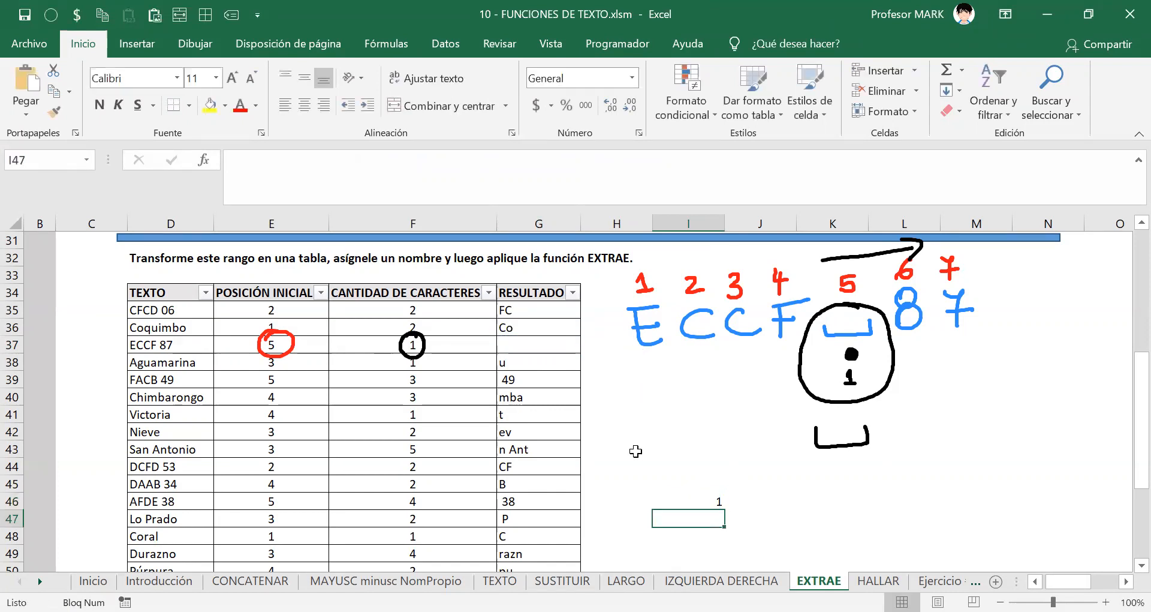
Step: Review which cell the LARGO formula in I46 references, then clear I46
click(686, 502)
double_click(685, 502)
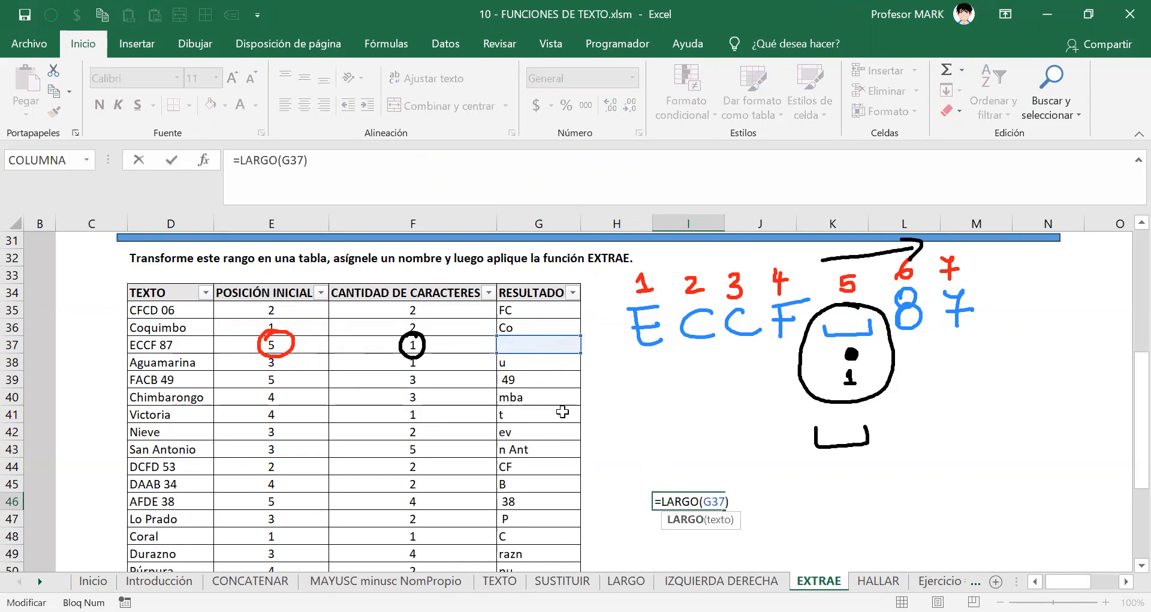
key(Return)
click(706, 502)
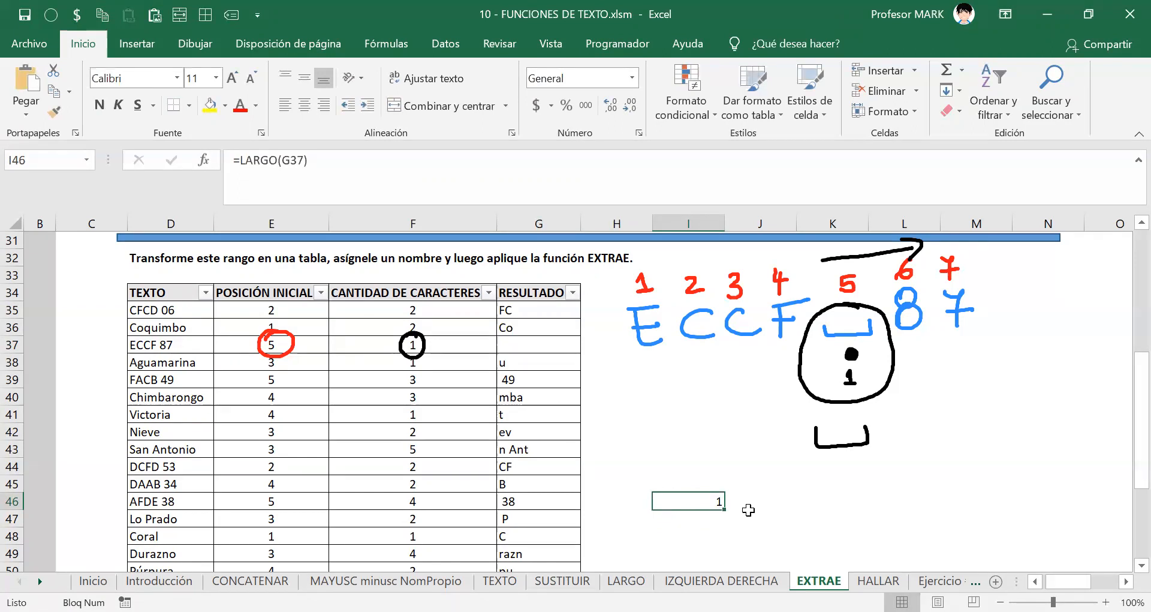
key(Delete)
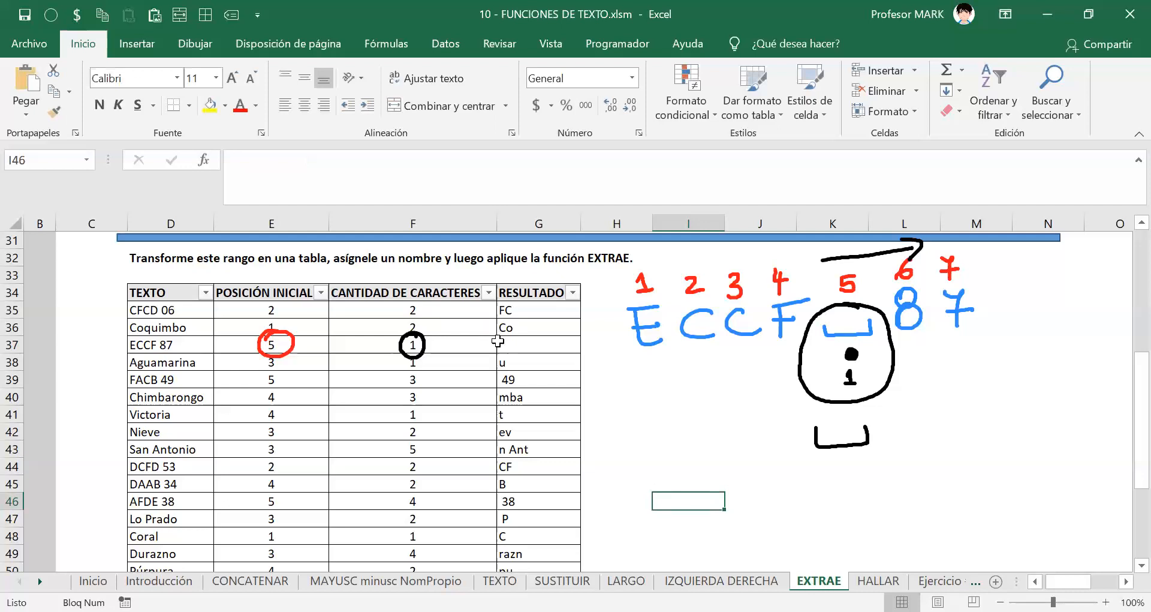
Step: Select the ECCF 87 row's result cell, G37, to show its EXTRAE formula, and erase all screen annotations
click(501, 343)
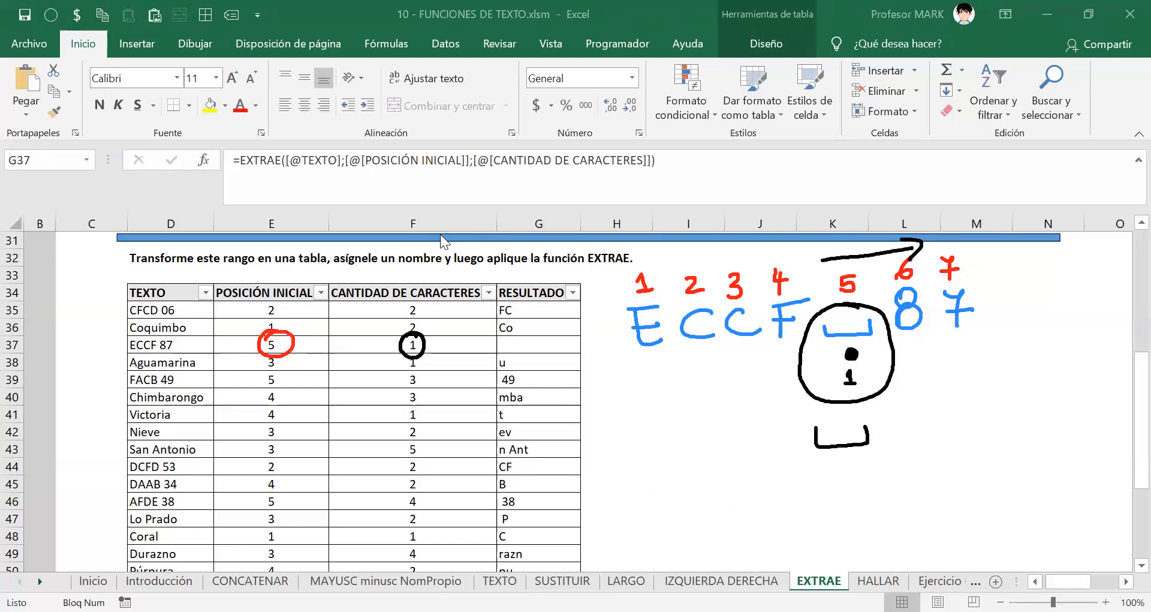
click(528, 347)
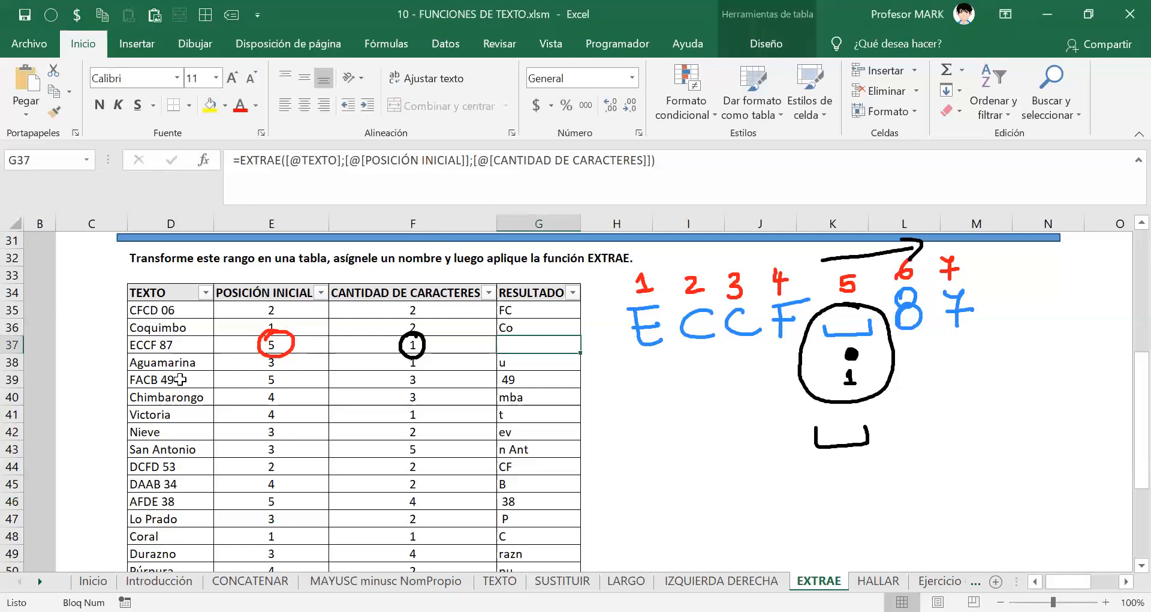
click(630, 151)
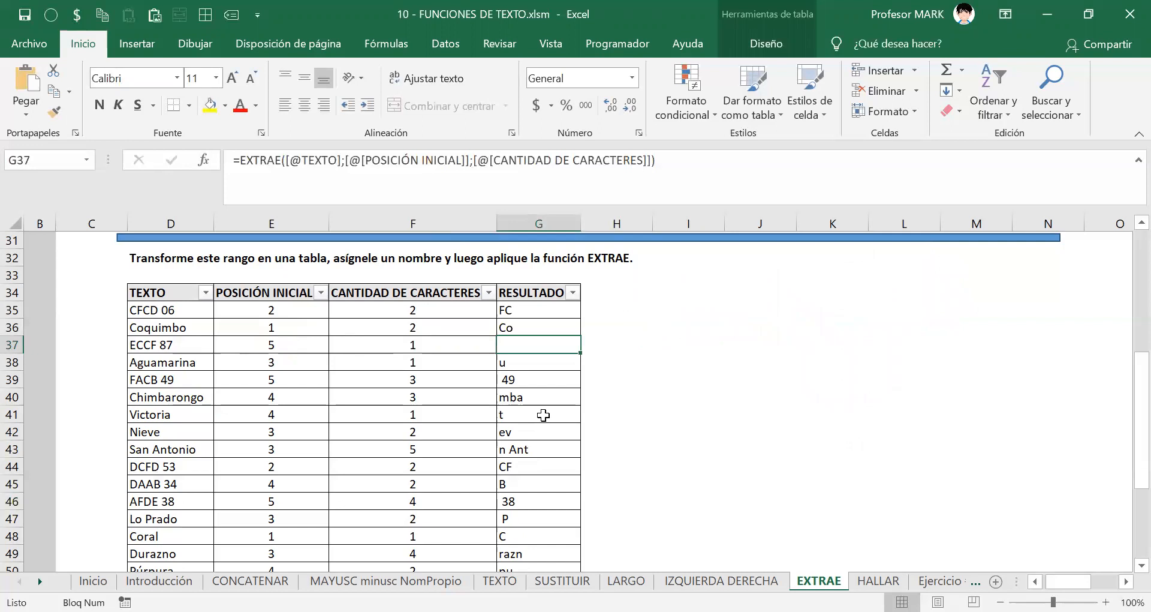
Step: Examine the AFDE 38 row from TEXTO to RESULTADO, comparing its start position and character count with the extracted text
scroll(543, 415, down, 2)
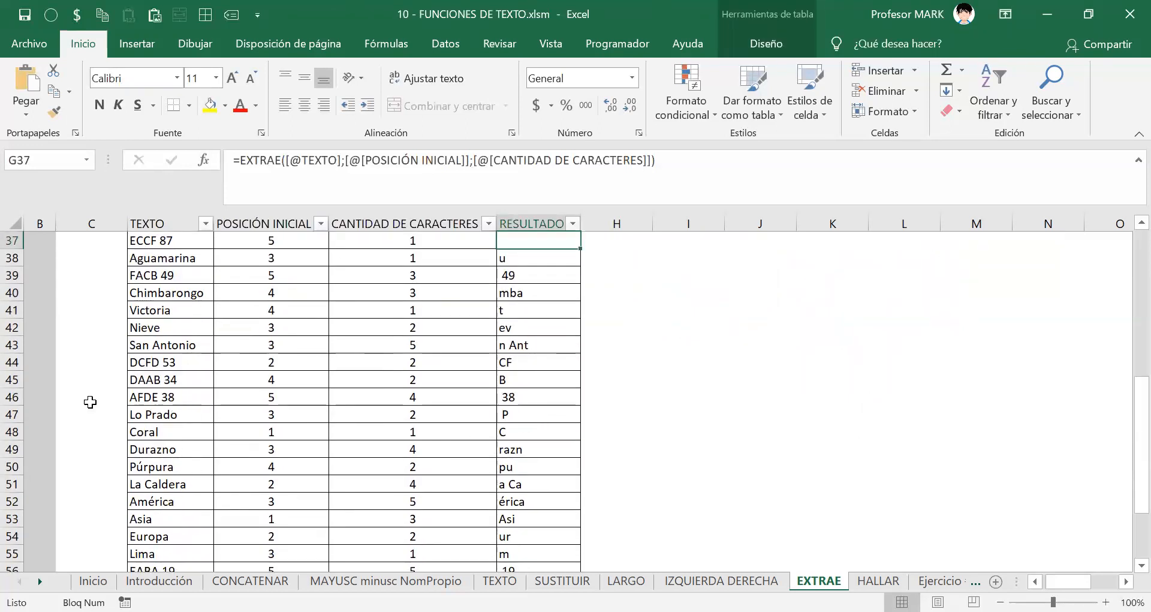
drag(162, 397, 576, 398)
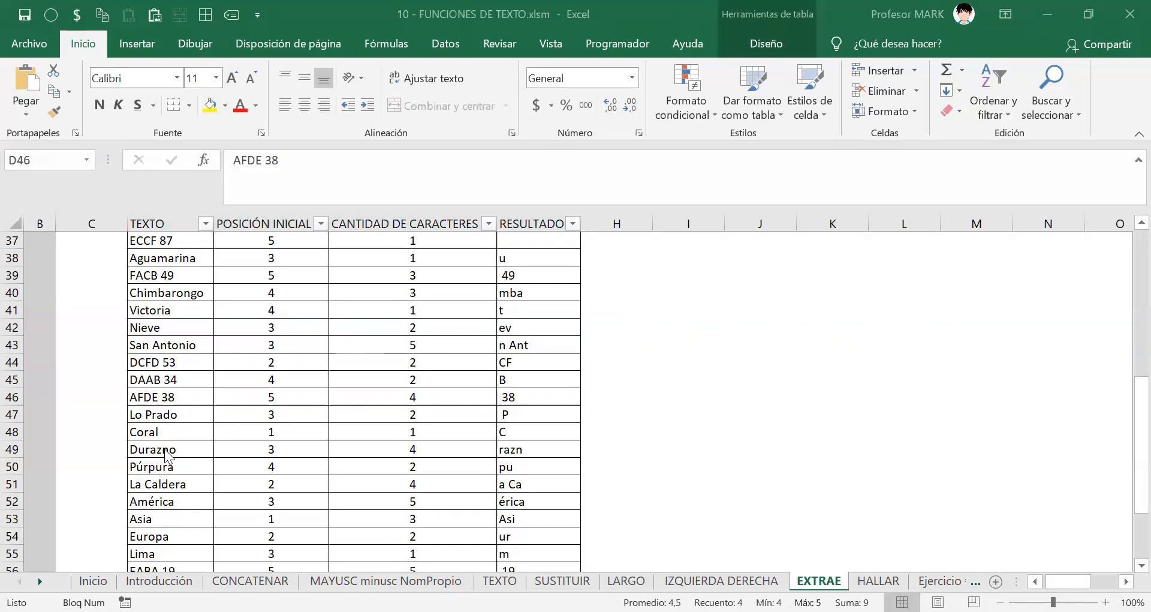
click(184, 397)
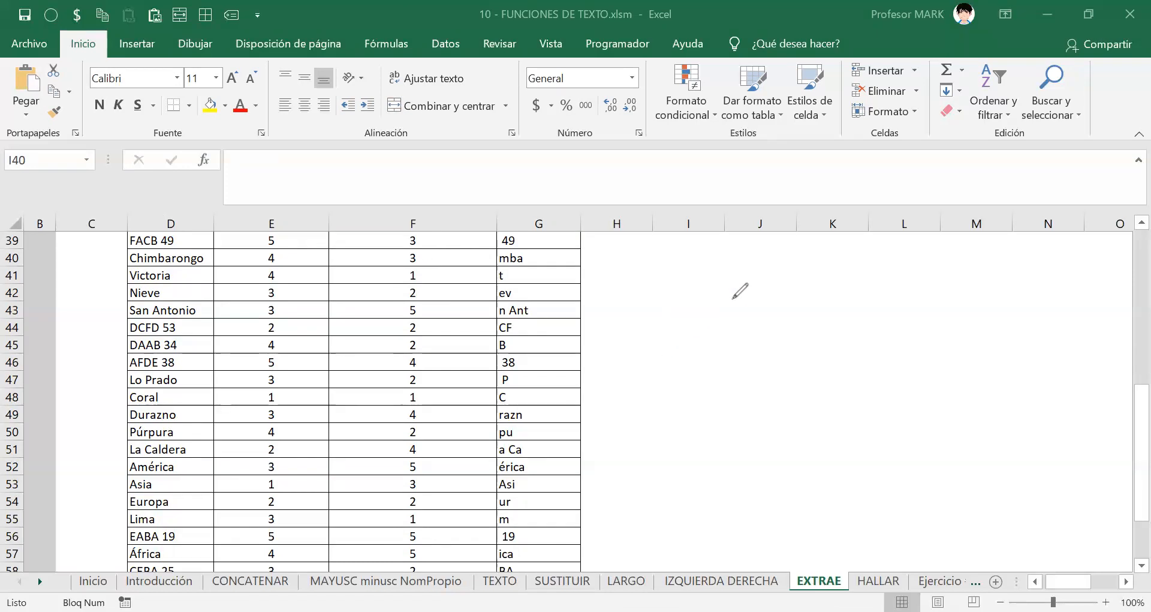
Step: Handwrite "AFDE 38" in blue beside the table, marking the space with a bracket
mouse_move(660, 363)
mouse_down()
mouse_move(686, 362)
mouse_move(700, 339)
mouse_move(733, 353)
mouse_move(745, 328)
mouse_up()
mouse_move(722, 316)
mouse_down()
mouse_move(759, 310)
mouse_move(778, 353)
mouse_up()
drag(777, 313, 780, 352)
mouse_move(817, 312)
mouse_down()
mouse_move(842, 342)
mouse_move(843, 327)
mouse_up()
mouse_move(817, 312)
mouse_down()
mouse_move(851, 306)
mouse_move(928, 353)
mouse_move(929, 331)
mouse_move(981, 317)
mouse_move(964, 339)
mouse_up()
mouse_move(1012, 302)
mouse_down()
mouse_move(1009, 318)
mouse_move(996, 318)
mouse_up()
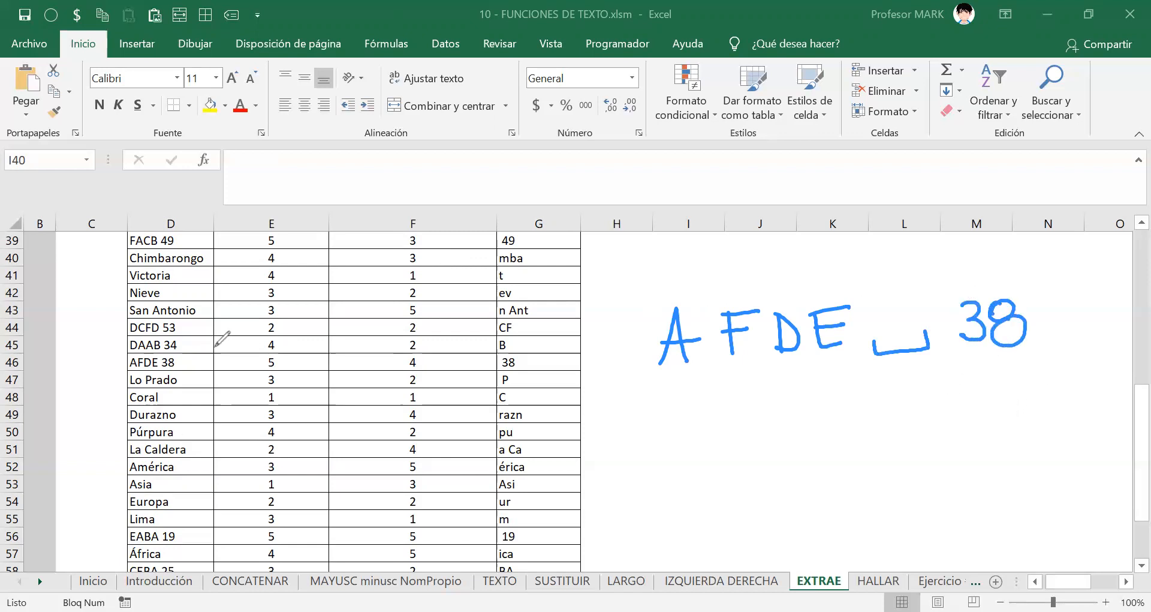
Step: Outline the AFDE 38 row in blue and number the handwritten text's characters from 1 to 7 in red, counting the space
mouse_move(124, 354)
mouse_down()
mouse_move(124, 372)
mouse_move(149, 375)
mouse_move(537, 370)
mouse_move(514, 347)
mouse_move(119, 349)
mouse_up()
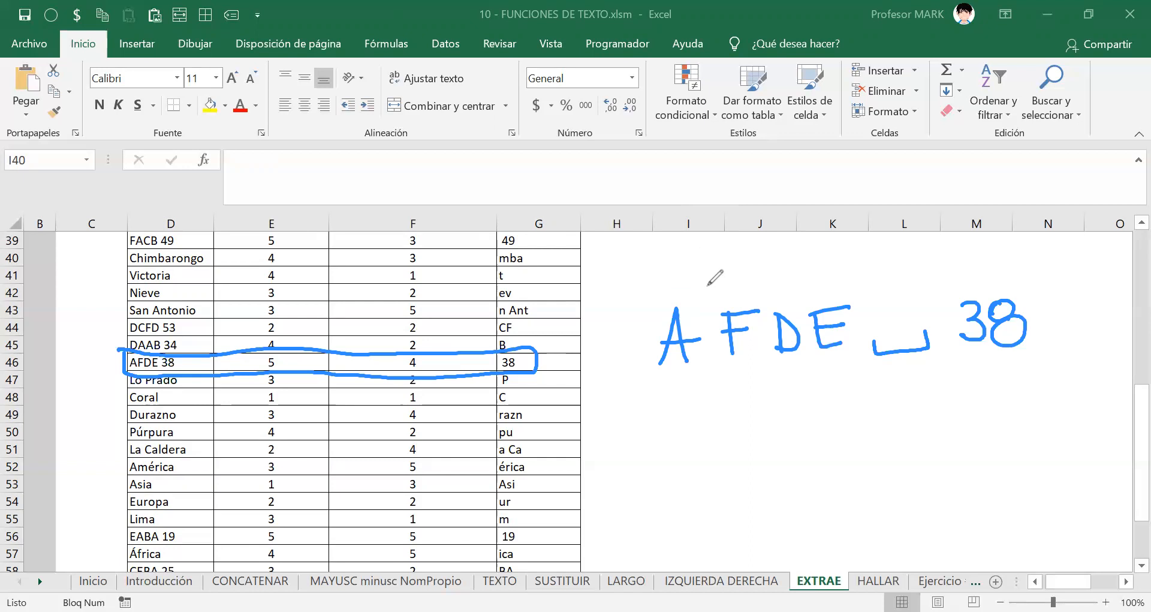
mouse_move(670, 275)
mouse_down()
mouse_move(680, 293)
mouse_move(785, 283)
mouse_move(776, 282)
mouse_move(831, 291)
mouse_move(823, 300)
mouse_up()
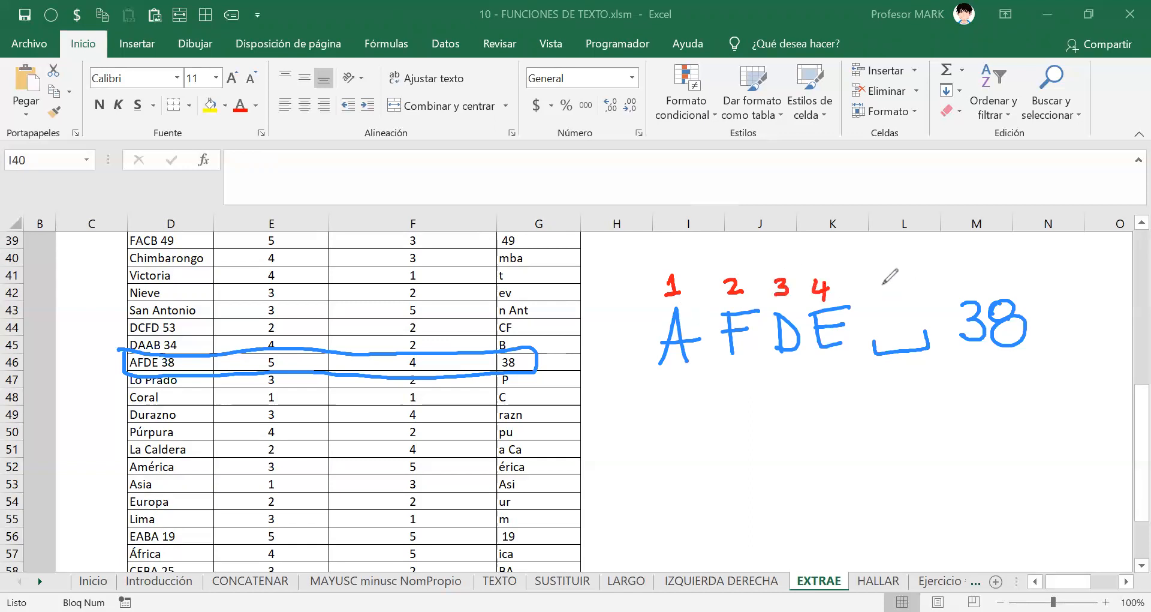
drag(892, 280, 891, 295)
drag(893, 280, 905, 279)
mouse_move(976, 270)
mouse_down()
mouse_move(965, 282)
mouse_move(1021, 271)
mouse_move(1011, 294)
mouse_up()
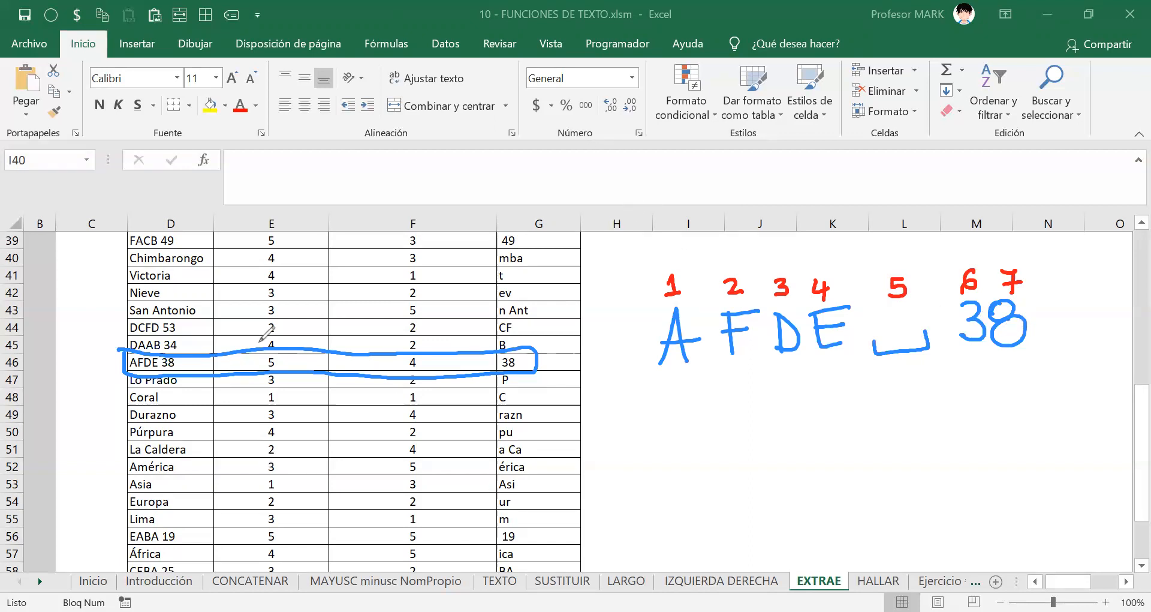
Step: Circle the AFDE 38 row's start position and character count in black, marking the handwritten space with a dot numbered 1
mouse_move(271, 346)
mouse_down()
mouse_move(284, 375)
mouse_move(272, 341)
mouse_up()
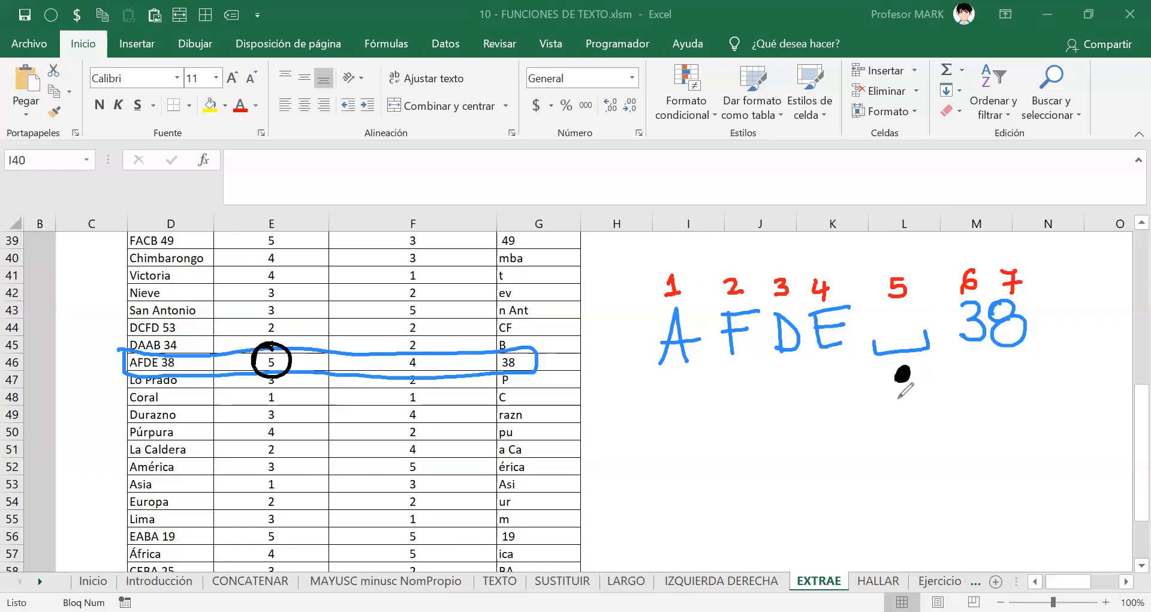
drag(901, 411, 911, 410)
mouse_move(414, 346)
mouse_down()
mouse_move(397, 375)
mouse_move(419, 340)
mouse_up()
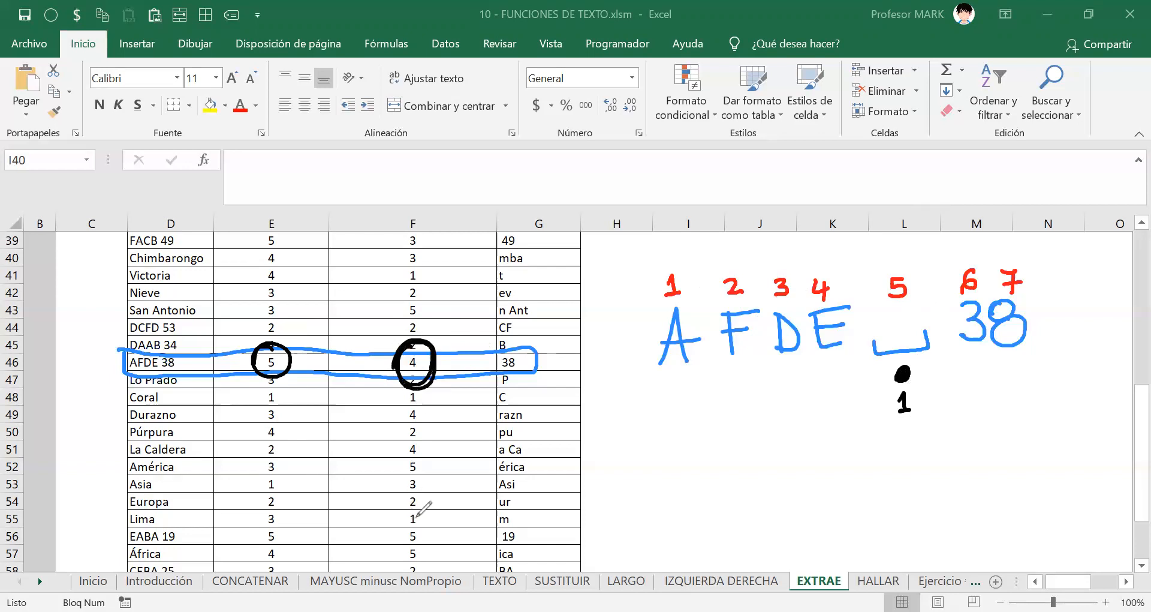
Step: Draw a rightward arrow above the end of the handwritten text and mark the digits 3 and 8 with dots numbered 2 and 3
mouse_move(902, 244)
mouse_down()
mouse_move(1003, 239)
mouse_move(861, 251)
mouse_up()
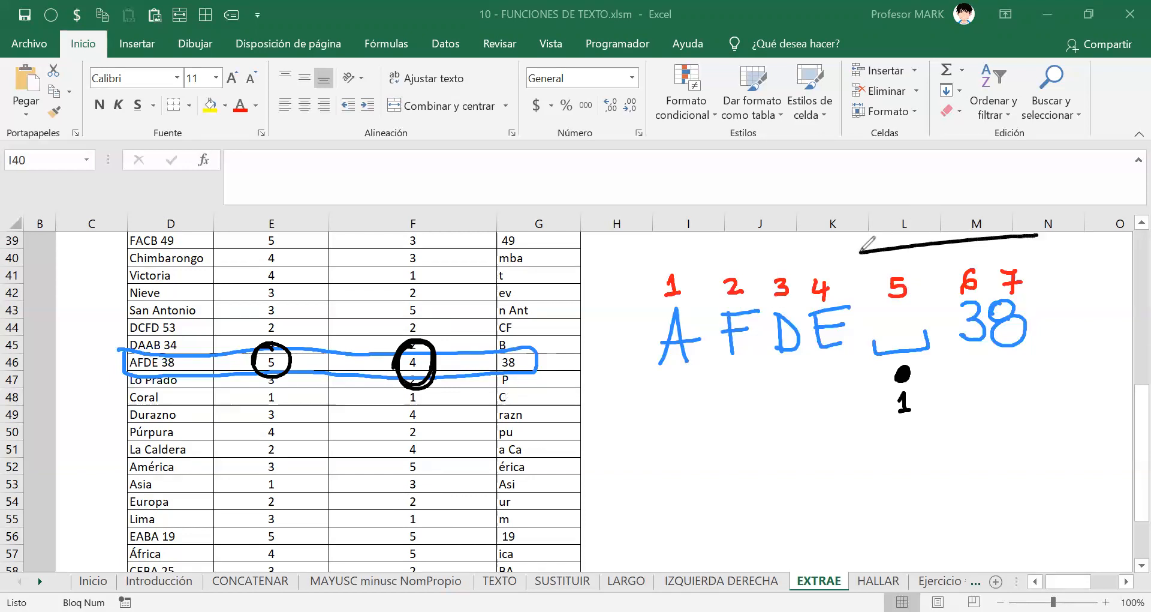
drag(1013, 210, 1029, 265)
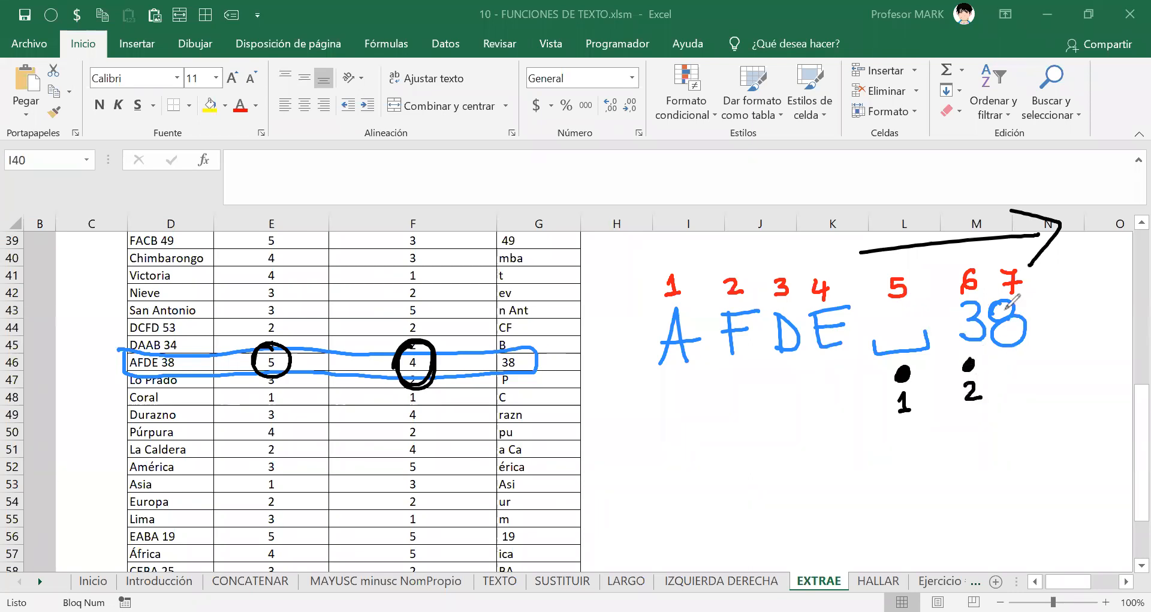
mouse_move(1009, 364)
mouse_down()
mouse_move(1025, 391)
mouse_move(1010, 396)
mouse_up()
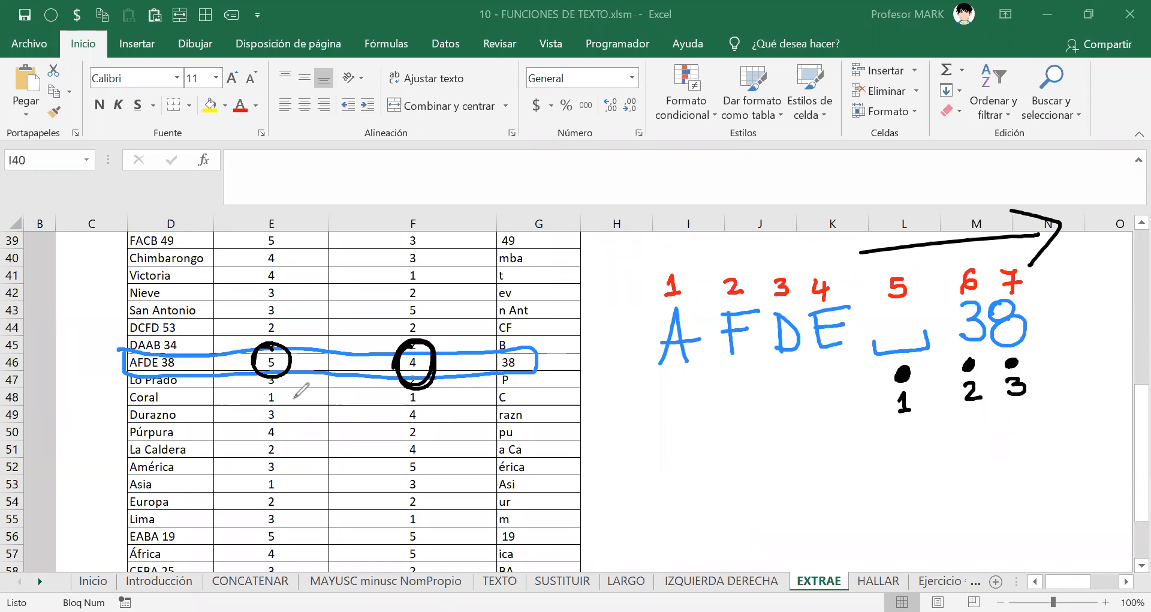
Step: Emphasize the AFDE 38 row's character count again and draw a double vertical line after the handwritten text to mark its end
drag(409, 379, 413, 366)
drag(1046, 270, 1048, 344)
drag(1054, 268, 1062, 344)
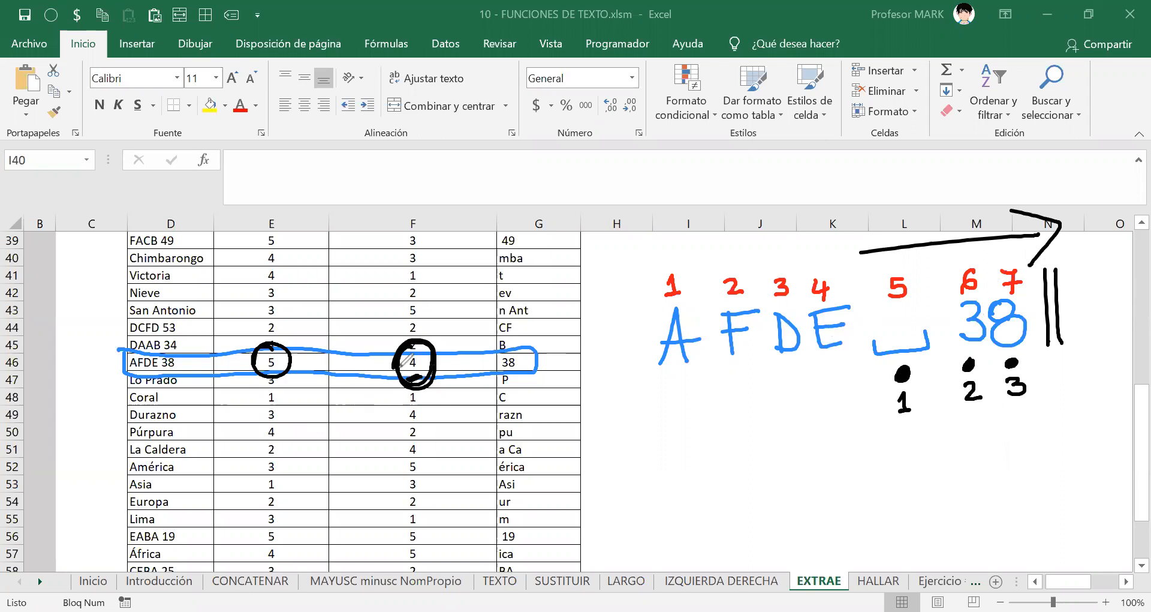
Step: Strike a slanted black line across the AFDE 38 row's character count and draw a curve beneath the numbered dots 1 to 3
drag(429, 336, 467, 304)
drag(367, 430, 406, 367)
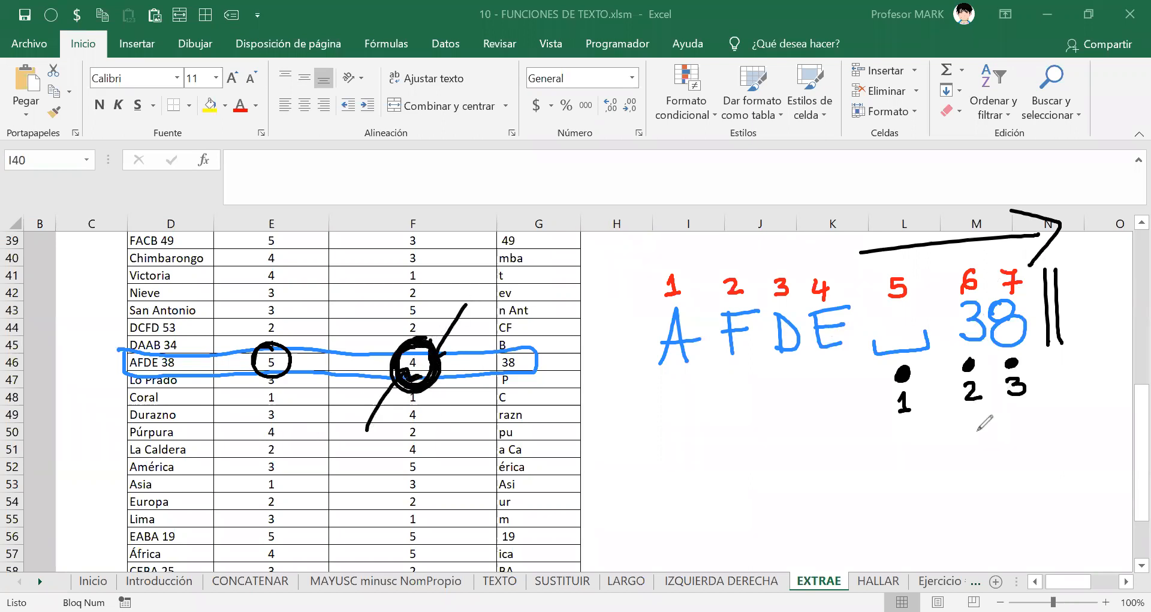
drag(874, 420, 1046, 396)
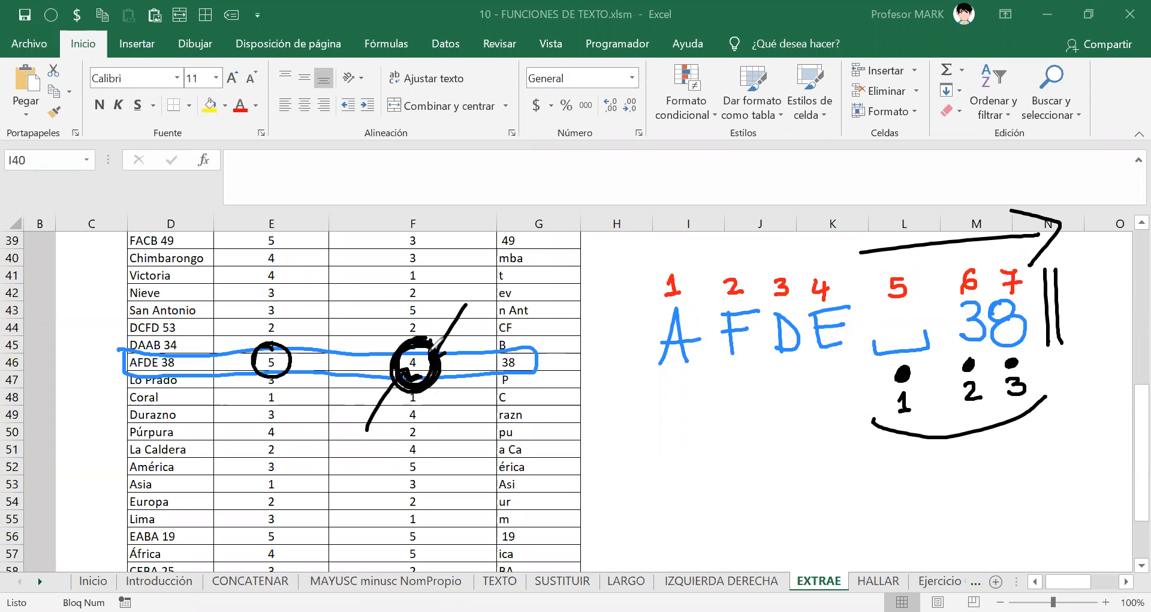
Step: Draw an arrow up from the AFDE 38 row's character count and write 2.000 at its tip
mouse_move(420, 350)
mouse_down()
mouse_move(415, 363)
mouse_move(423, 355)
mouse_move(360, 320)
mouse_move(367, 327)
mouse_up()
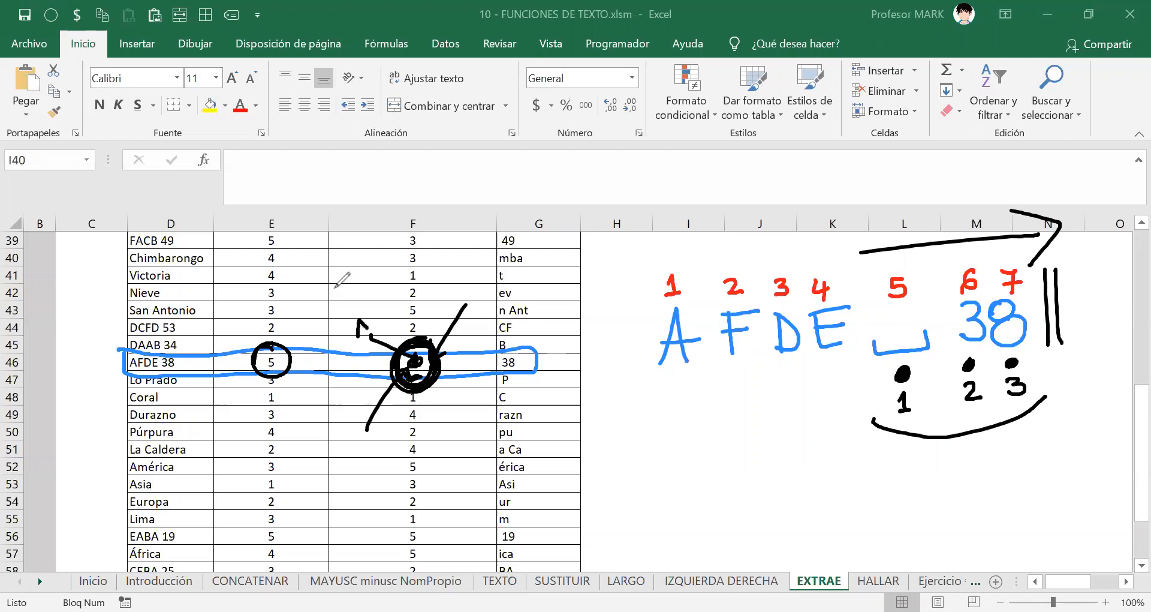
drag(333, 283, 349, 297)
drag(360, 281, 385, 274)
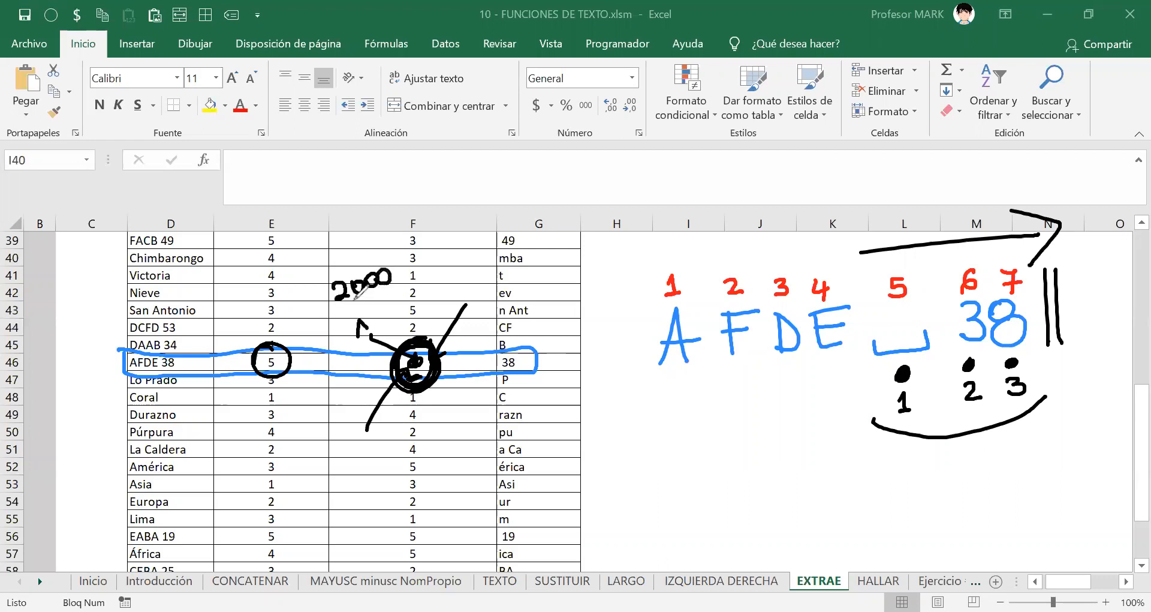
click(351, 303)
Step: Highlight in orange the dot numbers 1 to 3 and the handwritten space and 38 above them
click(889, 401)
drag(888, 401, 1046, 379)
mouse_move(885, 334)
mouse_down()
mouse_move(872, 337)
mouse_move(1019, 312)
mouse_move(1025, 333)
mouse_move(1007, 336)
mouse_up()
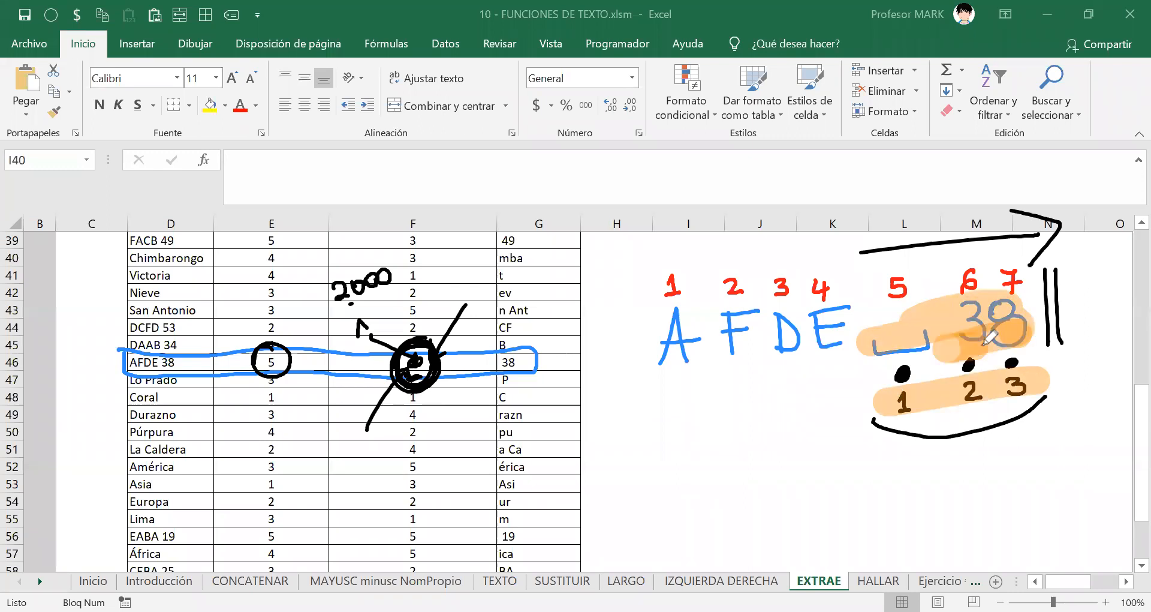
drag(882, 347, 959, 327)
drag(854, 327, 966, 294)
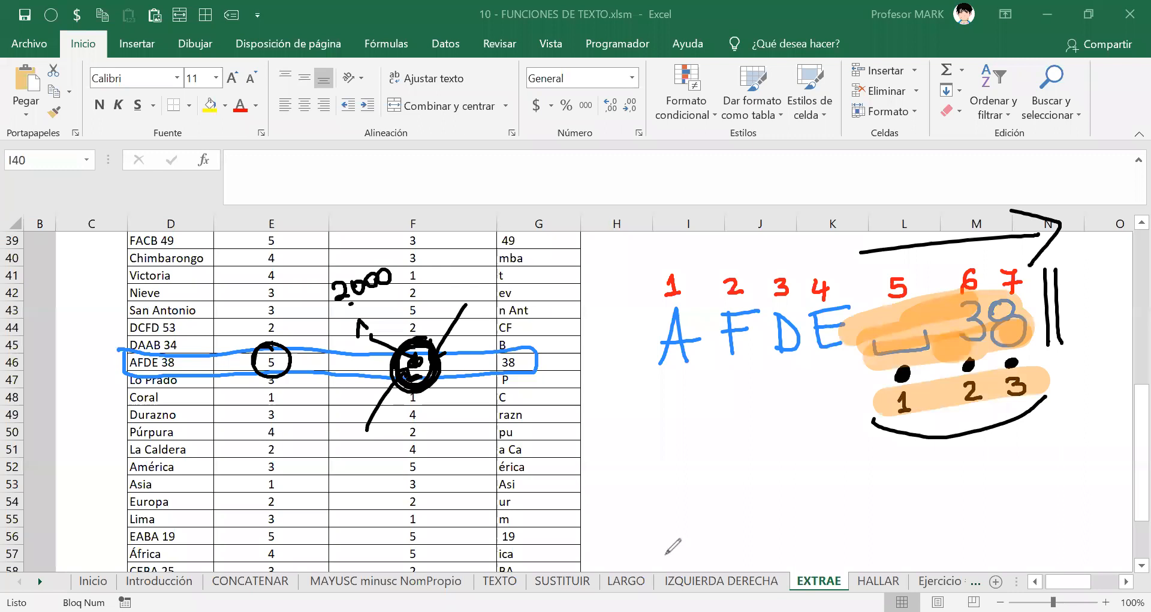
Step: Write the extracted space and 38 in black below the diagram, box the result cell's leading space, and clear all annotations
mouse_move(631, 477)
mouse_down()
mouse_move(632, 511)
mouse_move(727, 500)
mouse_move(720, 460)
mouse_move(783, 460)
mouse_move(756, 497)
mouse_up()
mouse_move(835, 447)
mouse_down()
mouse_move(806, 458)
mouse_move(819, 451)
mouse_up()
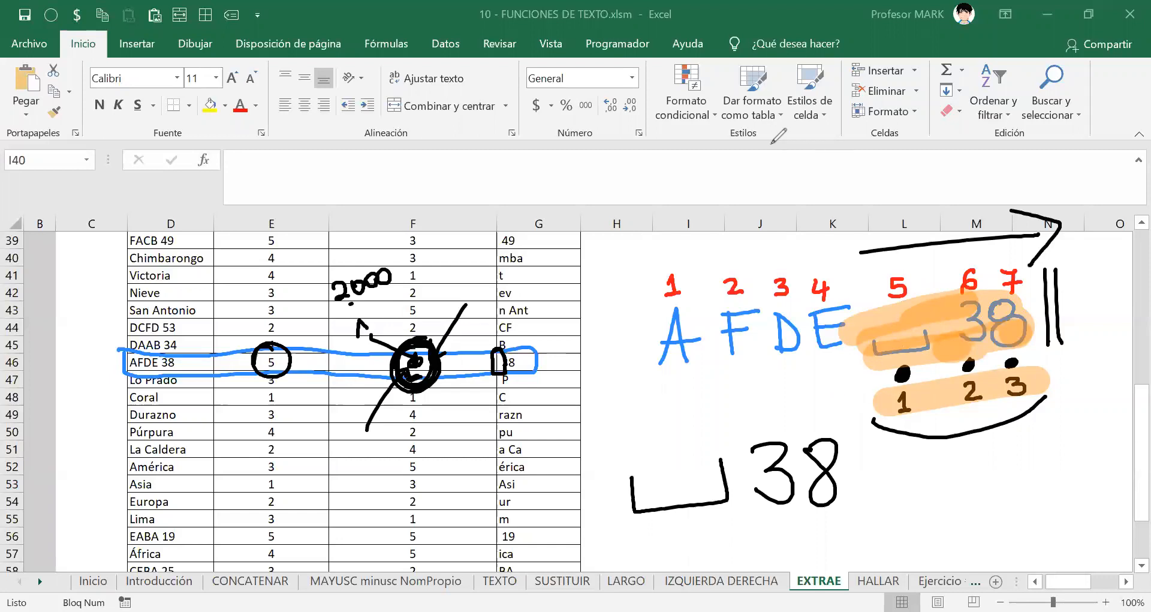
click(772, 144)
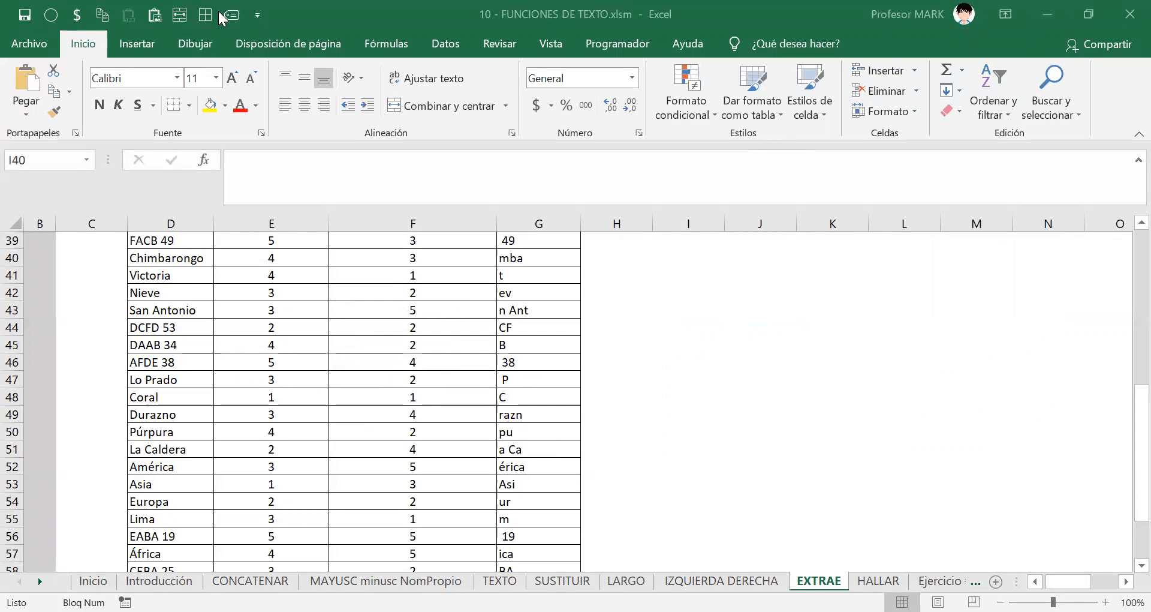
Step: Review the EXTRAE results in the practice table, checking the AFDE 38 and Asia rows and returning to the TEXTO header
click(514, 368)
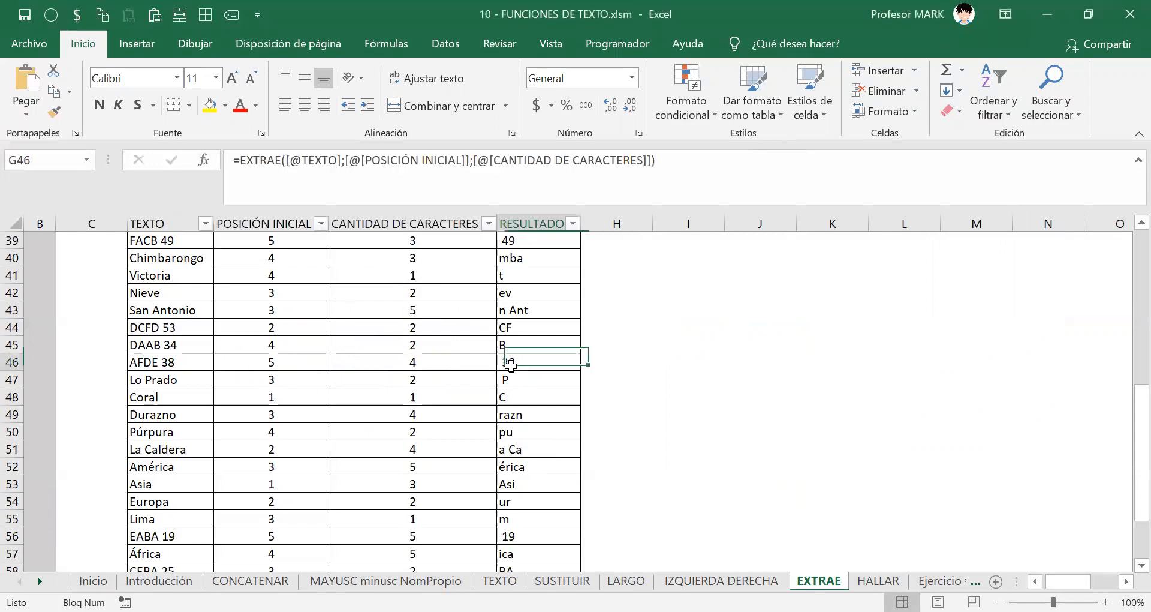
scroll(512, 366, up, 3)
scroll(511, 365, down, 2)
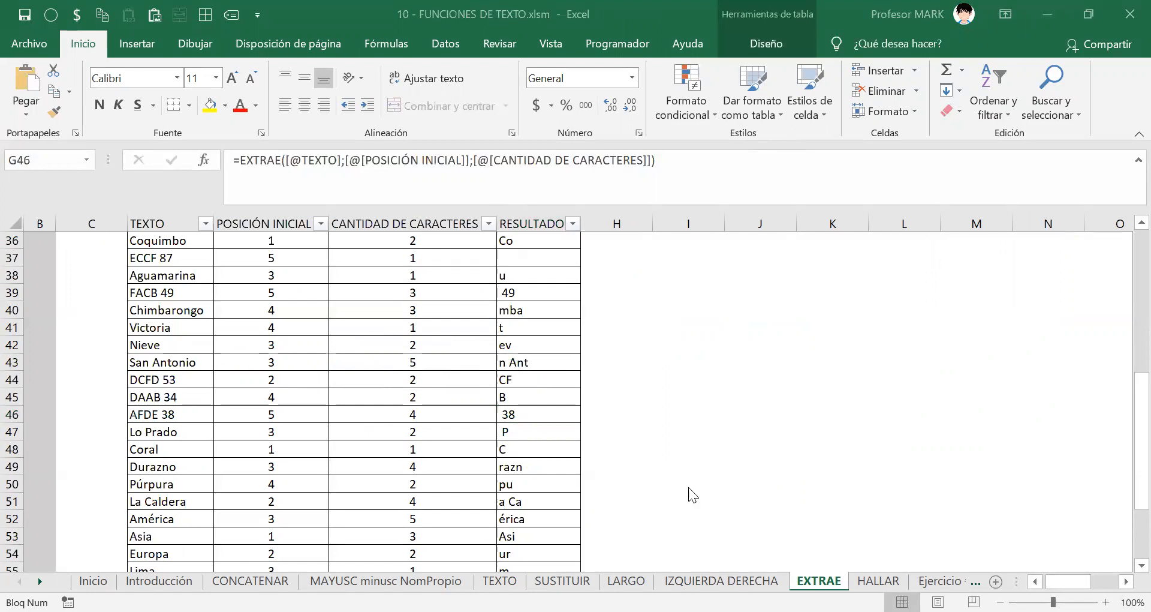
scroll(317, 345, up, 3)
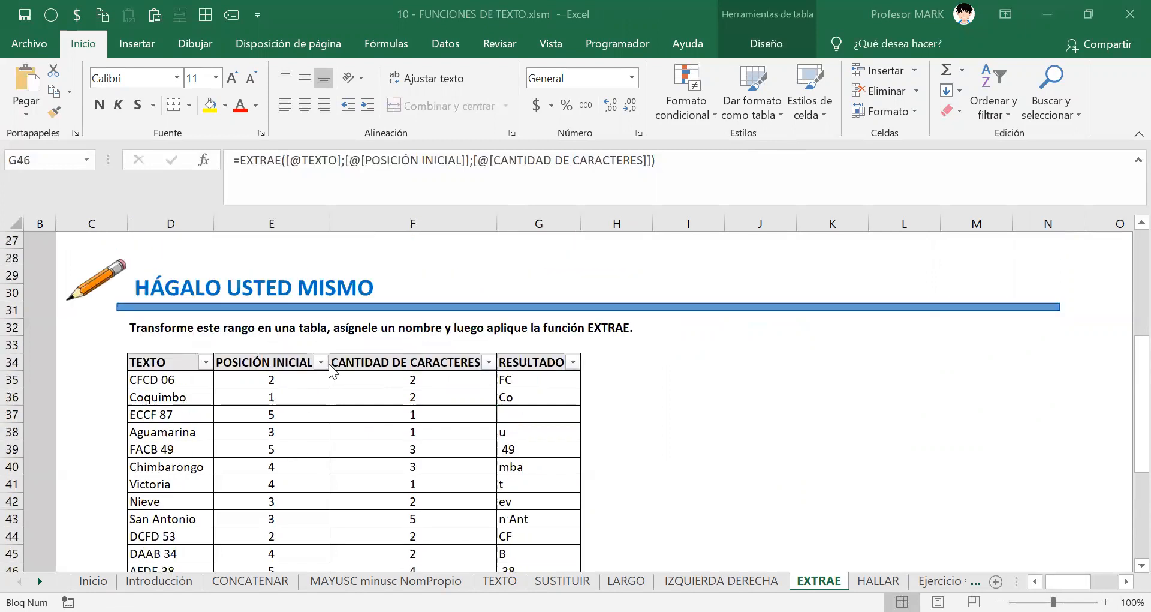
scroll(368, 400, down, 8)
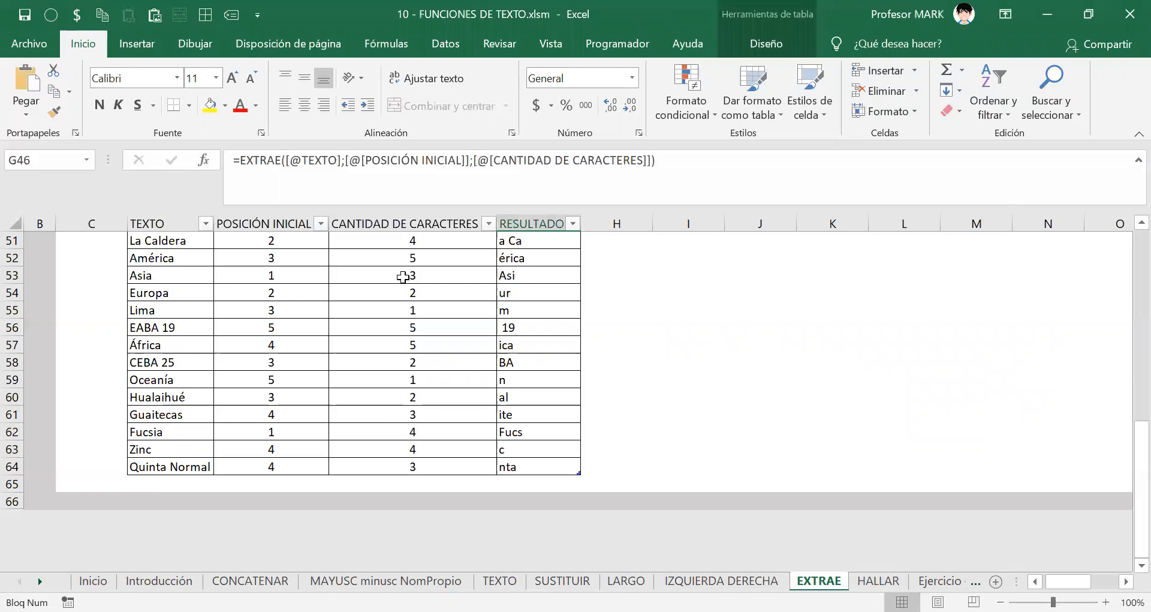
click(403, 276)
click(517, 276)
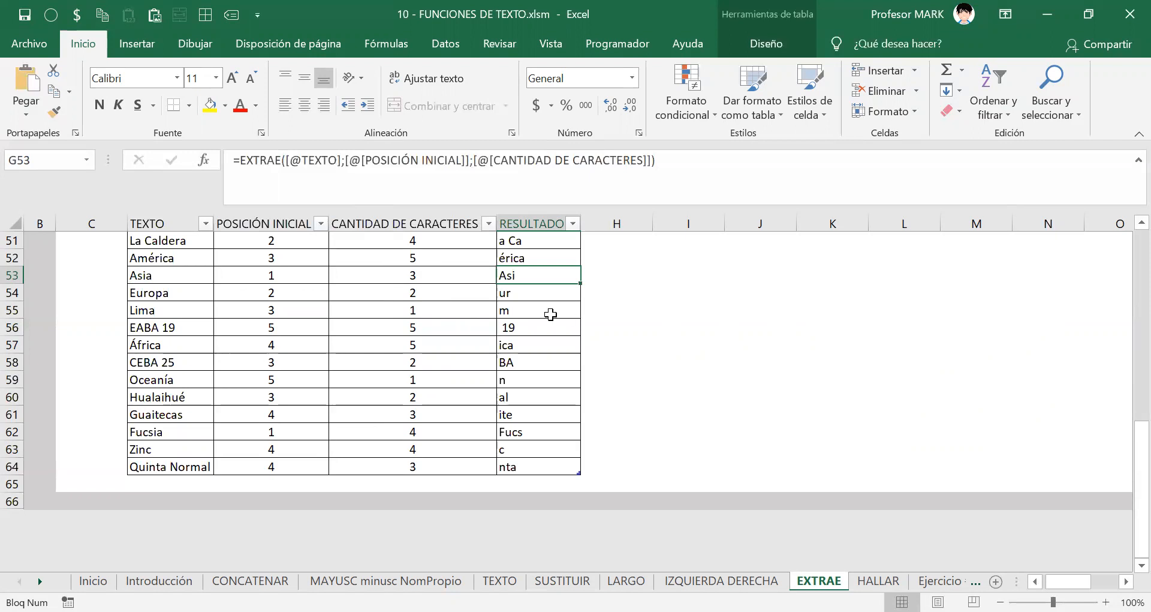
scroll(438, 330, up, 5)
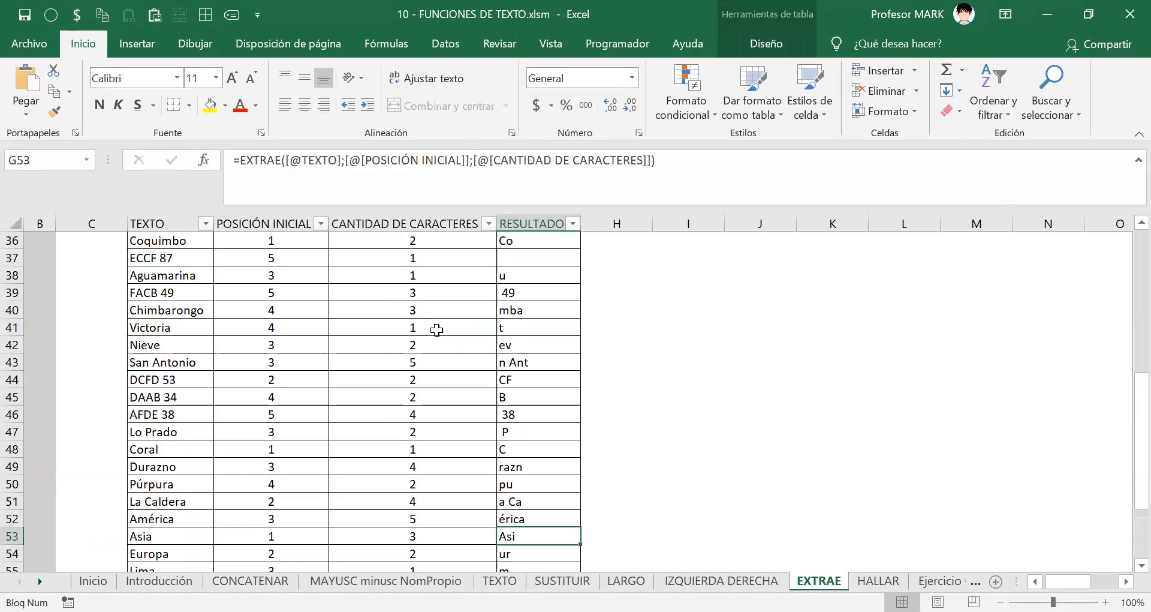
scroll(437, 330, up, 3)
click(193, 367)
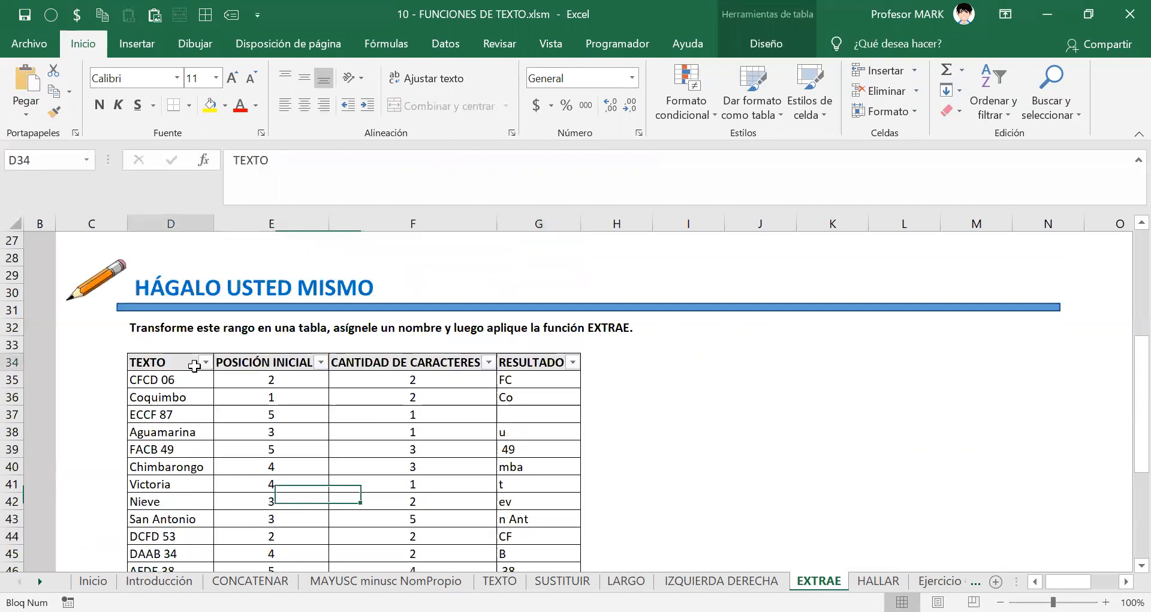
Step: Open the HALLAR sheet and select the first UBICACIÓN DEL @ cell in its practice table
click(879, 580)
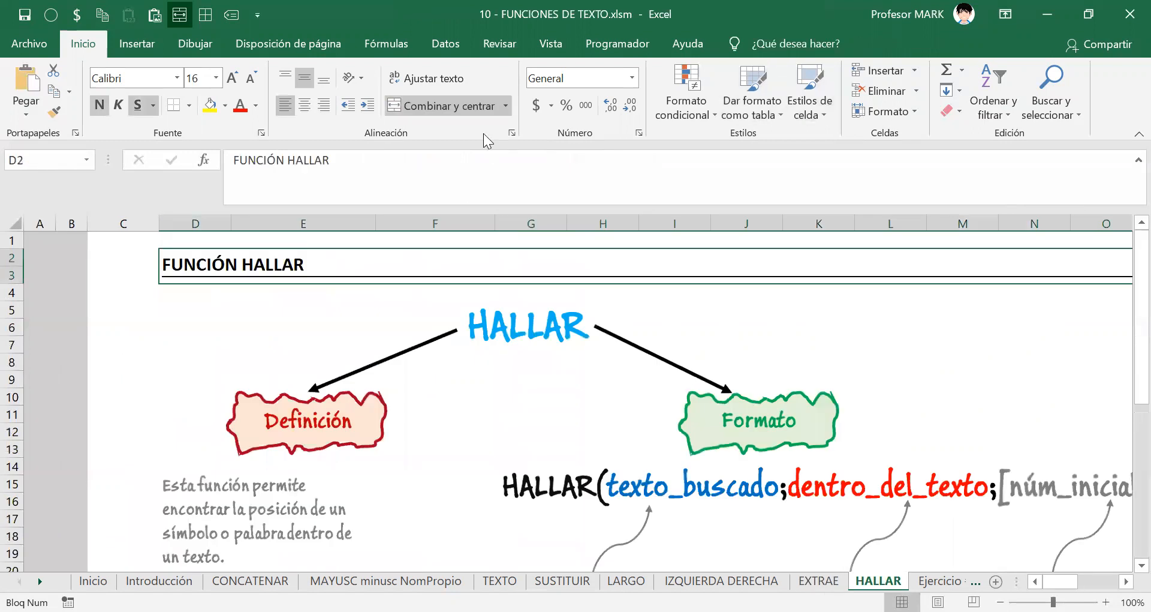
key(alt+Tab)
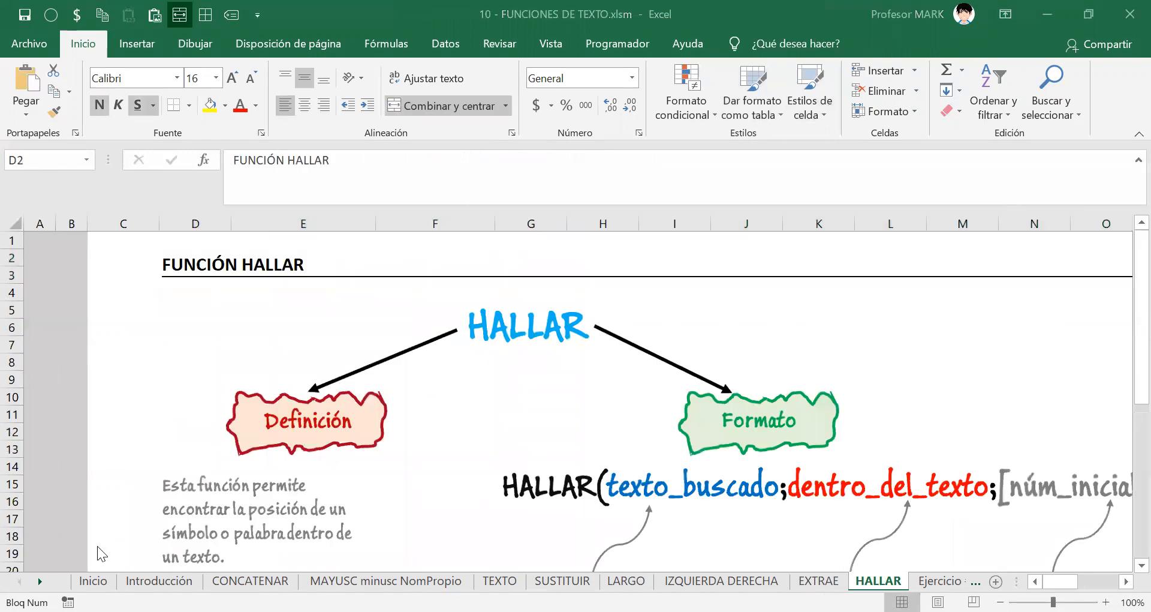
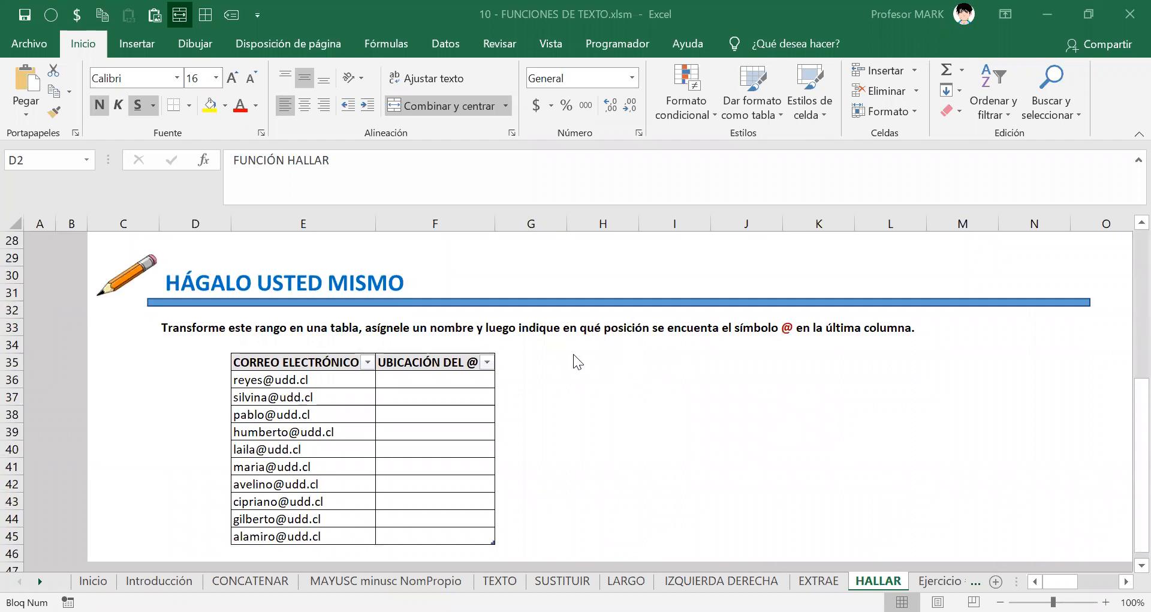
click(447, 378)
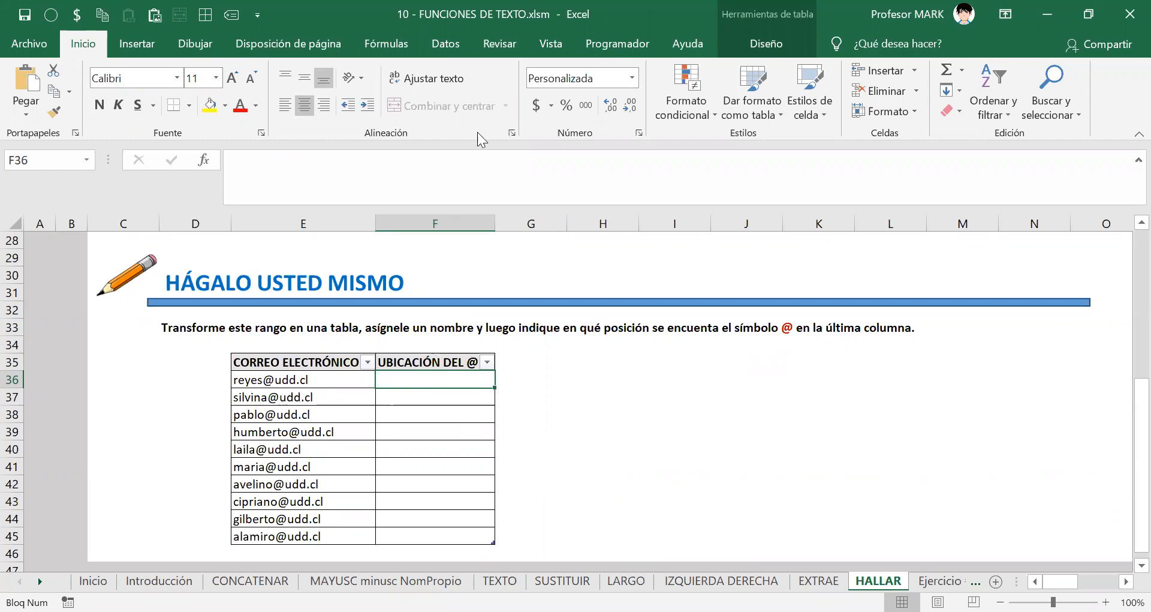
click(956, 532)
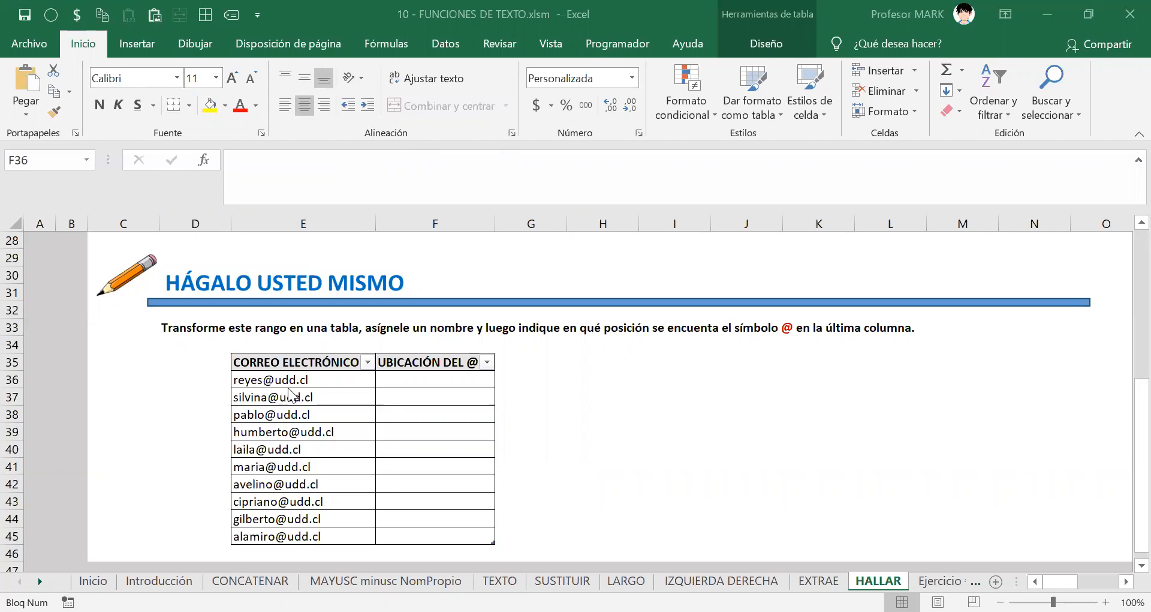
Step: Start a HALLAR formula in cell F36 with "@" in quotation marks as the searched text
click(437, 376)
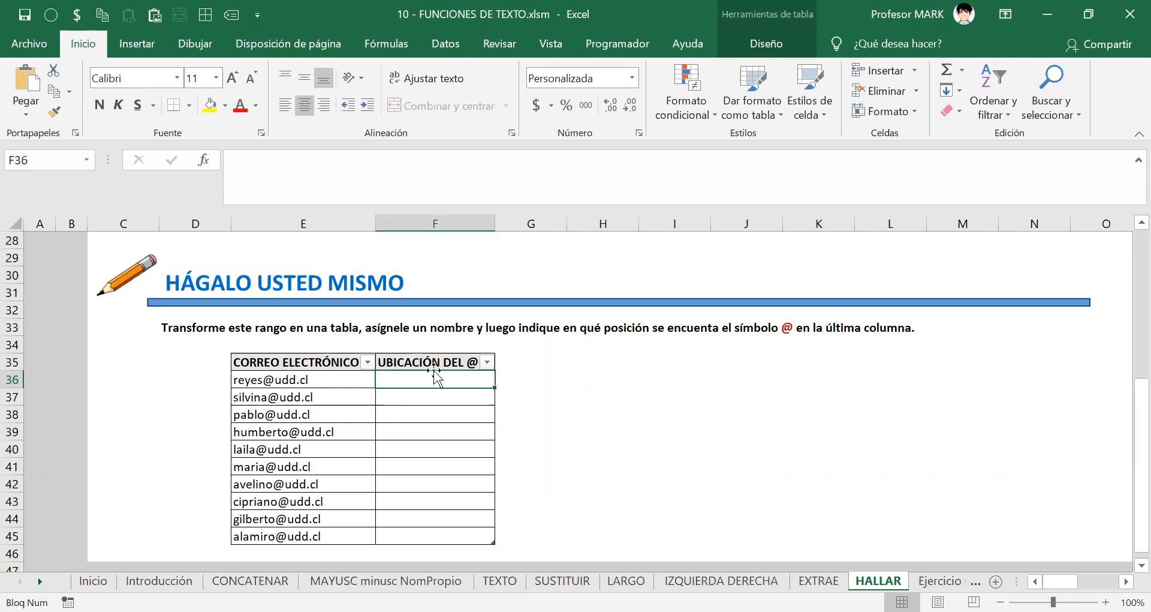
text(=)
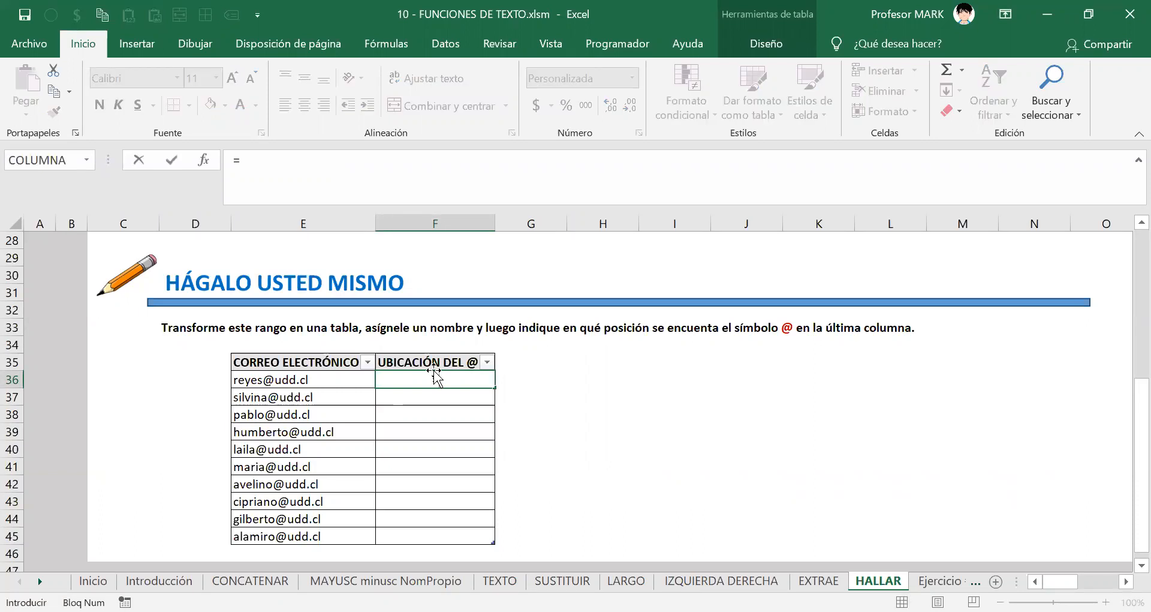
text(ha)
key(Tab)
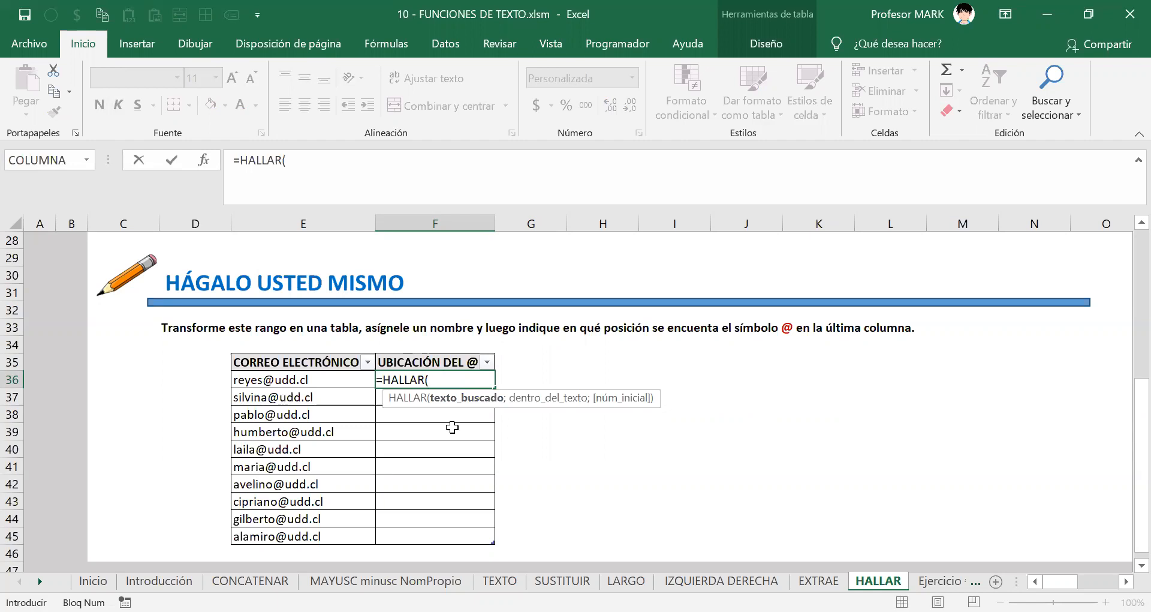
text(@)
key(BackSpace)
text("@)
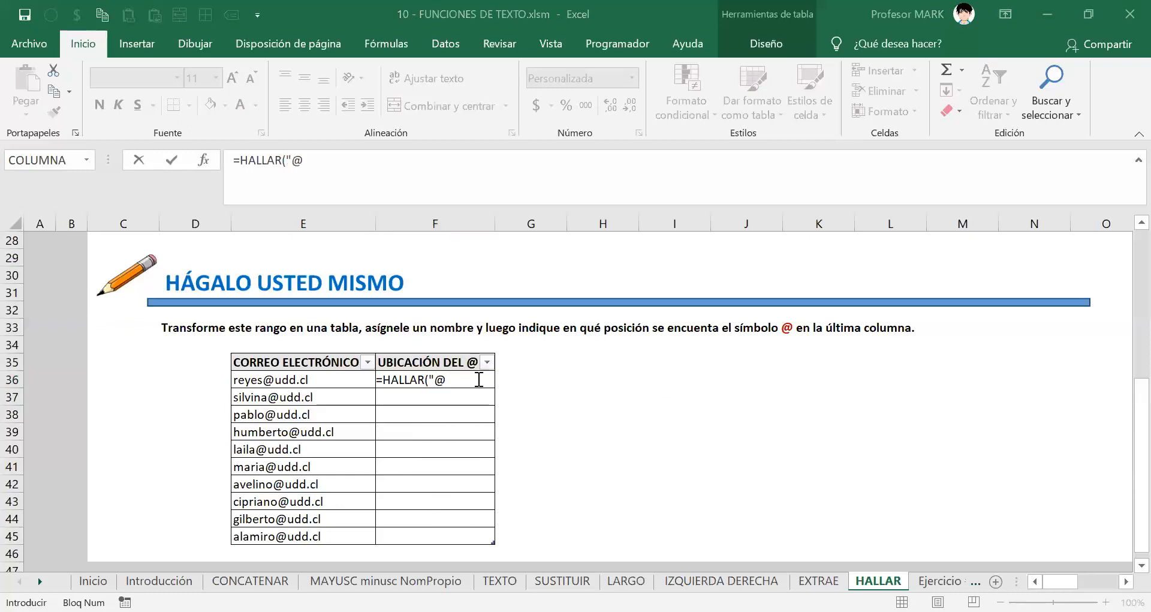
text(")
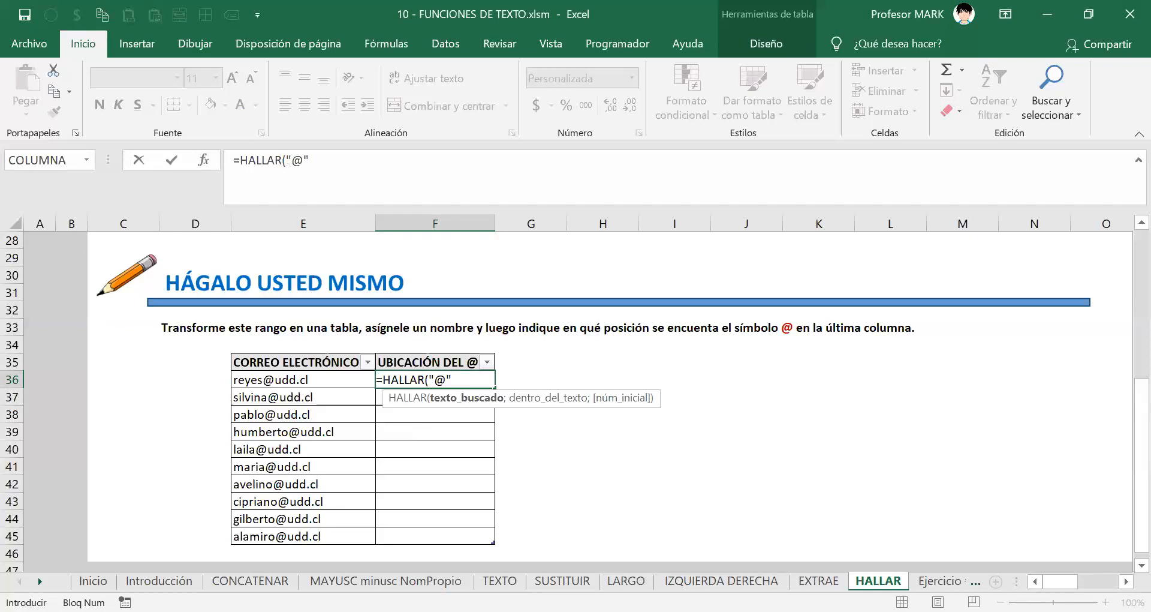
Step: Complete the HALLAR formula with the row's CORREO ELECTRÓNICO cell as the text to search, and reselect cell F36
text(;)
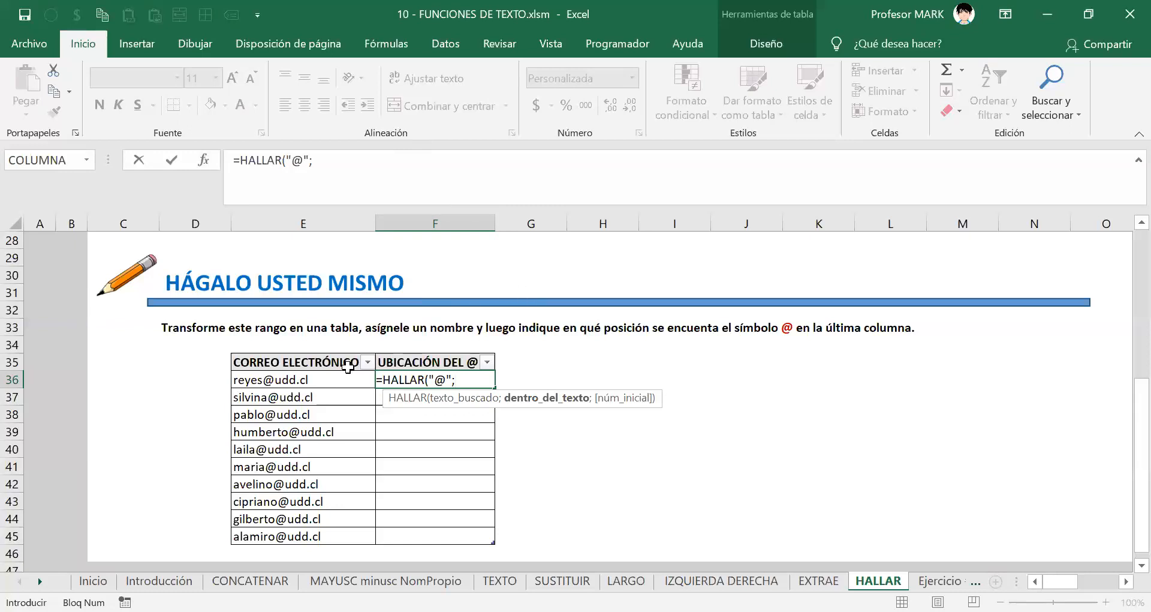
click(282, 381)
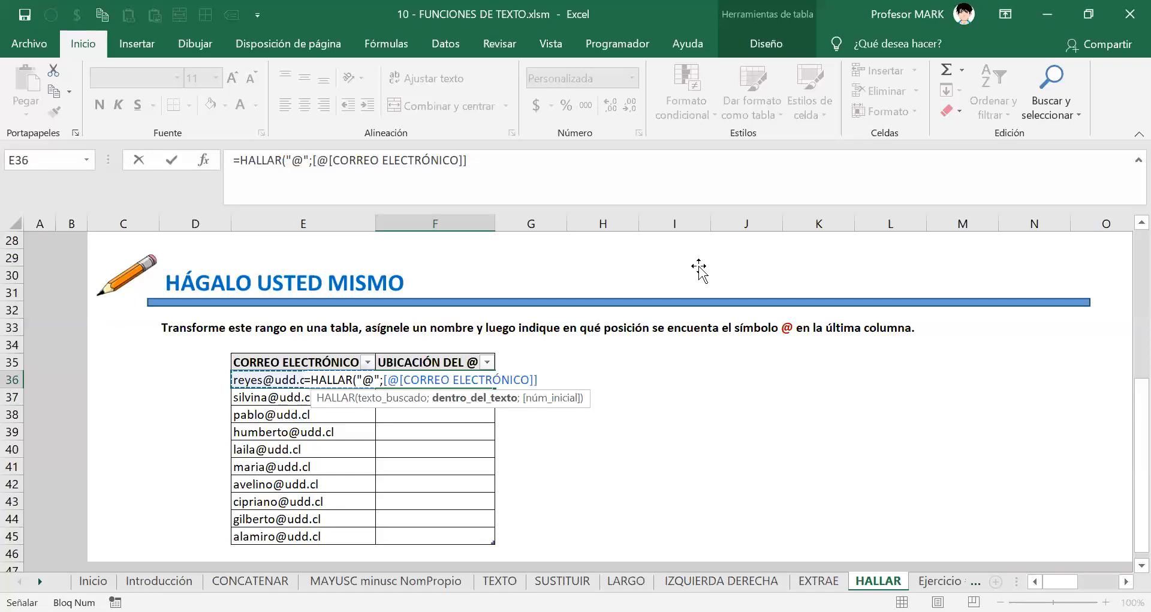
text())
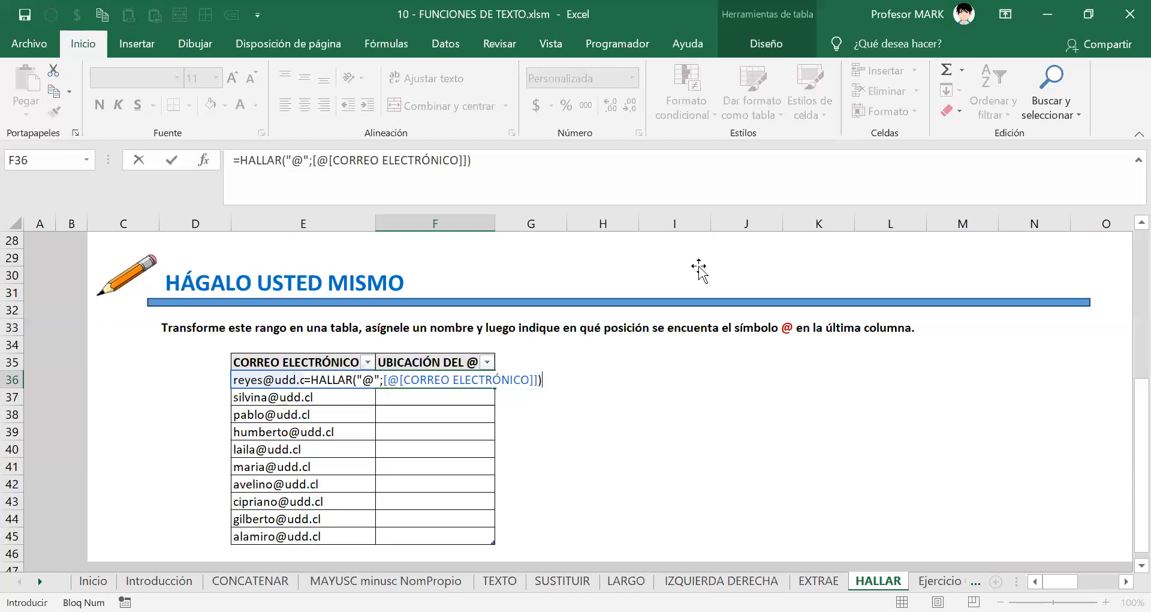
key(Return)
click(438, 380)
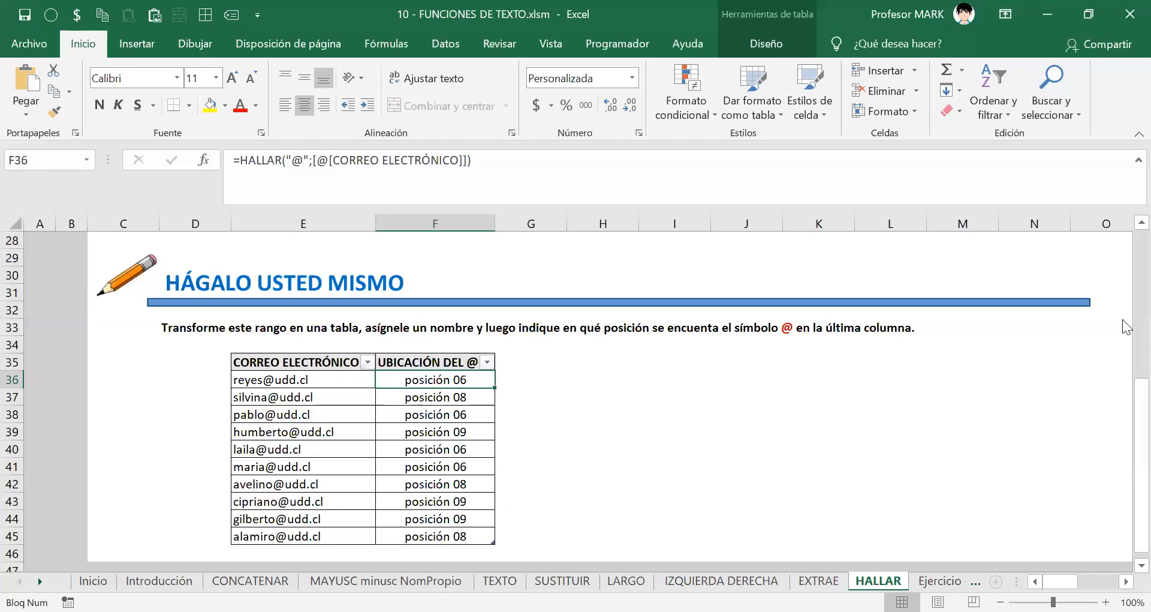
Step: Clear all the formulas from the UBICACIÓN DEL @ column and reselect its first cell
key(ctrl+shift+Down)
key(Delete)
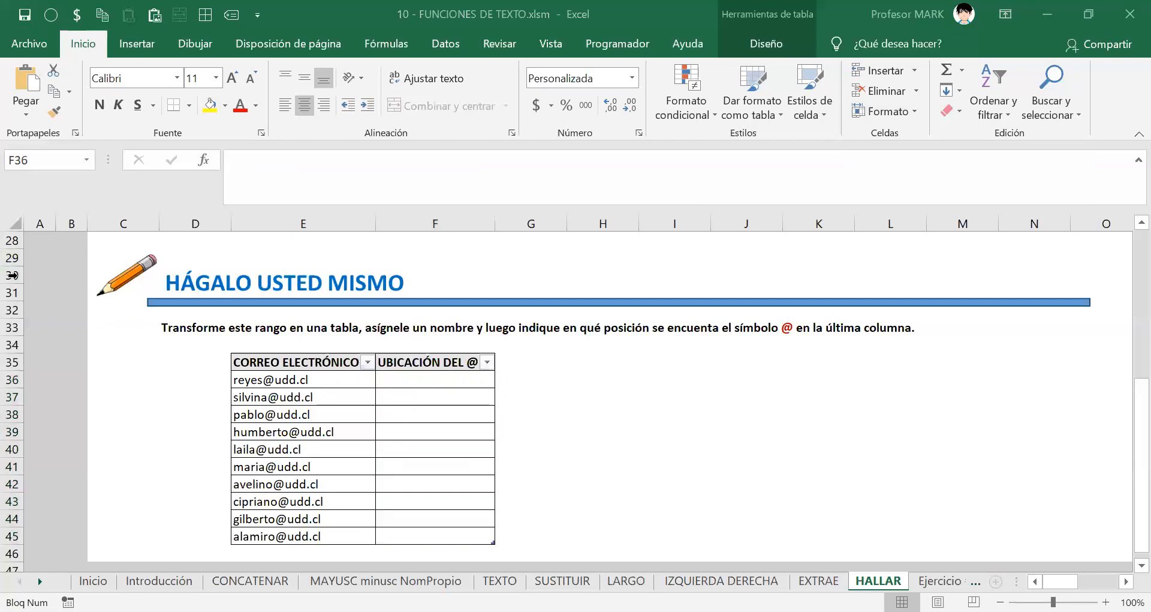
click(402, 375)
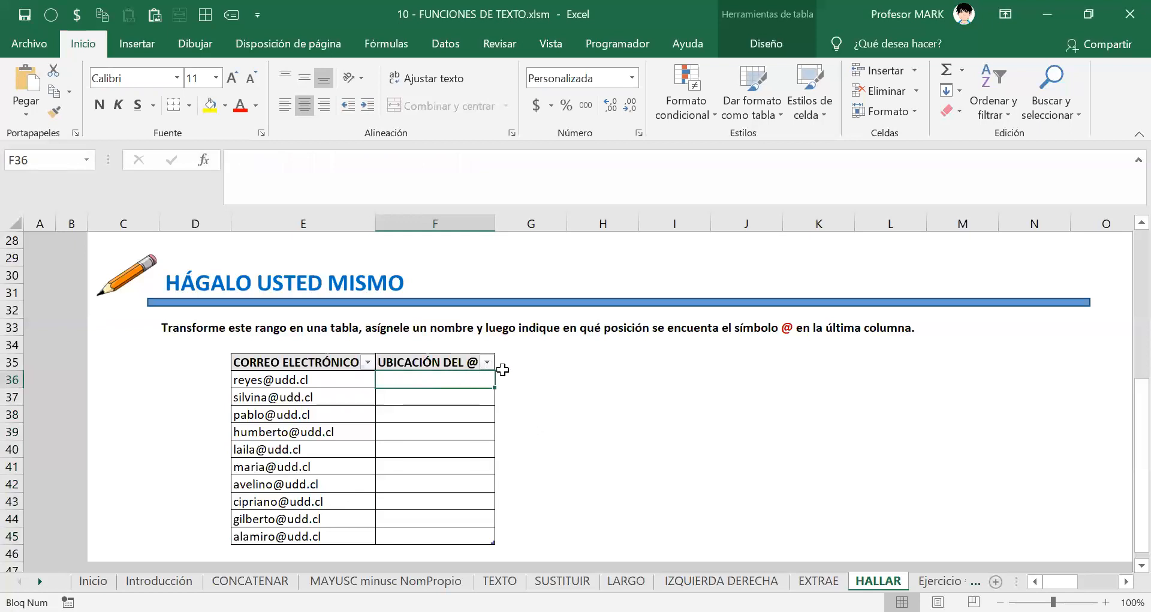
Step: Handwrite the fourth e-mail address of the list in large red letters in the blank area beside the table
scroll(522, 396, down, 1)
scroll(522, 396, down, 1)
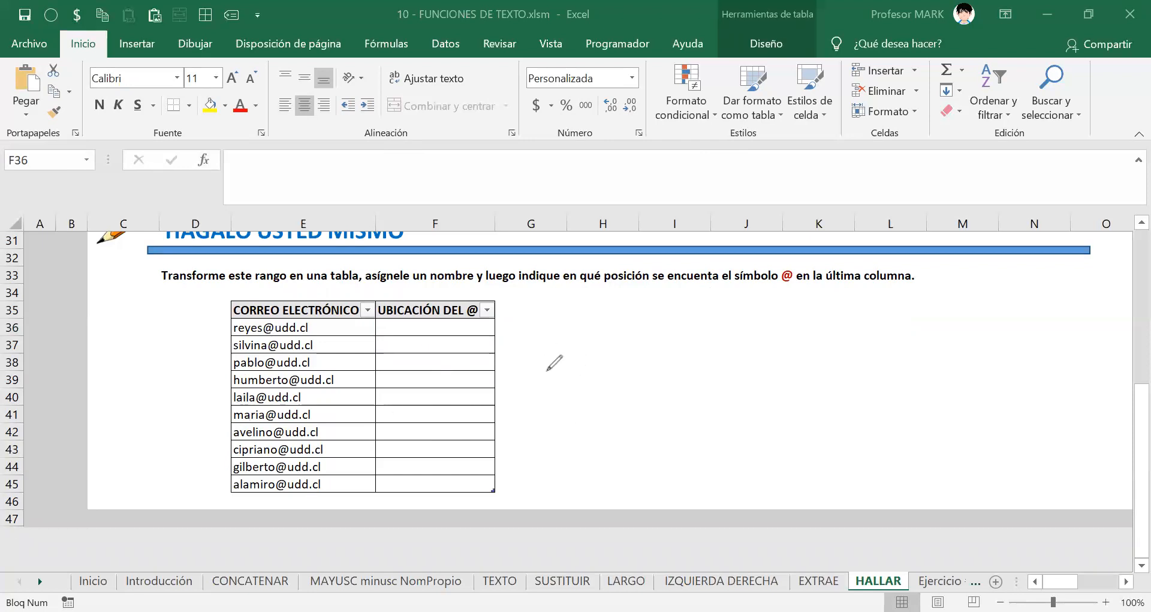
mouse_move(537, 358)
mouse_down()
mouse_move(539, 413)
mouse_move(559, 412)
mouse_up()
mouse_move(568, 378)
mouse_down()
mouse_move(590, 407)
mouse_move(624, 408)
mouse_up()
mouse_move(637, 352)
mouse_down()
mouse_move(655, 397)
mouse_move(682, 403)
mouse_move(710, 384)
mouse_up()
mouse_move(722, 405)
mouse_down()
mouse_move(722, 364)
mouse_move(786, 382)
mouse_move(803, 409)
mouse_up()
drag(819, 358, 840, 395)
drag(865, 355, 866, 397)
drag(863, 383, 867, 394)
drag(888, 355, 890, 400)
mouse_move(886, 384)
mouse_down()
mouse_move(889, 397)
mouse_move(919, 388)
mouse_move(935, 398)
mouse_up()
click(905, 392)
drag(951, 356, 950, 407)
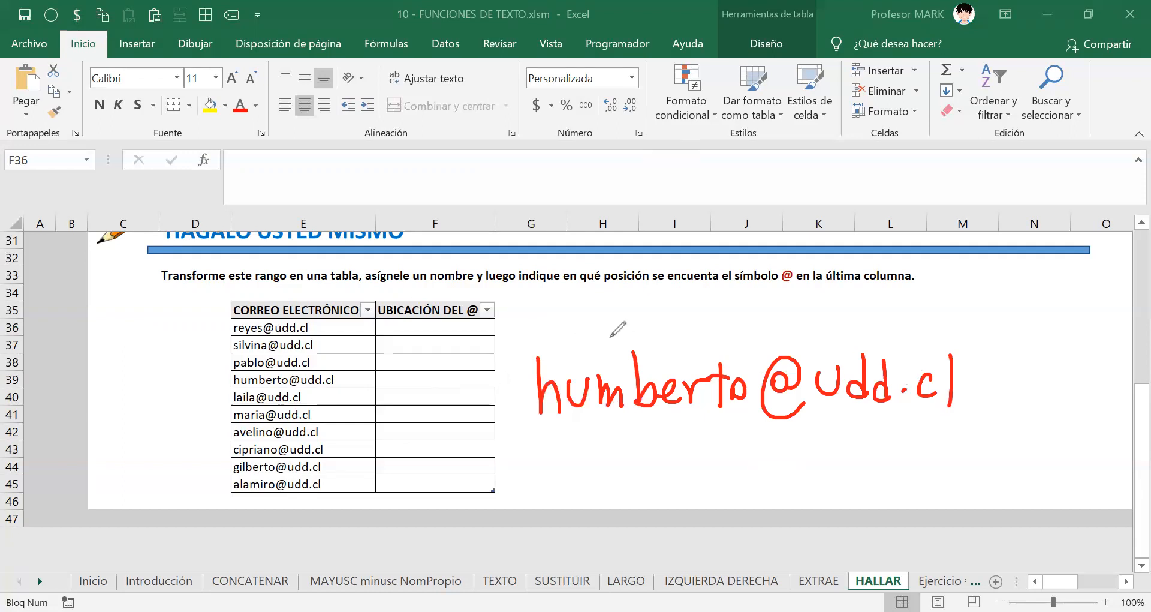
Step: Number the handwritten address's characters from 1 to 15 in blue, circling the period and linking 12 to 15 with lines or arrows
mouse_move(545, 335)
mouse_down()
mouse_move(573, 367)
mouse_move(612, 354)
mouse_move(601, 365)
mouse_up()
mouse_move(631, 323)
mouse_down()
mouse_move(645, 339)
mouse_move(636, 346)
mouse_move(677, 358)
mouse_move(664, 375)
mouse_move(732, 346)
mouse_move(733, 367)
mouse_move(740, 349)
mouse_move(785, 331)
mouse_move(781, 346)
mouse_up()
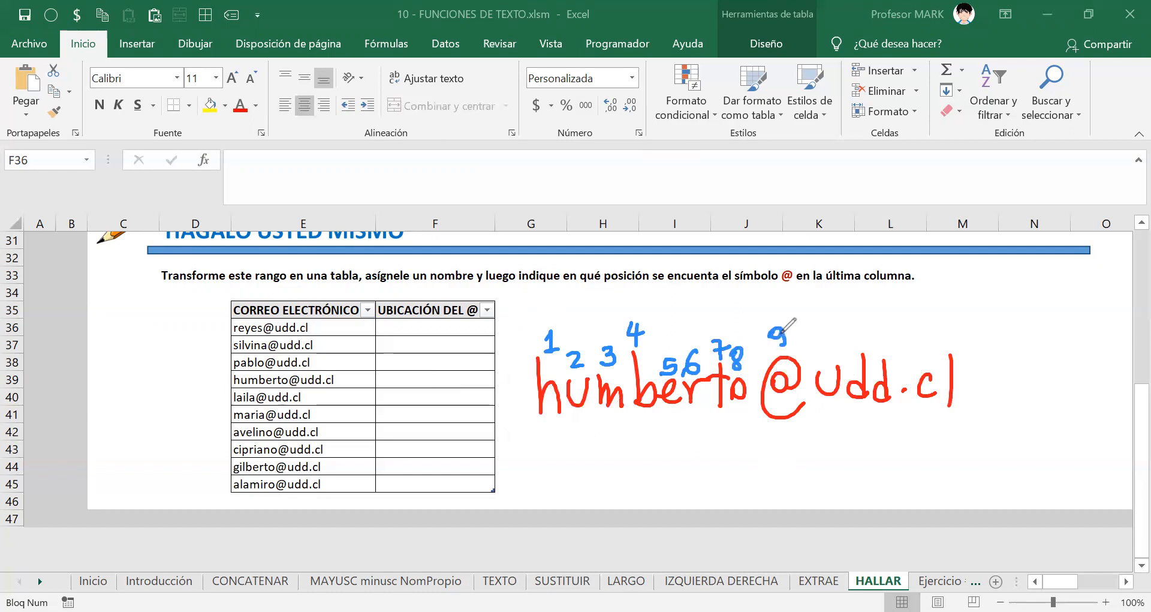
mouse_move(814, 402)
mouse_down()
mouse_move(810, 415)
mouse_move(833, 397)
mouse_move(850, 425)
mouse_move(898, 441)
mouse_move(906, 430)
mouse_up()
mouse_move(894, 462)
mouse_down()
mouse_move(888, 479)
mouse_move(912, 471)
mouse_up()
mouse_move(914, 384)
mouse_down()
mouse_move(899, 390)
mouse_move(949, 445)
mouse_move(952, 480)
mouse_move(969, 466)
mouse_move(966, 478)
mouse_up()
mouse_move(930, 403)
mouse_down()
mouse_move(1036, 432)
mouse_move(1035, 473)
mouse_move(1056, 465)
mouse_up()
drag(1054, 455, 1053, 473)
mouse_move(954, 385)
mouse_down()
mouse_move(1014, 373)
mouse_move(1007, 382)
mouse_up()
mouse_move(1030, 366)
mouse_down()
mouse_move(1032, 378)
mouse_move(1048, 359)
mouse_up()
drag(1033, 368, 1033, 379)
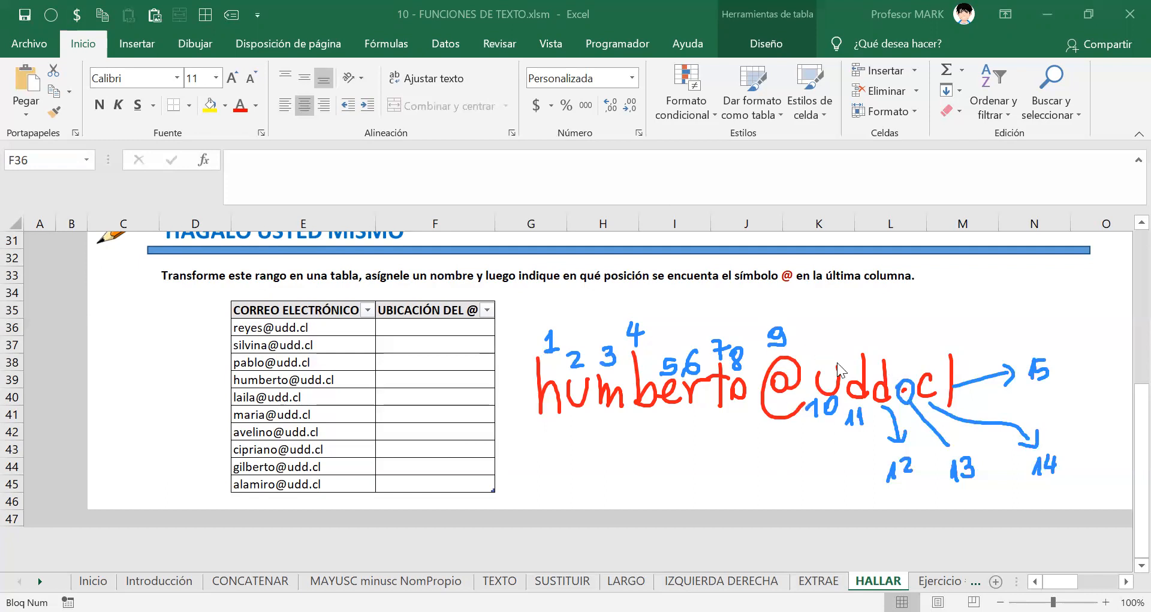
Step: Start a HALLAR formula in cell F36 with "@" in quotation marks as the text to find
click(483, 324)
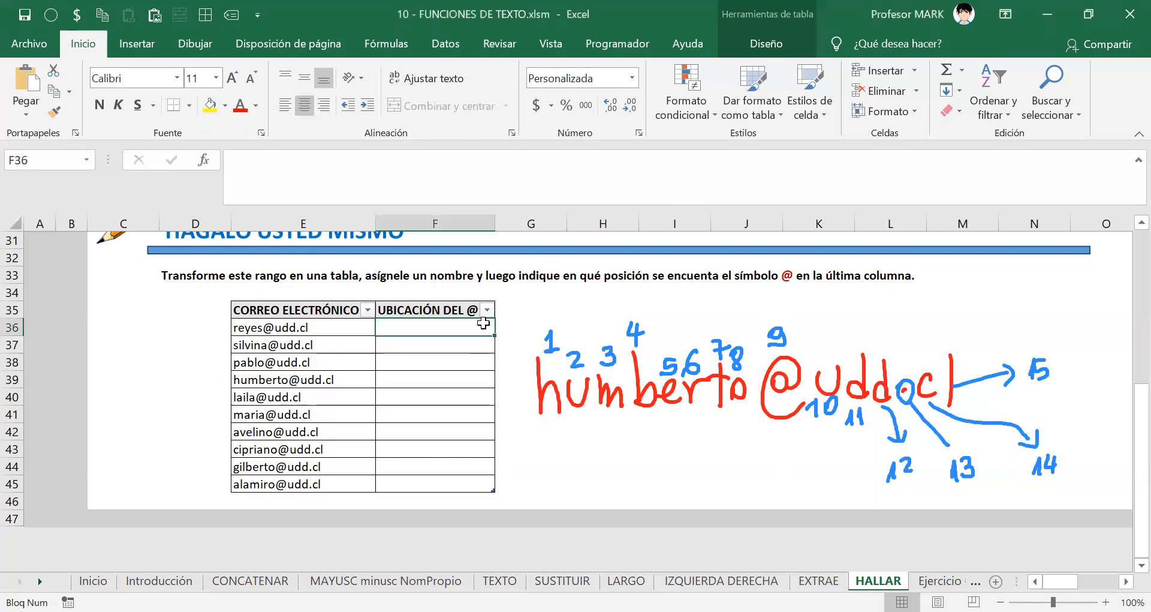
text(=)
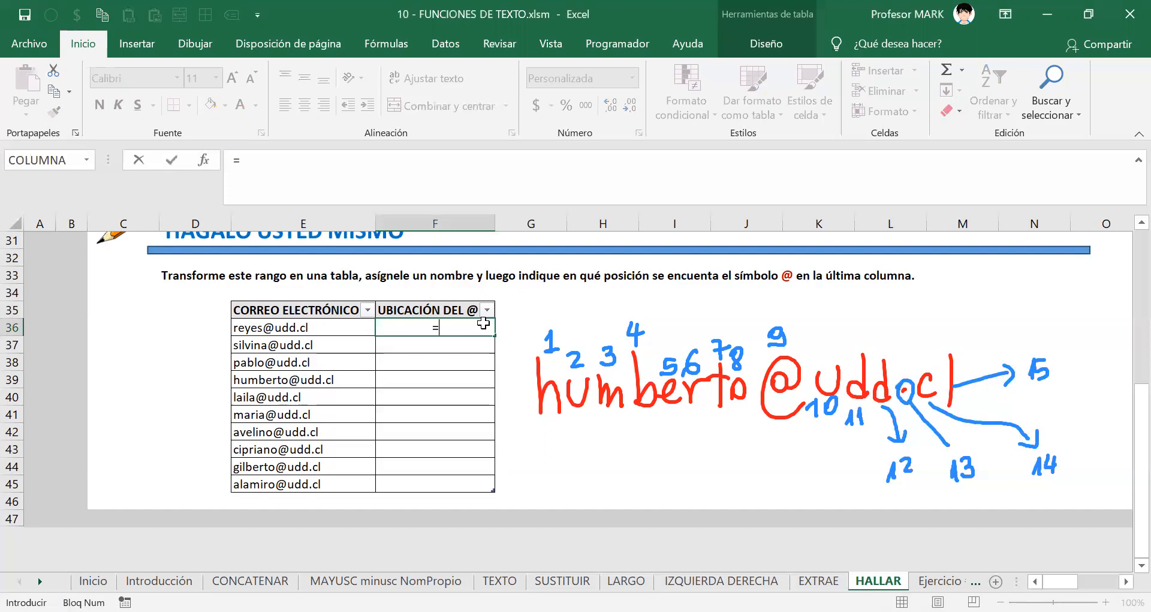
text(HALLAR()
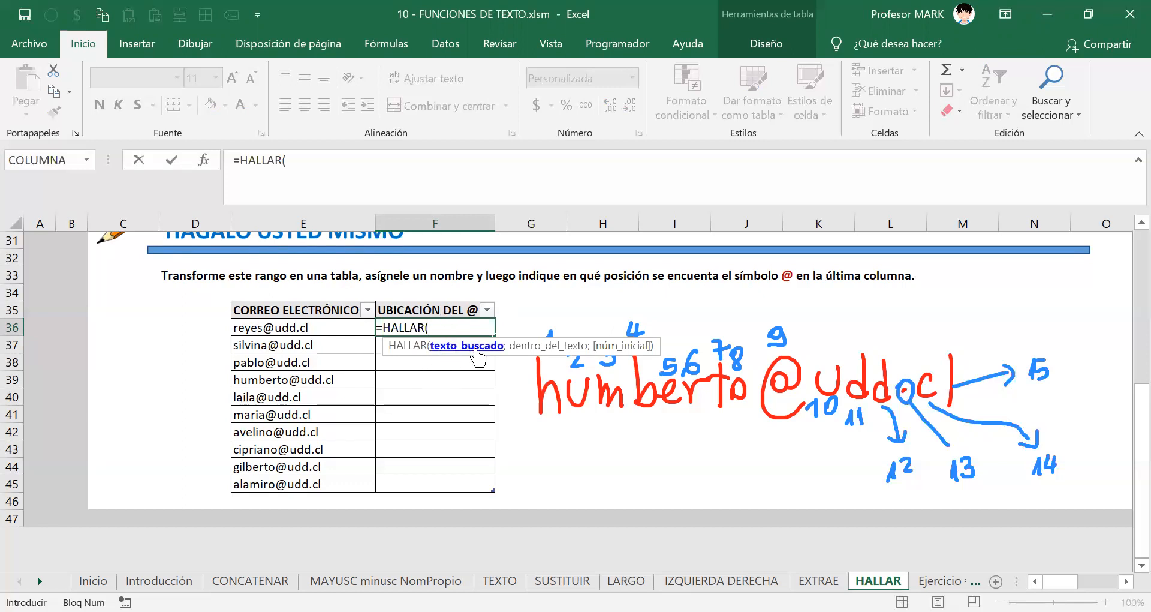
text(@)
key(BackSpace)
text("@")
text(;)
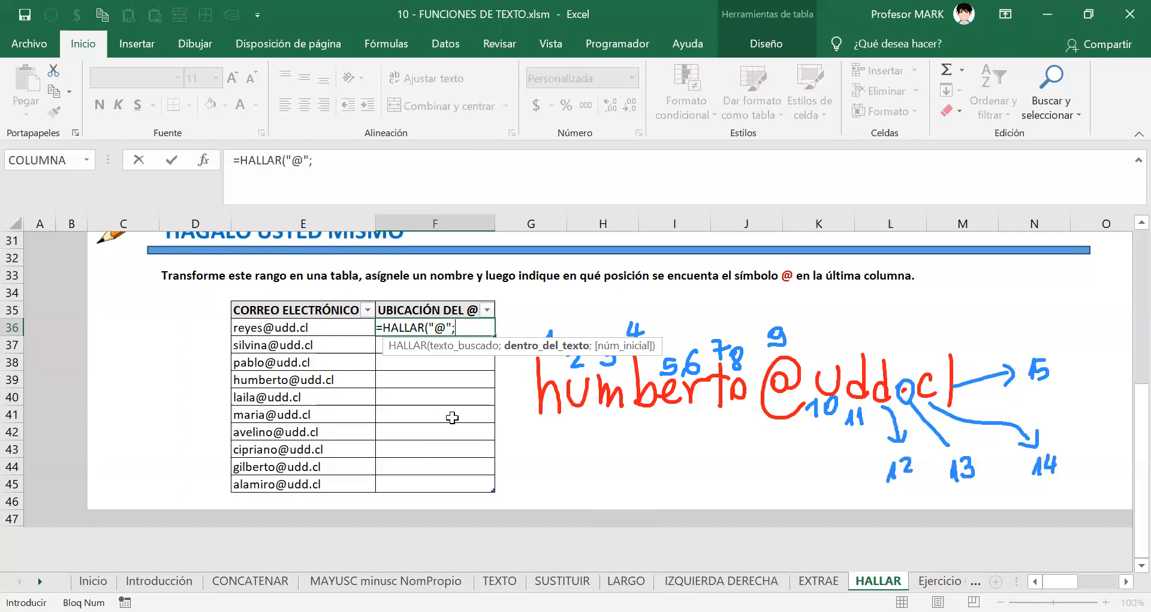
Step: Use the same row's CORREO ELECTRÓNICO cell as the search text, close the HALLAR formula and enter it for the whole UBICACIÓN DEL @ column
click(295, 331)
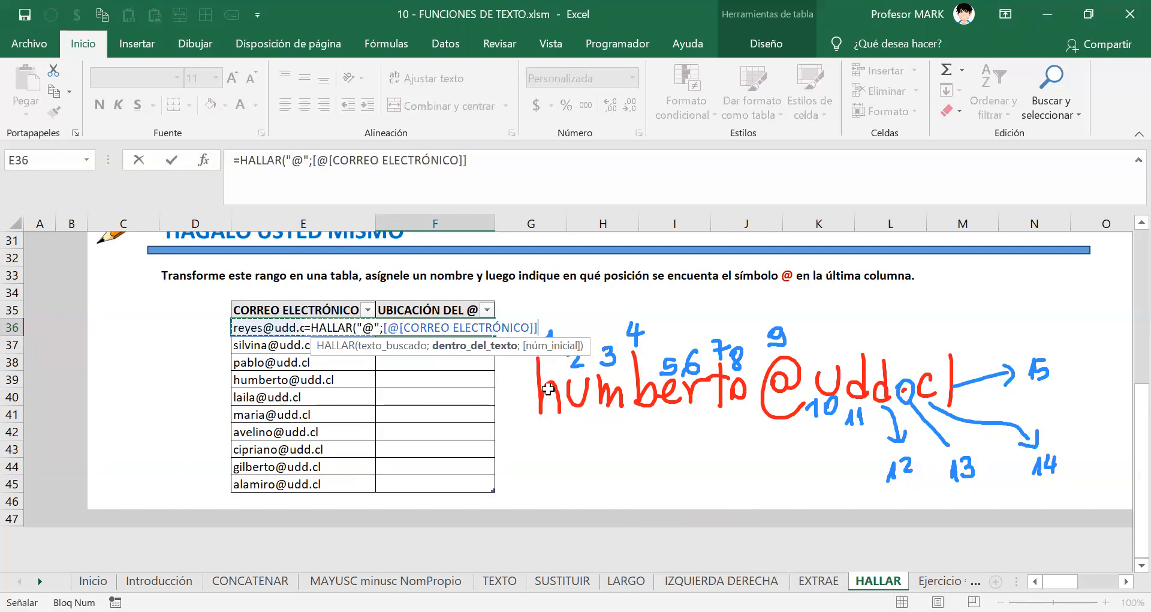
text())
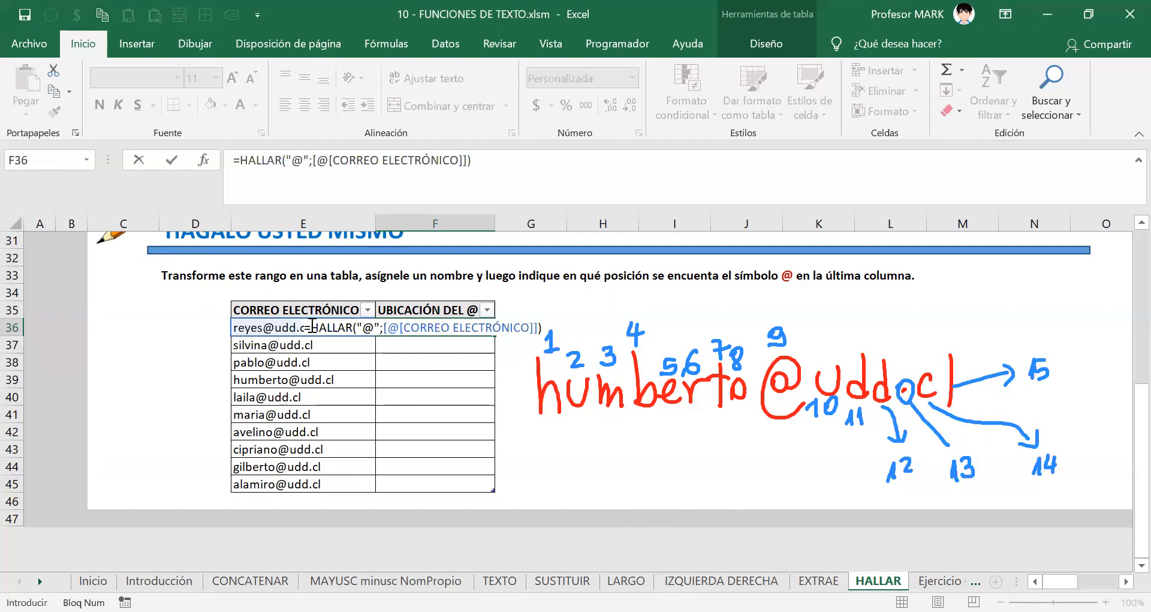
mouse_move(310, 327)
mouse_down()
mouse_move(555, 328)
mouse_move(305, 328)
mouse_up()
click(540, 327)
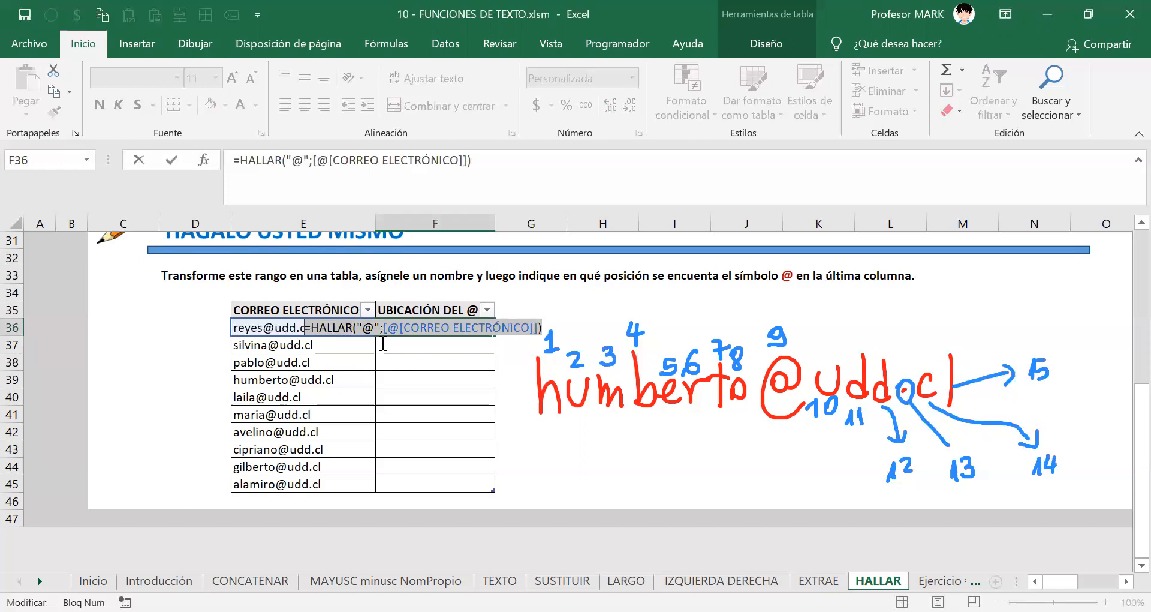
key(Return)
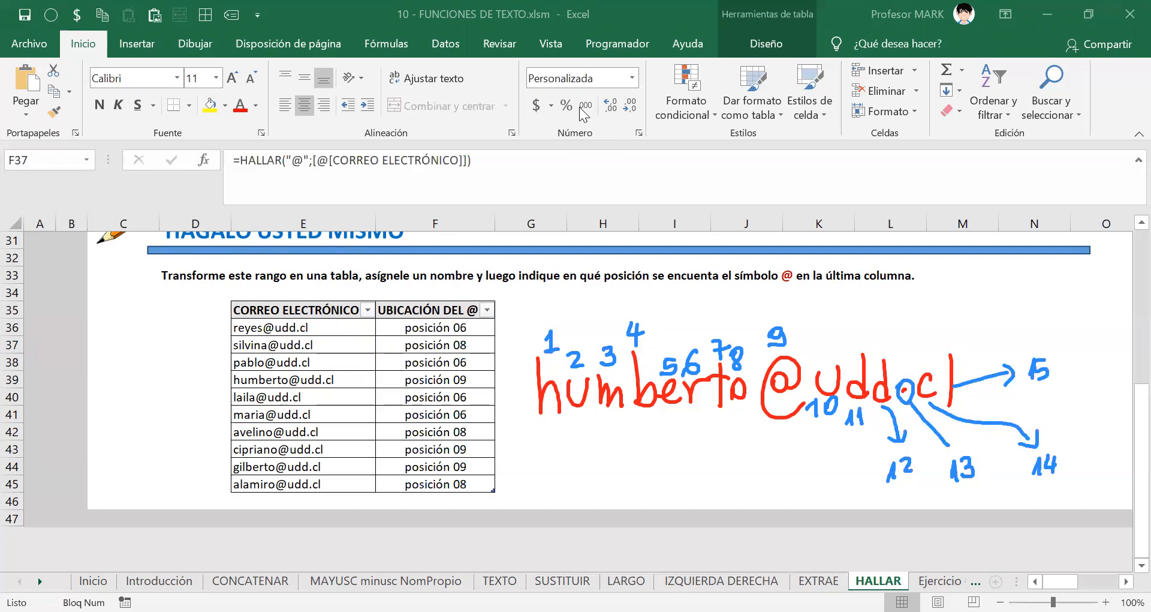
Step: Review the HALLAR formula in cell F36 without changing it, and save the workbook
click(465, 327)
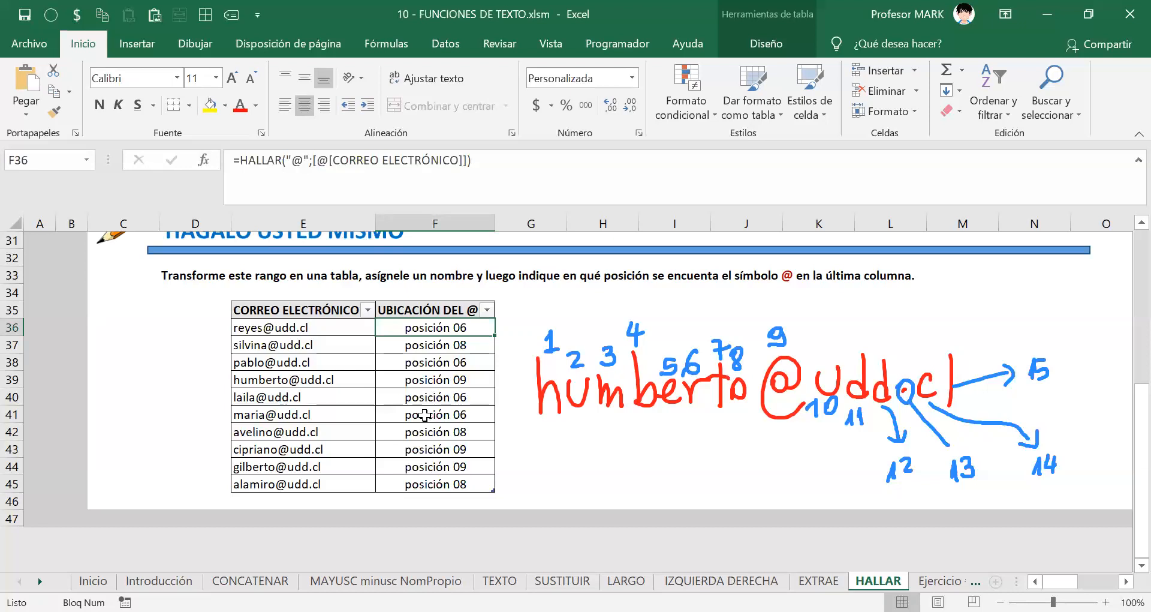
double_click(441, 326)
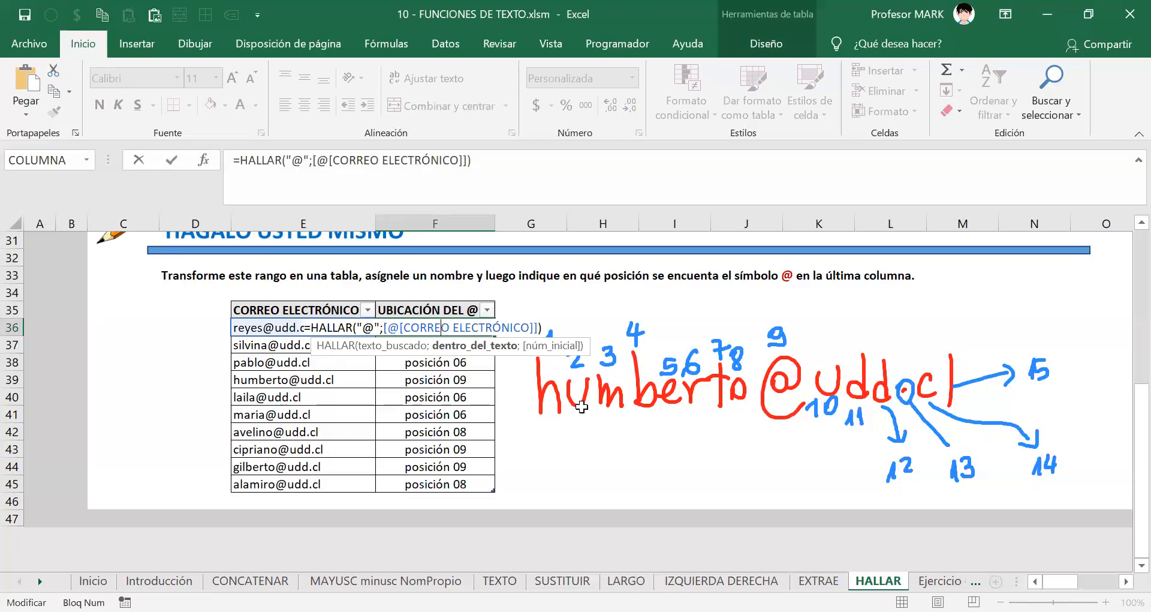
key(Escape)
key(ctrl+s)
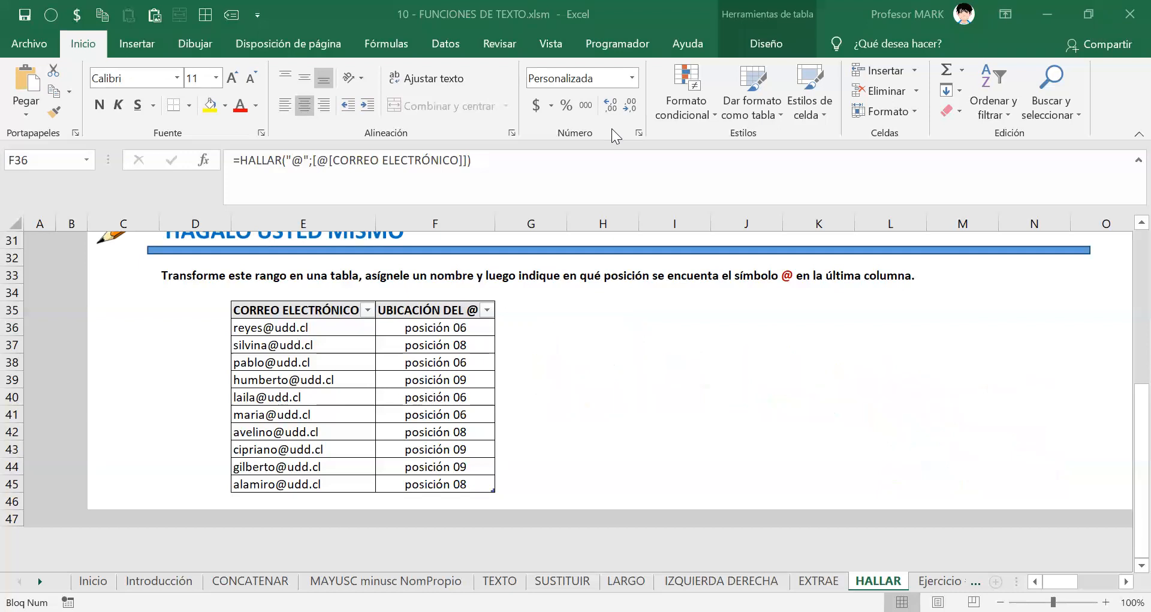
click(457, 345)
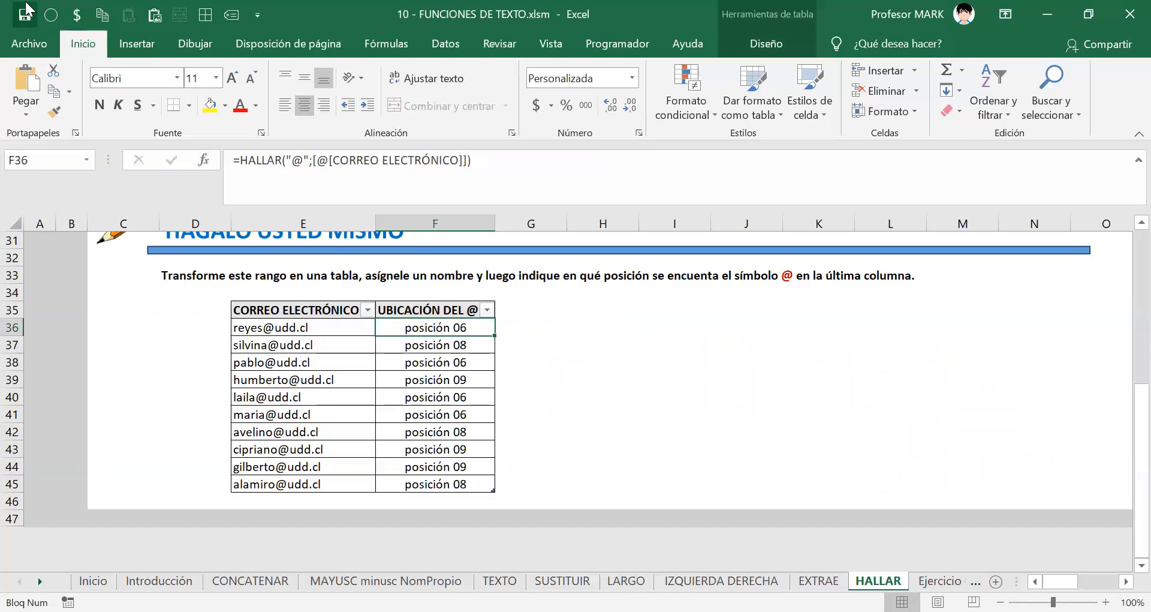
Step: Go to the RUN table on the SUSTITUIR sheet and inspect the first formula under RUN SIN PUNTOS Y SIN GUIÓN
click(562, 581)
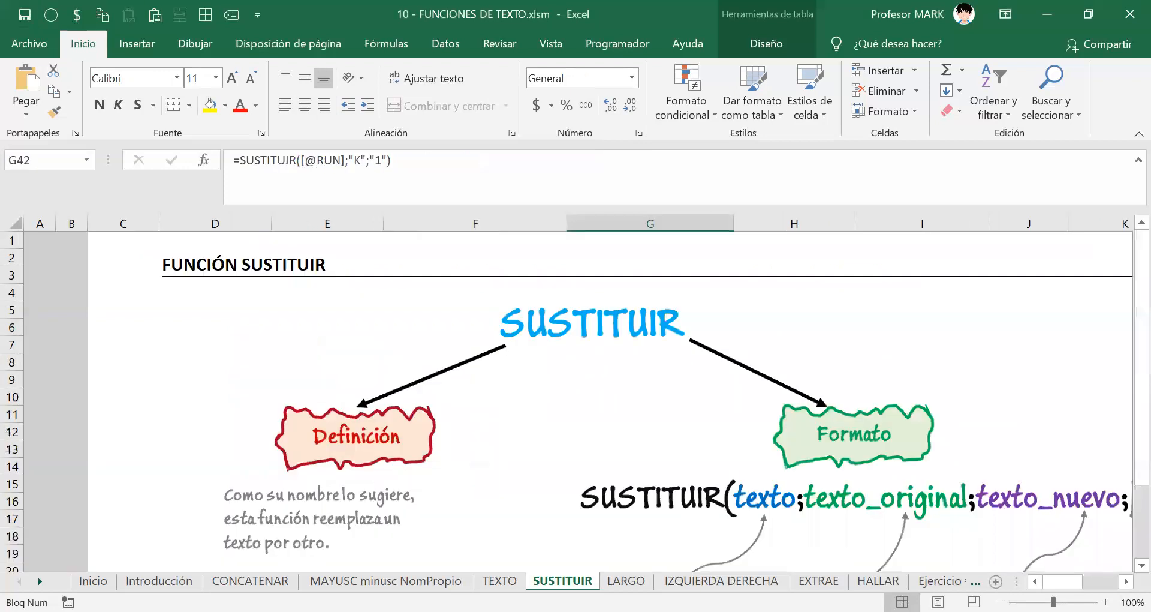
scroll(588, 396, down, 5)
scroll(588, 399, down, 12)
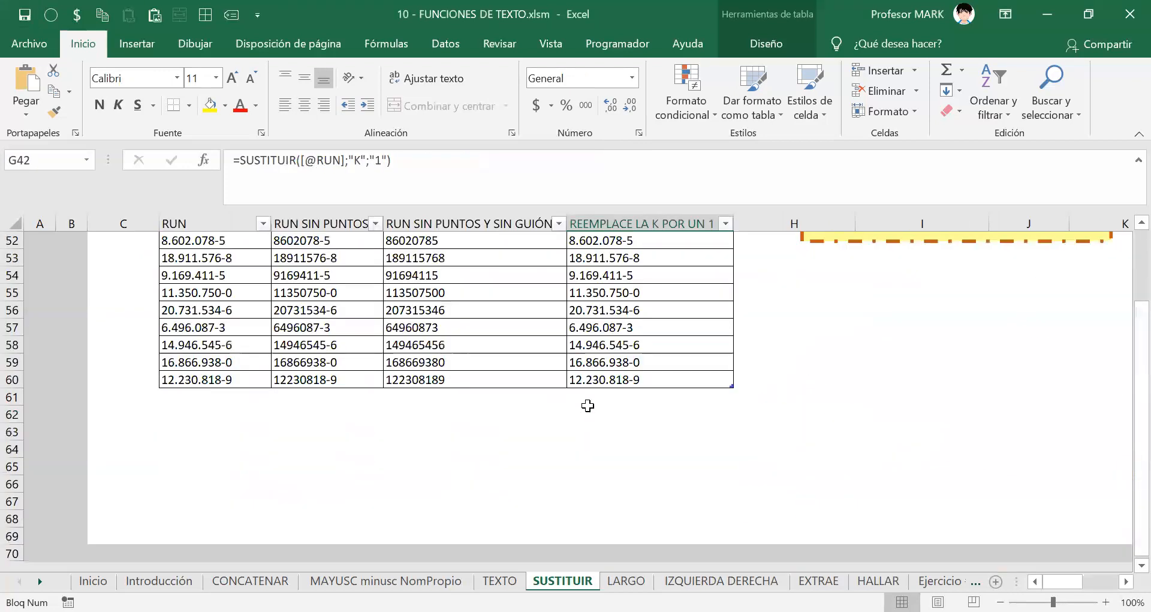
scroll(581, 407, up, 4)
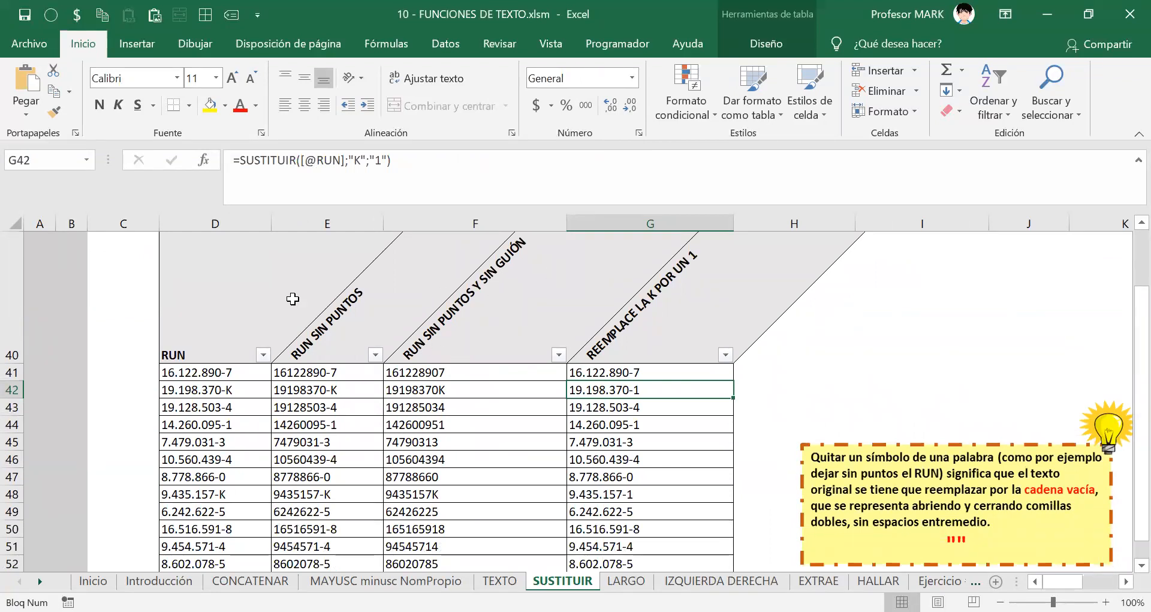
click(398, 374)
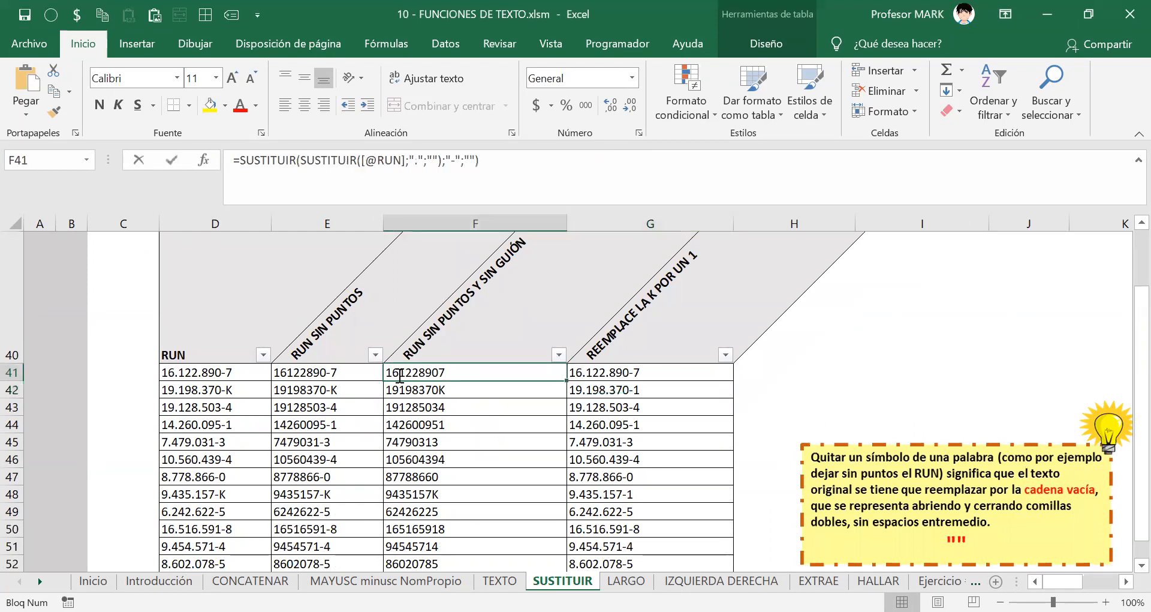
double_click(400, 374)
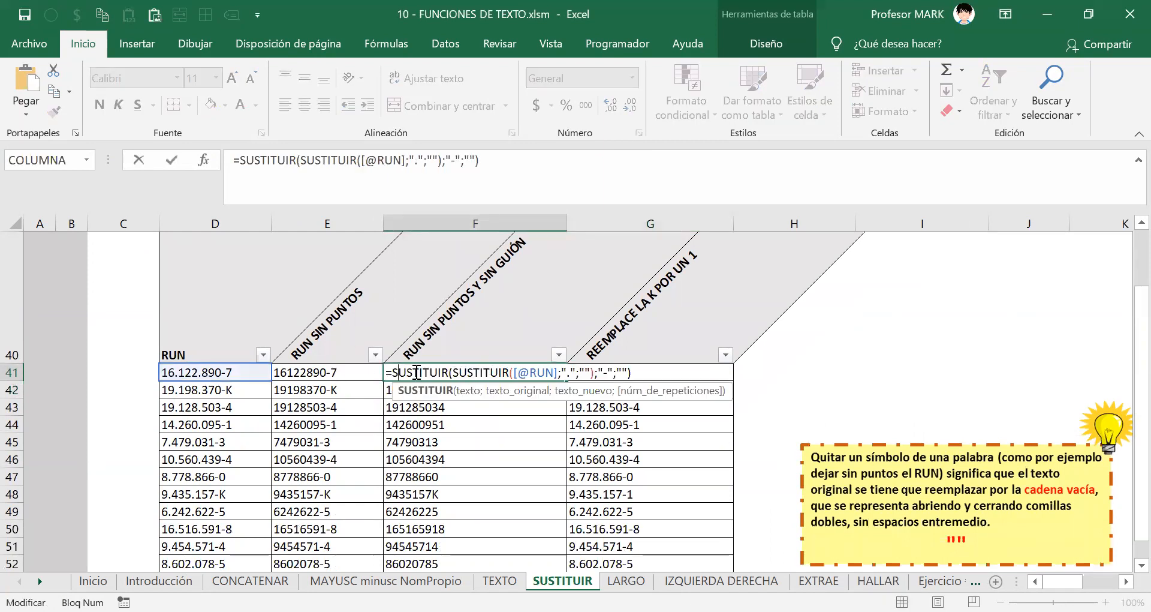
drag(387, 373, 634, 377)
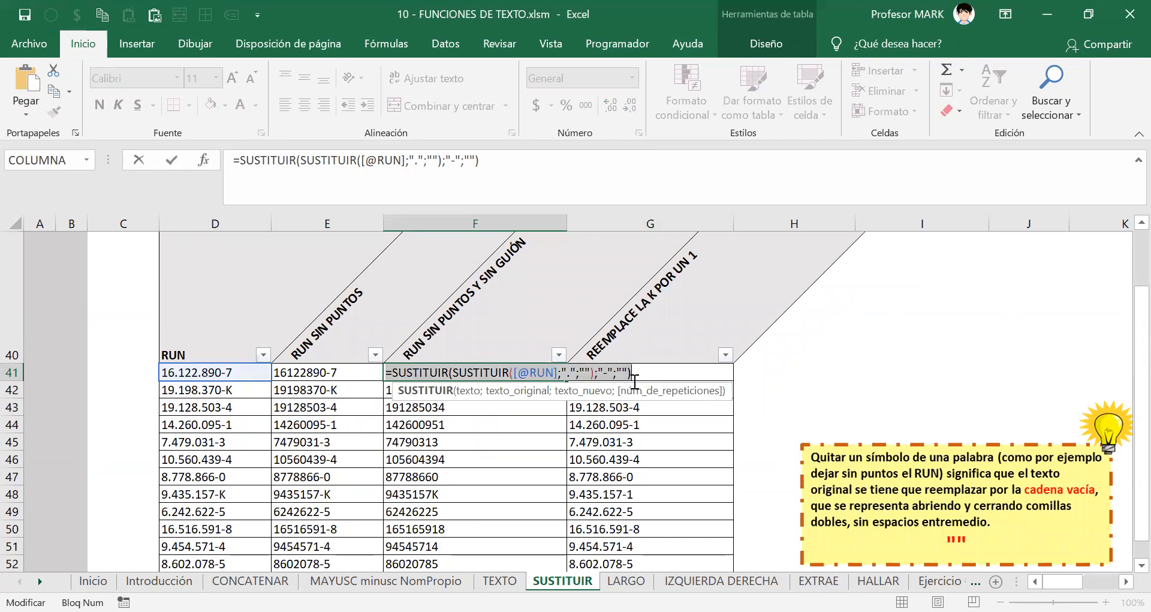
click(523, 376)
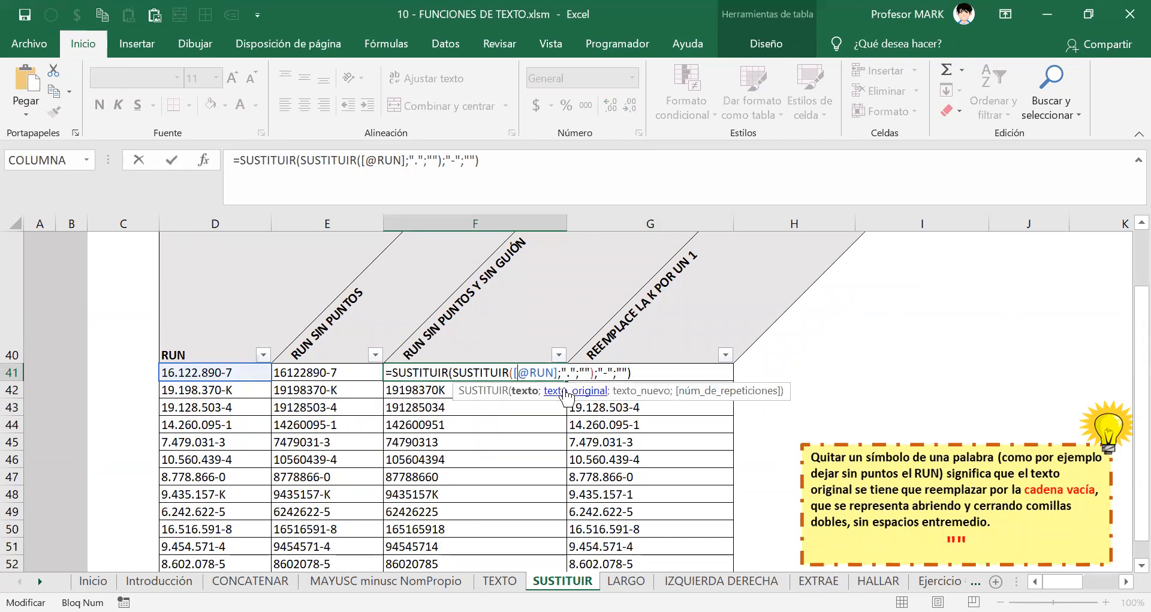
Step: Examine how the inner SUSTITUIR serves as the texto argument of the outer SUSTITUIR in cell F41, leaving the formula as it is
click(421, 371)
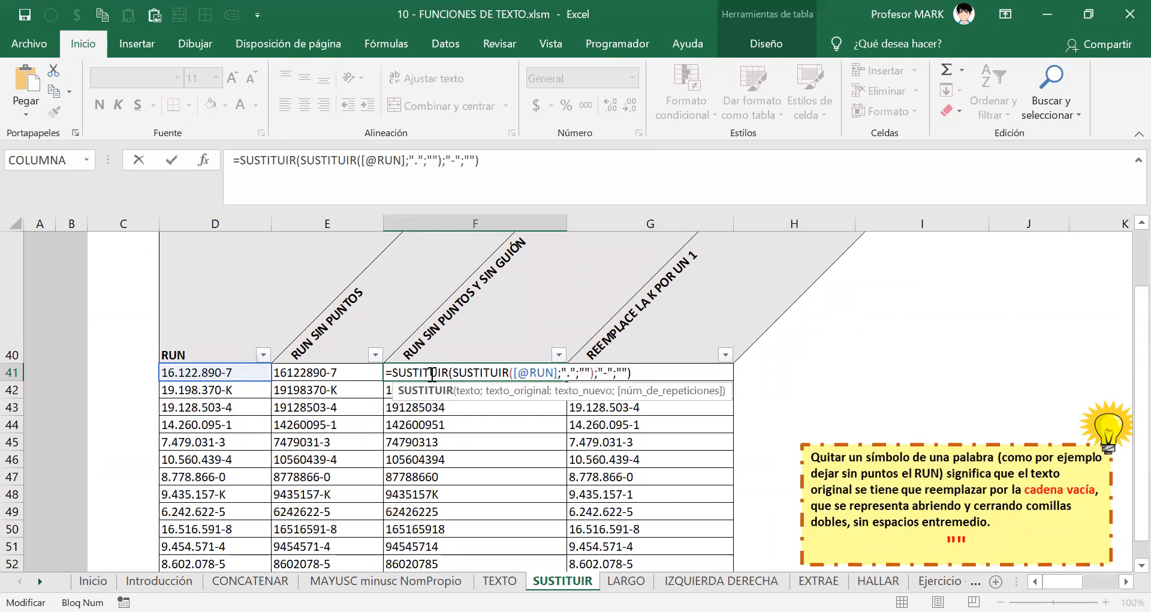
click(467, 391)
click(455, 372)
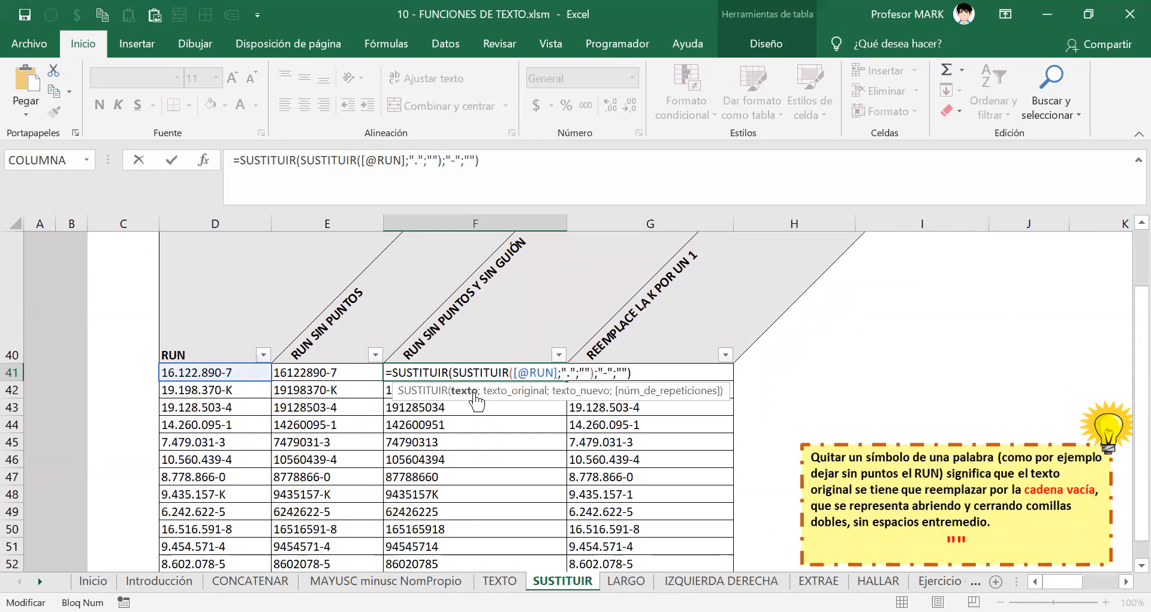
drag(453, 372, 598, 372)
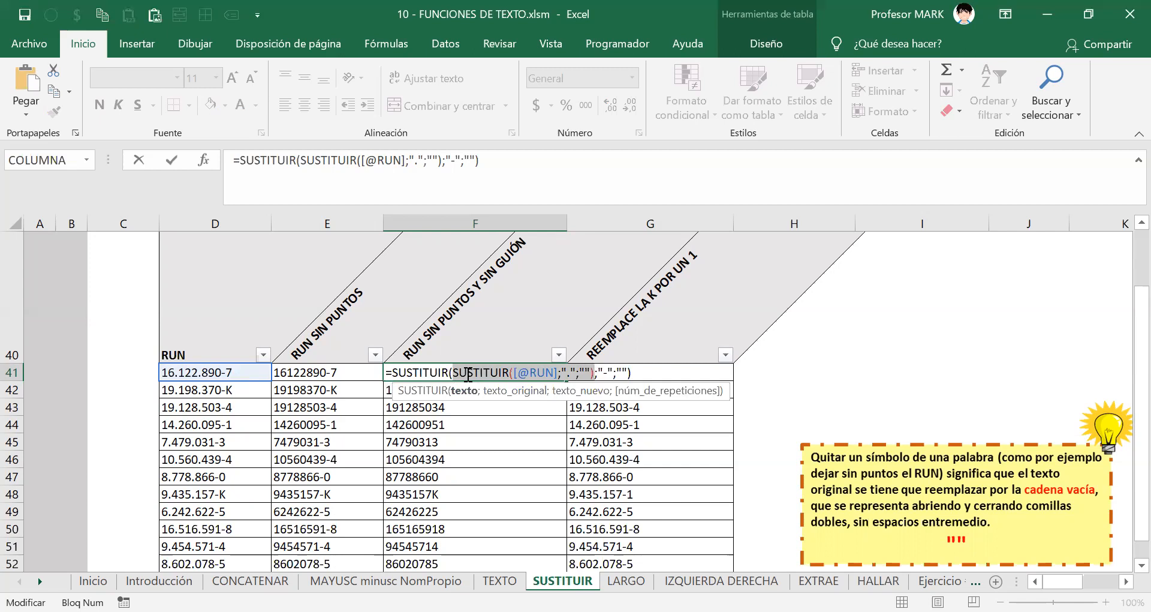
drag(454, 372, 594, 372)
drag(392, 373, 450, 372)
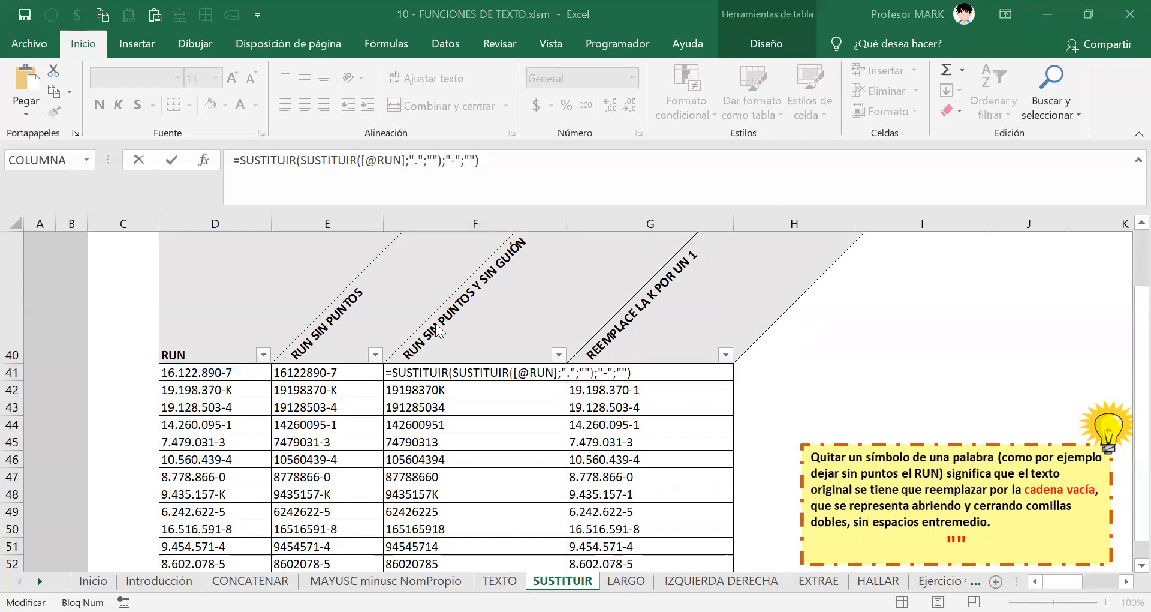
double_click(418, 370)
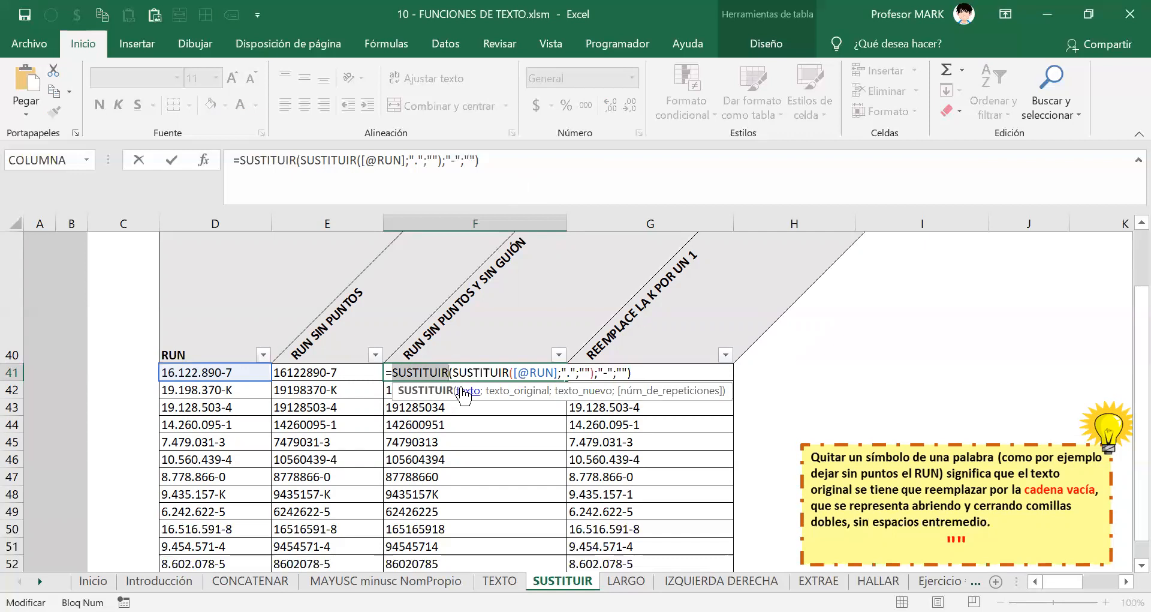
key(Return)
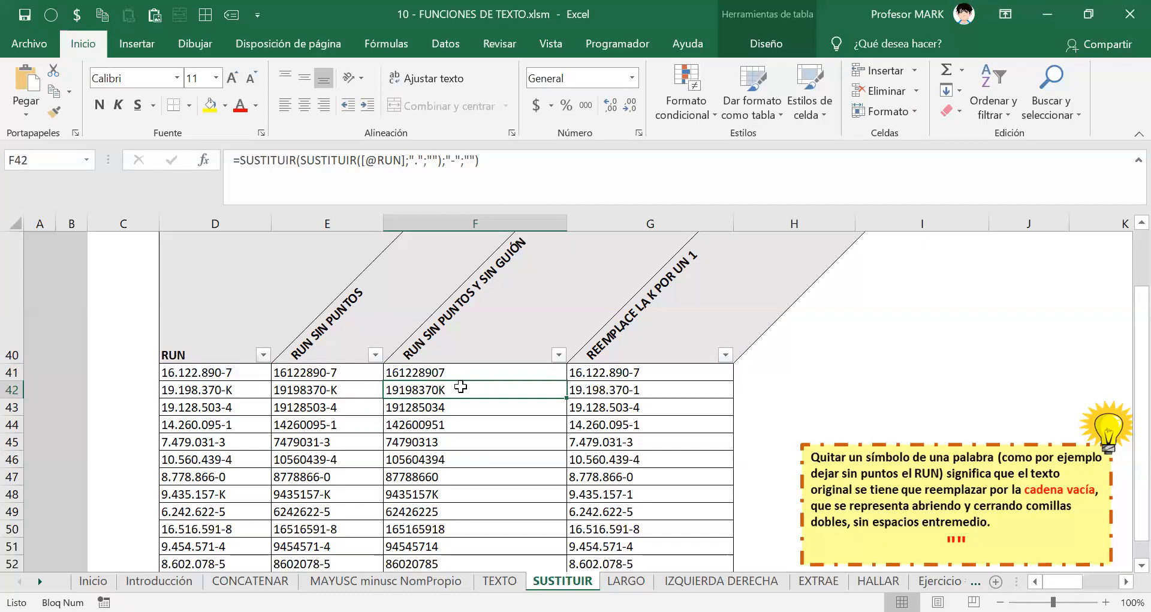
Step: Examine the RUN SIN PUNTOS column and the SUSTITUIR formula in its first cell
click(333, 351)
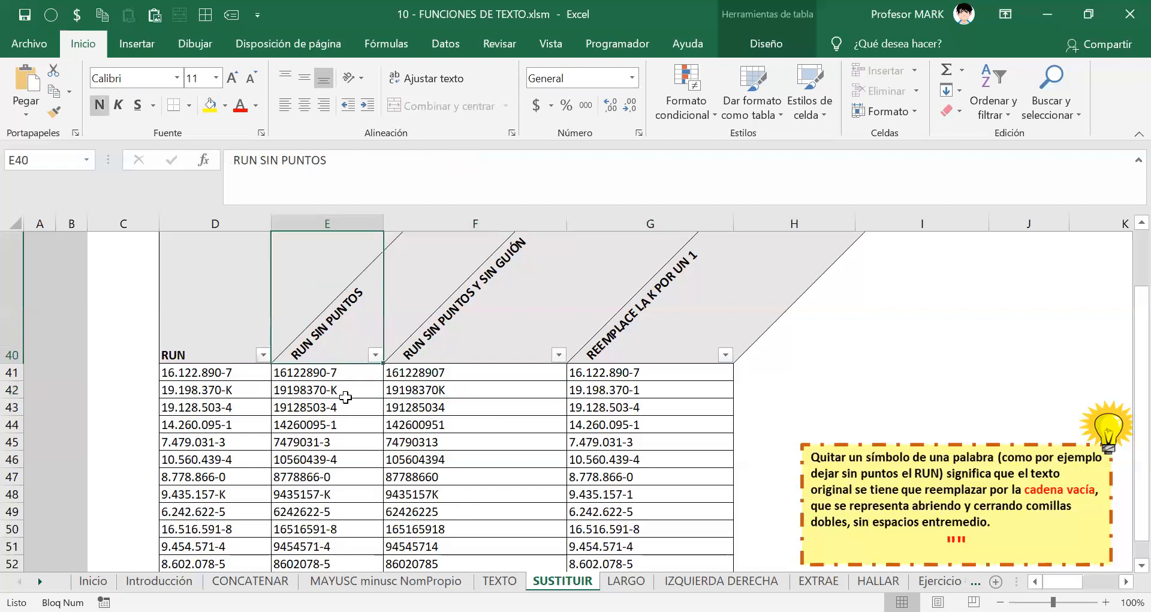
shift+double_click(340, 363)
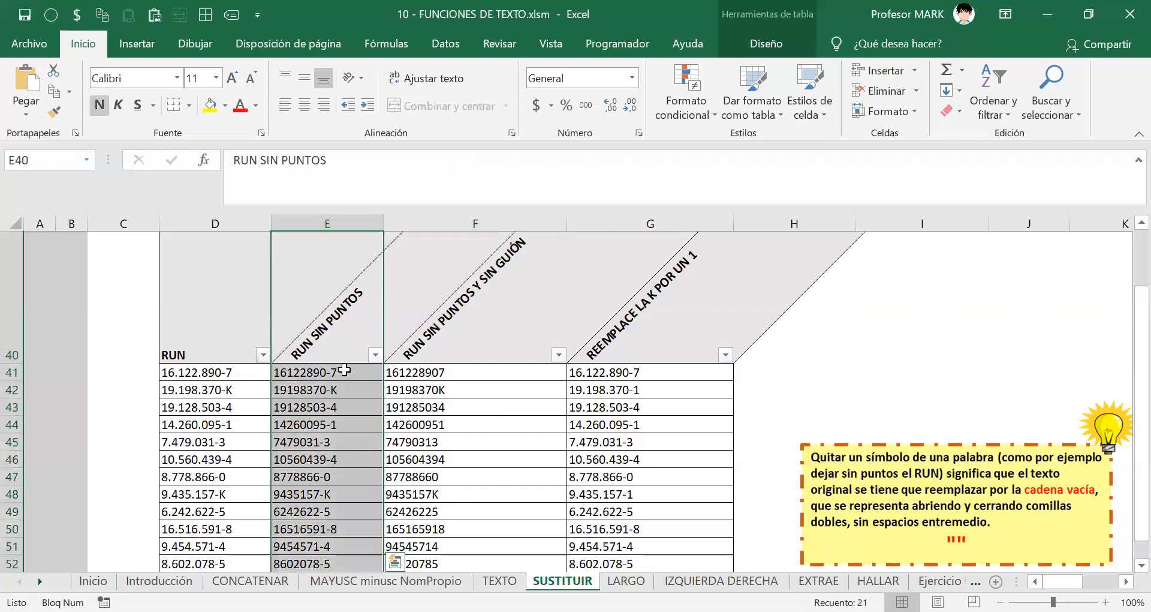
click(344, 370)
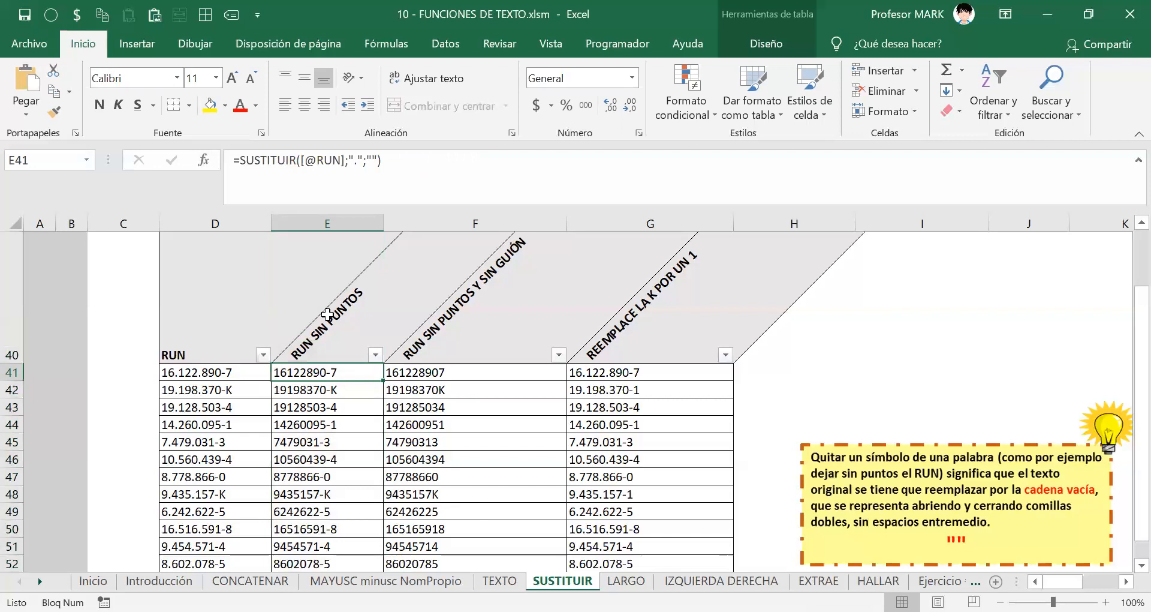
click(318, 358)
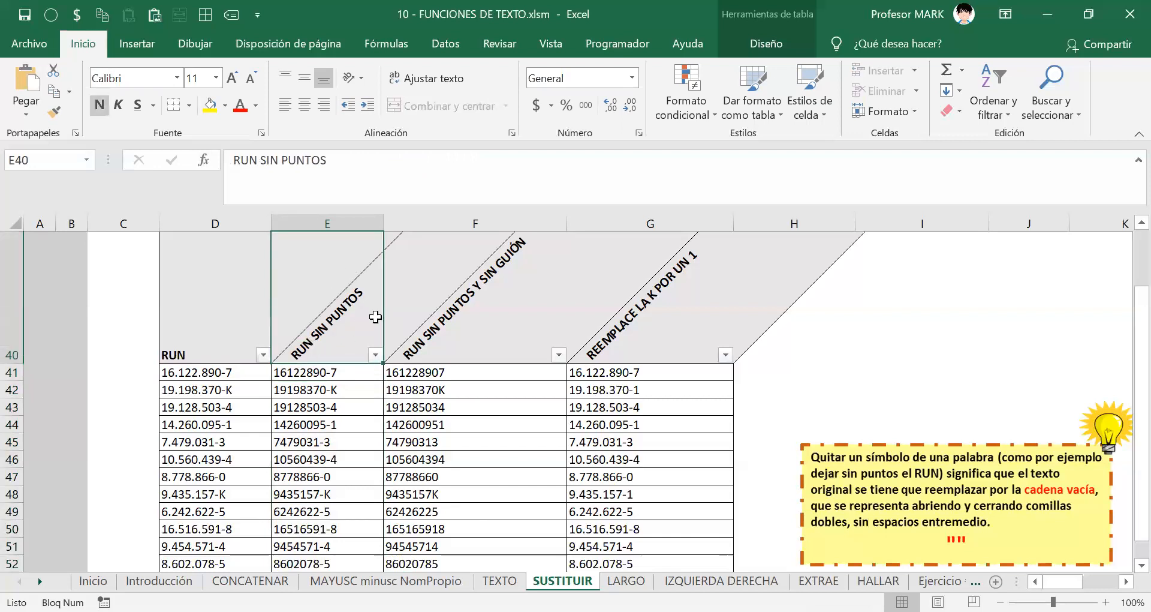
double_click(346, 372)
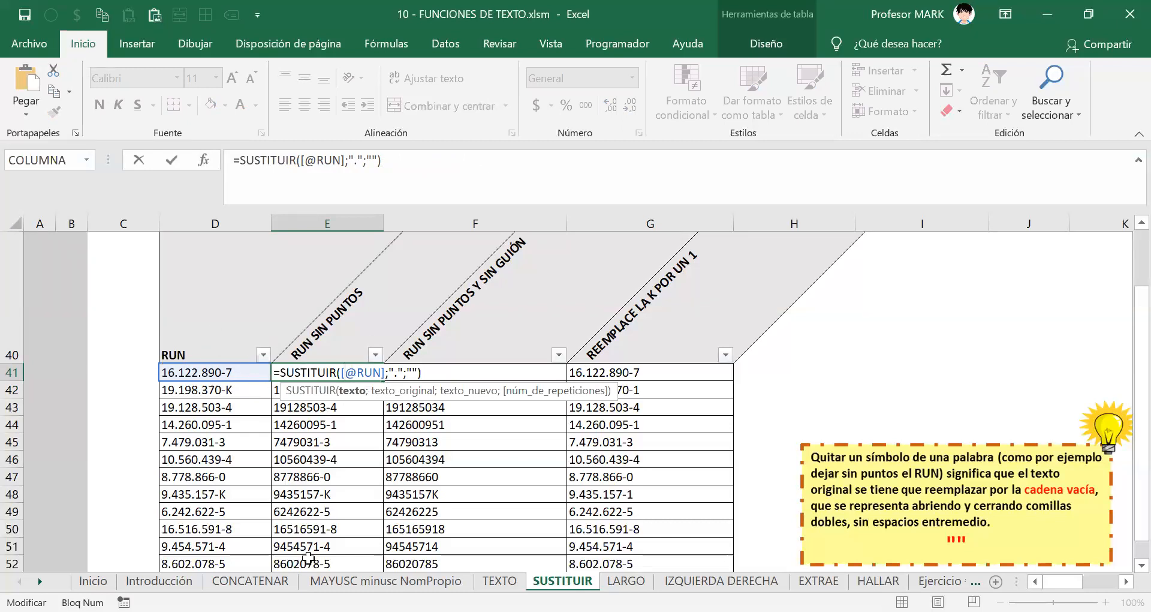
key(Return)
drag(336, 331, 280, 494)
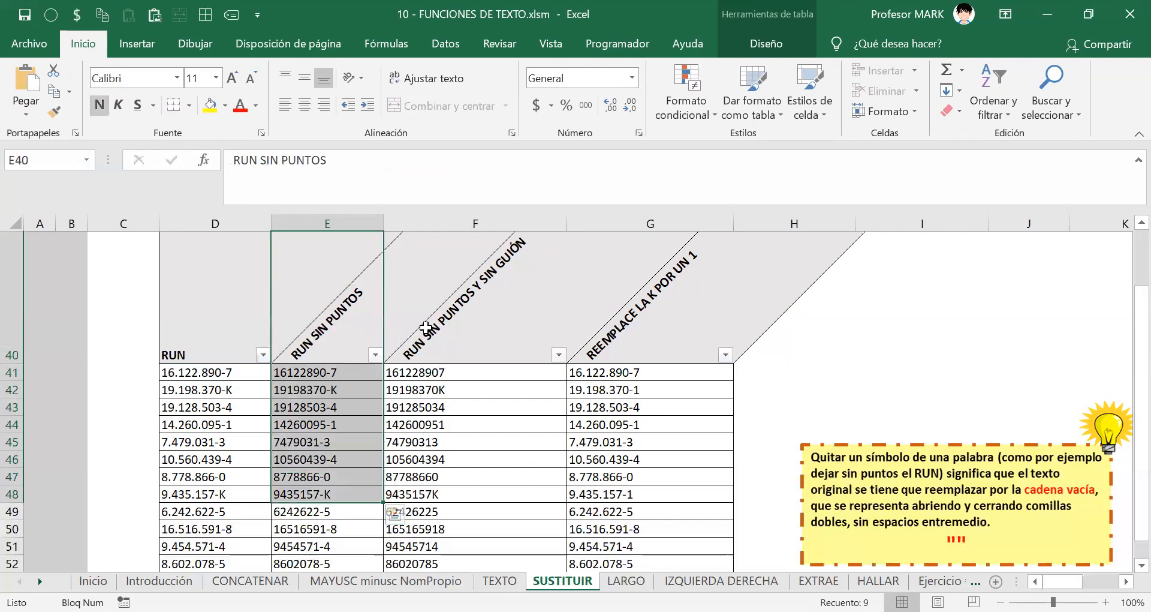
Step: Try replacing the inner SUSTITUIR in F41 with the RUN SIN PUNTOS column reference, then discard the edit
click(439, 372)
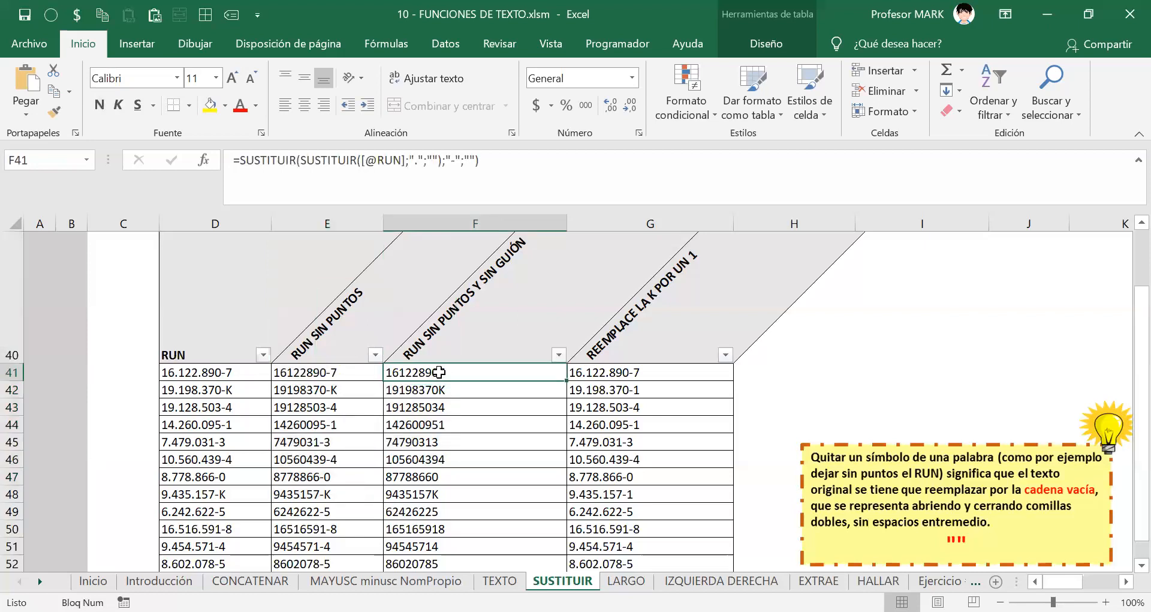
double_click(439, 372)
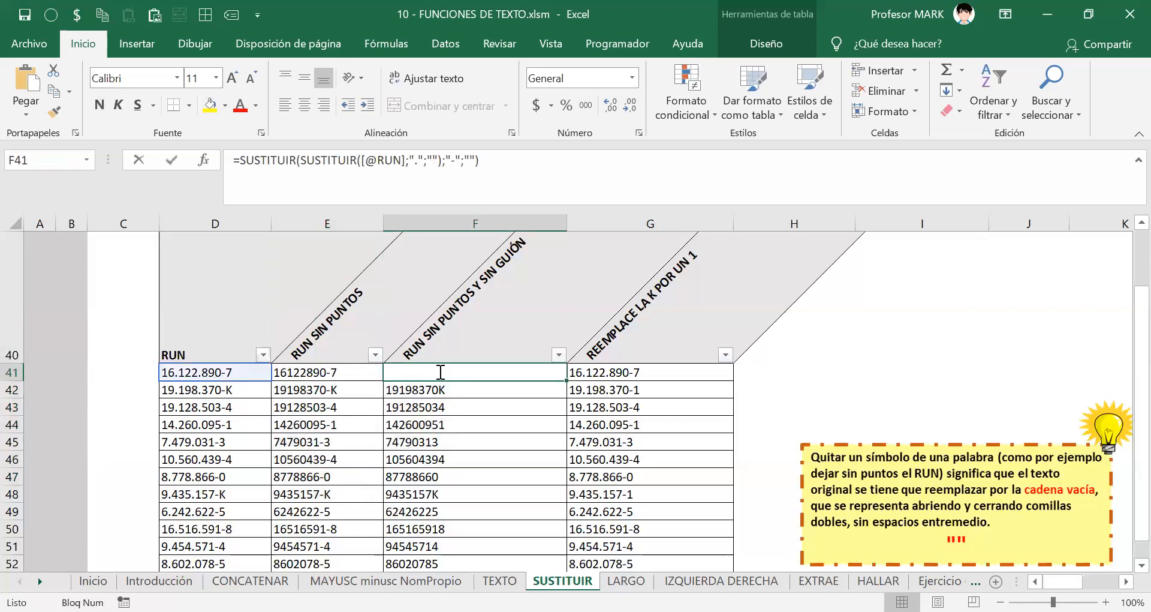
drag(453, 373, 595, 374)
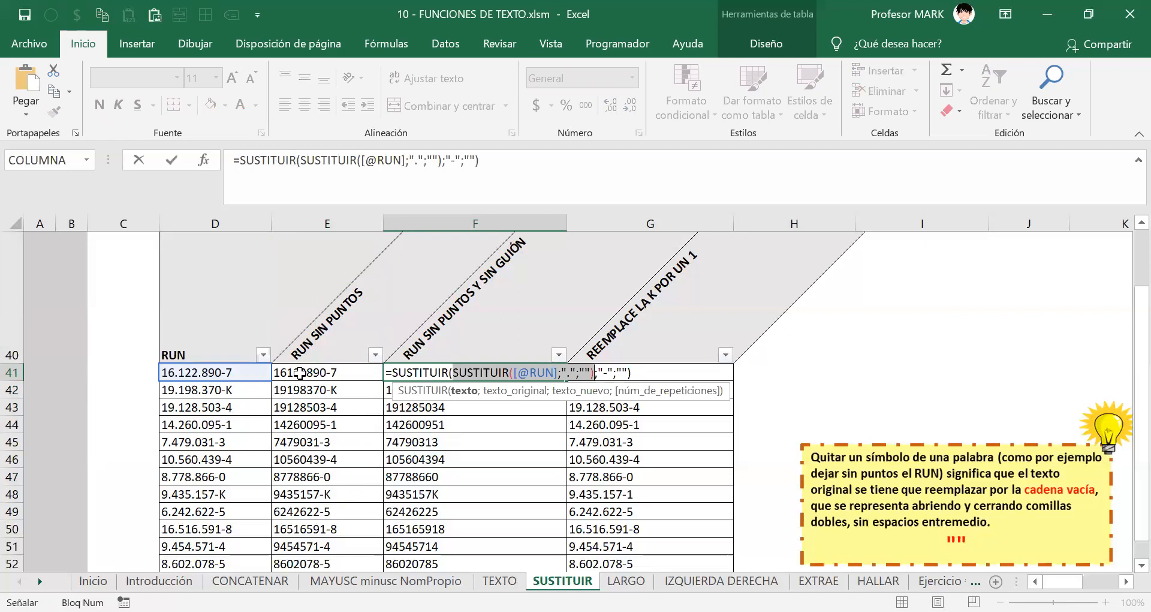
click(300, 373)
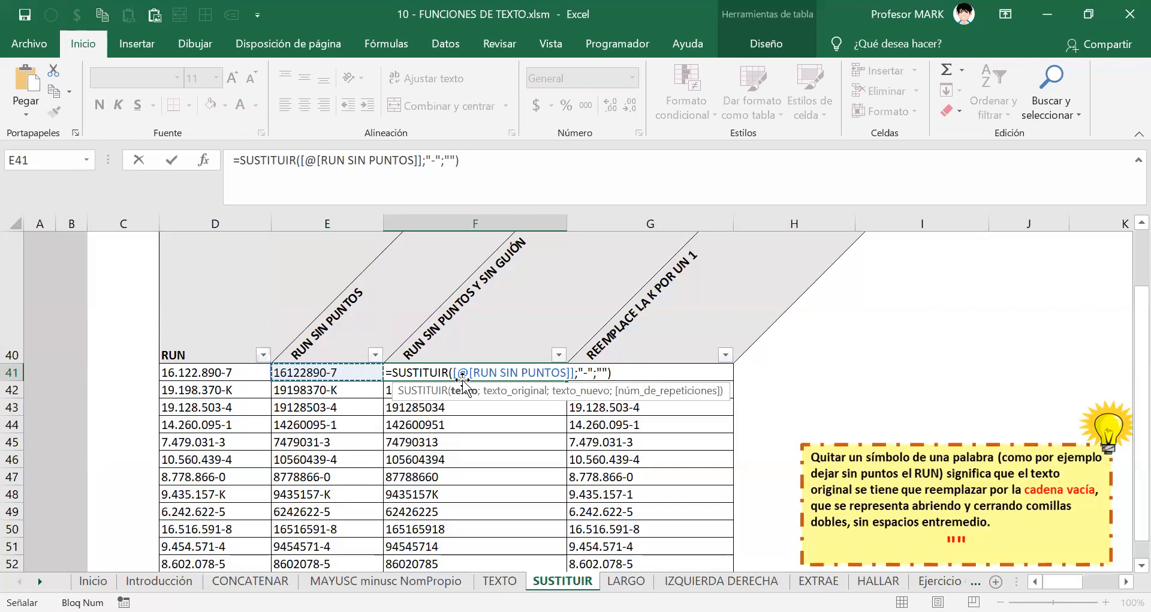
key(Escape)
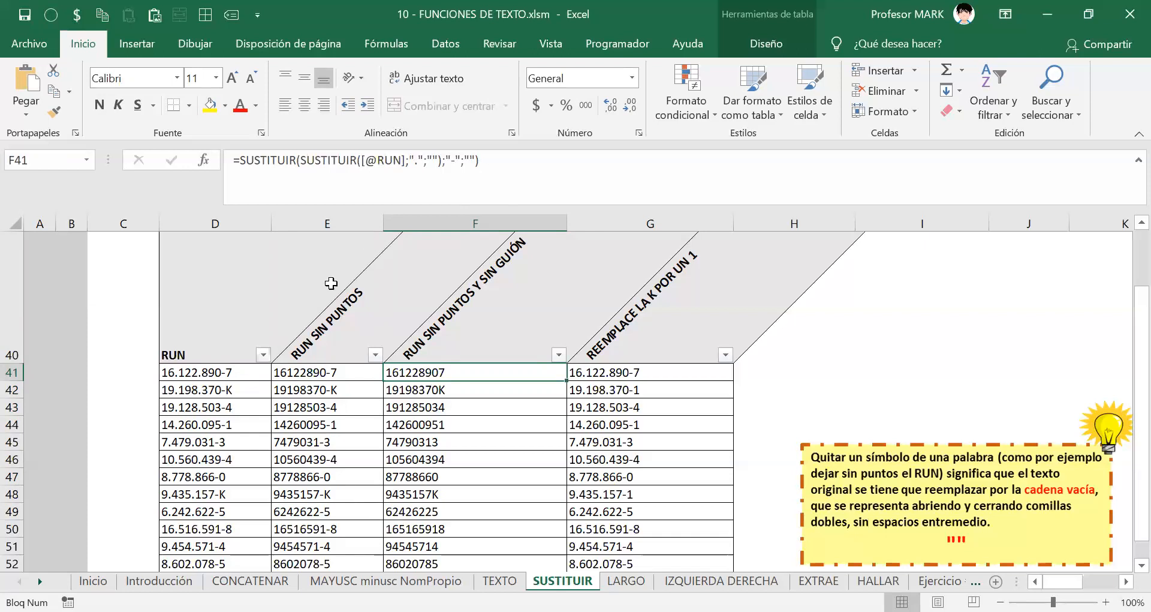
Step: Compare the single SUSTITUIR formula in the RUN SIN PUNTOS column with the nested one under RUN SIN PUNTOS Y SIN GUIÓN
click(327, 357)
drag(330, 372, 332, 520)
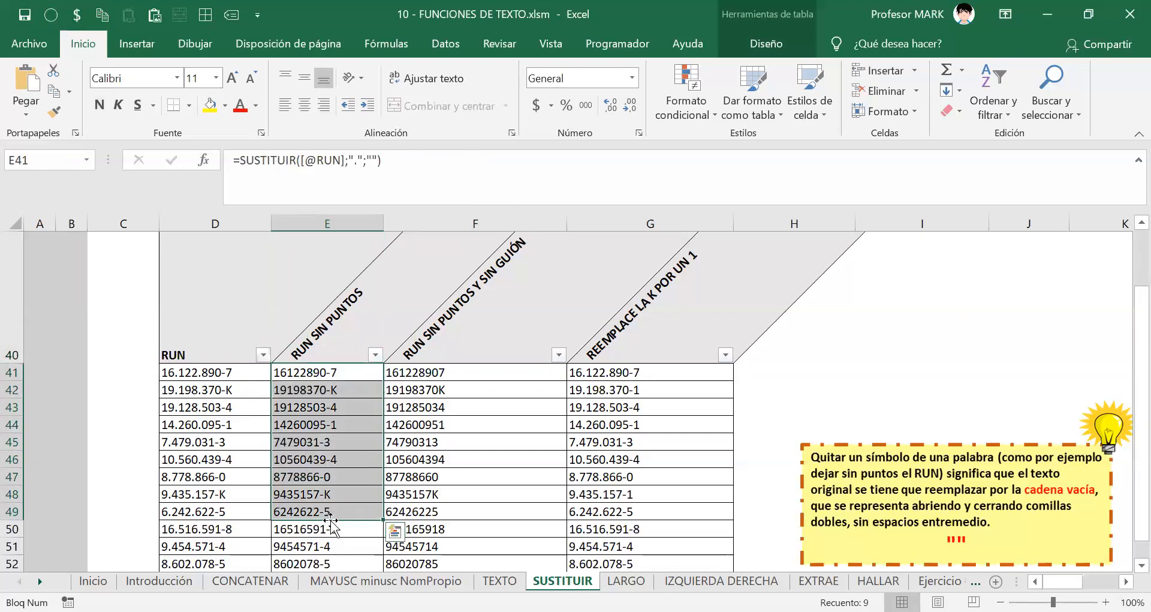
click(438, 376)
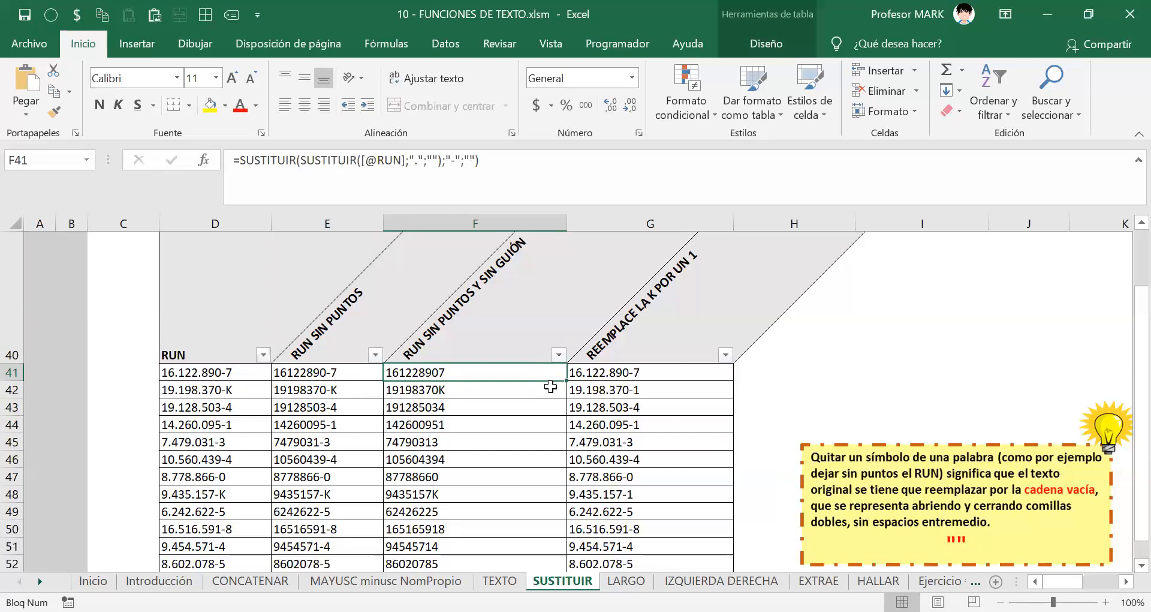
scroll(384, 360, down, 1)
scroll(345, 353, up, 1)
scroll(343, 343, down, 1)
scroll(343, 343, up, 1)
drag(348, 335, 336, 529)
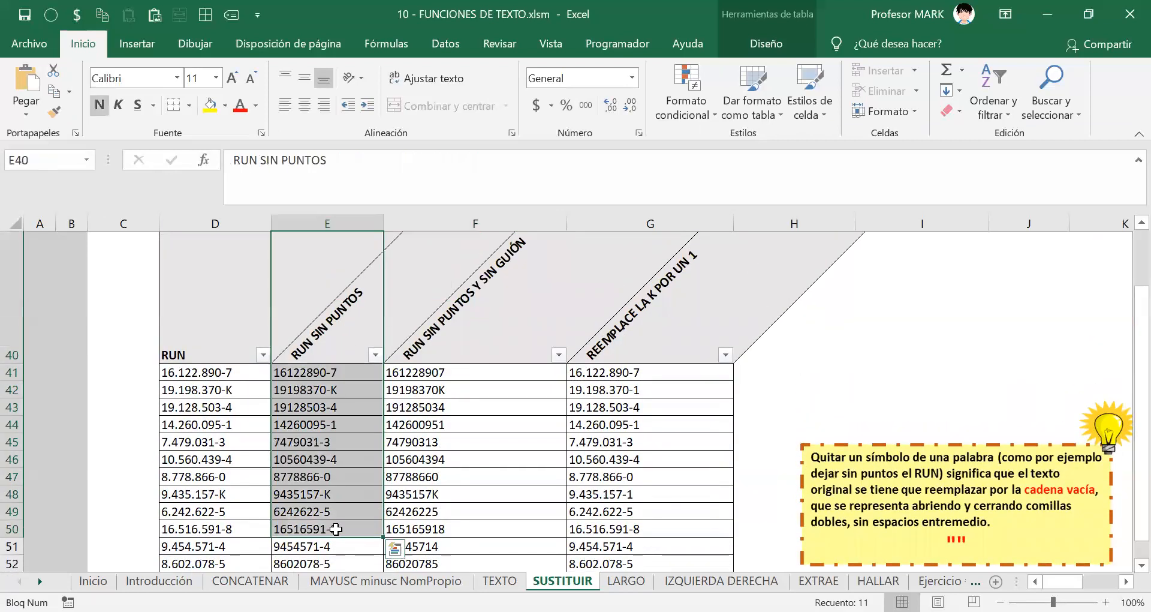
click(429, 372)
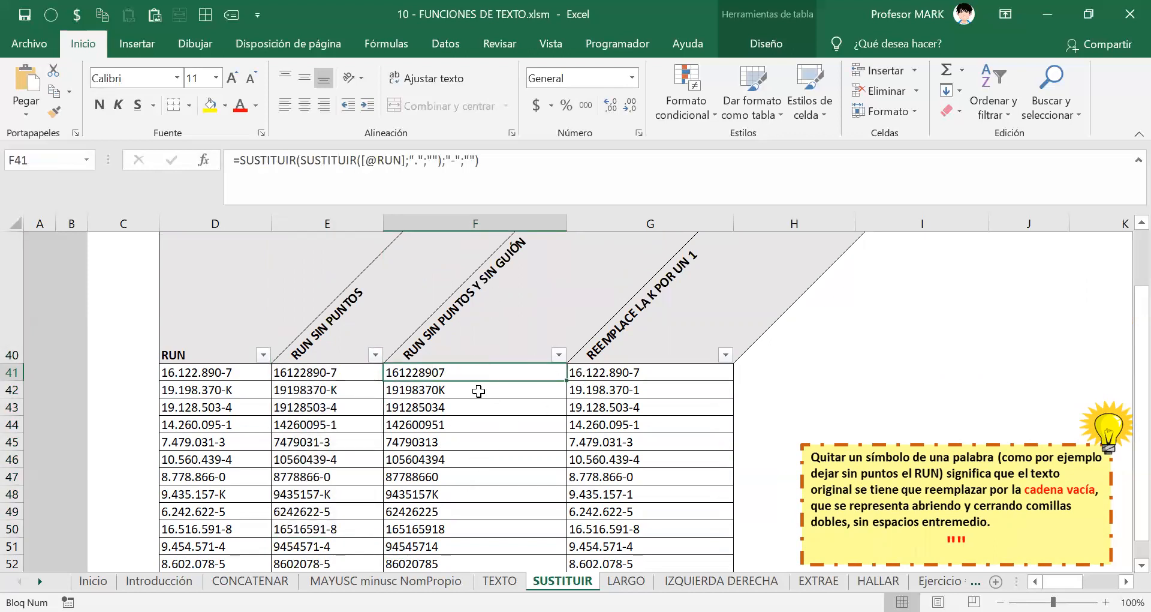
drag(483, 372, 493, 499)
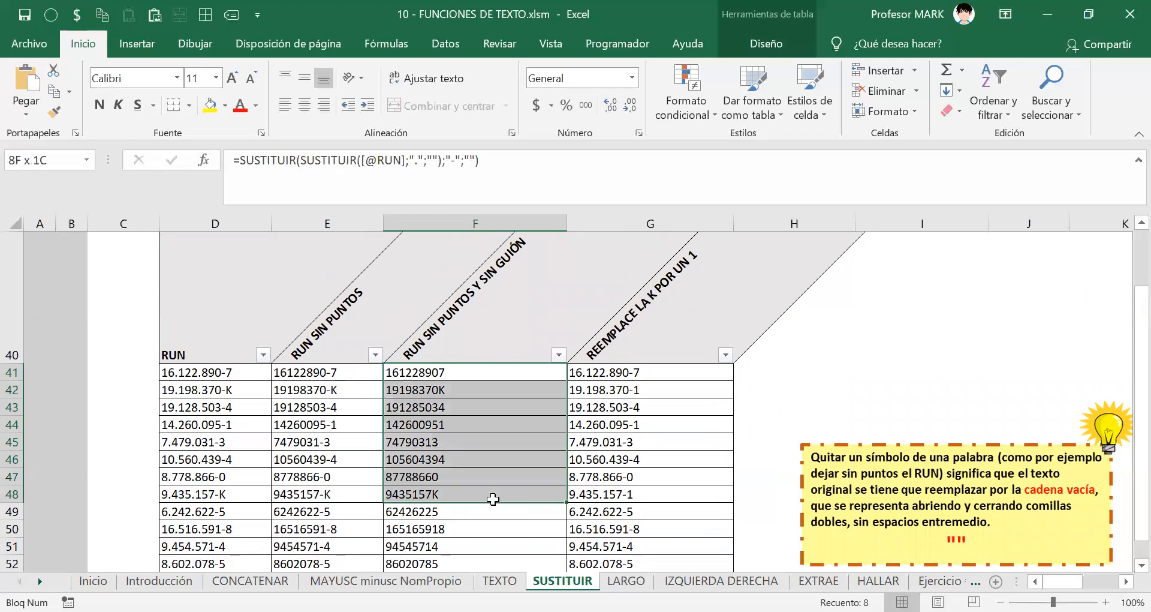
click(324, 369)
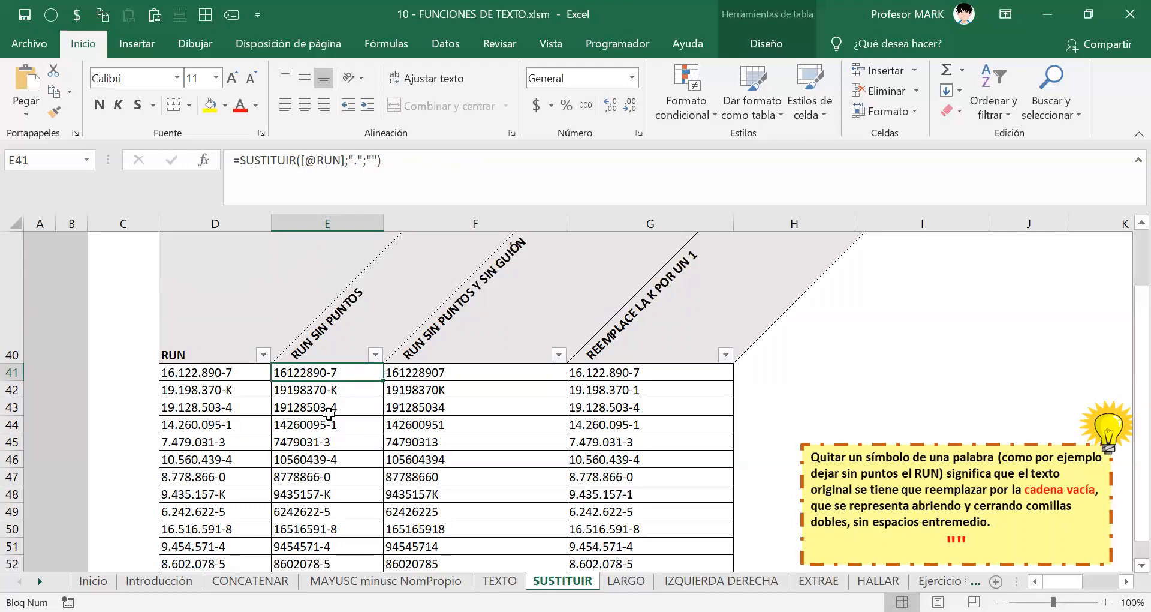
click(452, 376)
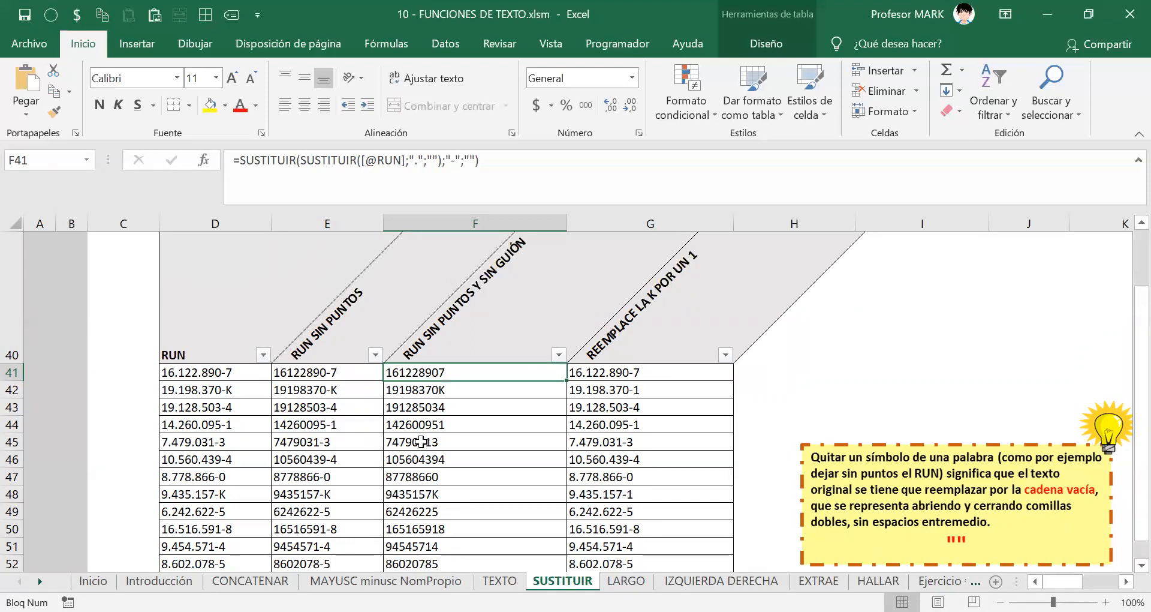
Step: Save the workbook and open the Ejercicio #1 sheet
click(24, 14)
click(938, 581)
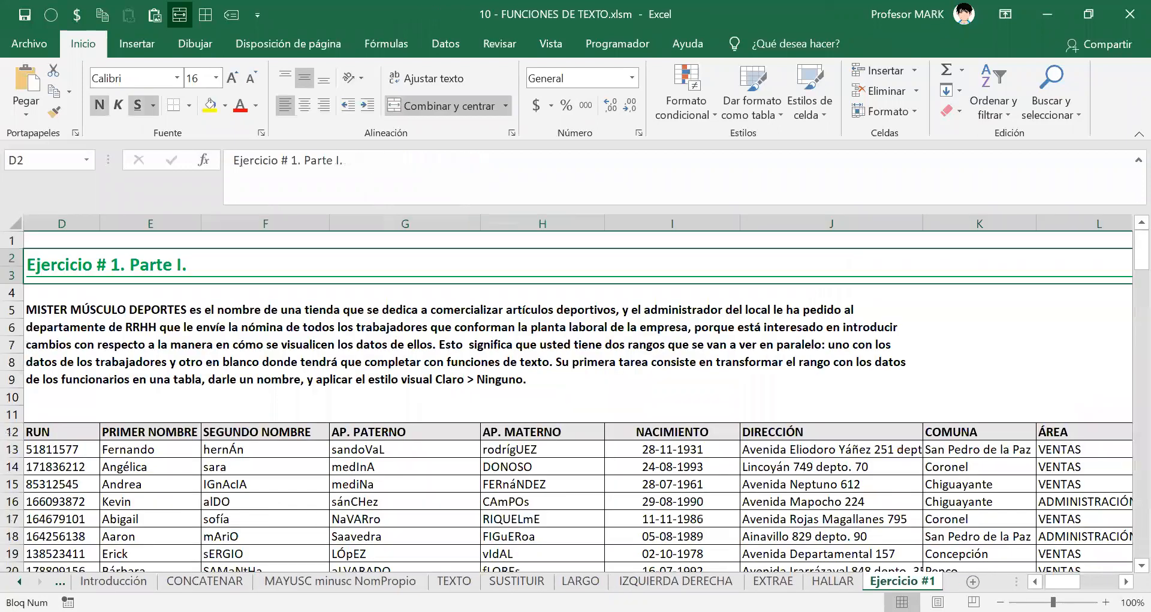
click(934, 12)
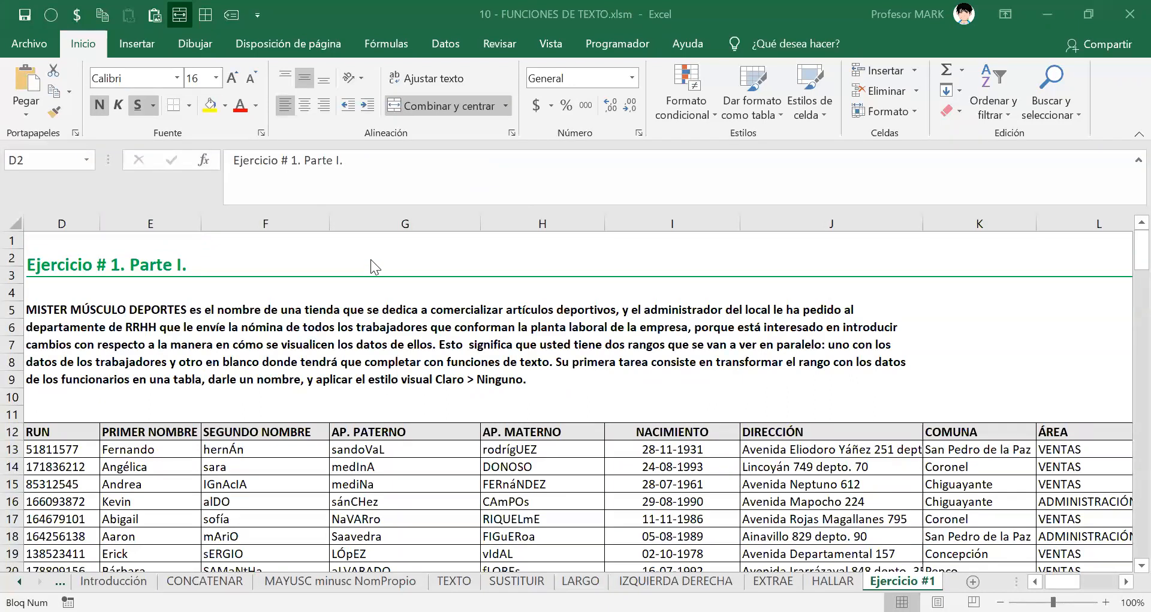
Step: Skim the Ejercicio #1 sheet down to the pivot table layout diagram and lengthen the horizontal scroll bar
scroll(341, 420, down, 10)
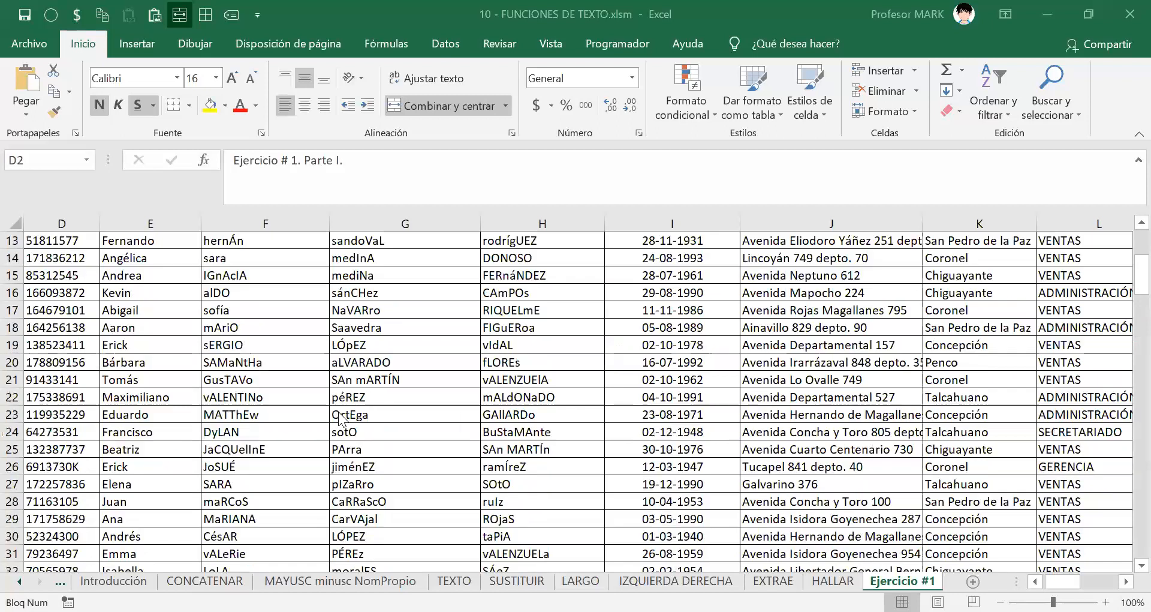
scroll(340, 420, down, 20)
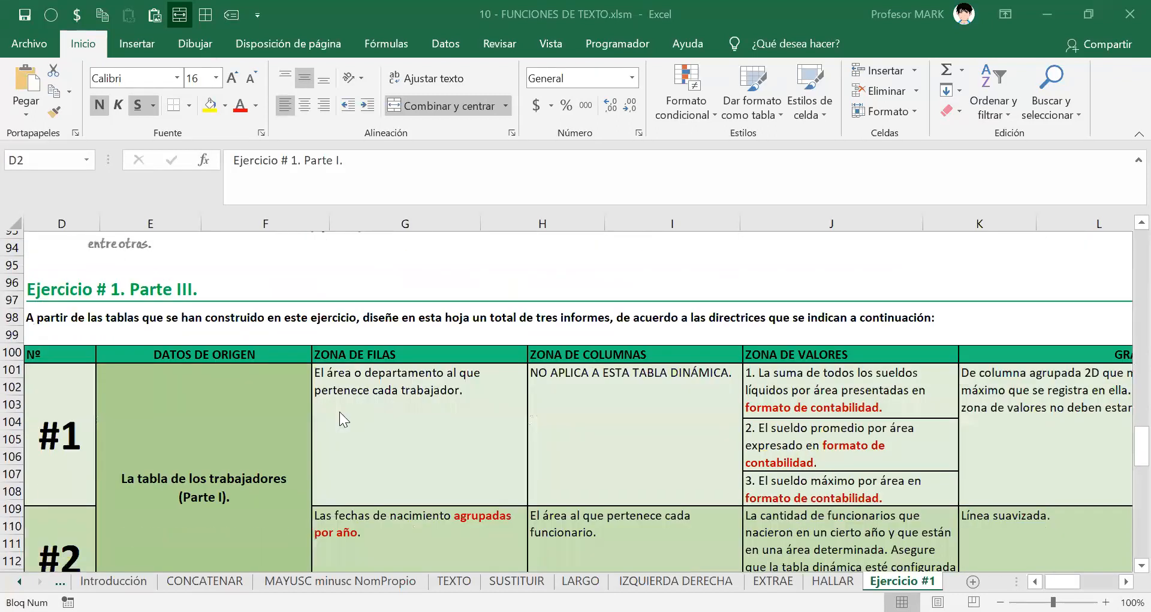
scroll(346, 414, down, 5)
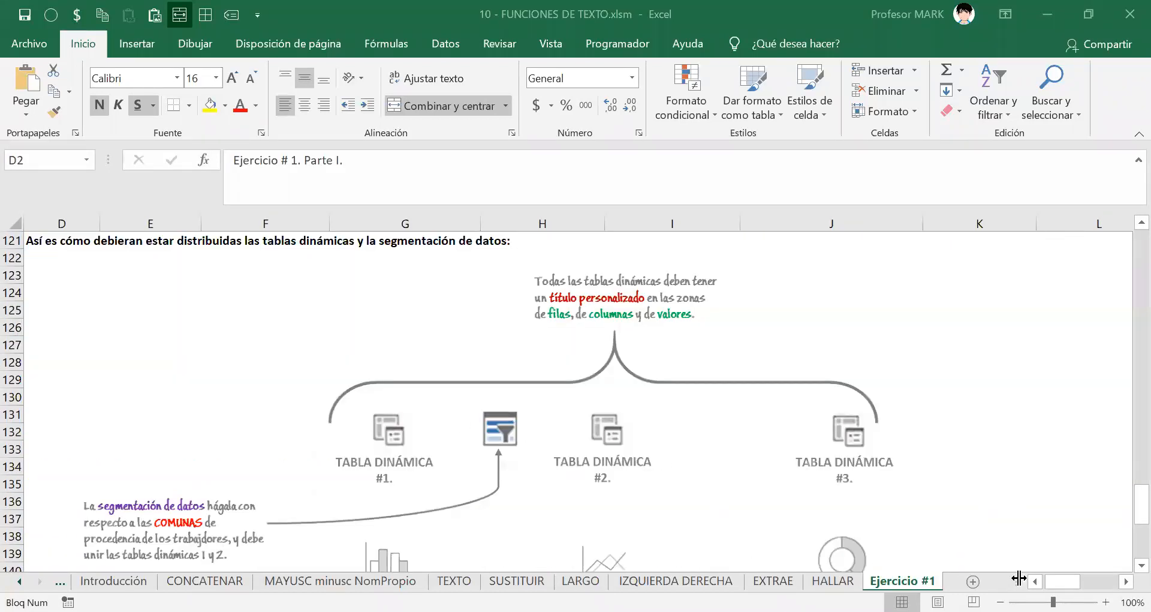
drag(1023, 580, 909, 581)
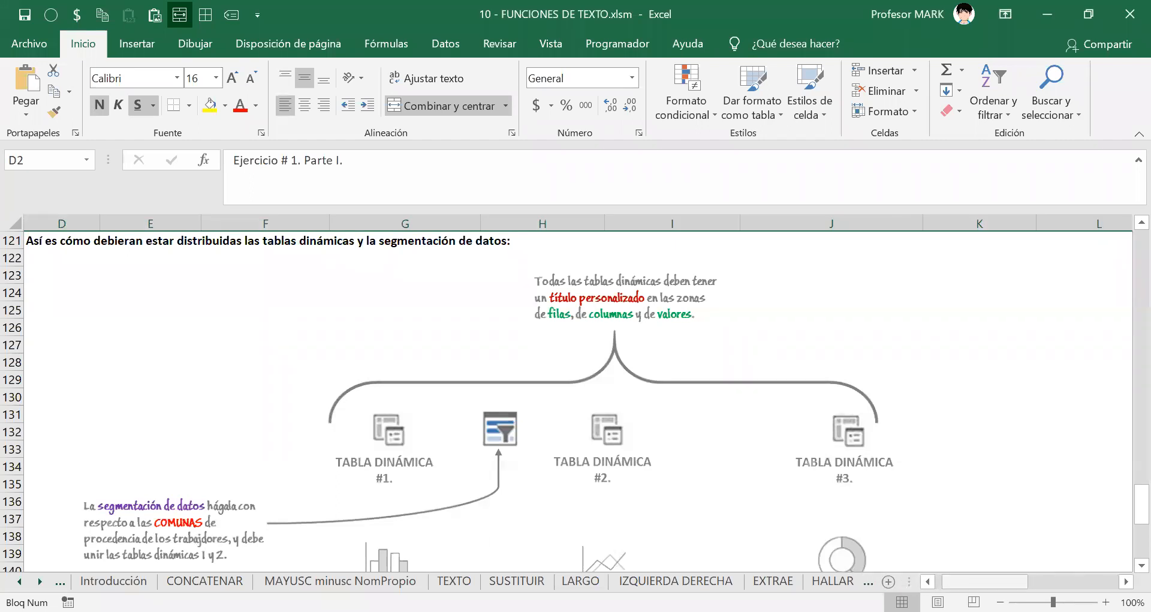
Step: Go to the DATOS GENERALES DE LOS PROVEEDORES table and examine its RUN, NOMBRE, CORREO and GIRO columns
scroll(513, 390, up, 20)
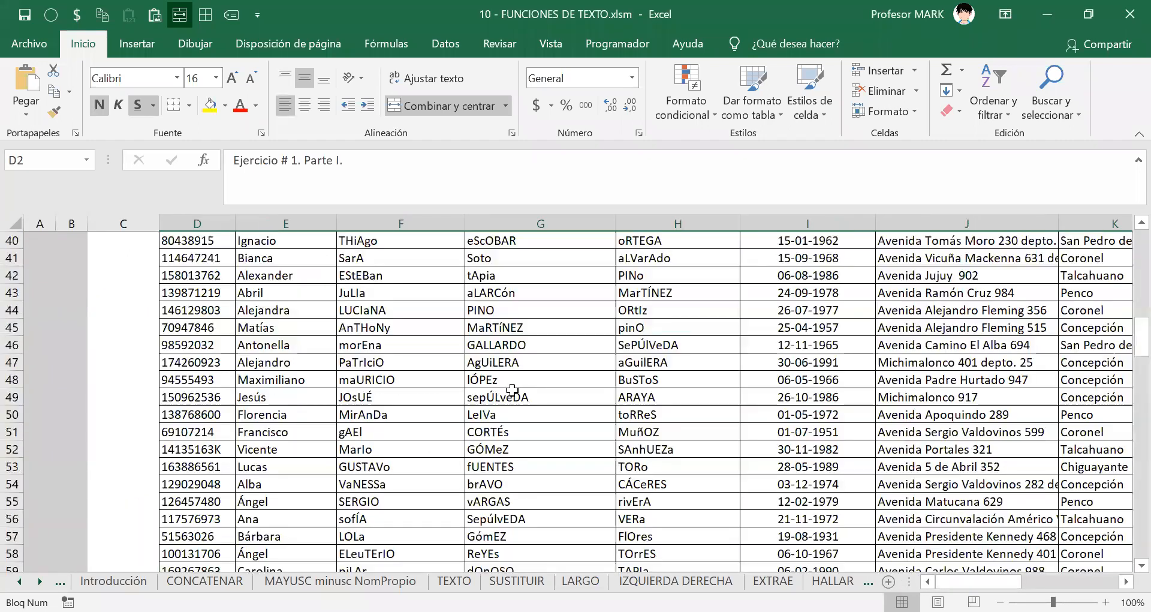
scroll(513, 390, up, 5)
scroll(507, 374, down, 15)
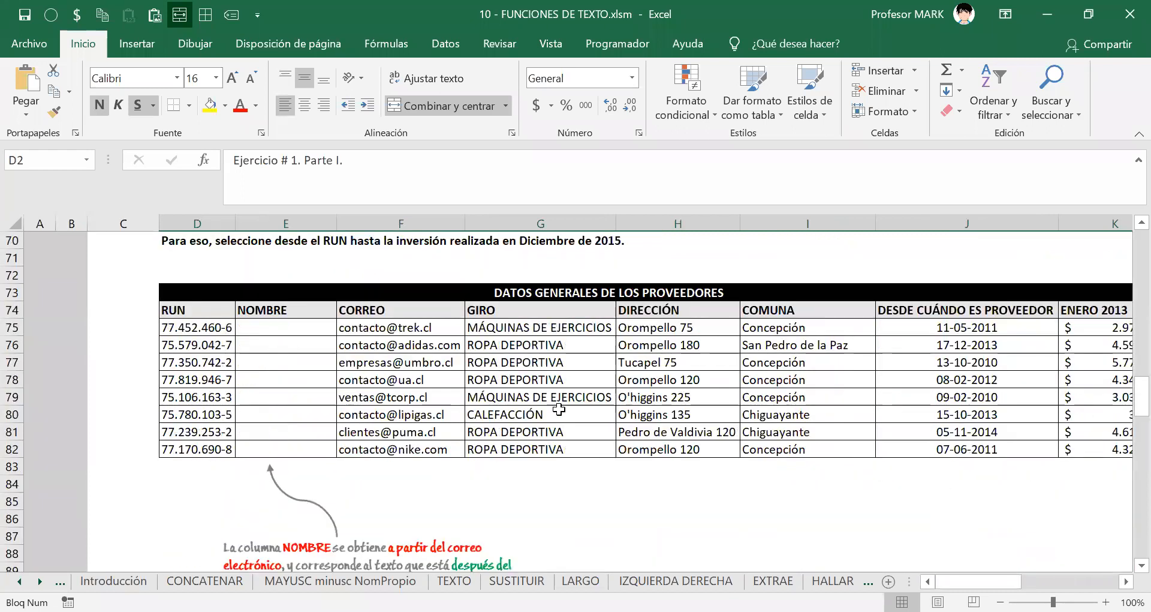
click(363, 352)
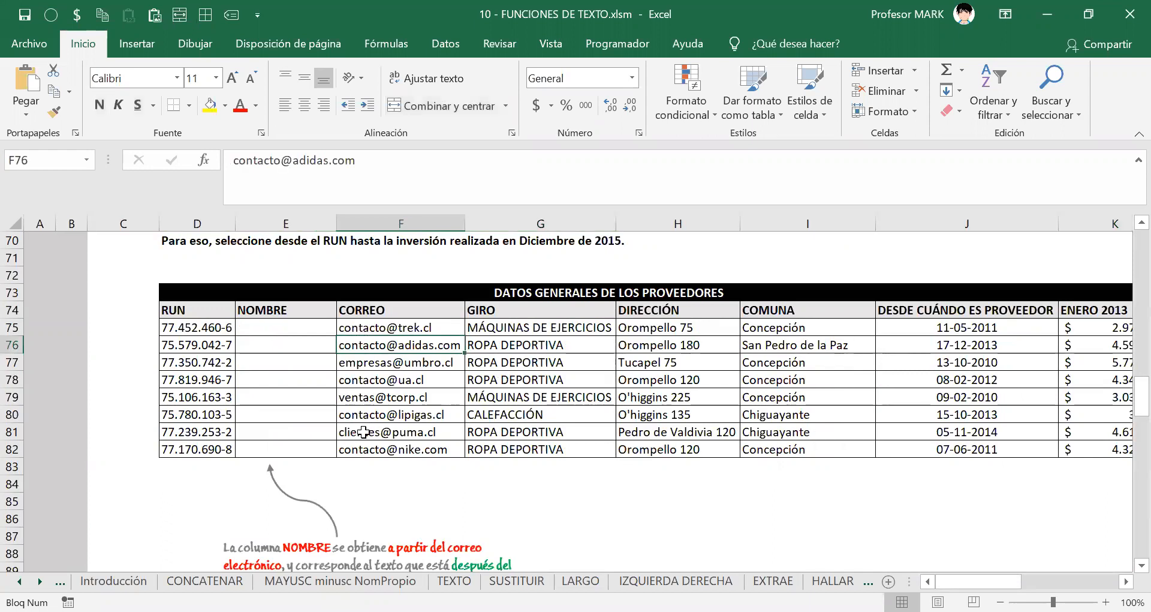
drag(203, 310, 572, 329)
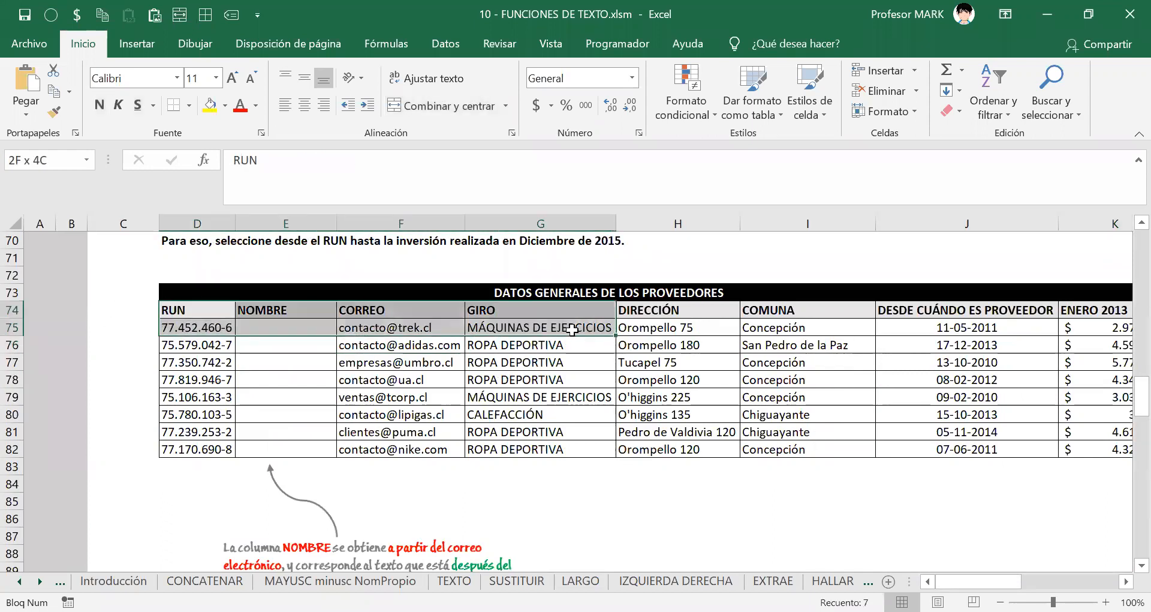
click(198, 311)
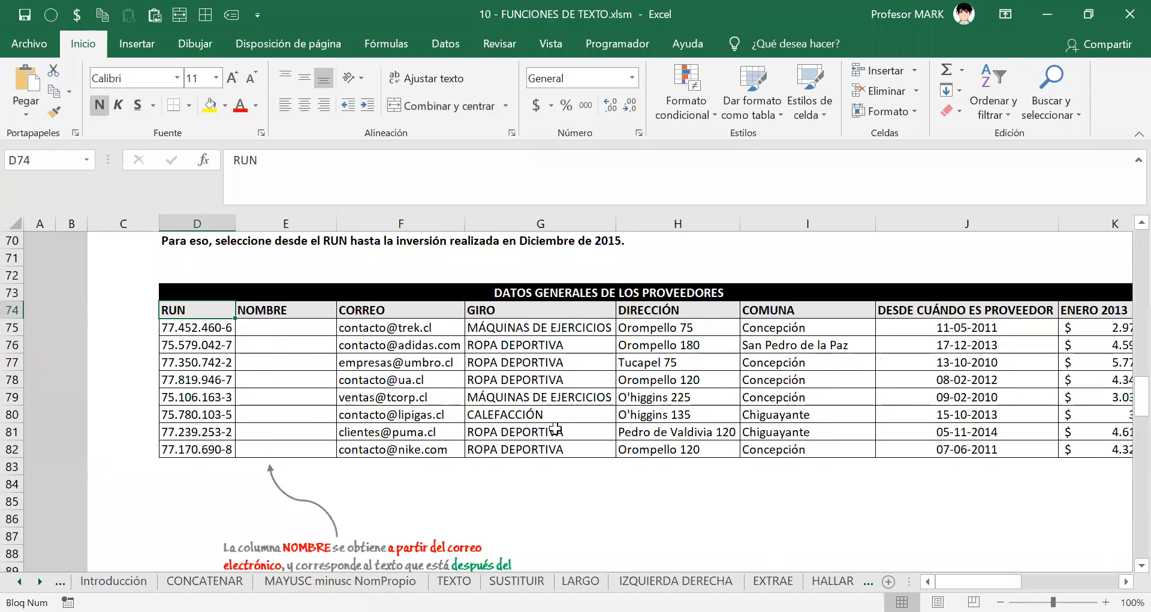
Step: Review the exercise from Parte I's worker data through the supplier table to Parte III's report requirements and chart layout
scroll(423, 413, up, 11)
scroll(423, 414, up, 12)
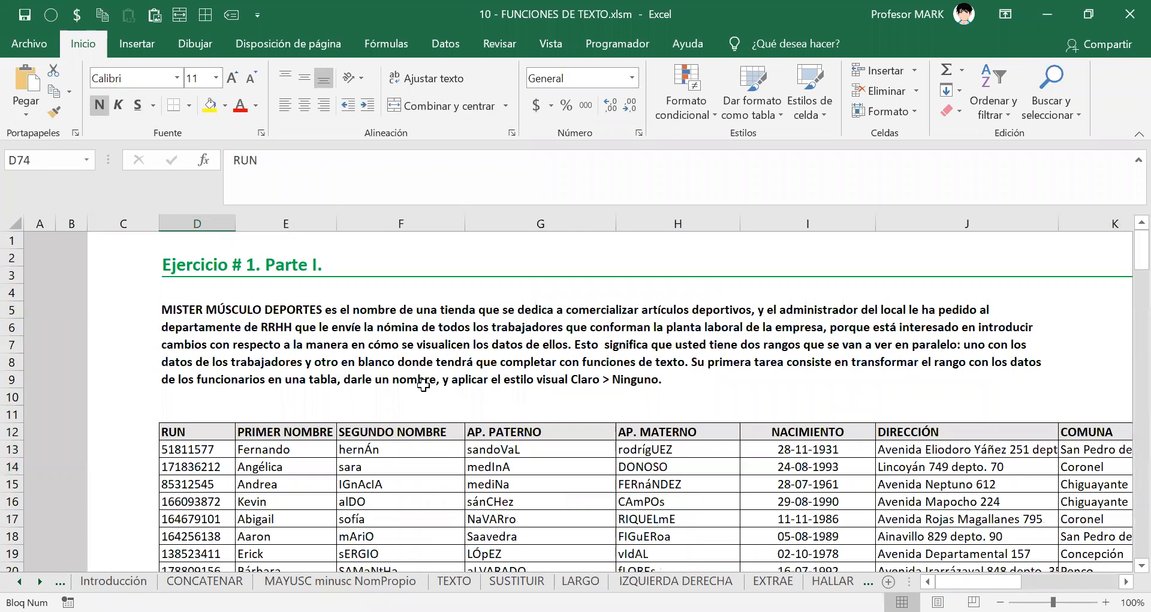
scroll(387, 444, down, 7)
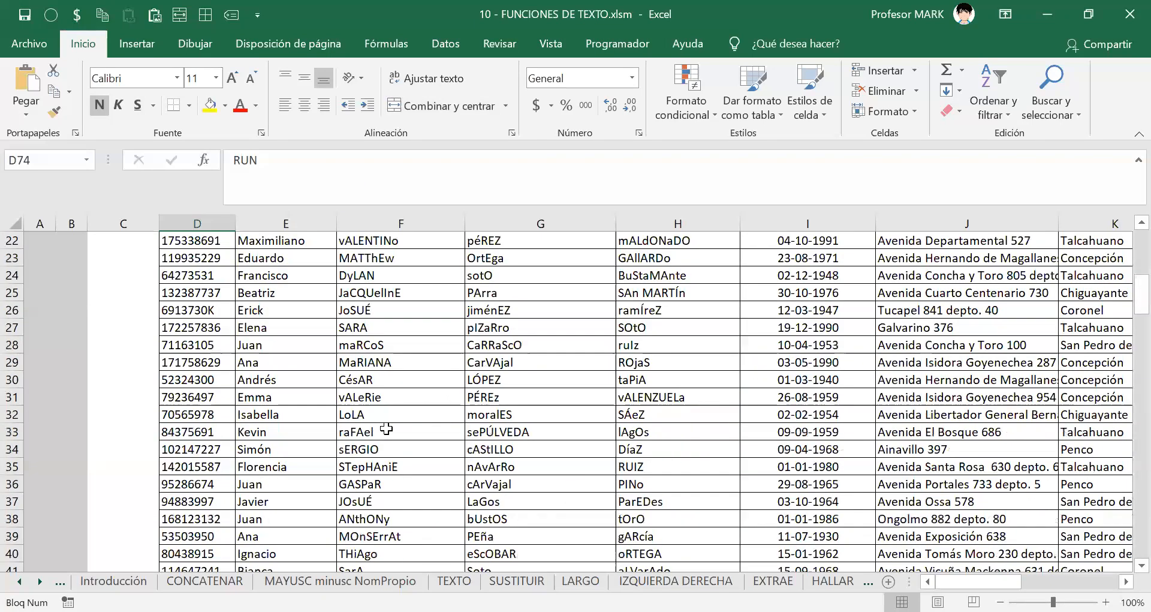
scroll(387, 429, down, 16)
click(347, 327)
click(528, 379)
click(809, 379)
scroll(612, 378, down, 9)
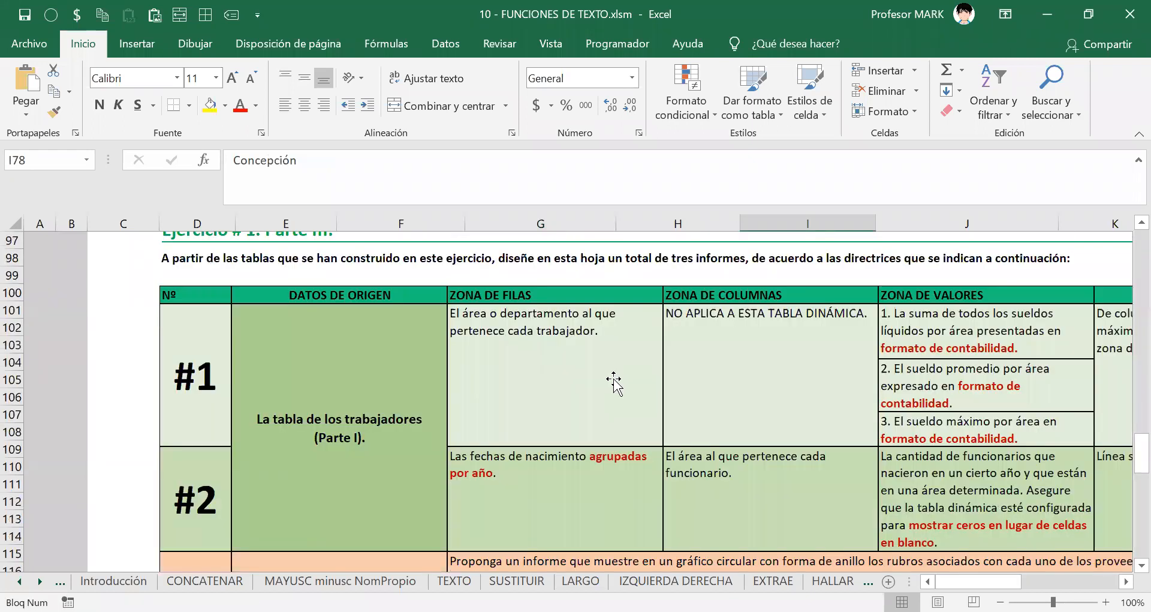
scroll(613, 378, down, 11)
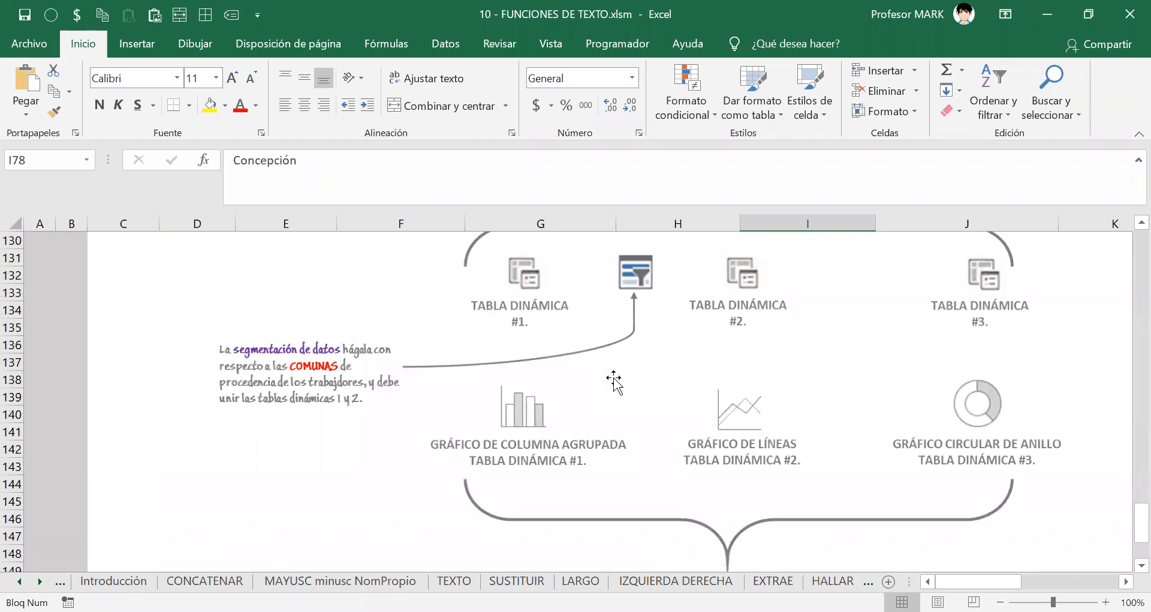
scroll(614, 379, down, 12)
Step: Return to Parte I, look across the worker data columns, and select the instructions paragraph in D4
scroll(614, 379, up, 20)
scroll(613, 379, up, 20)
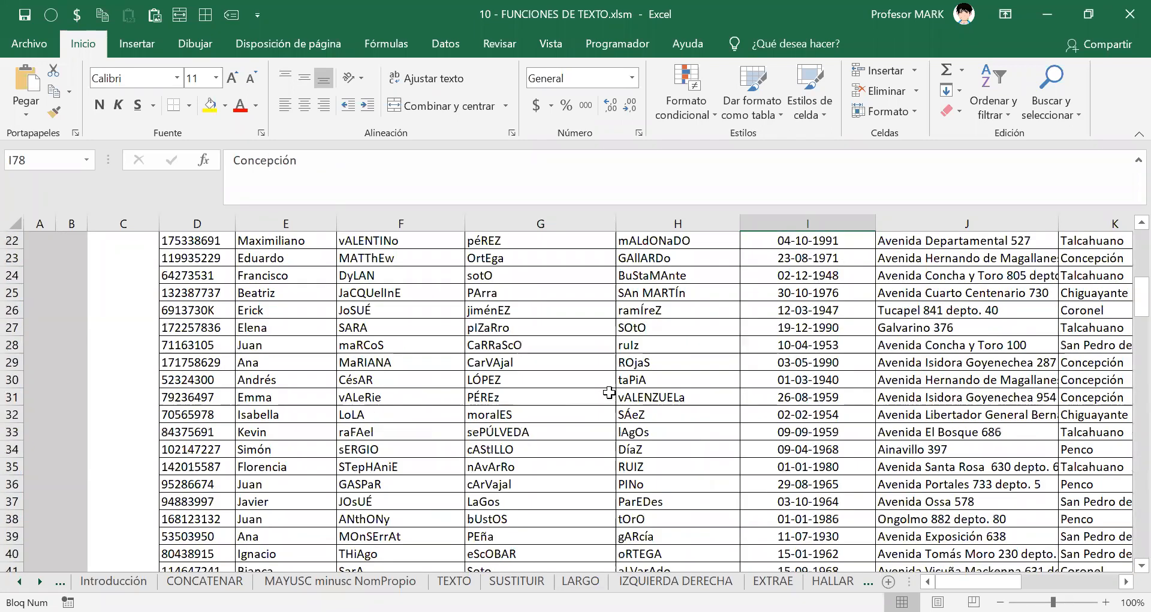
scroll(609, 392, up, 7)
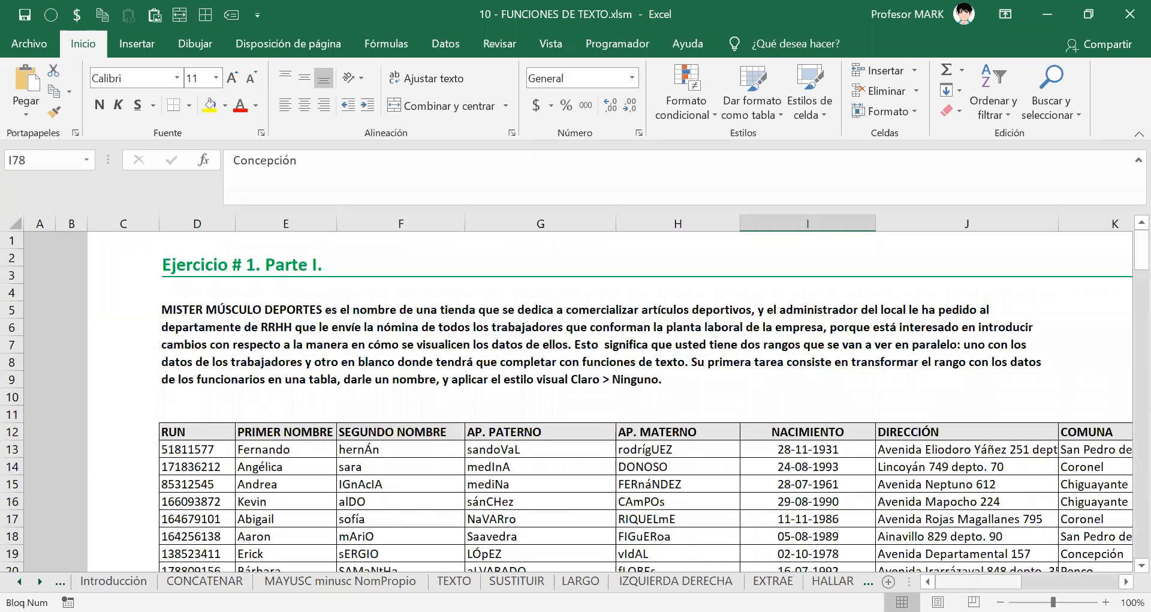
scroll(484, 471, right, 10)
scroll(484, 471, left, 10)
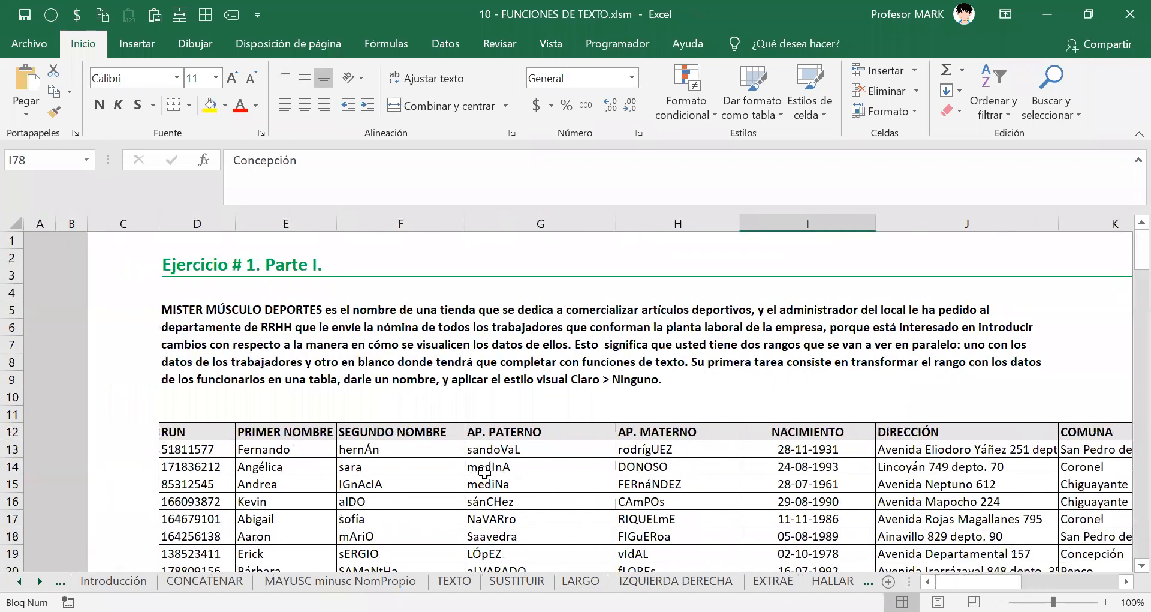
click(298, 337)
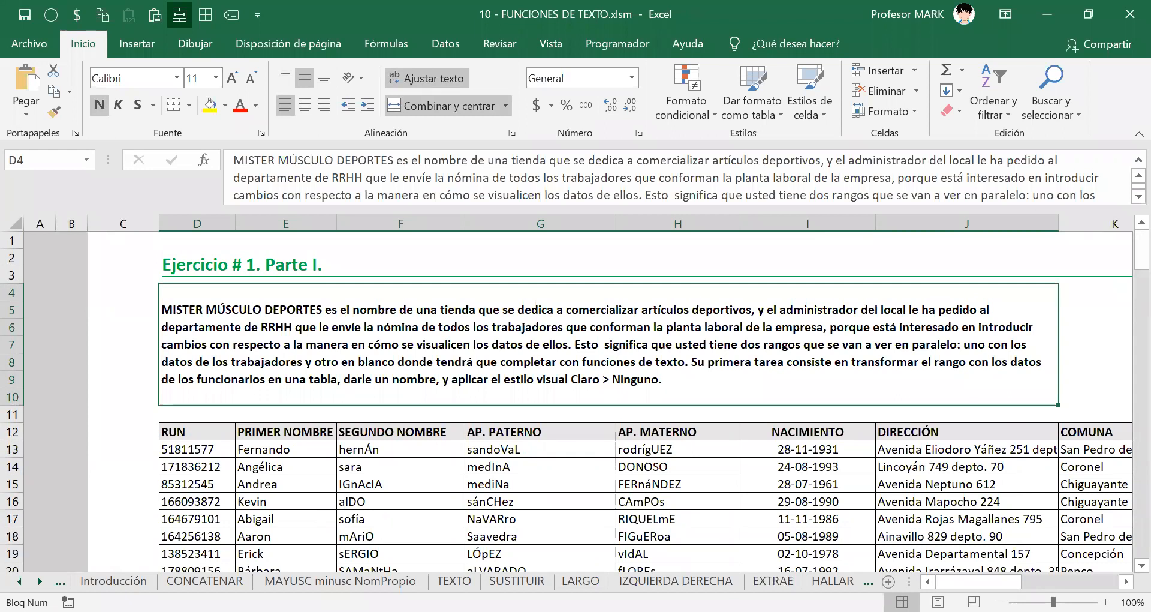
Step: Widen the sheet tab area to show the Ejercicio #1 tab and keep that sheet active
drag(910, 582, 984, 582)
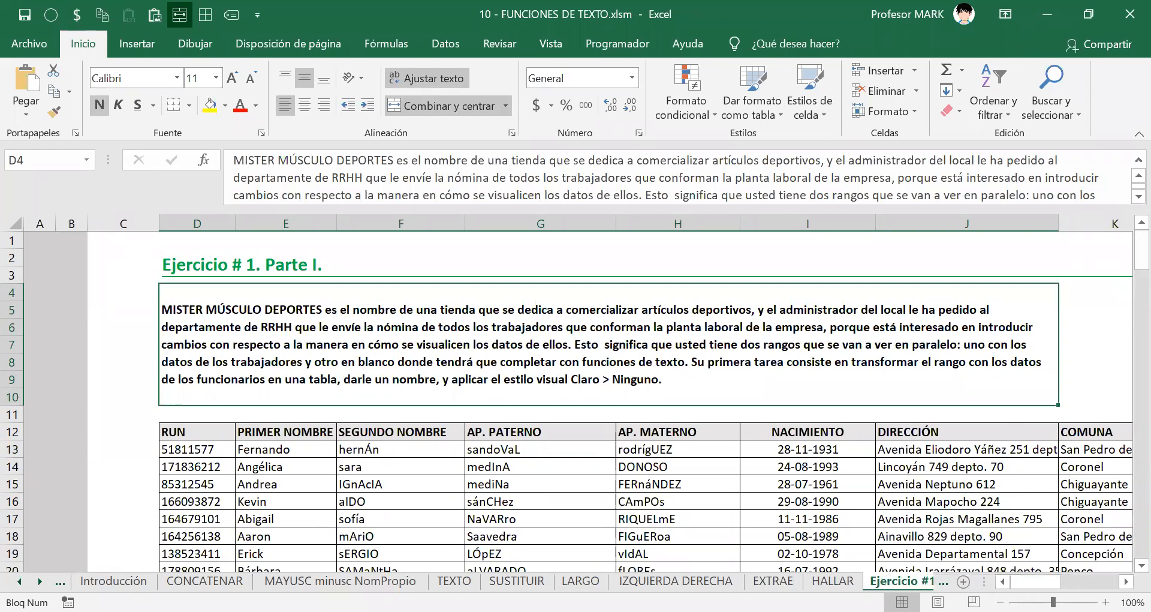
click(833, 580)
click(902, 580)
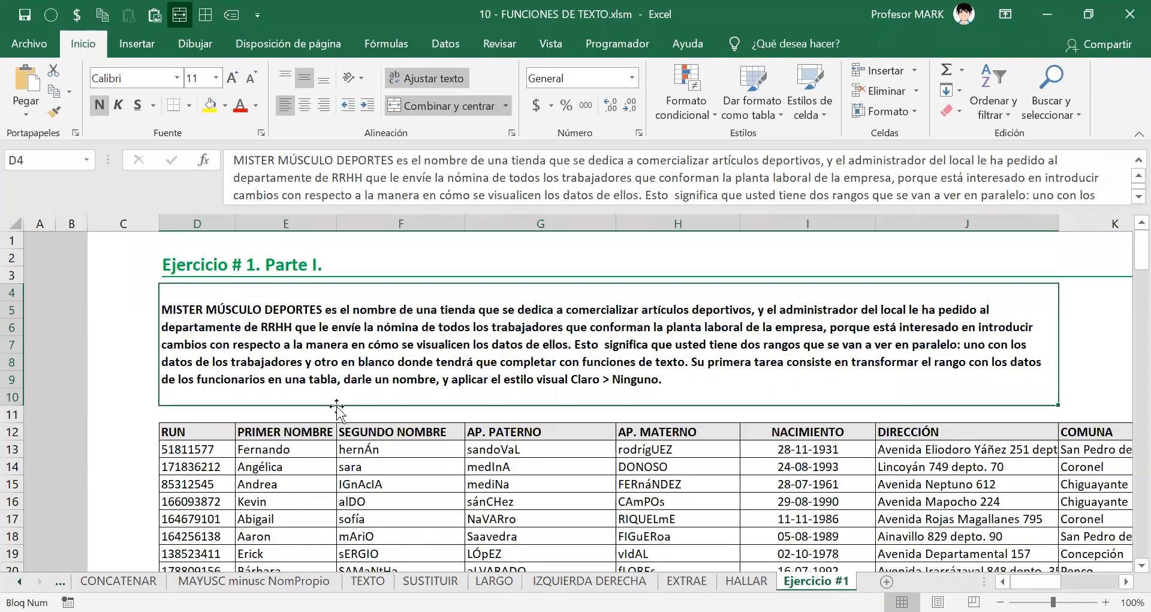
Step: Look through the list of workers in Parte I and return to the exercise instructions
scroll(375, 368, down, 1)
scroll(375, 368, up, 1)
scroll(412, 430, down, 10)
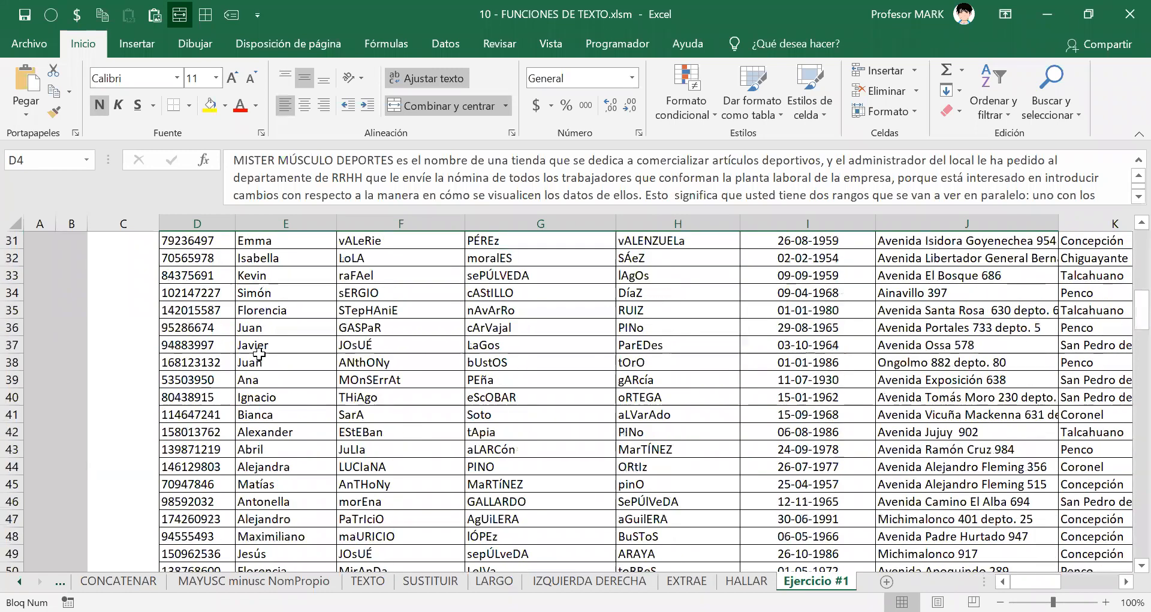
scroll(259, 354, down, 5)
scroll(647, 489, up, 15)
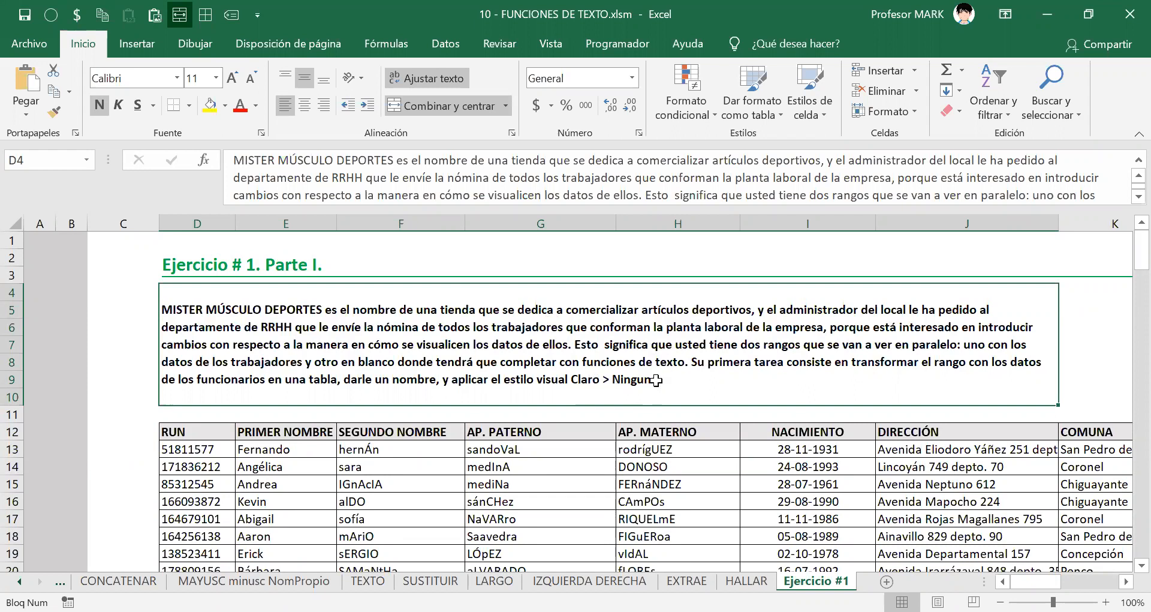
Step: Remove the extra space before "significa" in the Parte I instructions paragraph in D4
double_click(601, 347)
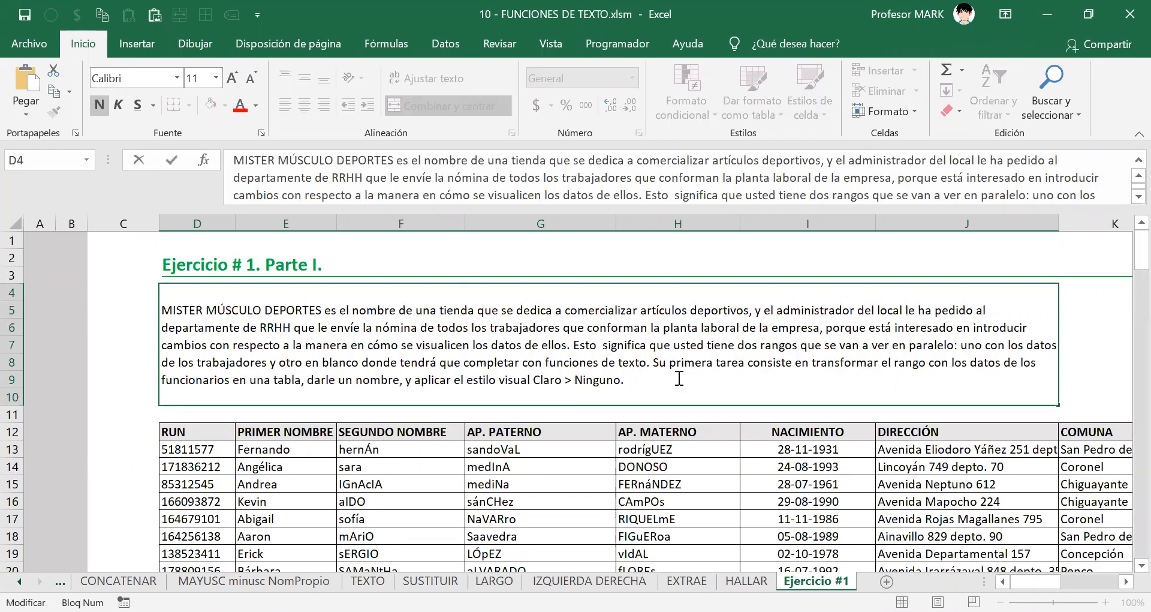
key(BackSpace)
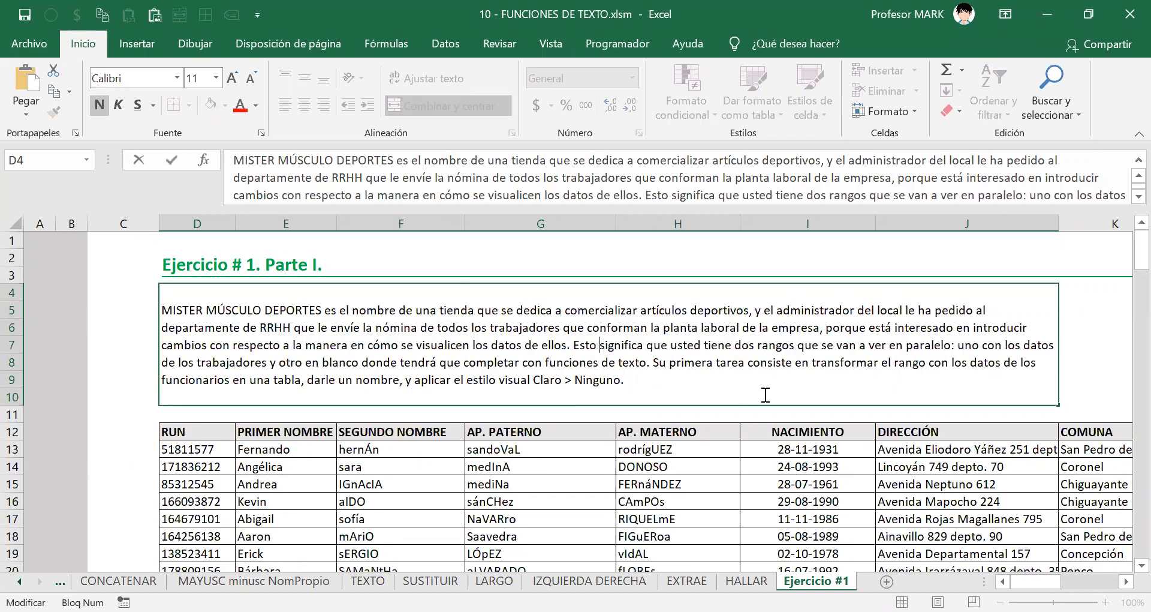
key(Return)
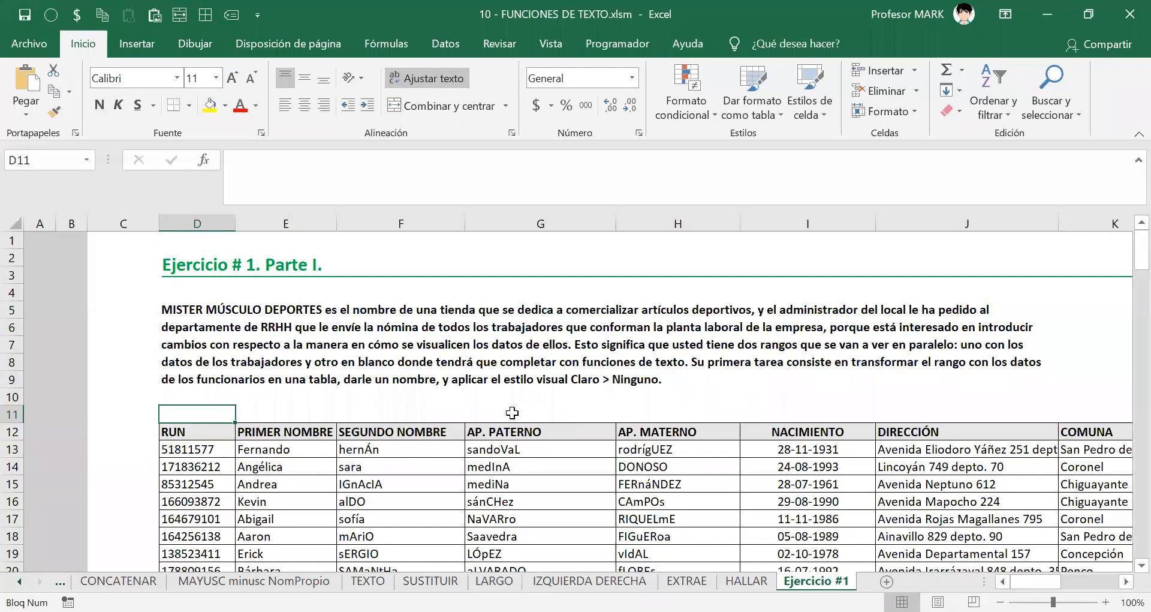
Step: Examine the worker data columns and the blank columns RUN 2.0, NOMBRE COMPLETO, DIRECCIÓN and NACIMIENTO beside them
scroll(514, 411, down, 1)
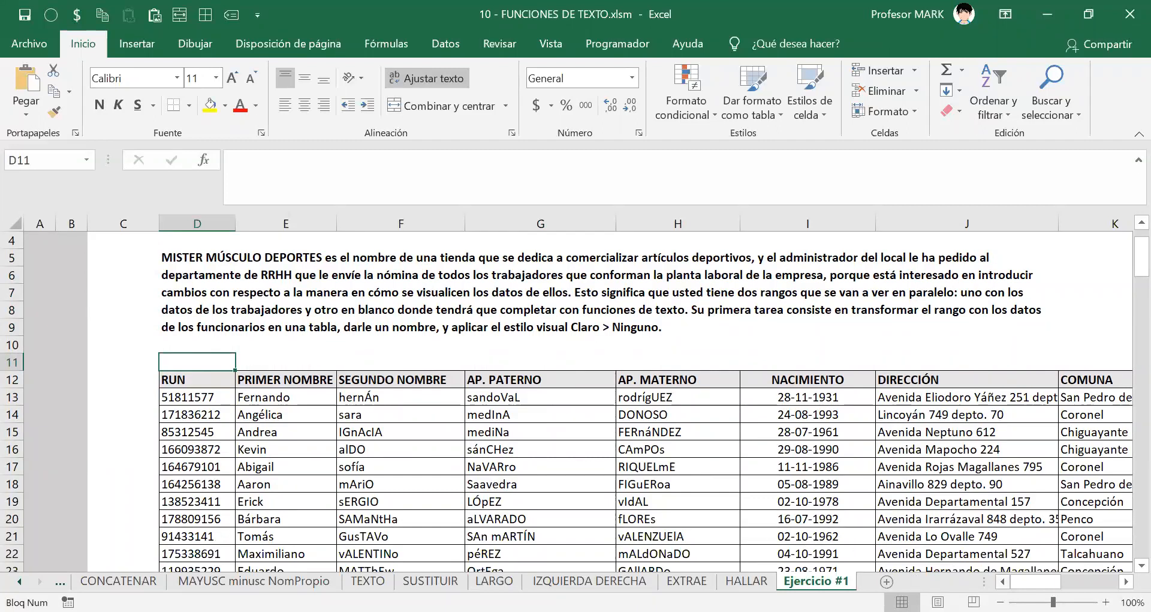
drag(1035, 581, 1048, 581)
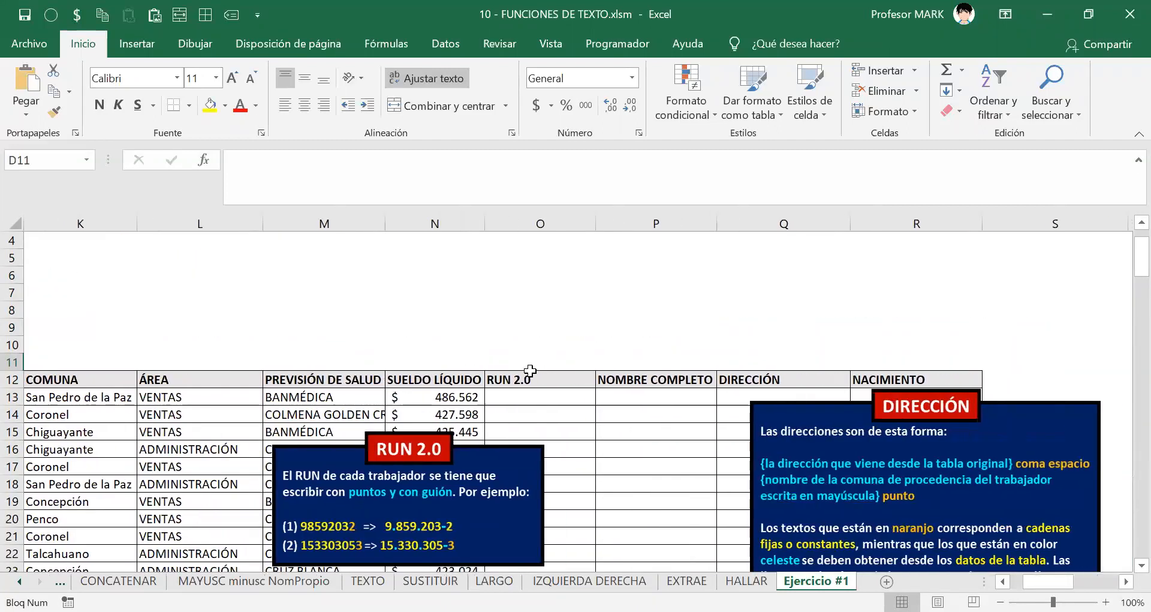
drag(419, 379, 416, 400)
drag(511, 380, 878, 384)
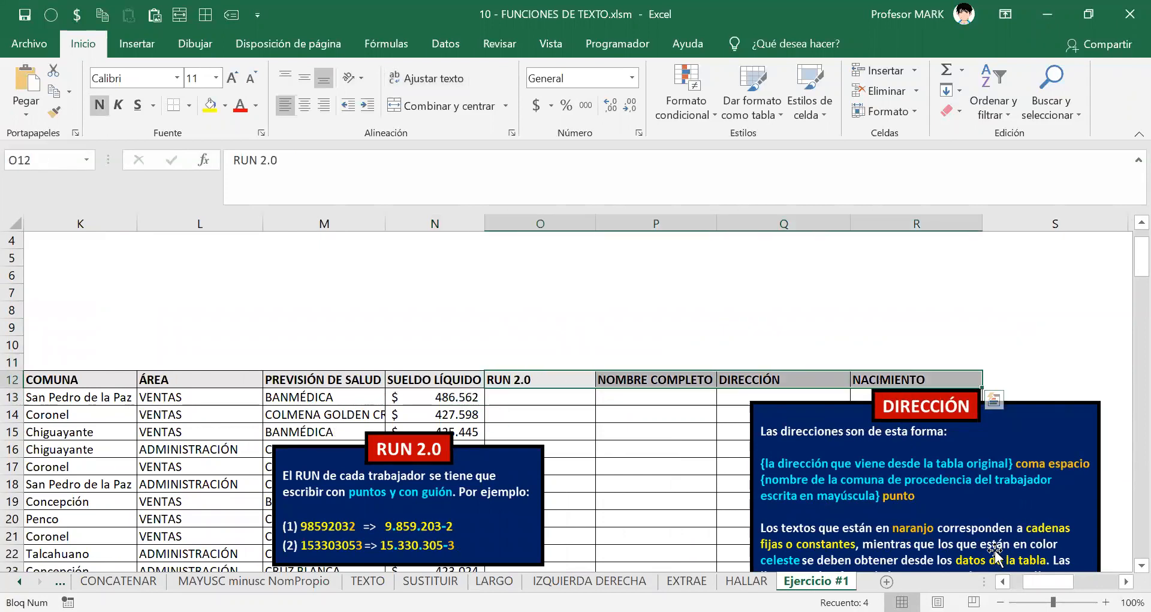
drag(1049, 581, 1036, 581)
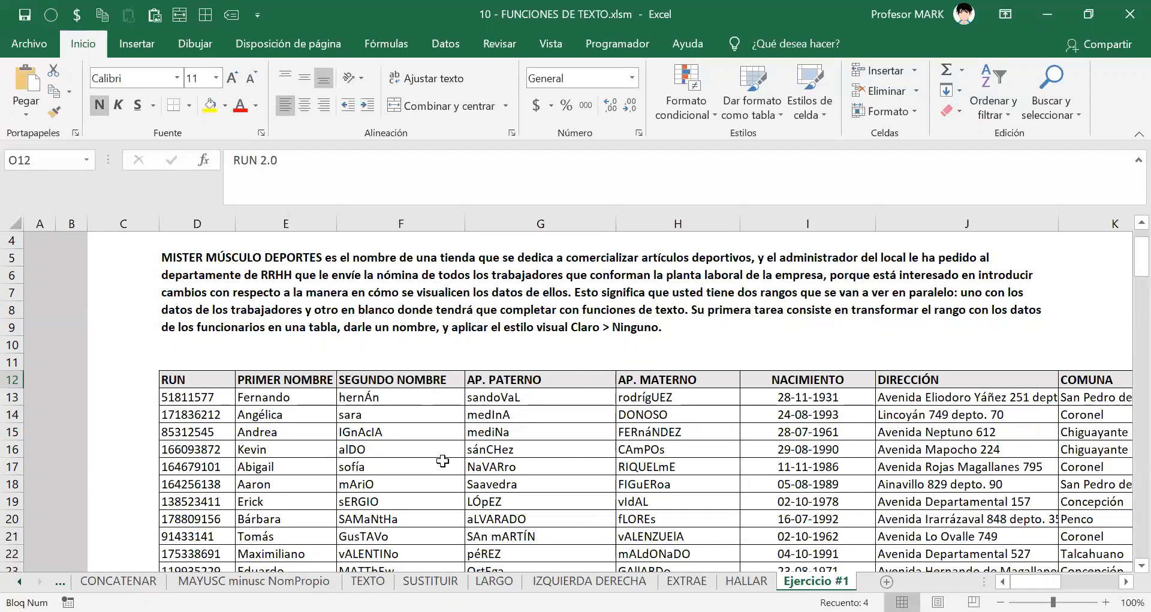
scroll(442, 460, down, 2)
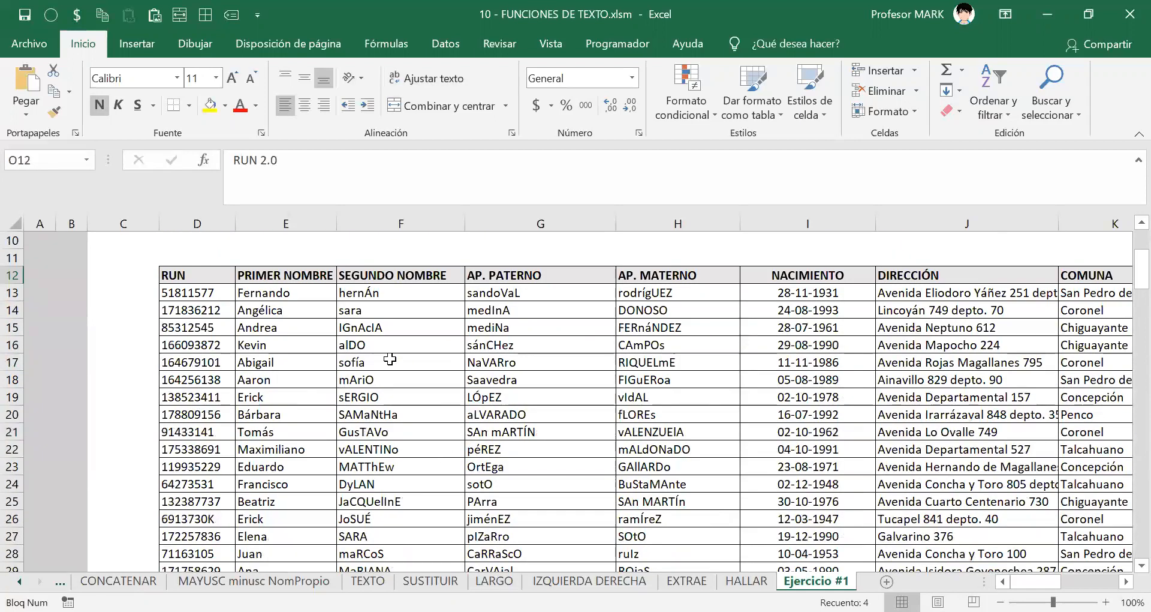
scroll(399, 391, up, 2)
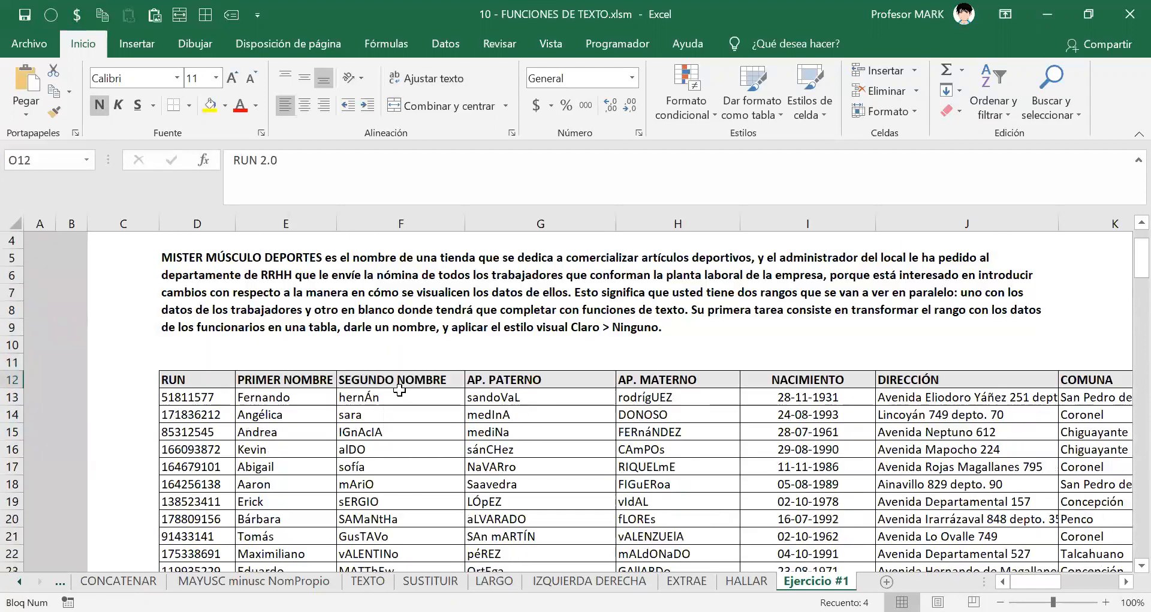
click(687, 449)
click(531, 444)
scroll(531, 443, down, 2)
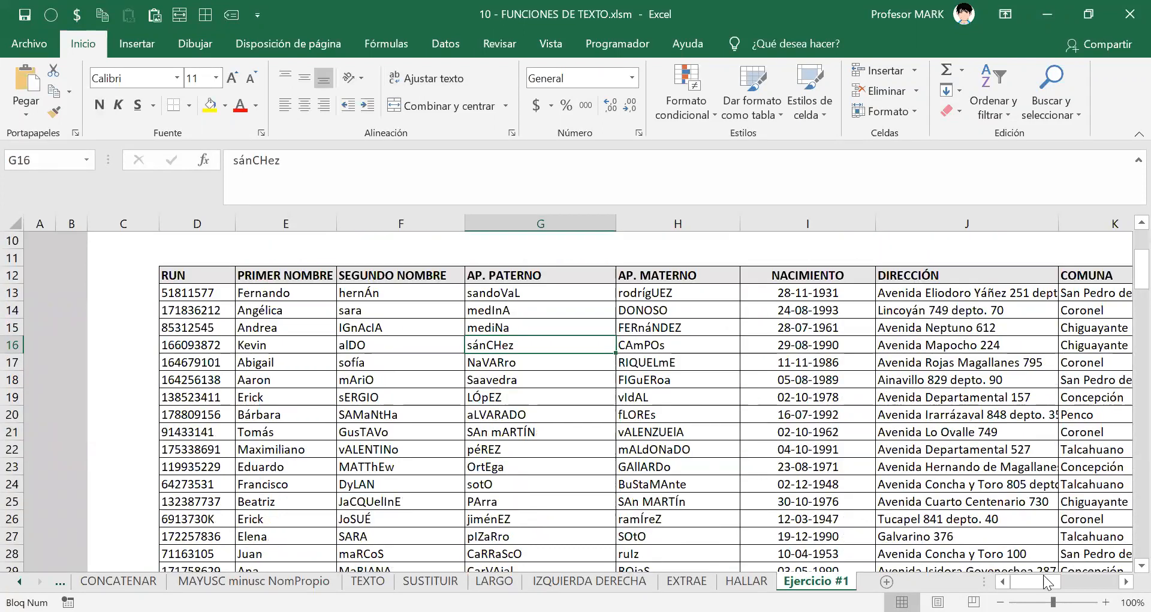
mouse_move(1036, 581)
mouse_down()
mouse_move(1059, 581)
mouse_move(1032, 575)
mouse_up()
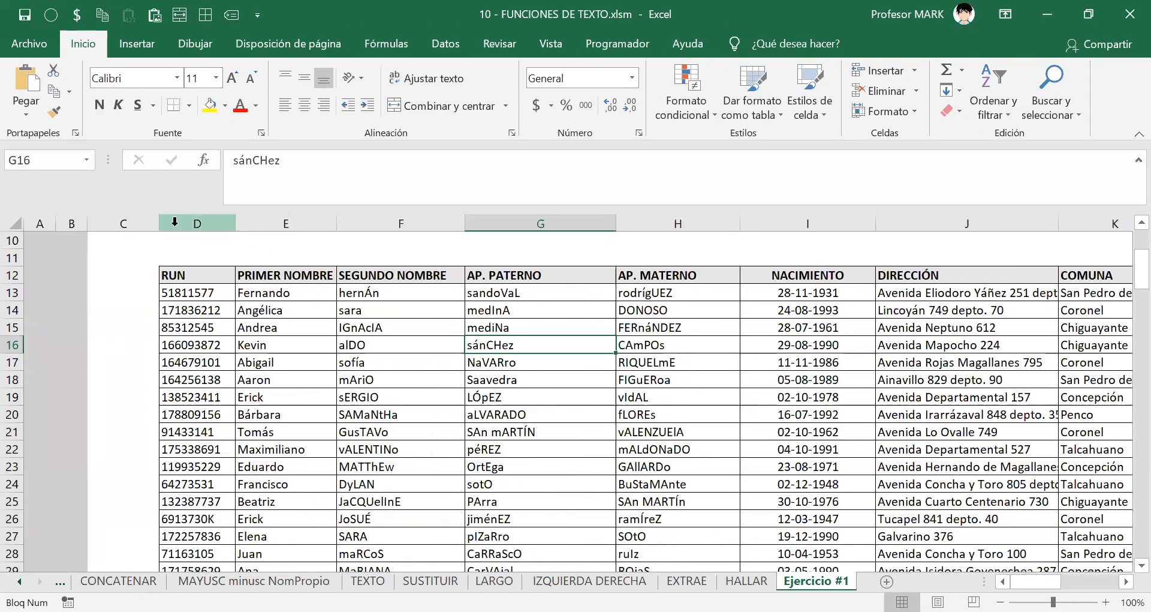
click(201, 290)
click(541, 334)
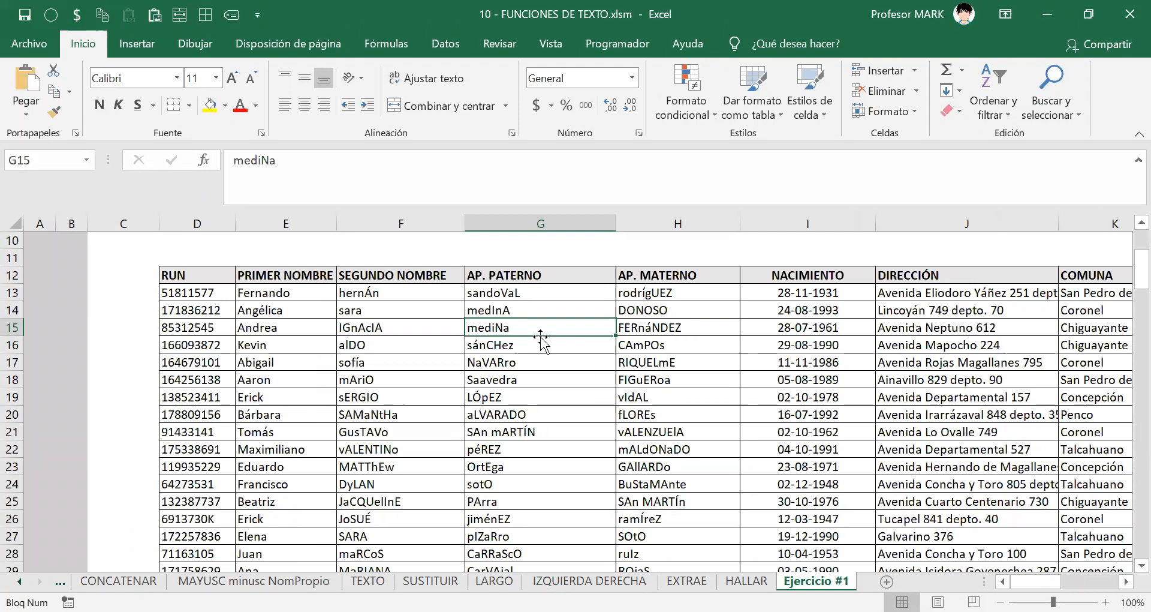
click(399, 362)
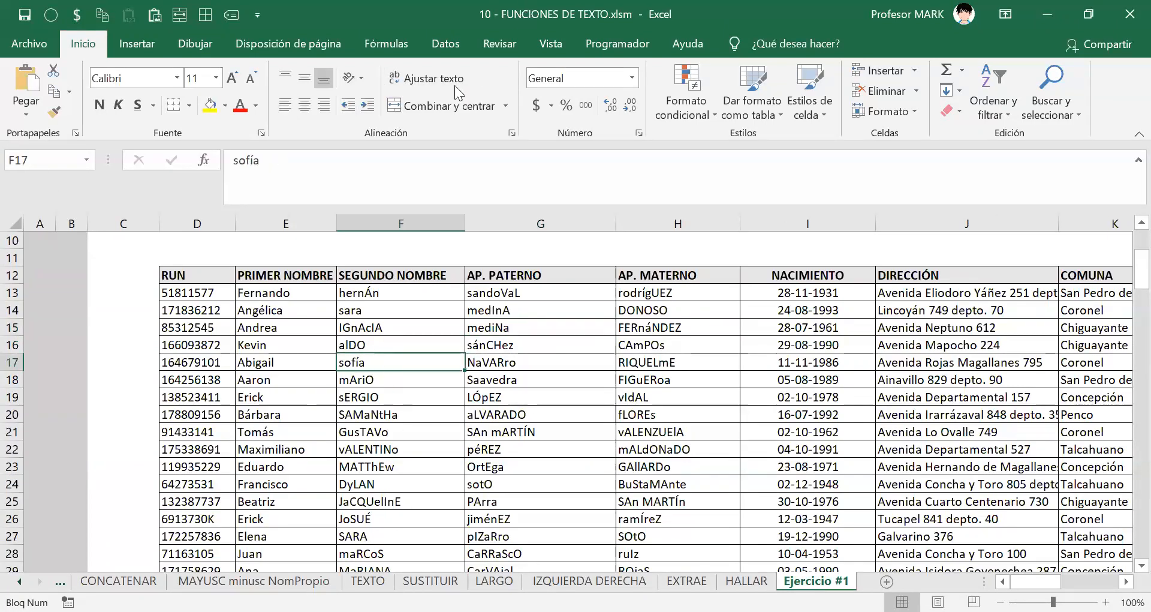
key(alt+Tab)
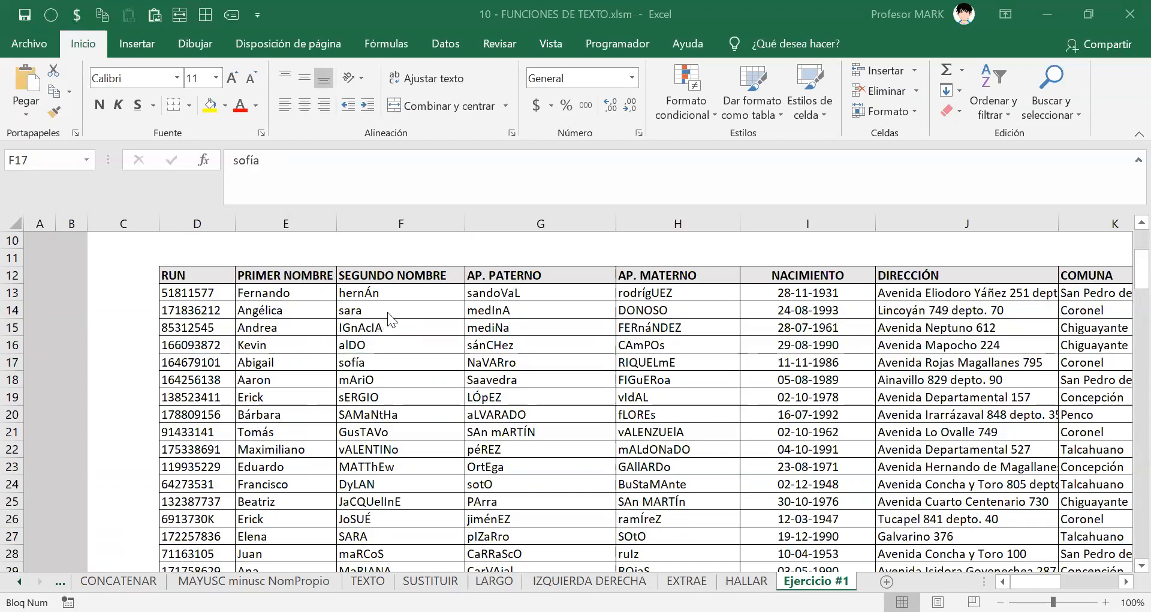
key(alt+Tab)
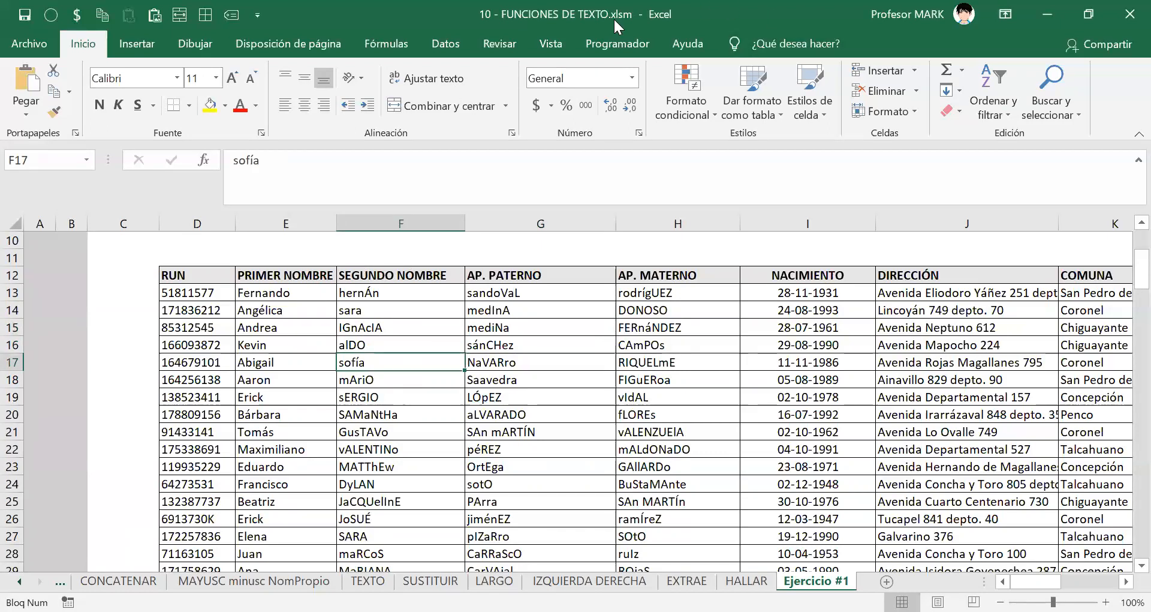
key(alt+Tab)
click(445, 298)
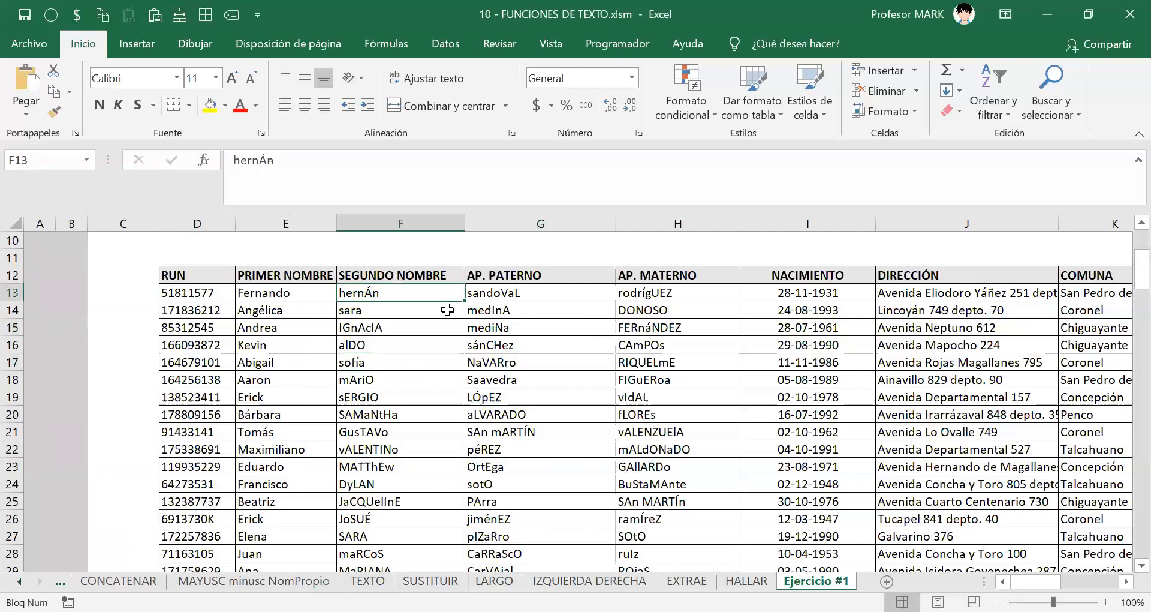
click(695, 366)
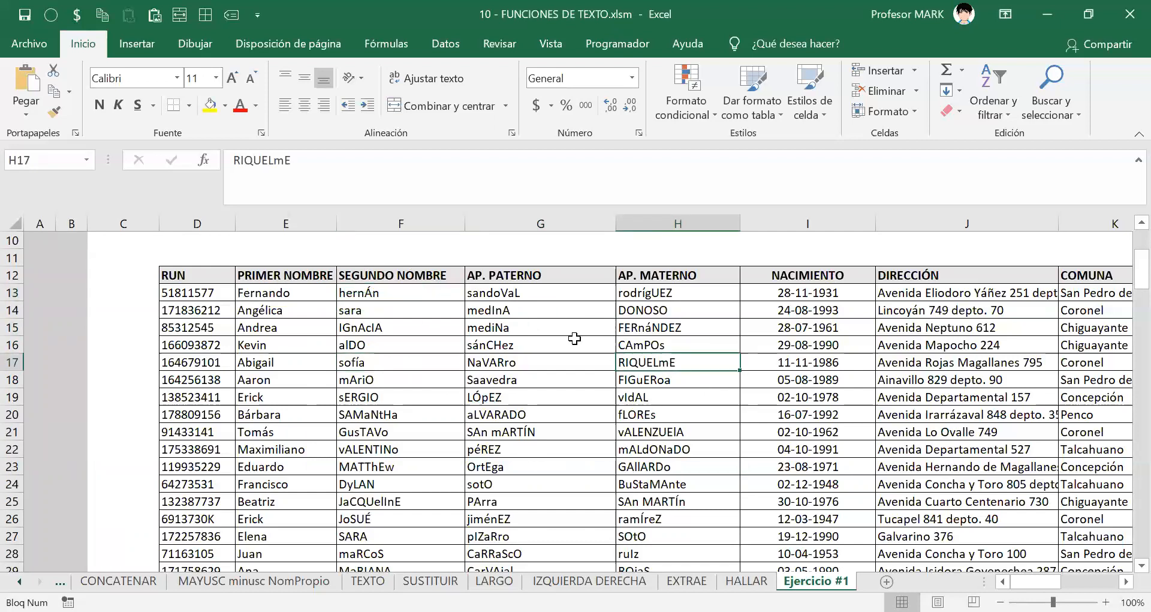
key(alt+Tab)
click(499, 346)
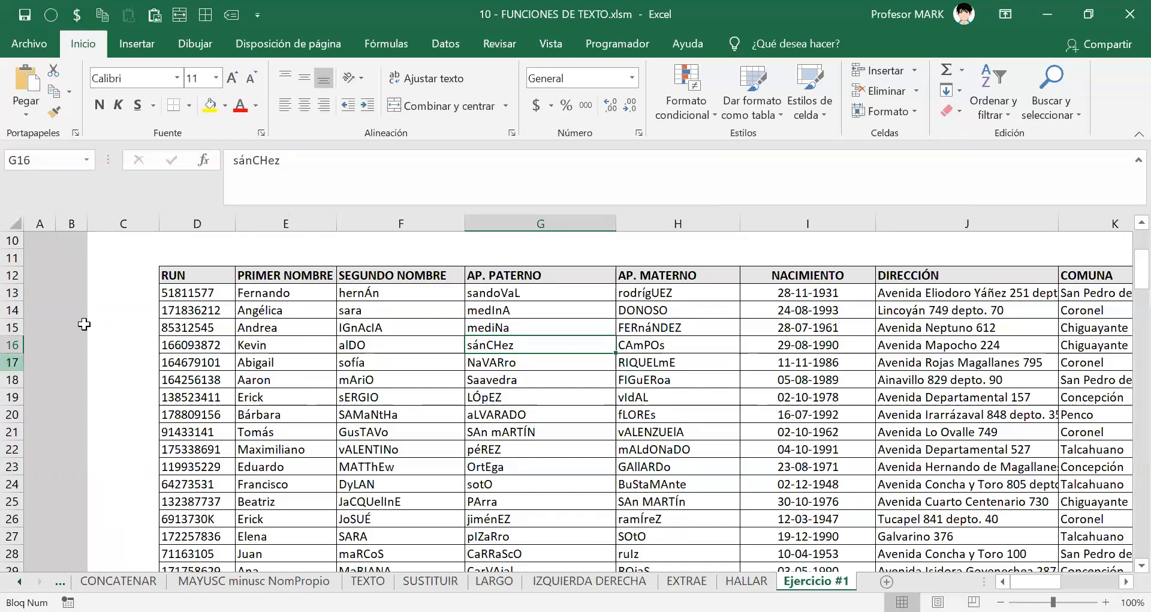
Step: Convert the workers range D12:R62 into a table with headers
click(202, 279)
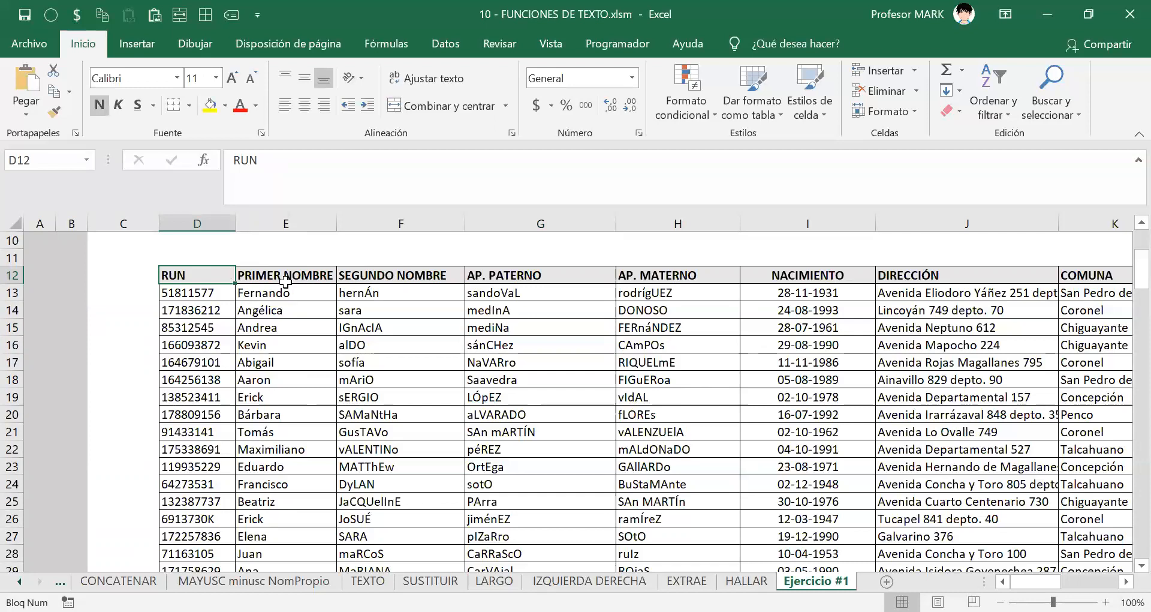
click(164, 256)
click(168, 275)
key(ctrl+shift+End)
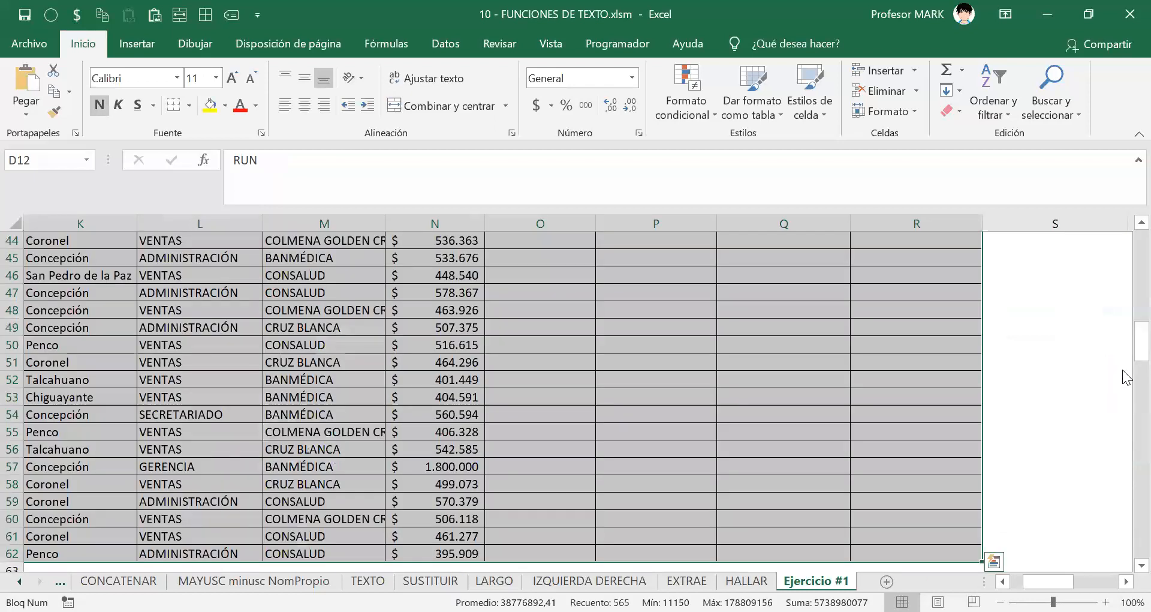
key(ctrl+BackSpace)
key(ctrl+t)
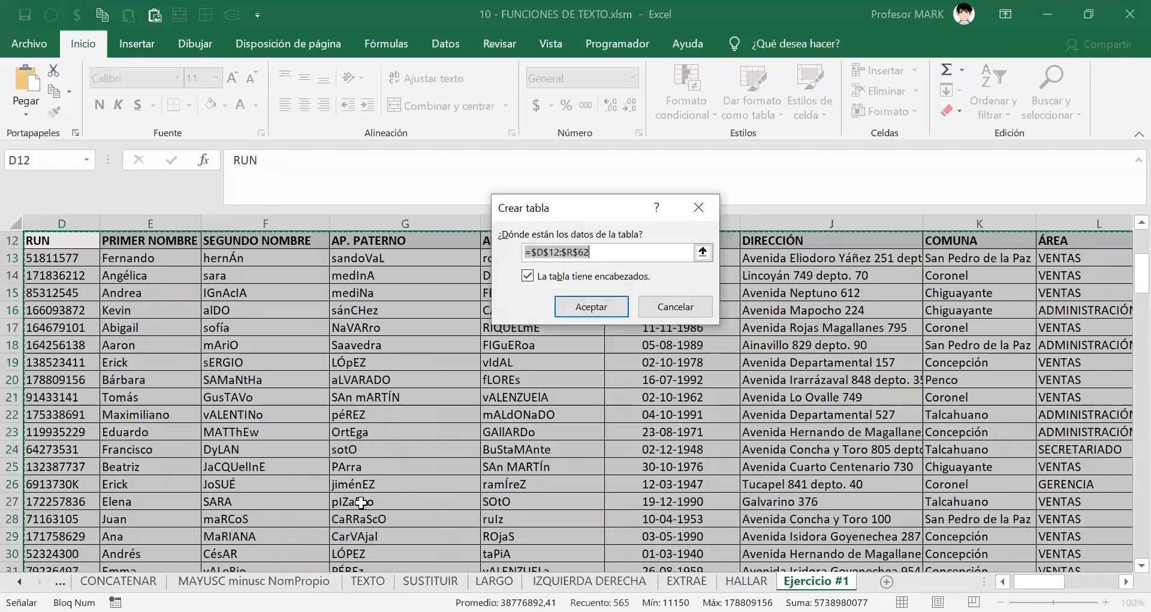
click(593, 307)
click(414, 344)
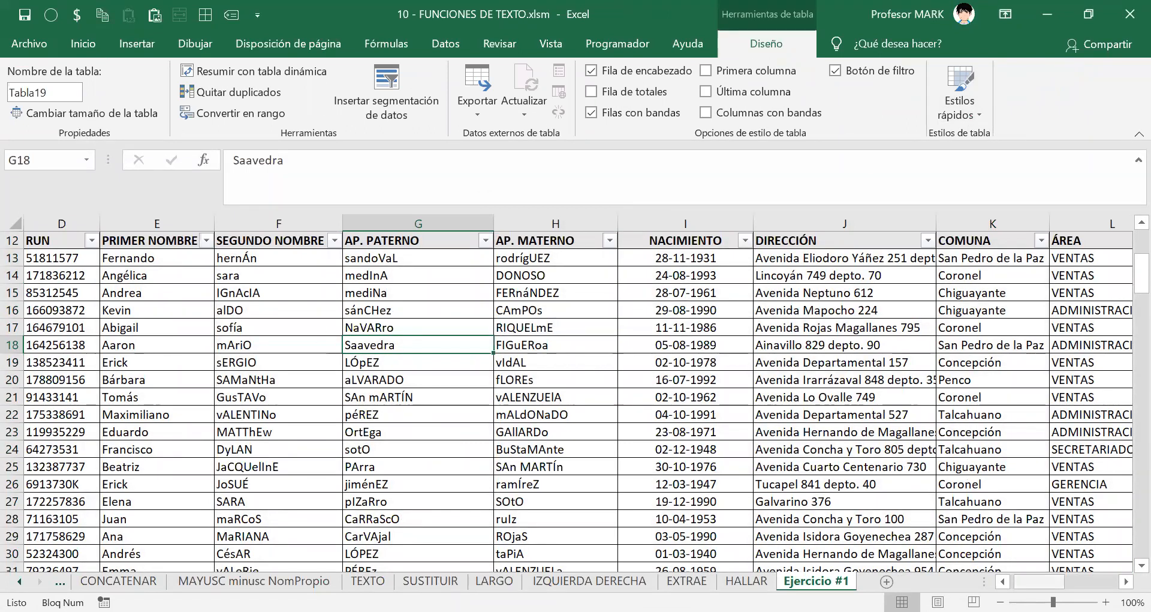
scroll(317, 278, left, 3)
scroll(316, 277, up, 3)
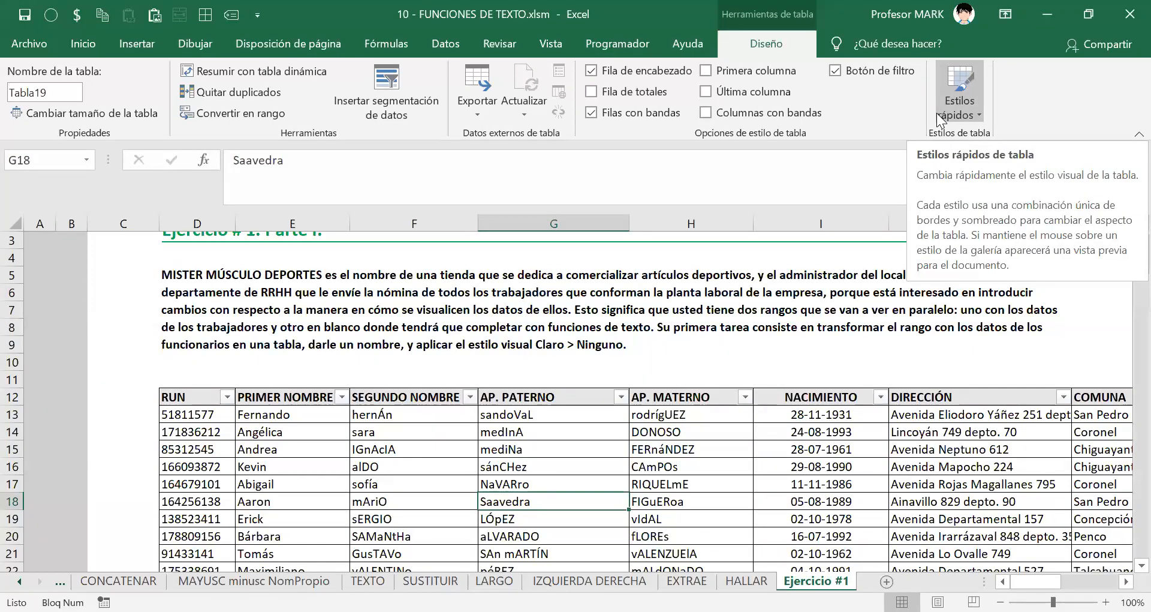
click(566, 431)
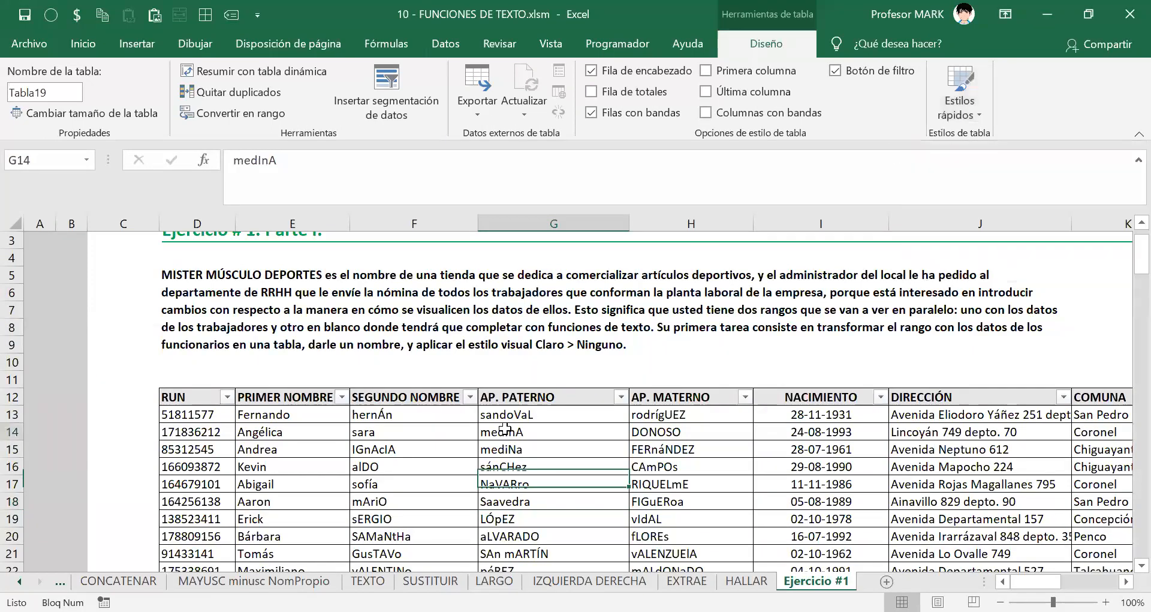
click(806, 450)
click(979, 453)
Step: Name the workers table TRABAJADORES_MISTER_MÚSCULO
click(588, 469)
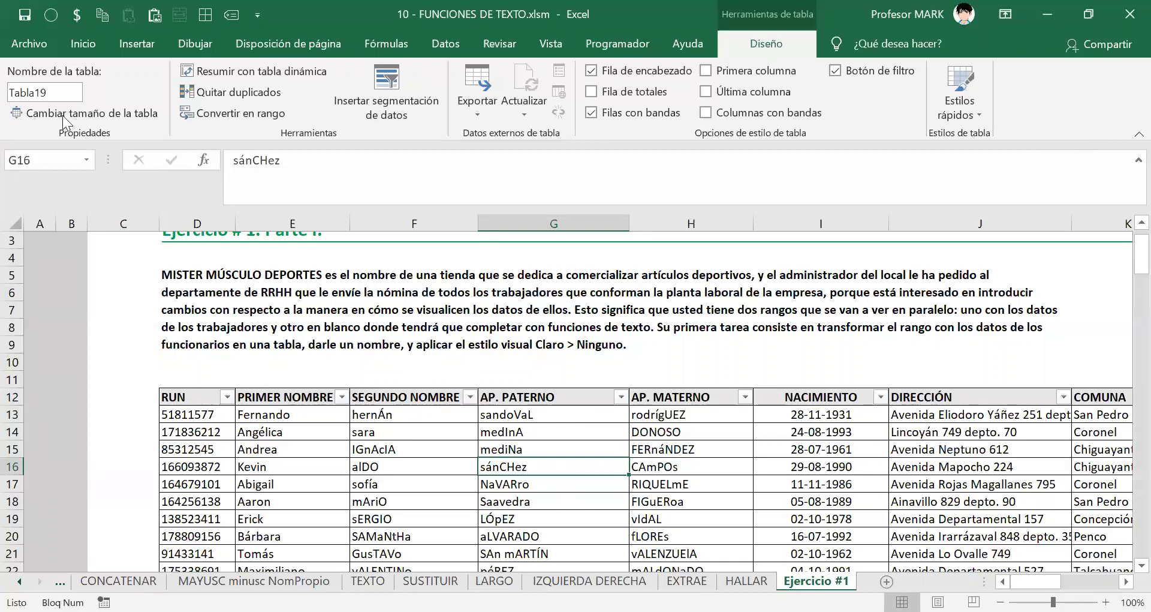
click(62, 92)
double_click(58, 90)
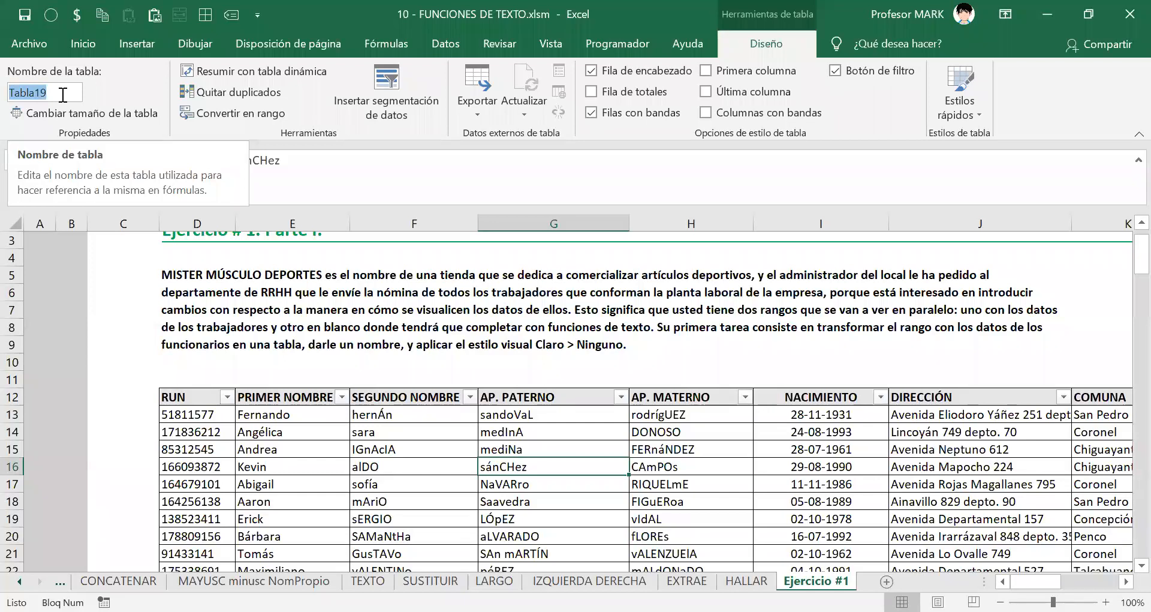
key(Caps_Lock)
text(TRABAJADORE)
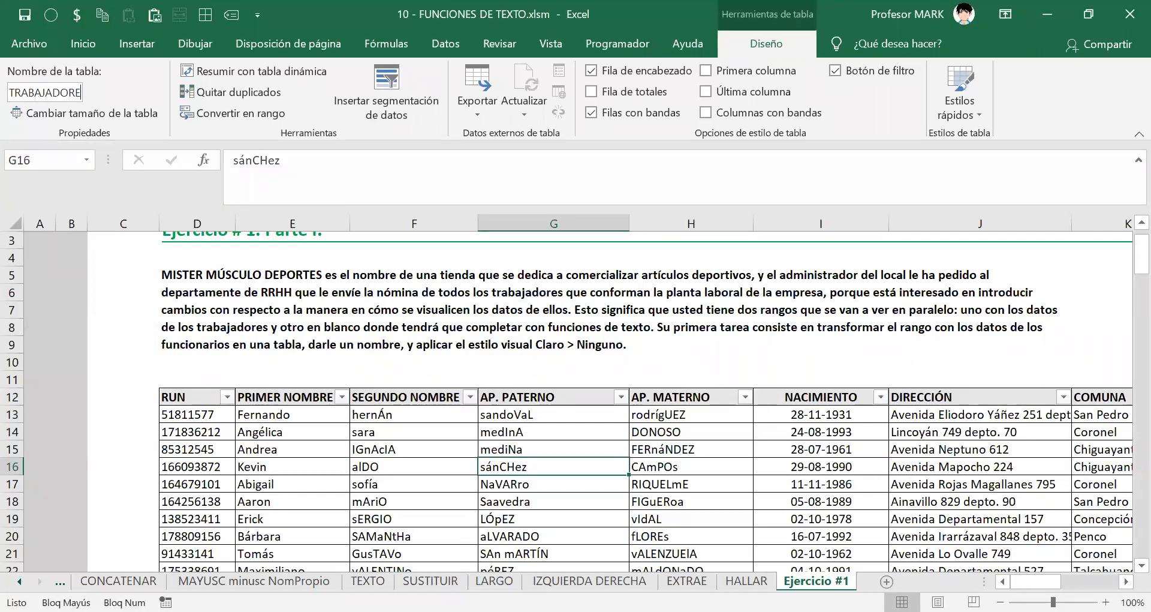
text(S_MISTER)
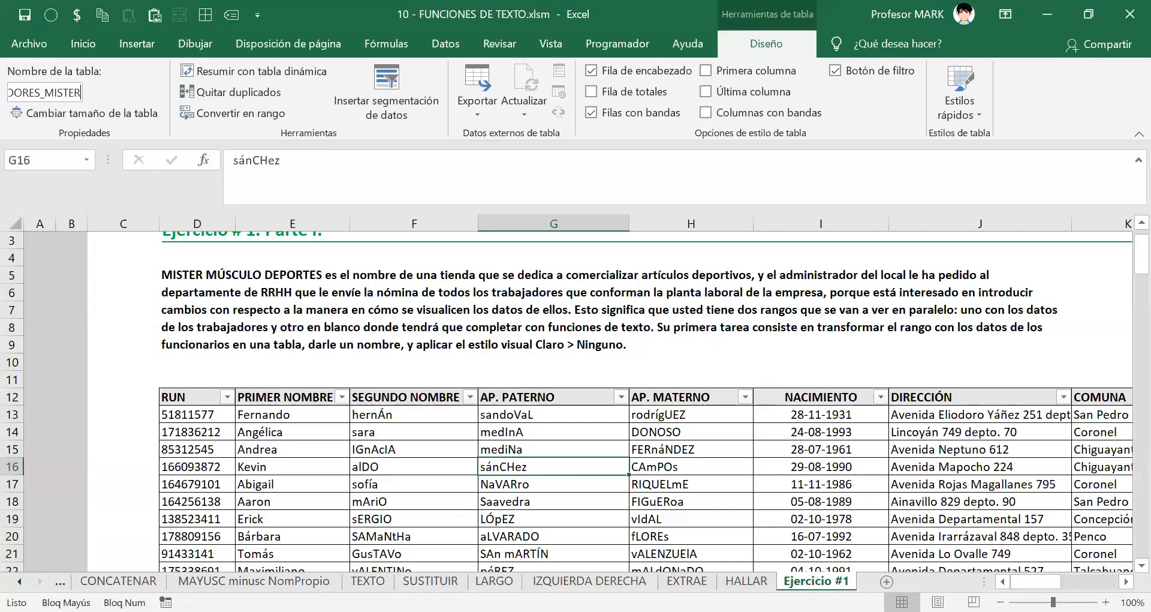
text(_MUS)
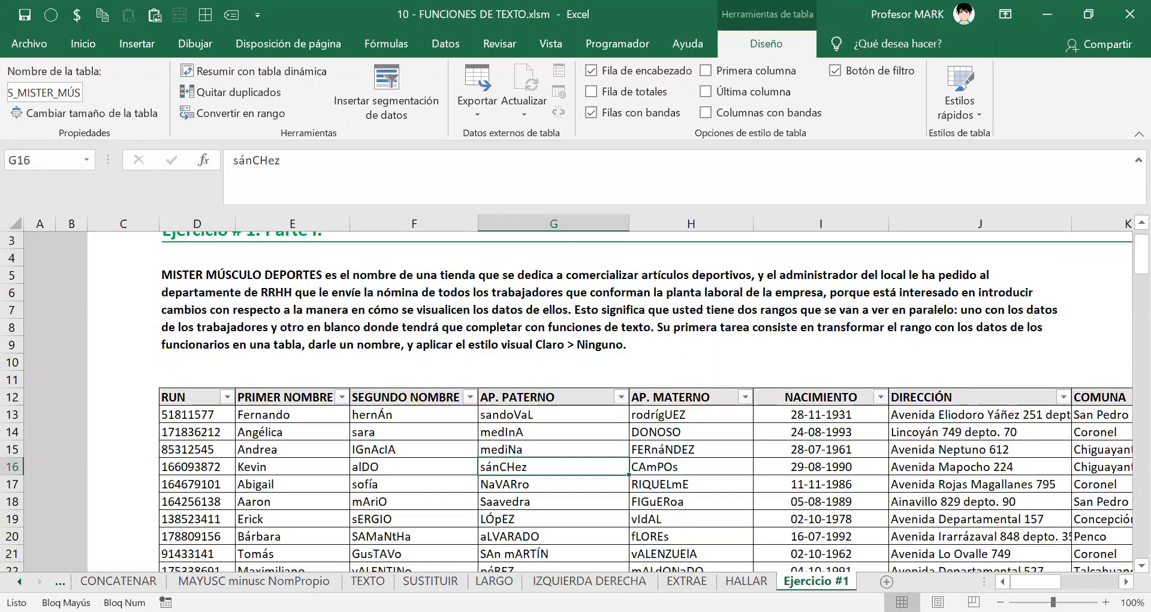
text(CULO)
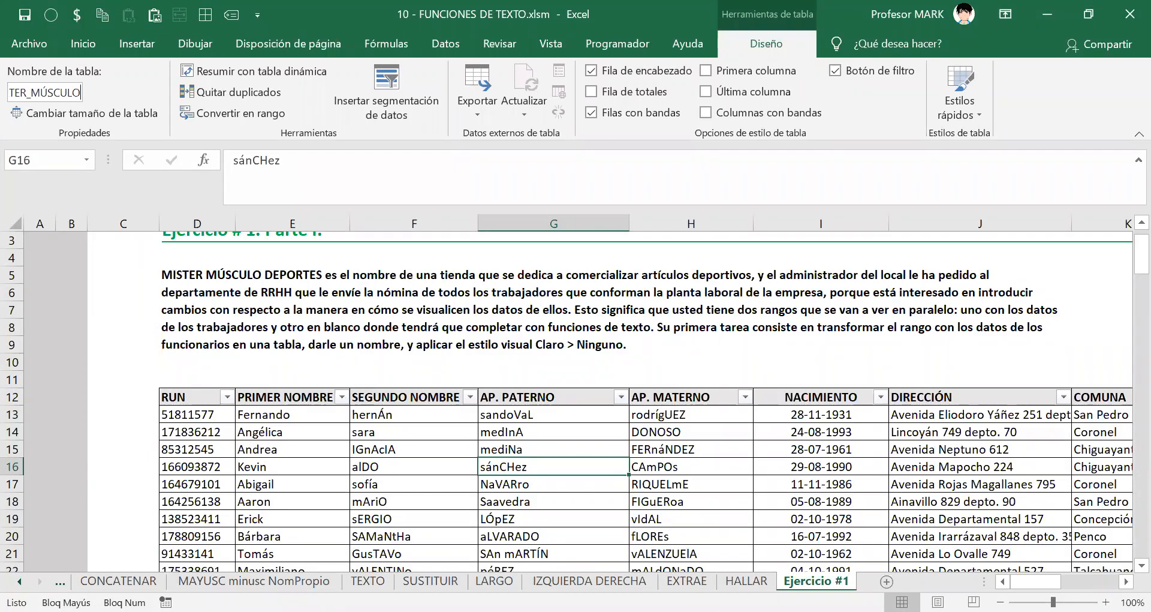
key(Return)
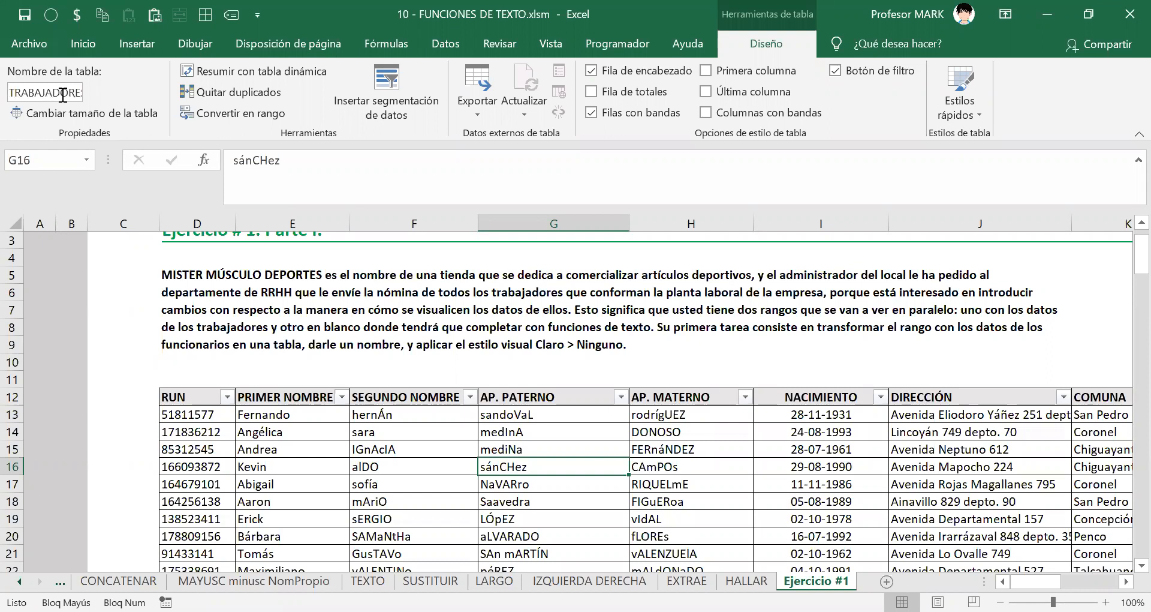
Step: Examine the guideline notes for the blank RUN 2.0, NOMBRE COMPLETO, DIRECCIÓN and NACIMIENTO columns
click(310, 415)
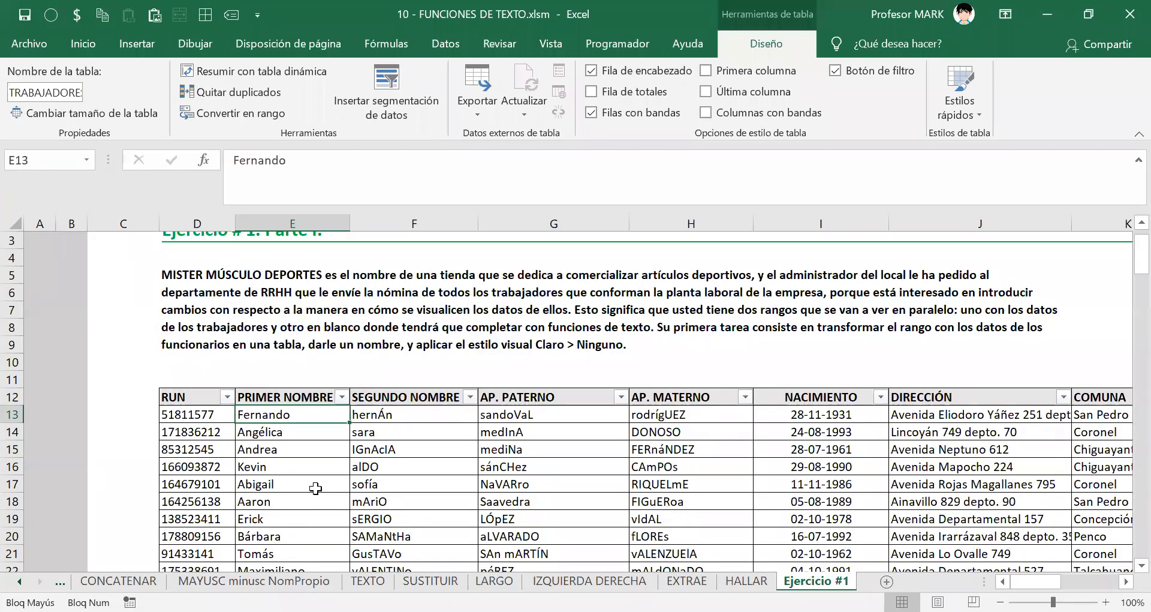
scroll(316, 487, down, 1)
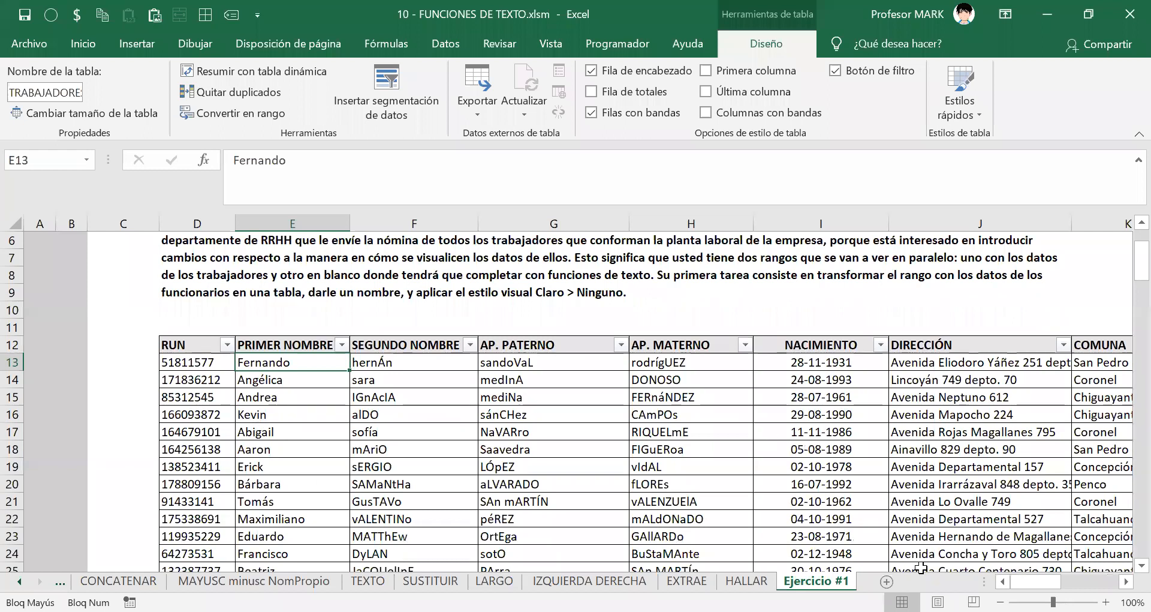
drag(984, 581, 1011, 581)
scroll(789, 473, down, 2)
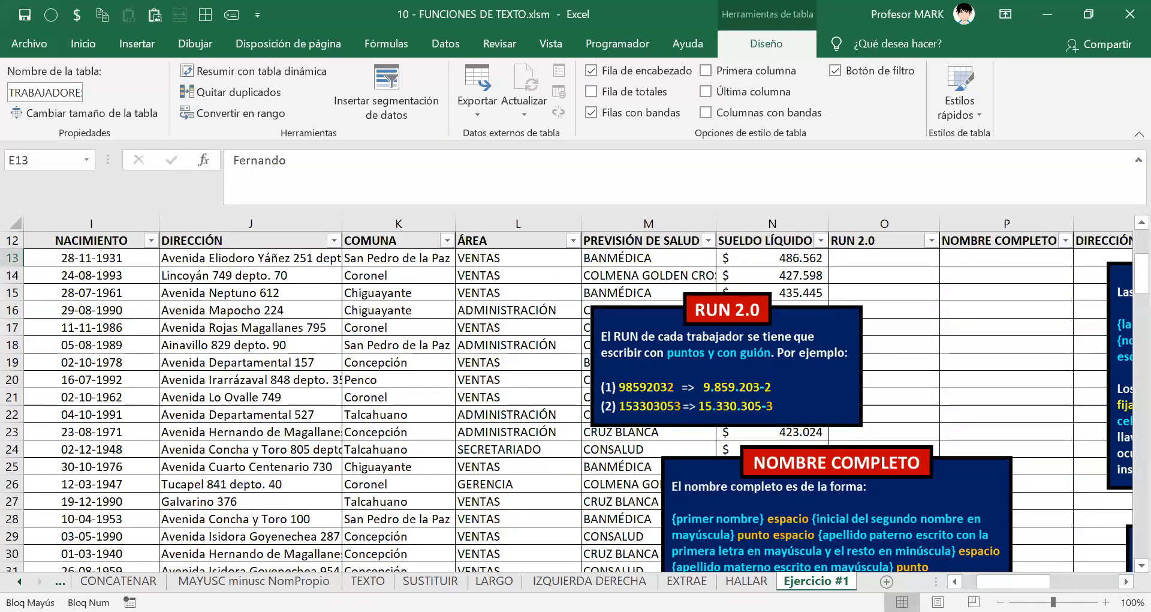
scroll(759, 418, right, 4)
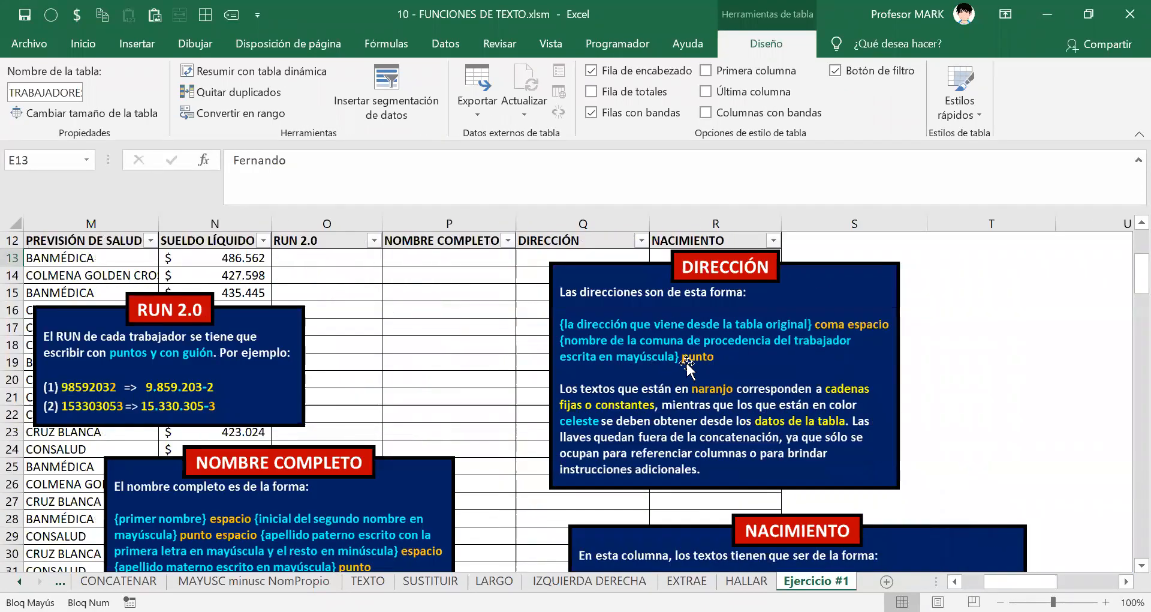
Step: Shift the DIRECCIÓN, NACIMIENTO, RUN 2.0 and NOMBRE COMPLETO guideline notes apart over the sheet
click(624, 348)
drag(624, 349, 758, 320)
drag(714, 521, 826, 477)
drag(252, 353, 279, 333)
drag(291, 482, 467, 469)
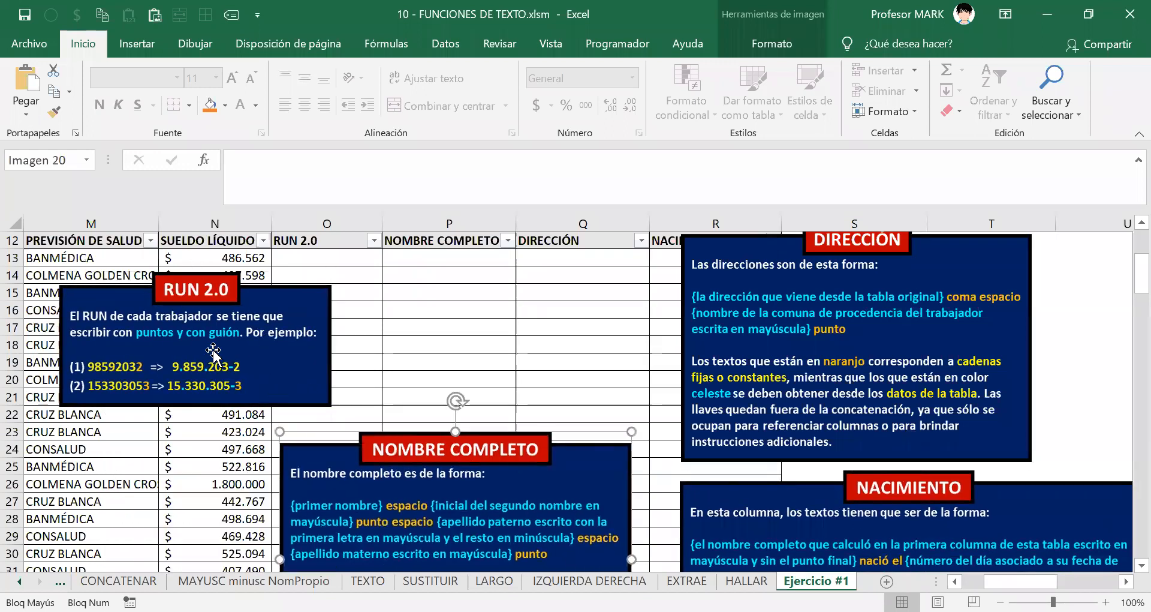
Step: Rearrange the RUN 2.0, NOMBRE COMPLETO and DIRECCIÓN notes side by side and place the NACIMIENTO note below RUN 2.0
click(188, 318)
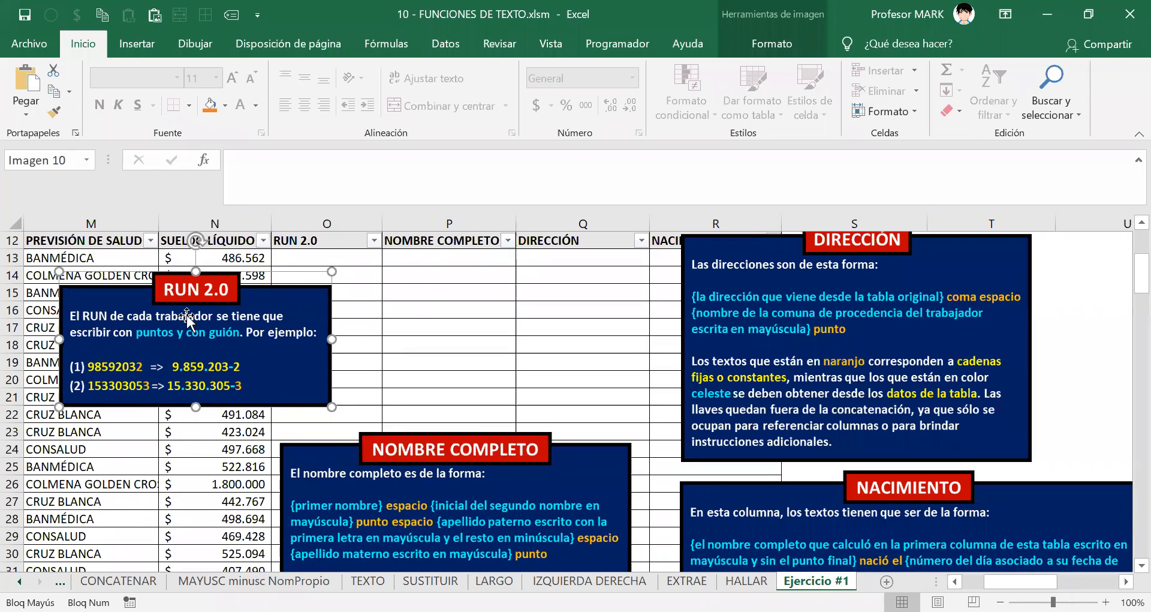
scroll(669, 377, down, 2)
scroll(669, 377, up, 2)
drag(216, 344, 183, 340)
drag(357, 458, 391, 284)
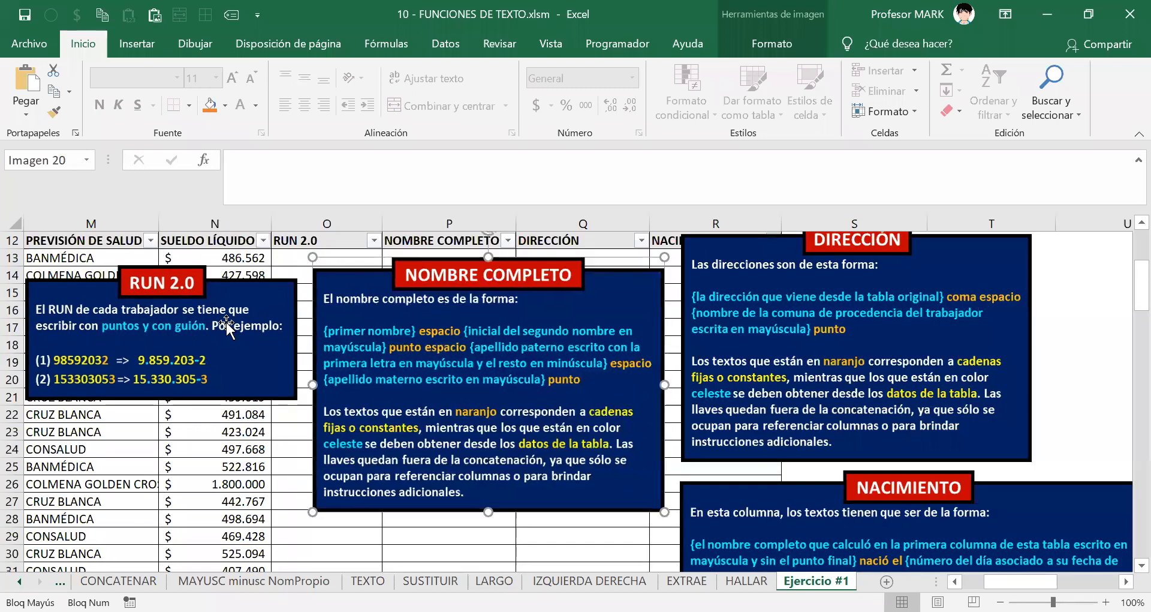
drag(295, 314, 301, 339)
drag(437, 360, 443, 369)
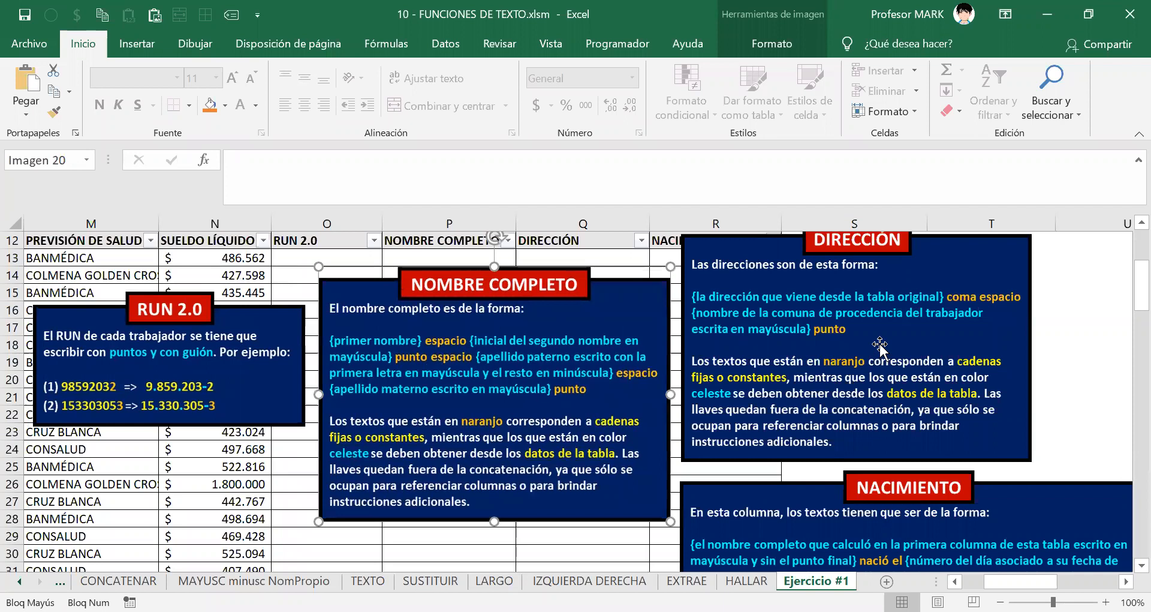
drag(881, 349, 879, 357)
scroll(903, 519, down, 1)
drag(766, 514, 140, 548)
scroll(283, 489, up, 2)
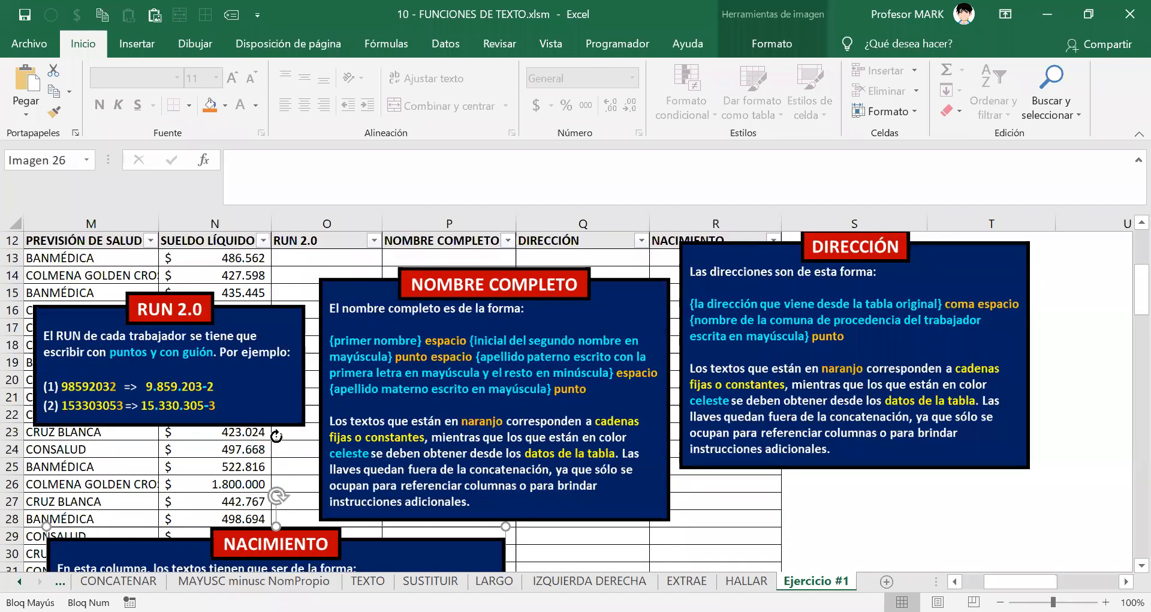
Step: Compare the text format rules in the RUN 2.0, NOMBRE COMPLETO, DIRECCIÓN and NACIMIENTO notes
scroll(180, 297, down, 3)
click(180, 295)
scroll(276, 365, up, 1)
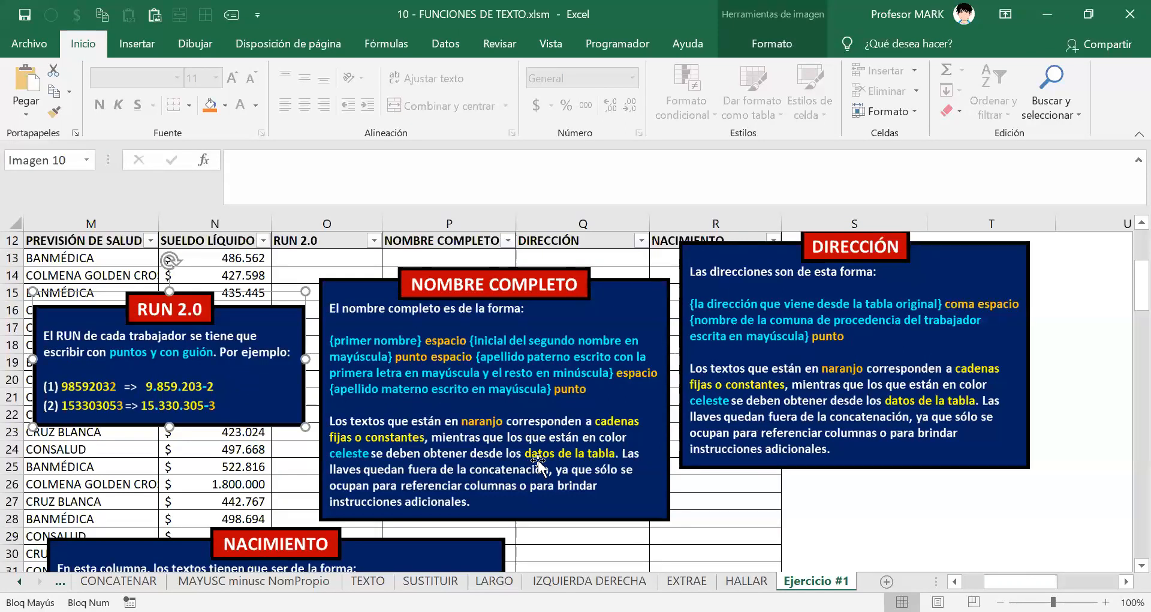
click(835, 326)
scroll(471, 405, down, 1)
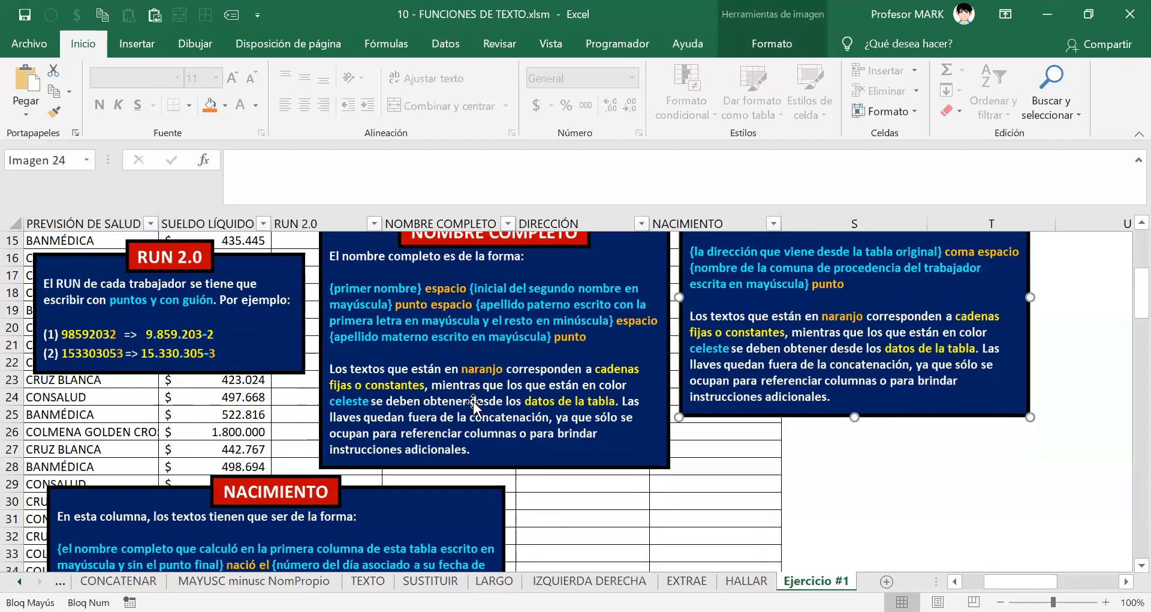
scroll(459, 440, down, 1)
scroll(459, 439, down, 1)
scroll(509, 433, up, 3)
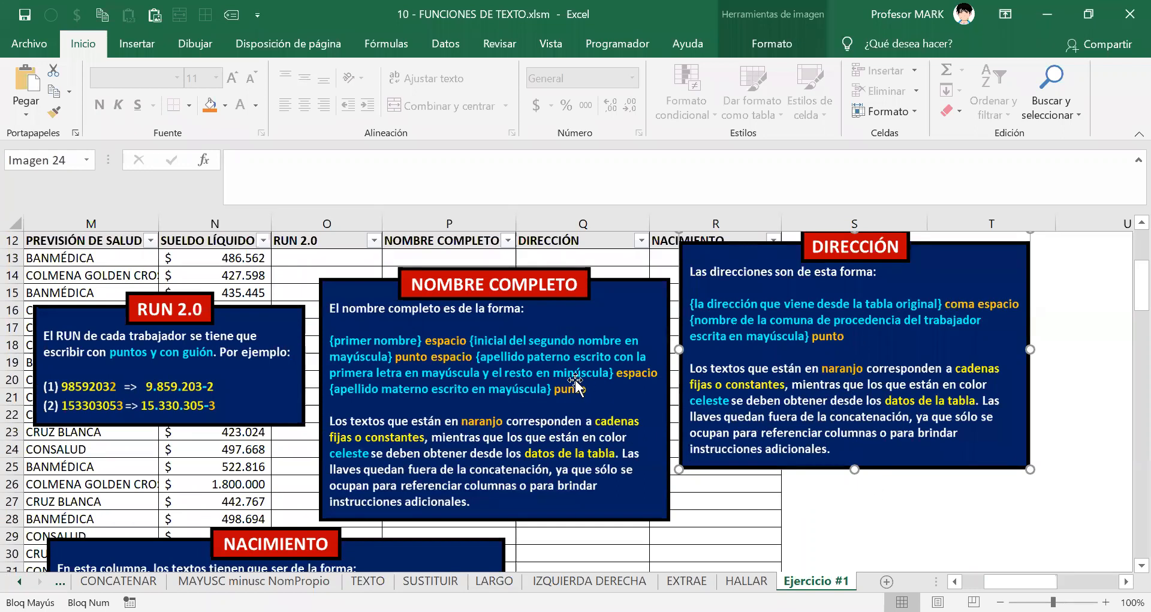
scroll(535, 418, down, 2)
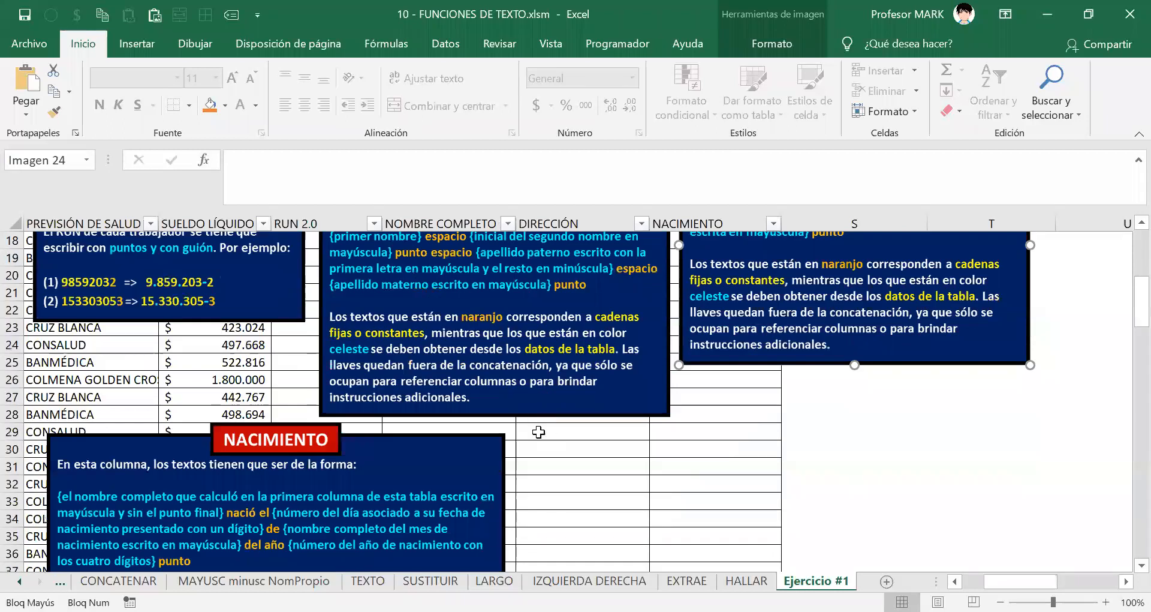
scroll(538, 432, up, 2)
scroll(550, 456, down, 1)
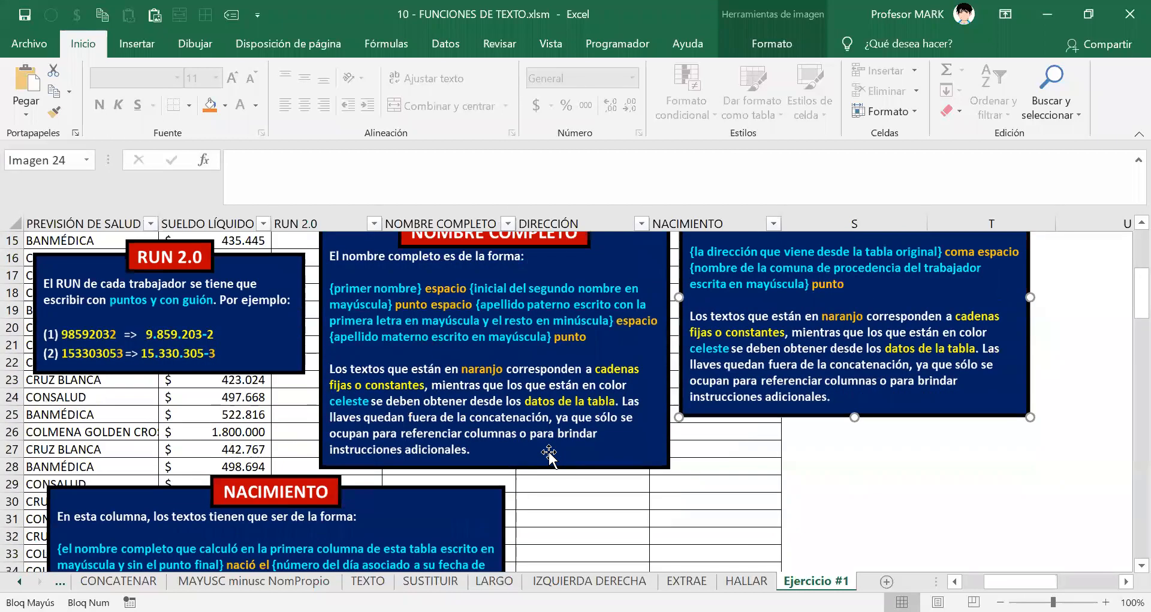
scroll(550, 456, up, 1)
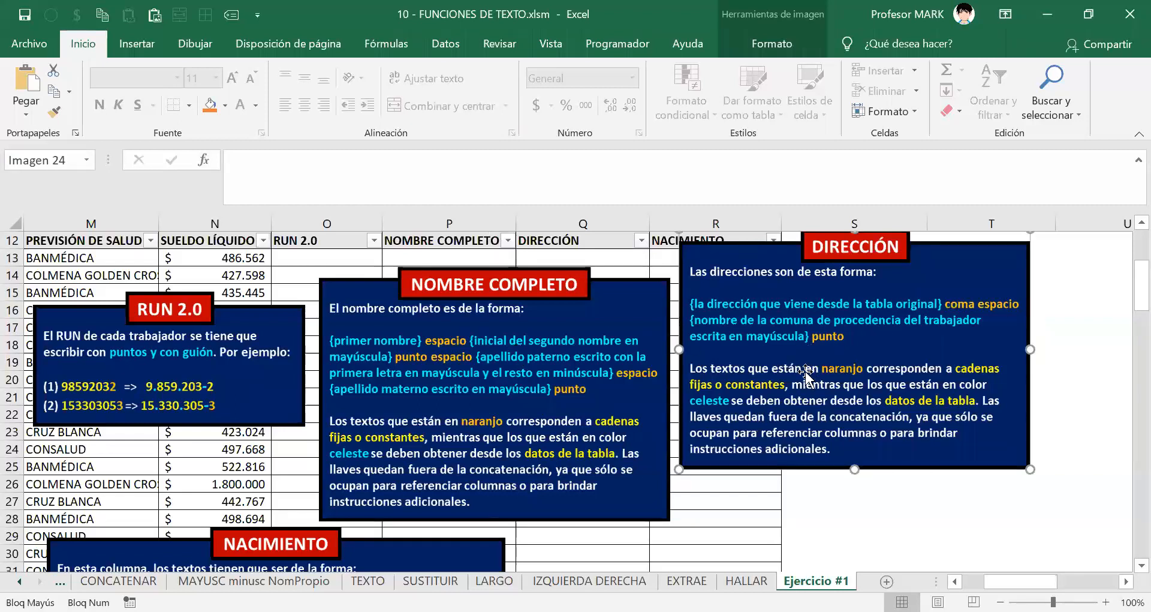
scroll(489, 485, down, 2)
click(490, 486)
scroll(734, 473, up, 2)
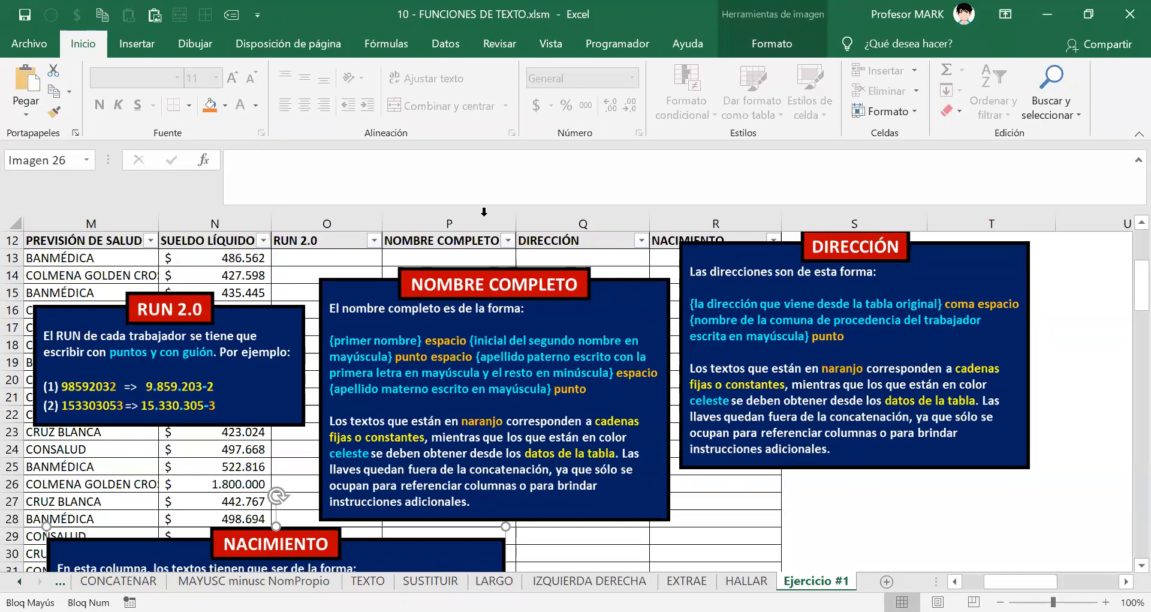
click(797, 501)
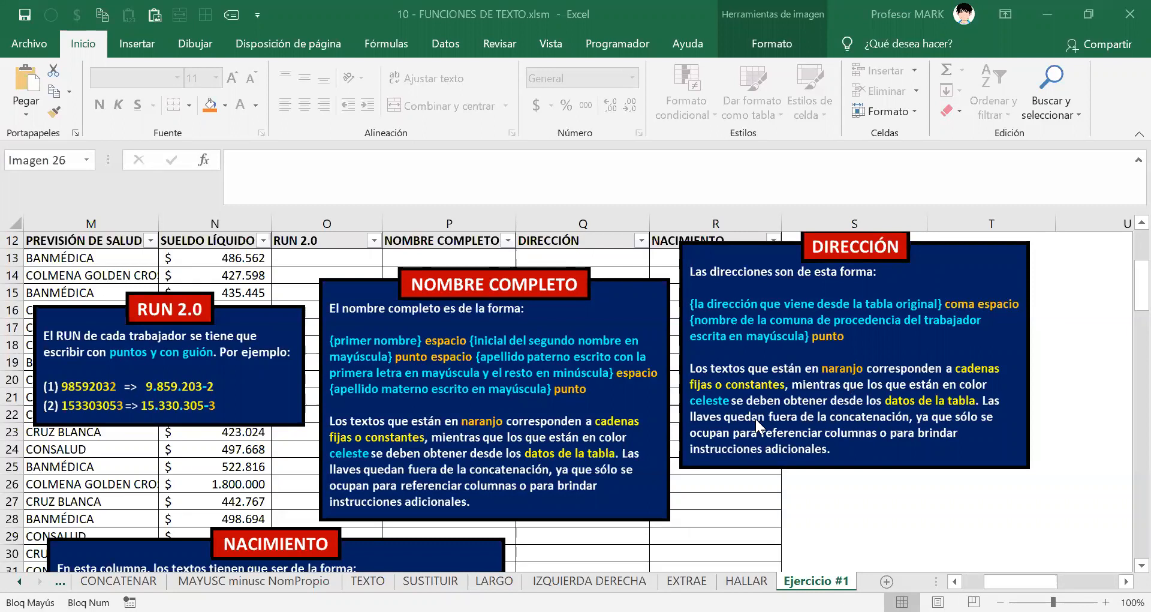
Step: Move the DIRECCIÓN, NACIMIENTO and RUN 2.0 notes clear of the table, stacked around column U
click(784, 350)
drag(785, 350, 1148, 335)
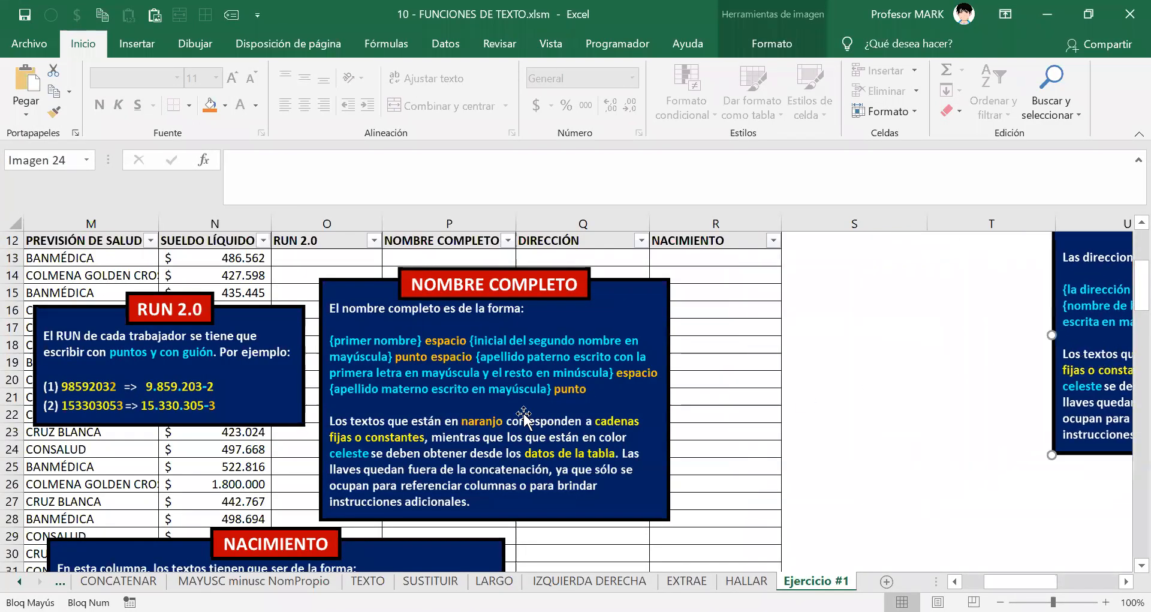
scroll(523, 417, down, 3)
drag(121, 521, 1112, 471)
drag(173, 292, 908, 462)
scroll(931, 455, down, 4)
drag(981, 321, 1079, 533)
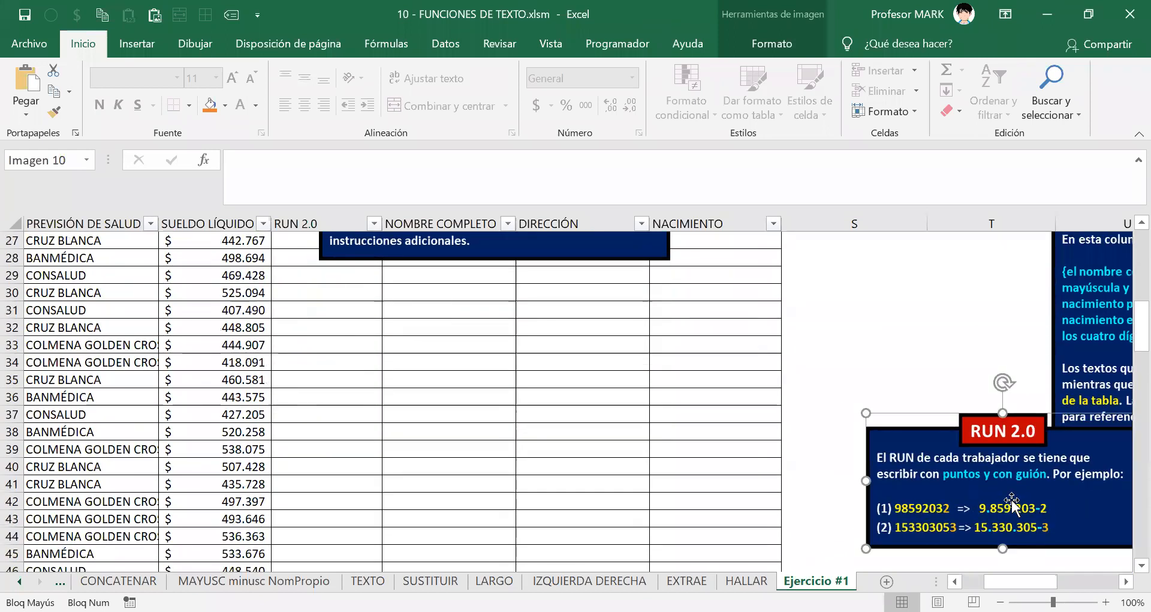
drag(1012, 499, 1130, 534)
scroll(1033, 427, down, 2)
drag(1032, 427, 1100, 428)
scroll(981, 461, up, 3)
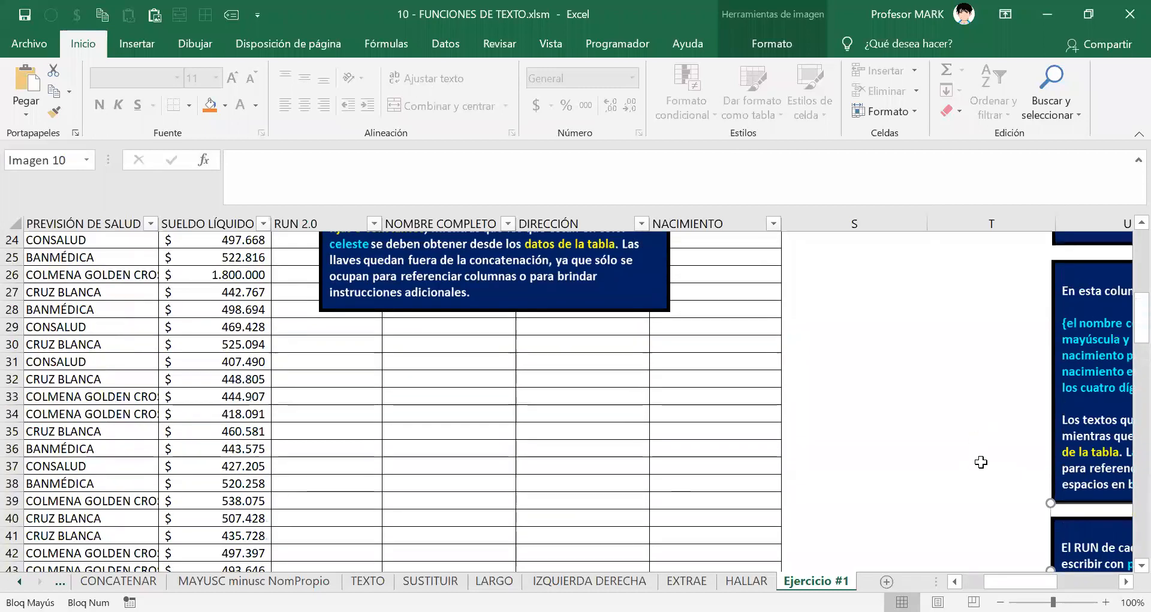
scroll(980, 464, up, 4)
scroll(751, 463, up, 1)
Step: Move the NOMBRE COMPLETO note toward columns R to T and enlarge it for easier reading
drag(426, 422, 755, 360)
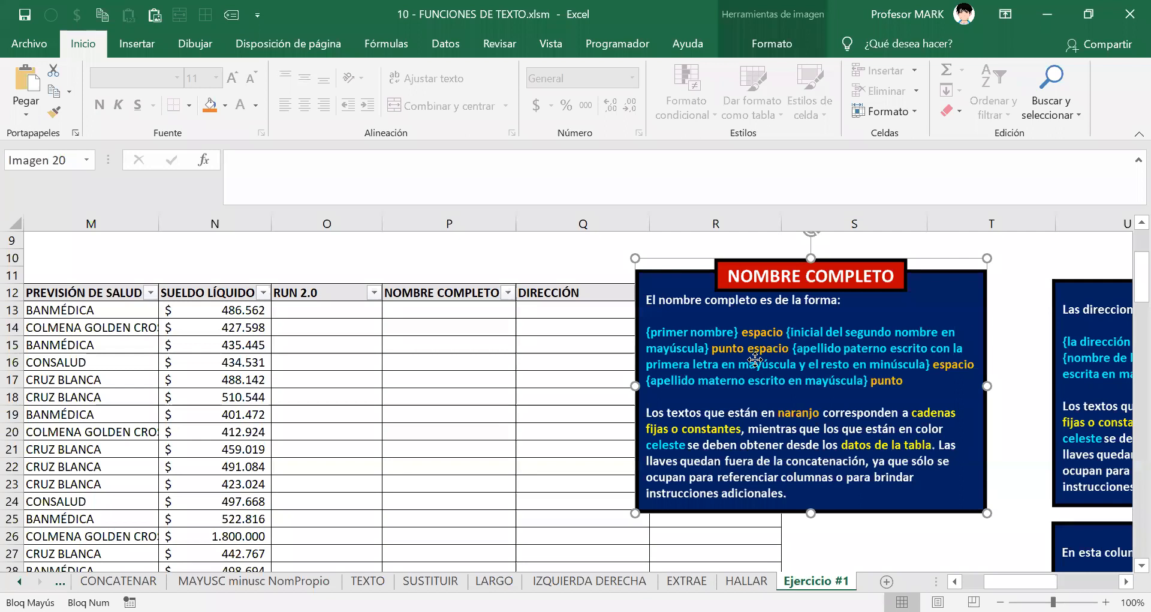
drag(635, 258, 611, 242)
drag(988, 513, 1058, 565)
drag(982, 465, 958, 465)
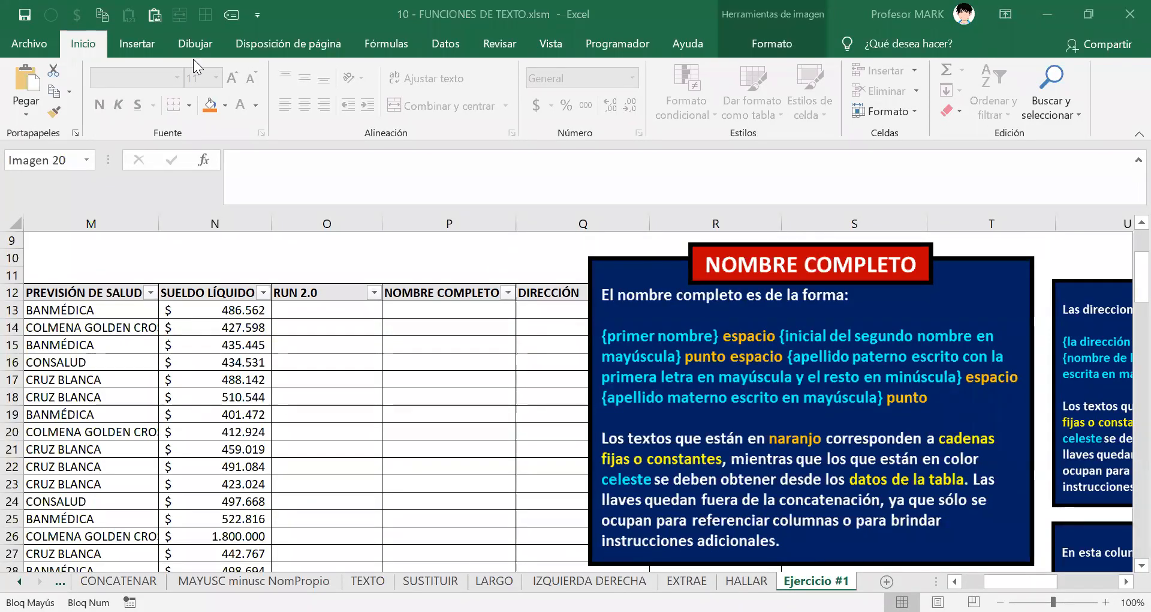
Step: Bring the NOMBRE COMPLETO, DIRECCIÓN and NACIMIENTO notes back toward the table
click(855, 294)
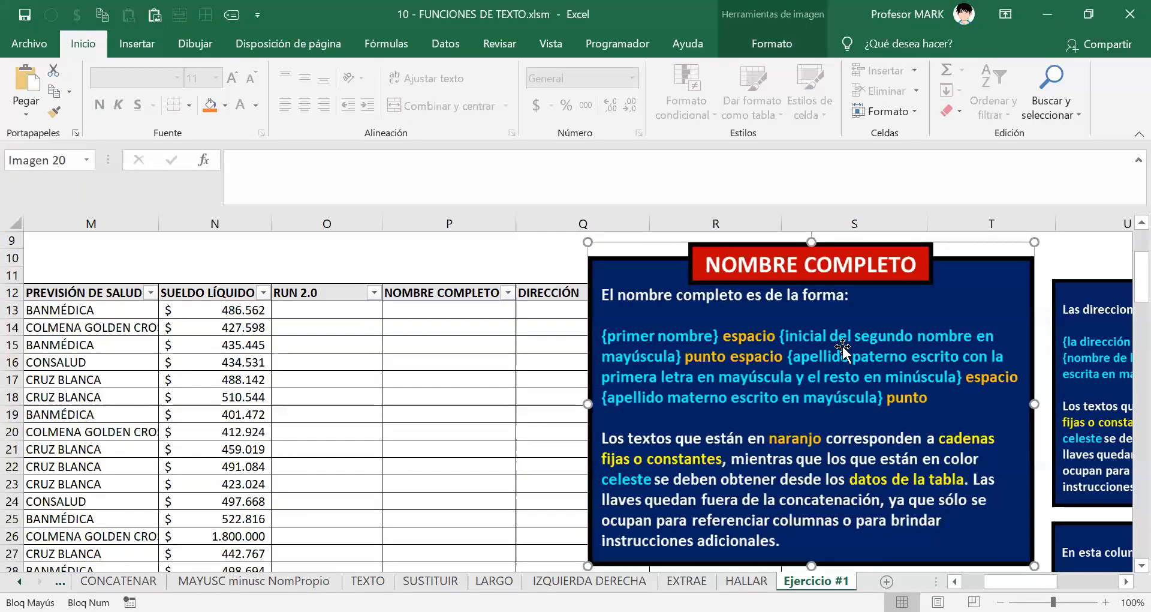
drag(791, 363, 356, 356)
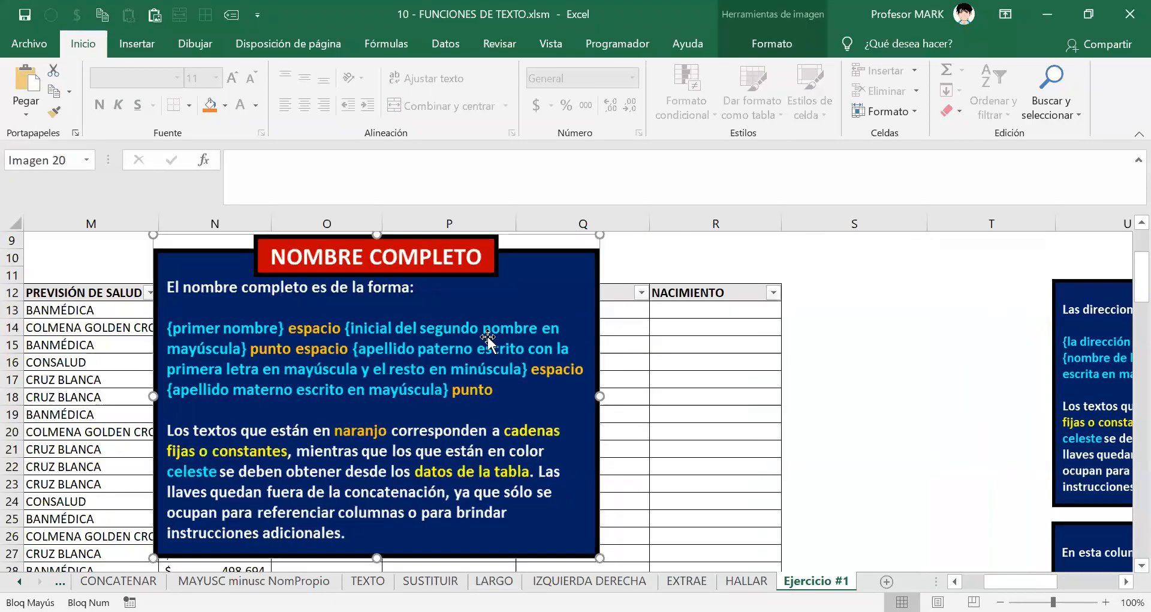
drag(1118, 413, 775, 402)
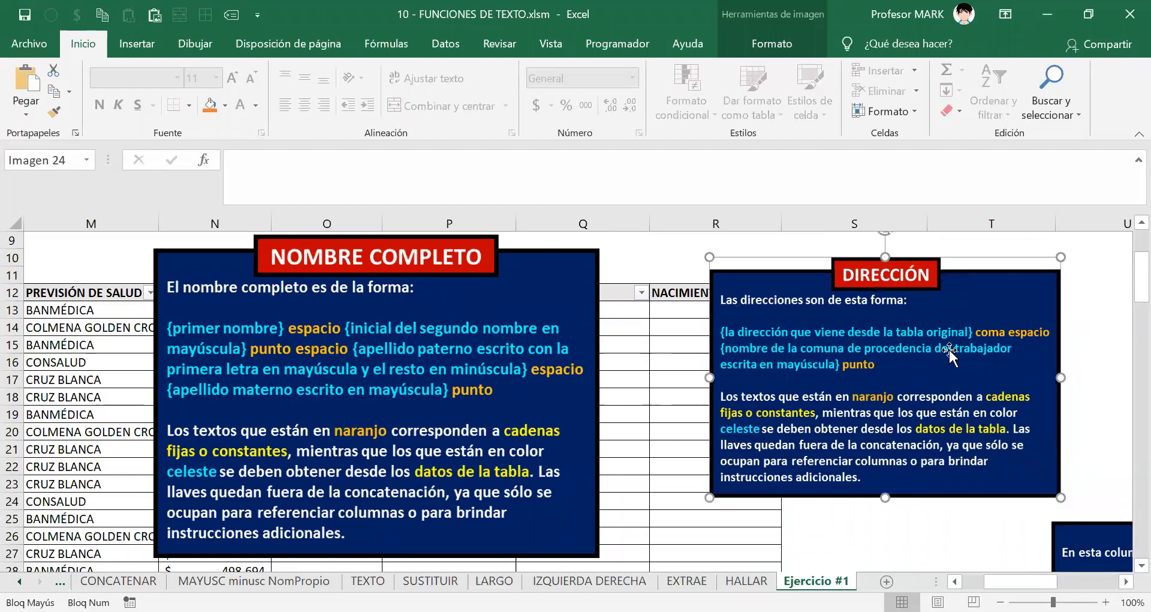
scroll(1080, 503, down, 1)
drag(1088, 510, 713, 432)
Step: Return the NACIMIENTO and DIRECCIÓN notes beyond the table and place the NOMBRE COMPLETO note over columns O to R
drag(785, 422, 1073, 514)
drag(874, 326, 1037, 363)
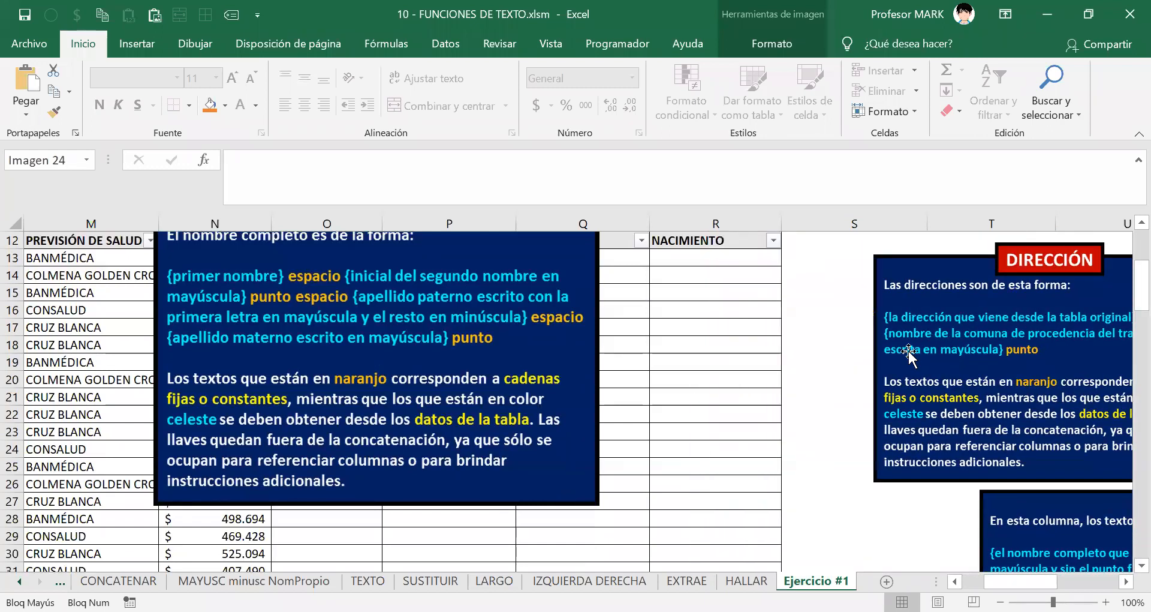
scroll(602, 393, up, 2)
drag(498, 369, 639, 346)
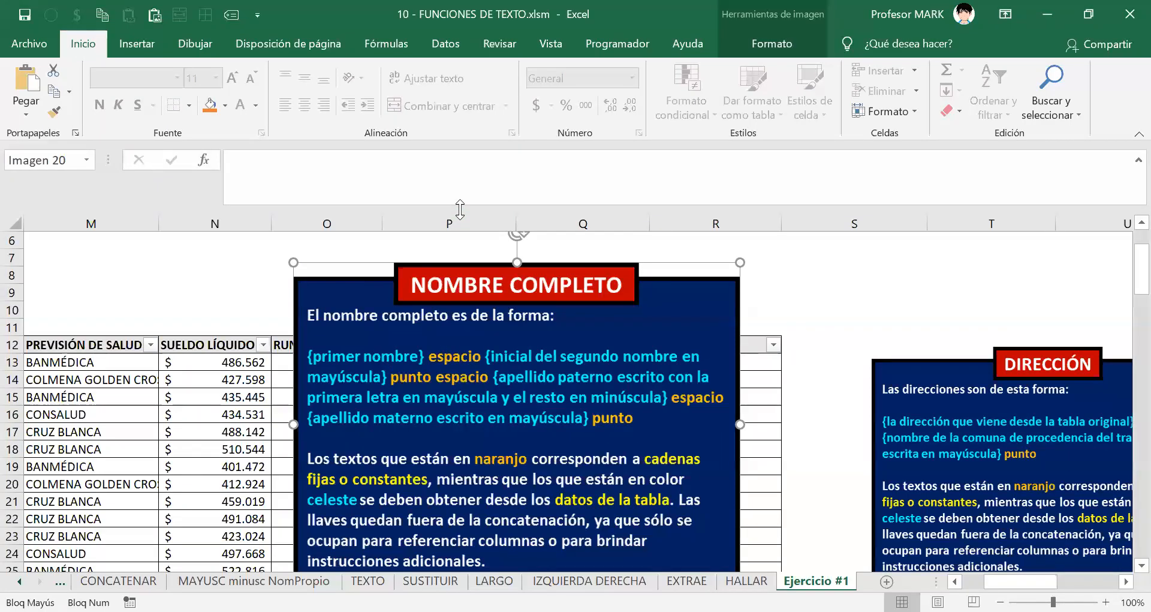
Step: Examine the fixed strings and table data required by the NOMBRE COMPLETO note's name format
key(alt+Tab)
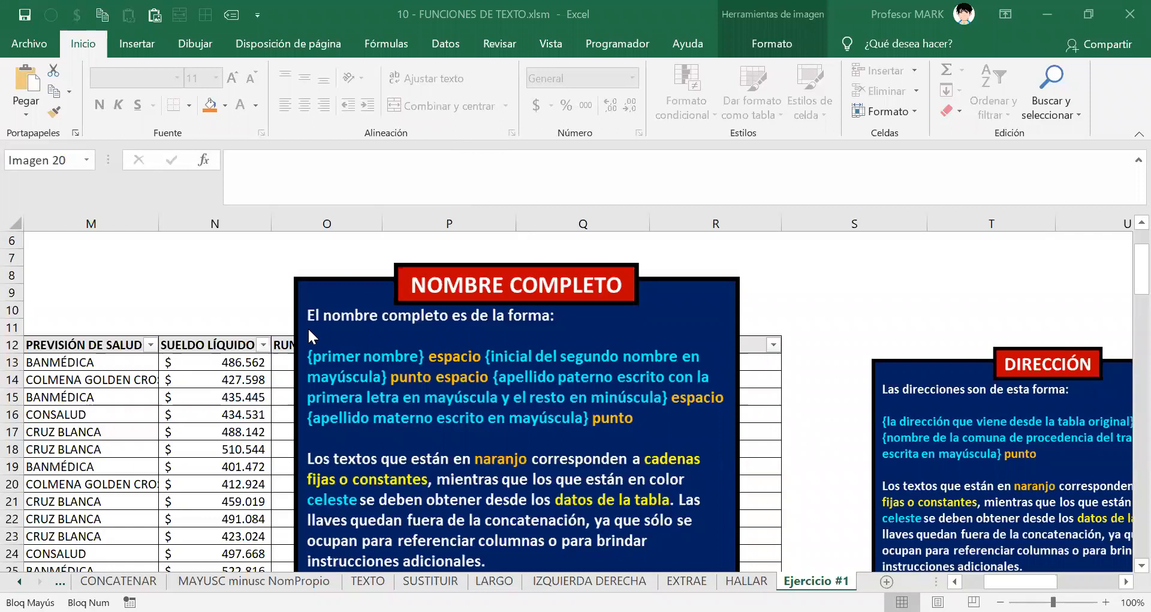
drag(308, 329, 309, 379)
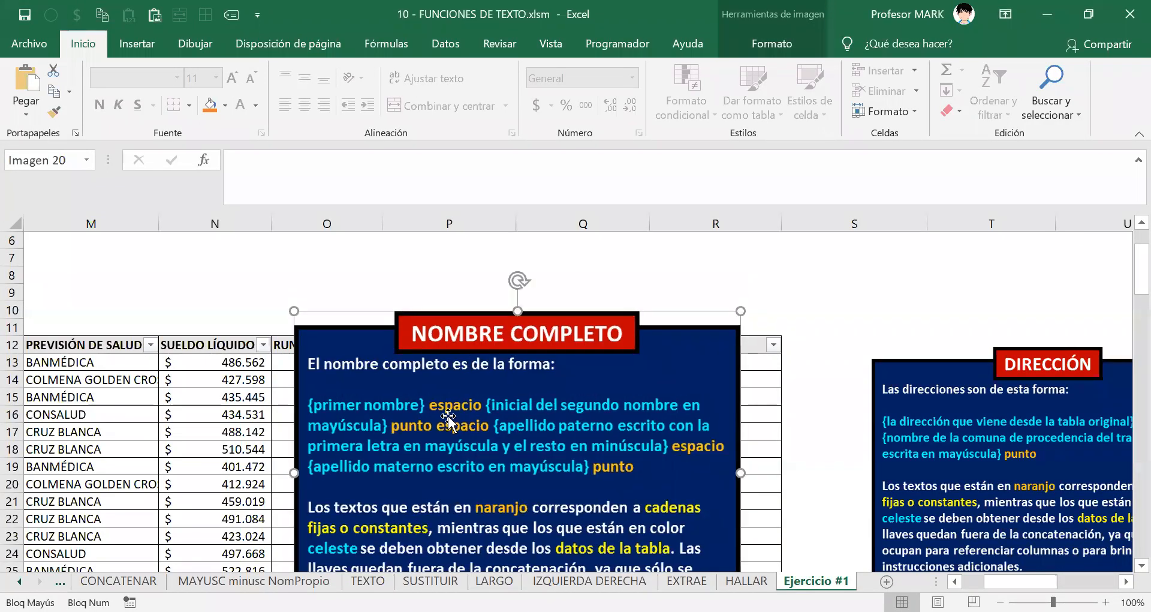
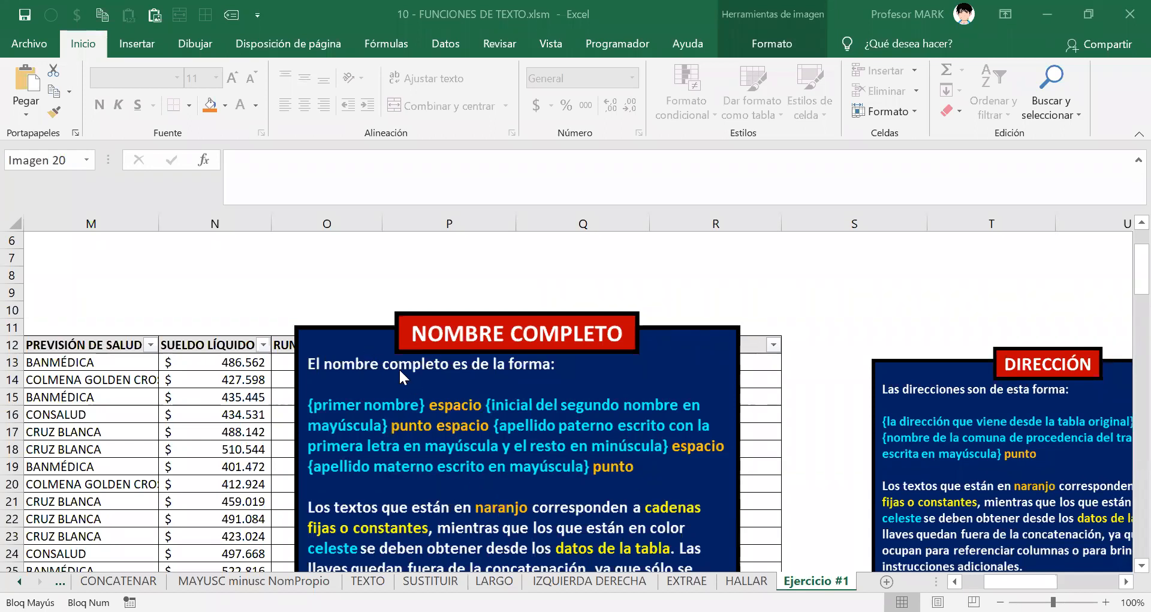
mouse_move(528, 425)
mouse_down()
mouse_move(708, 435)
mouse_move(515, 441)
mouse_up()
scroll(708, 435, down, 1)
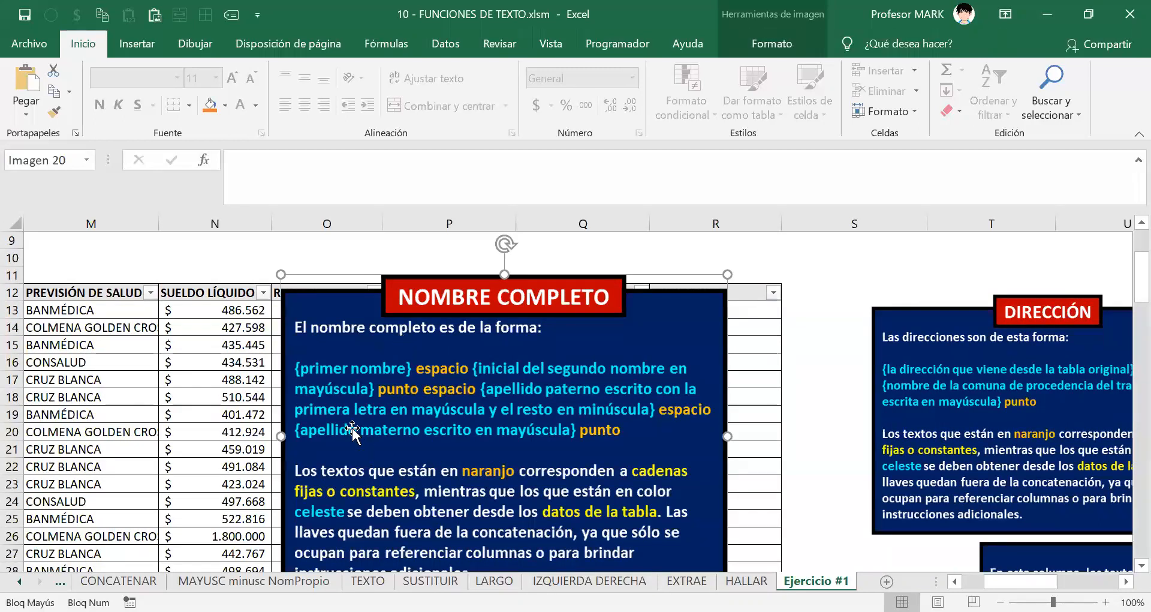
key(alt+Tab)
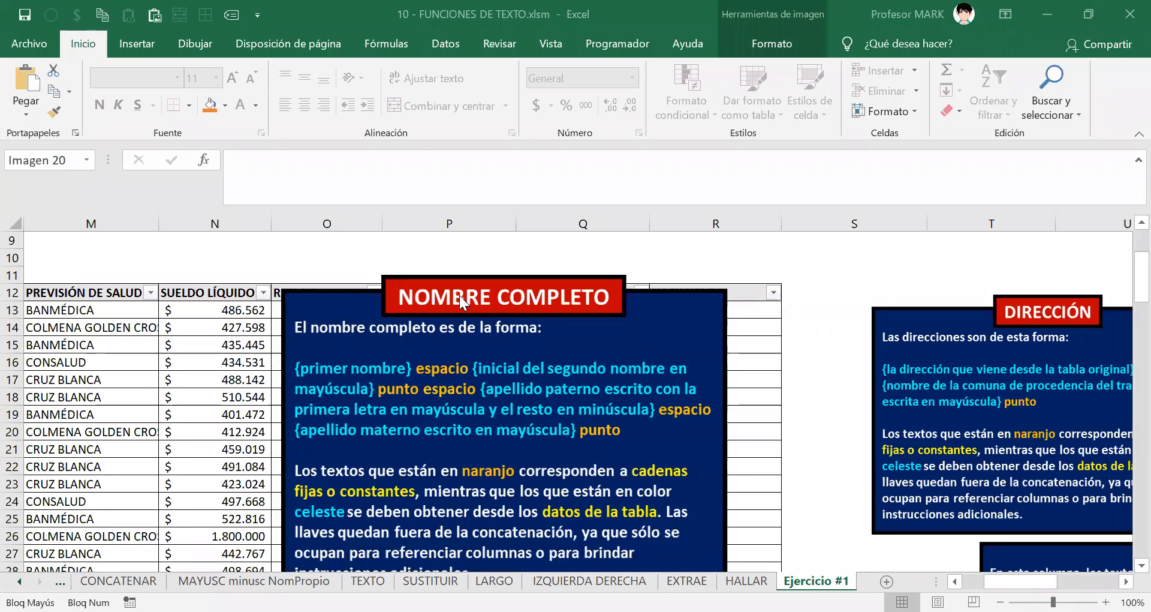
scroll(595, 444, down, 1)
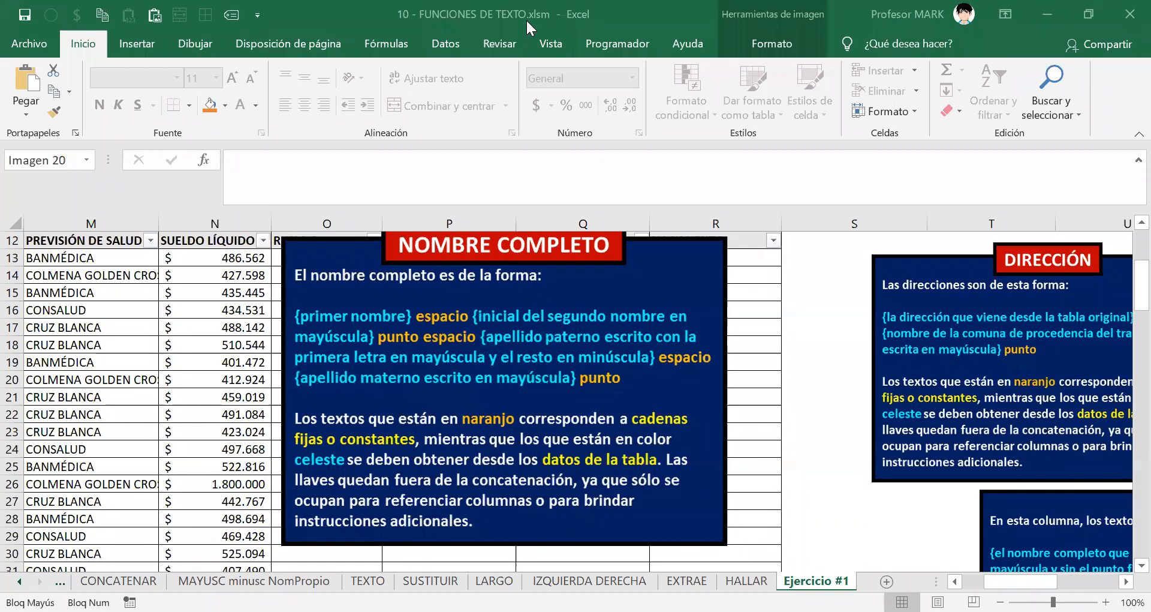
scroll(412, 409, up, 2)
drag(525, 444, 431, 490)
scroll(423, 380, down, 2)
Step: Move the NOMBRE COMPLETO note off the NOMBRE COMPLETO column and shift the DIRECCIÓN note so the two don't overlap
drag(423, 380, 755, 362)
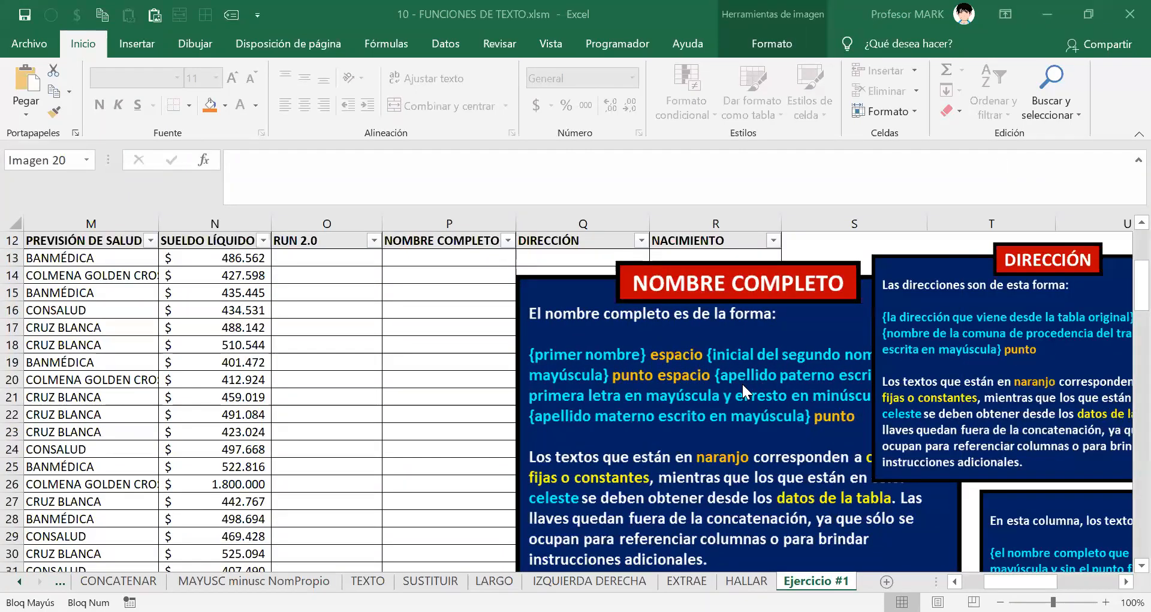
drag(1124, 300, 1130, 305)
scroll(1131, 305, right, 1)
drag(834, 336, 965, 329)
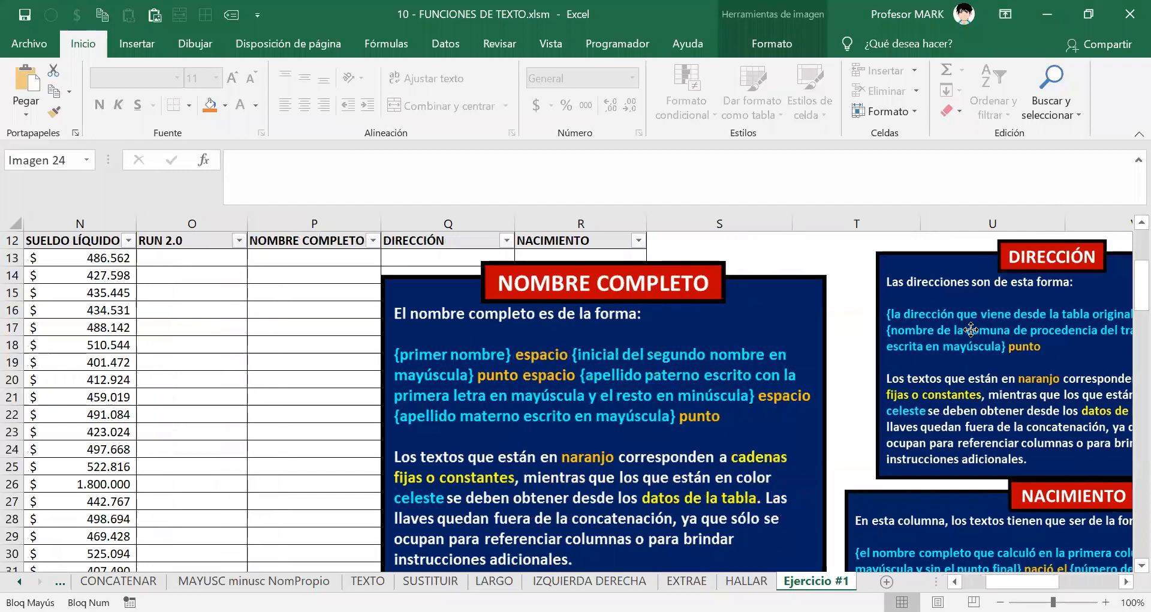
drag(539, 376, 573, 356)
Step: Start the NOMBRE COMPLETO formula in P13 with a reference to the row's PRIMER NOMBRE
click(254, 259)
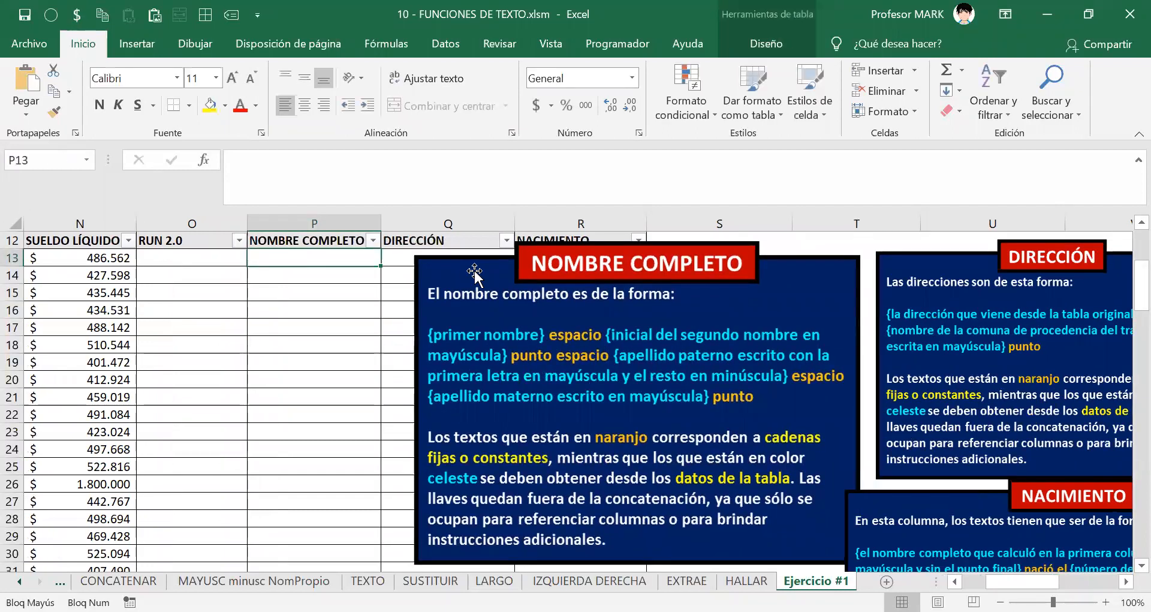
text(=)
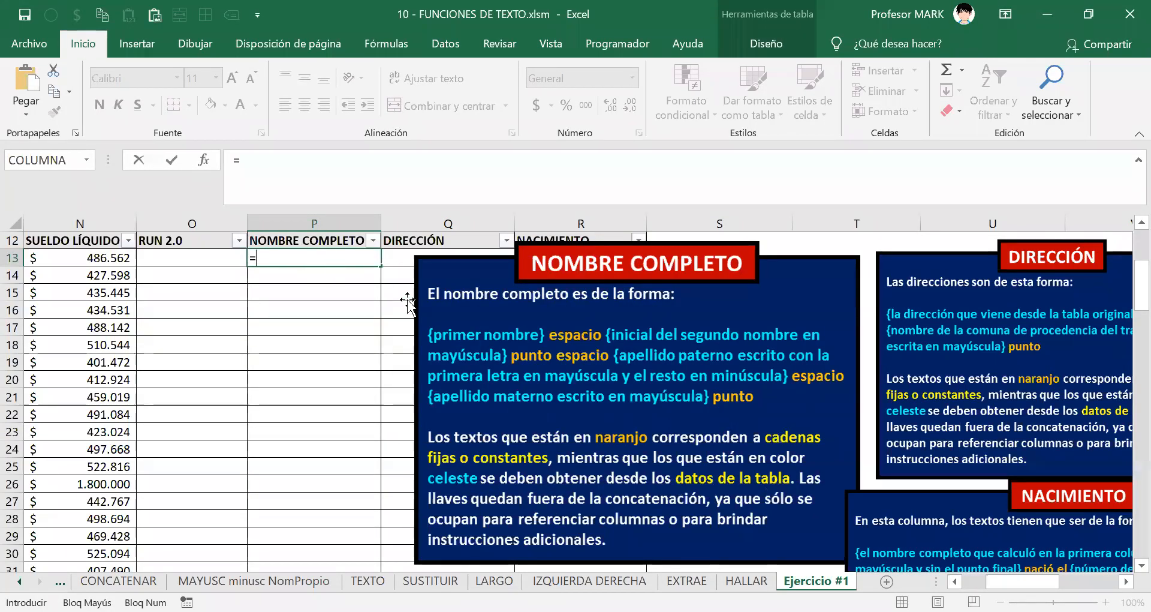
click(264, 257)
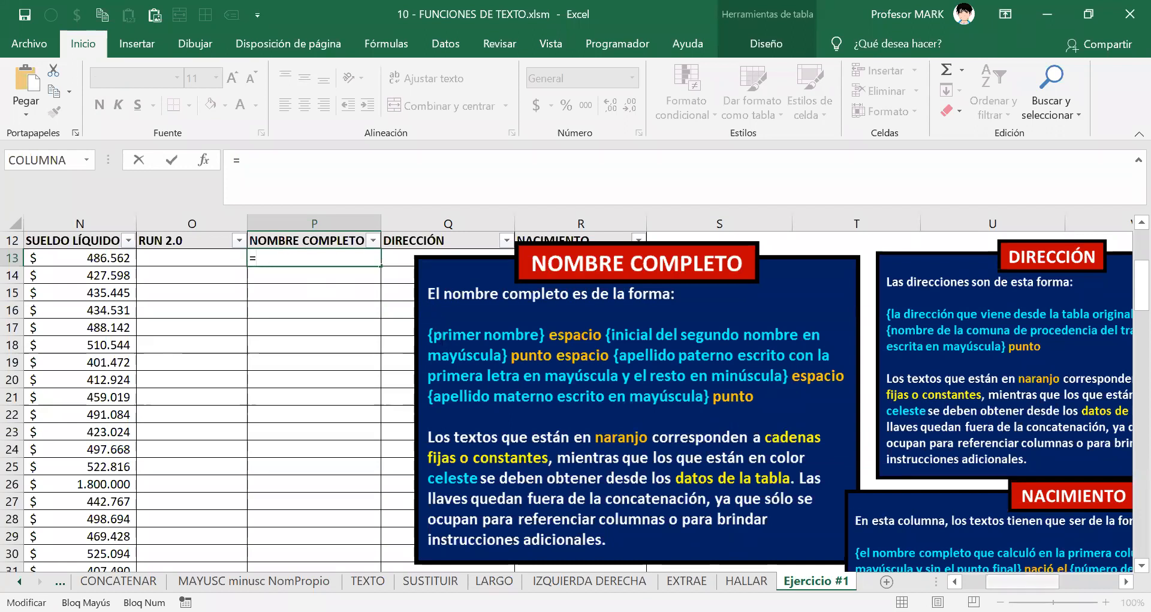
scroll(875, 517, left, 10)
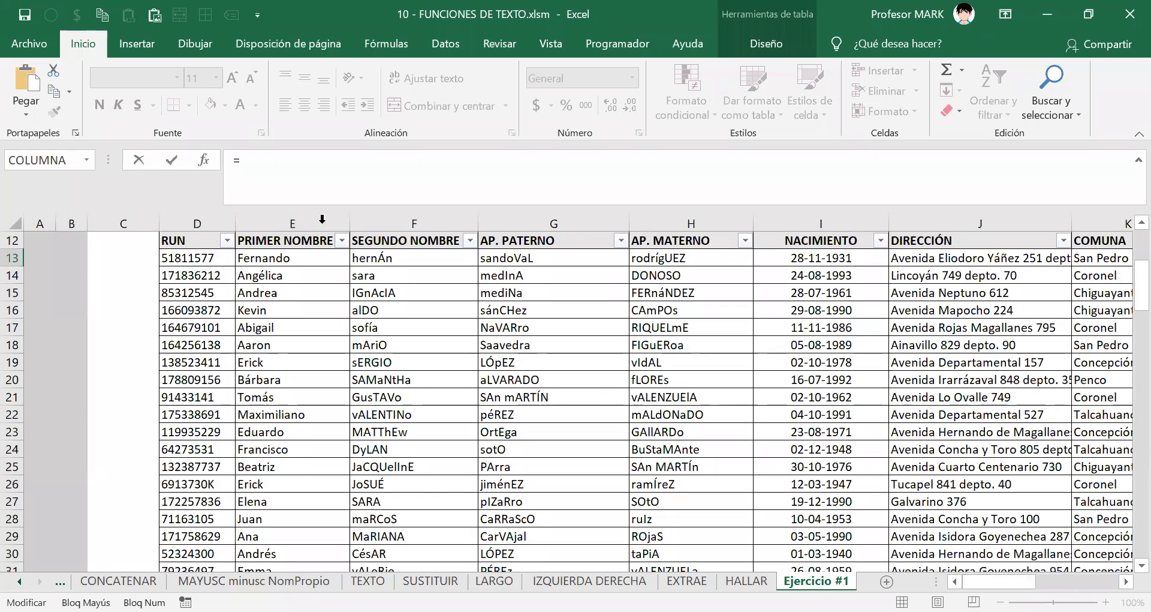
click(288, 256)
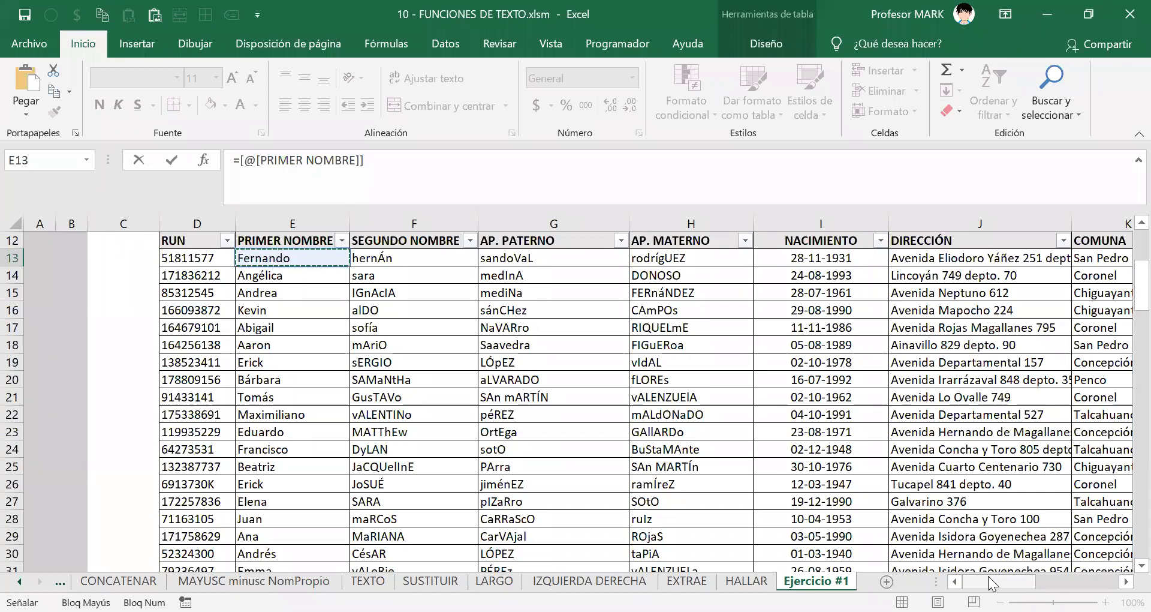
Step: Join a fixed space, &" ", to the first-name reference in the P13 formula
drag(999, 581, 1019, 581)
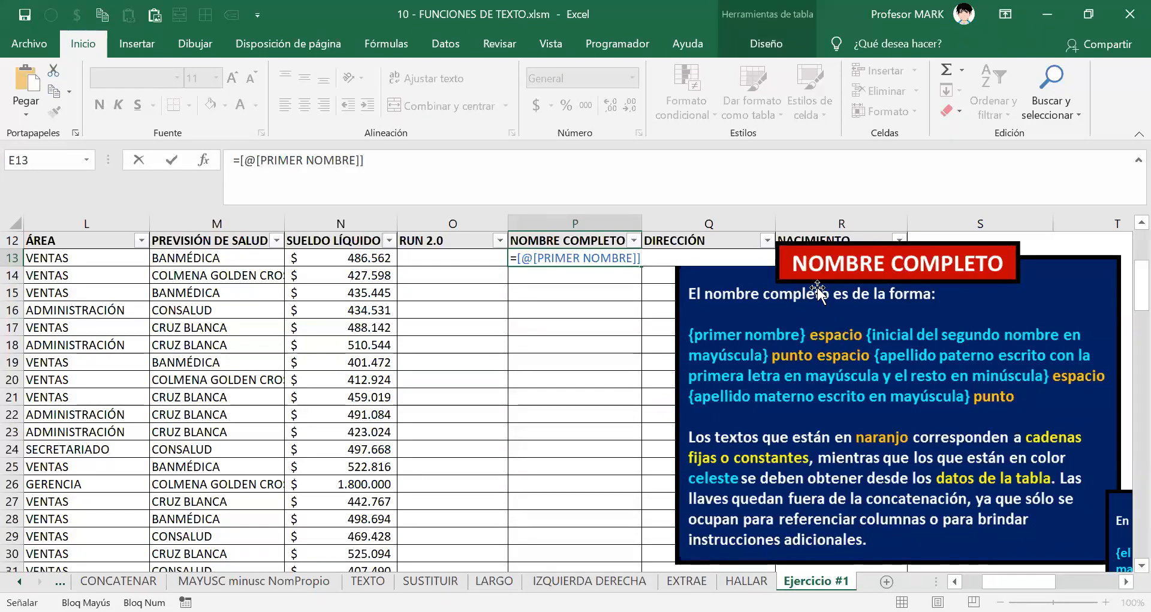
click(1127, 582)
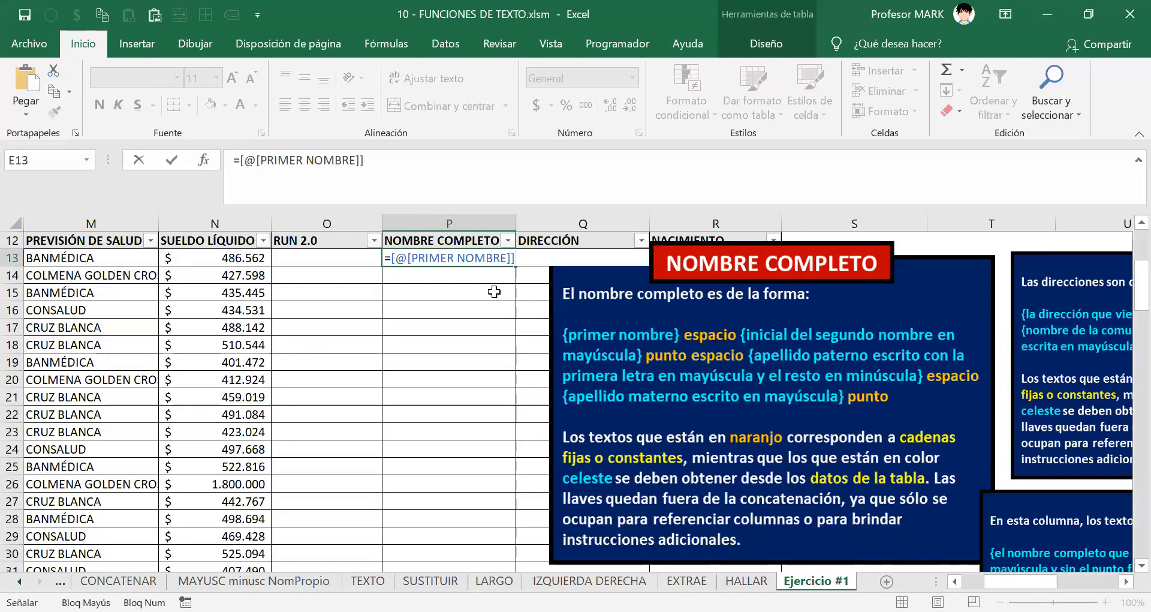
text(&)
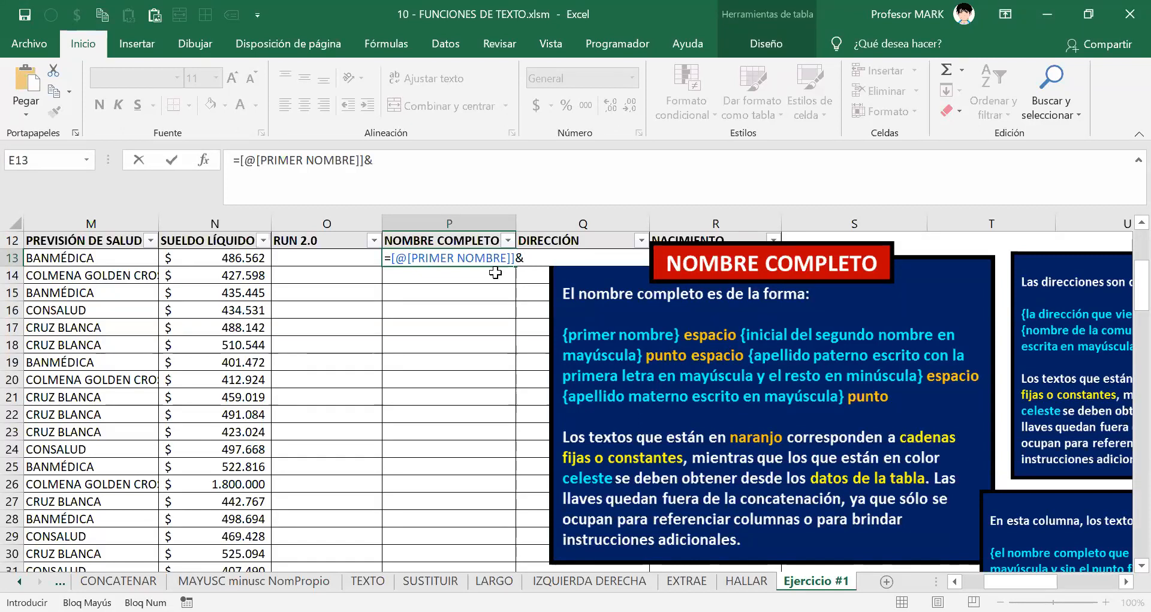
key(Caps_Lock)
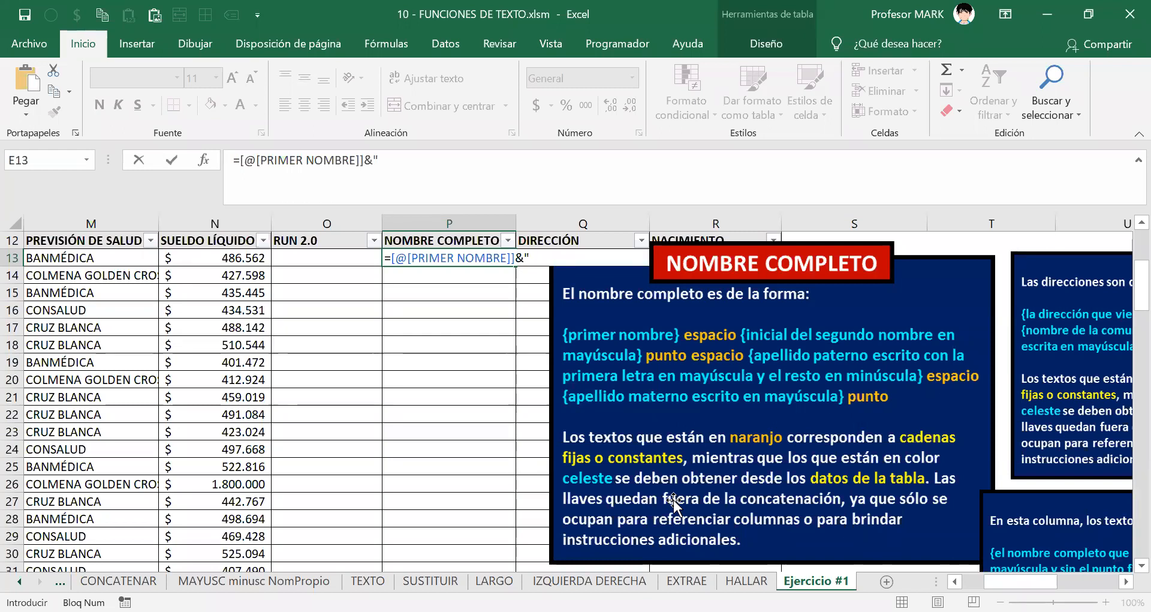
text(")
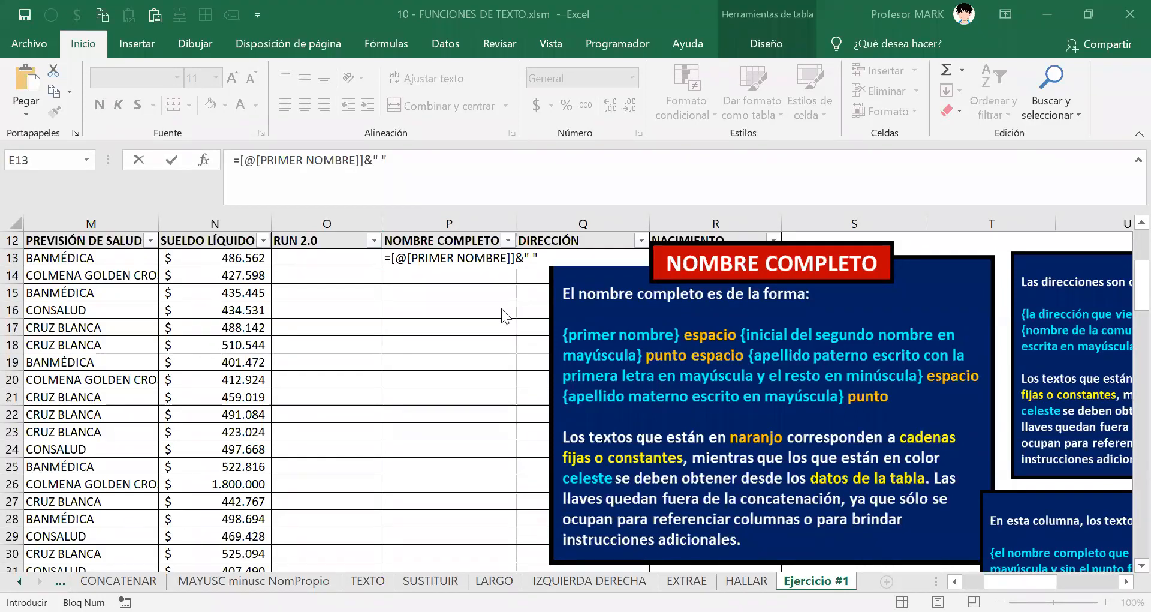
Step: Store the unfinished P13 formula as text by putting a space before its equals sign
double_click(387, 259)
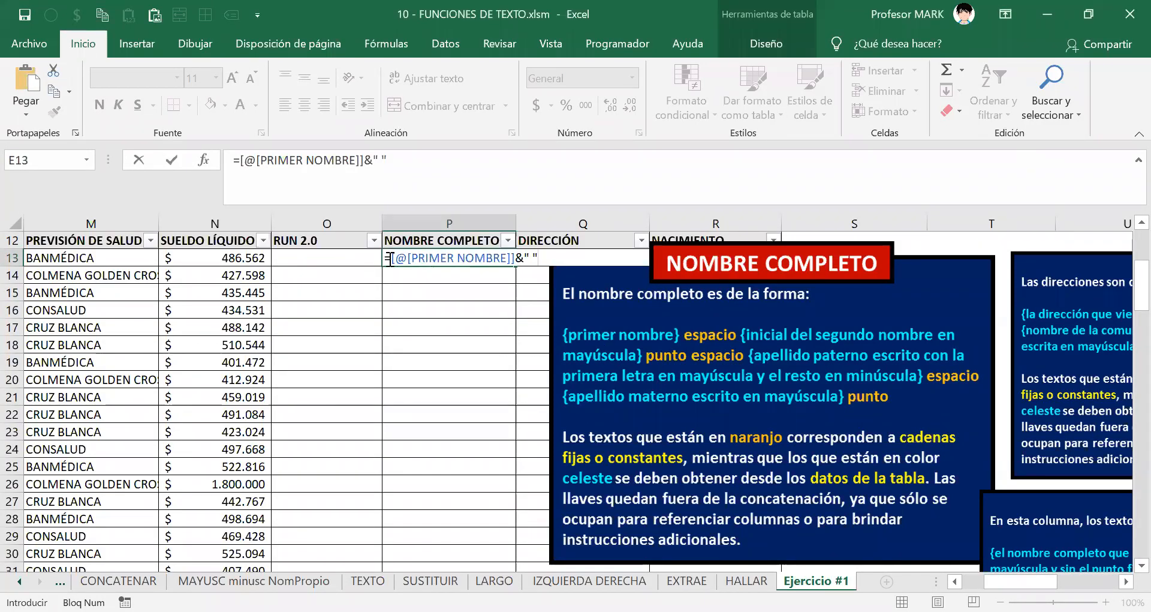
click(387, 259)
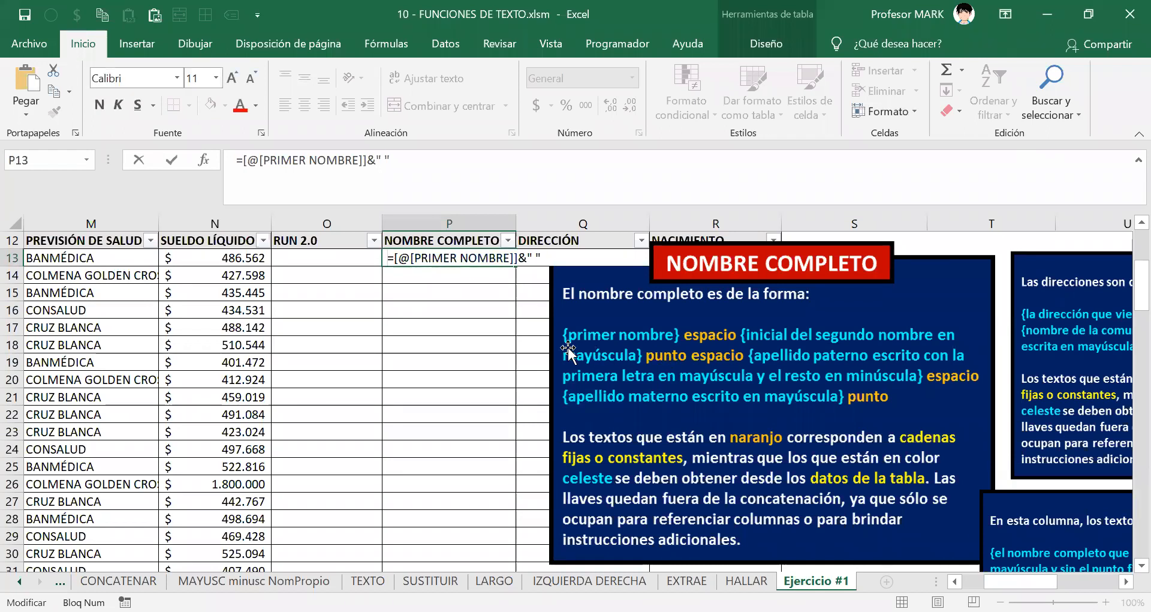
key(Return)
Step: Slightly enlarge the NOMBRE COMPLETO note and place it from column Q onward, clear of the NOMBRE COMPLETO column
scroll(793, 389, down, 1)
drag(902, 383, 727, 413)
scroll(678, 389, up, 2)
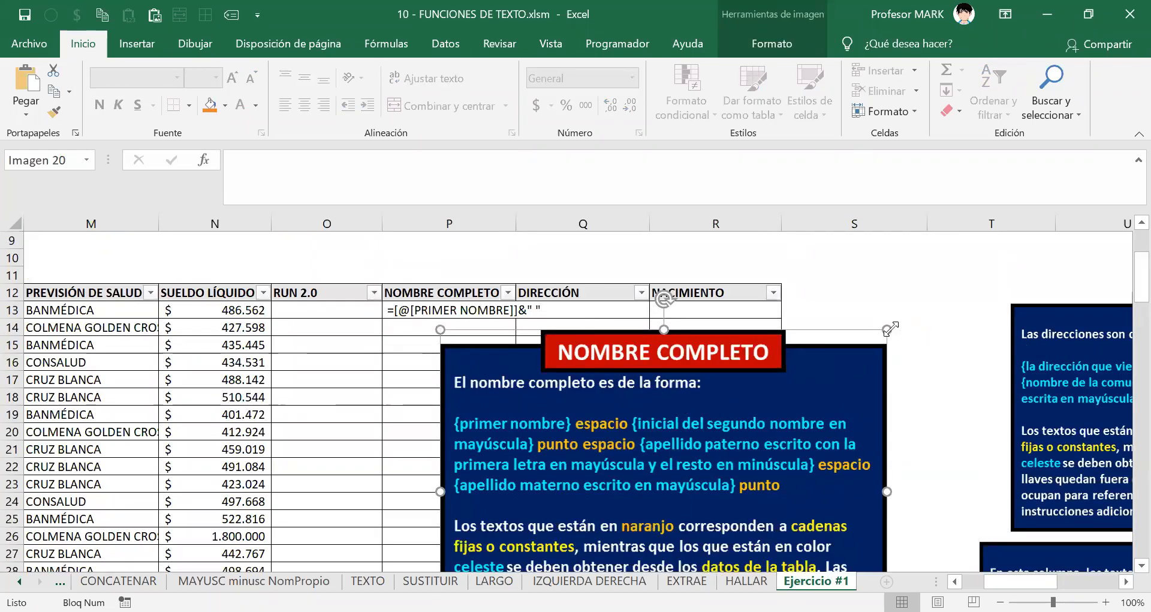
drag(890, 326, 802, 397)
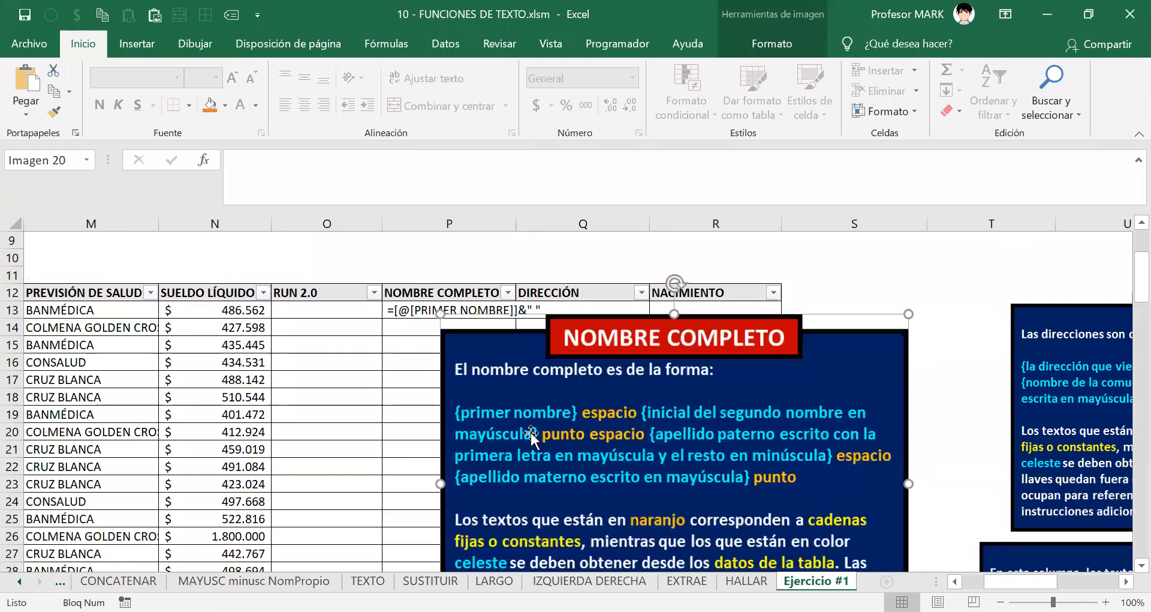
drag(670, 342, 691, 367)
Step: Turn the P13 text back into a formula by removing its leading space, and append & for the next part
click(390, 315)
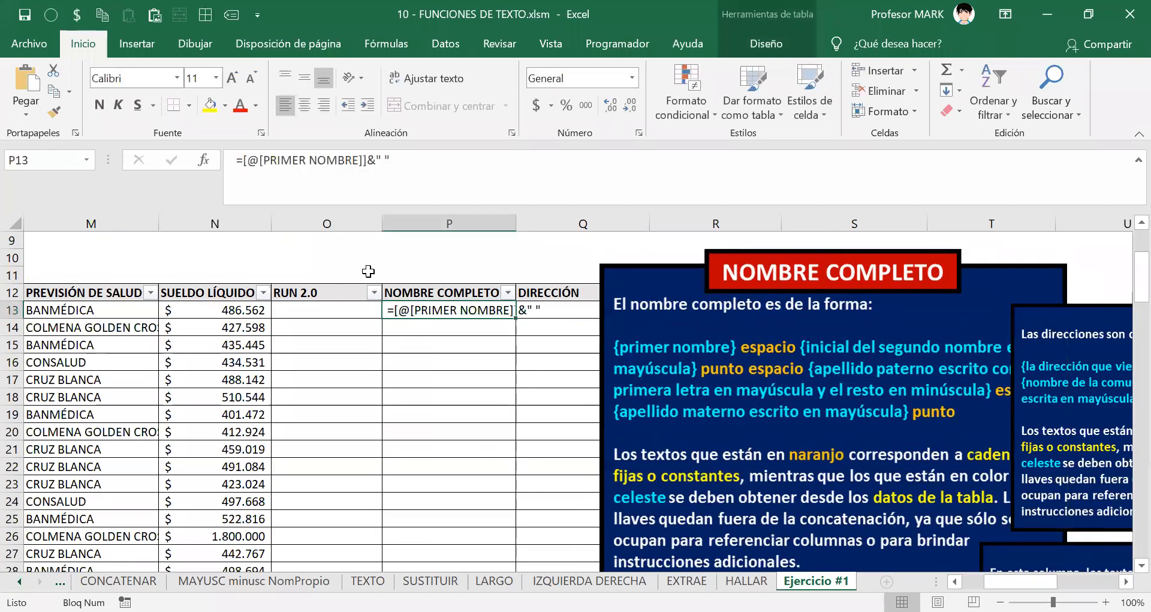
double_click(387, 315)
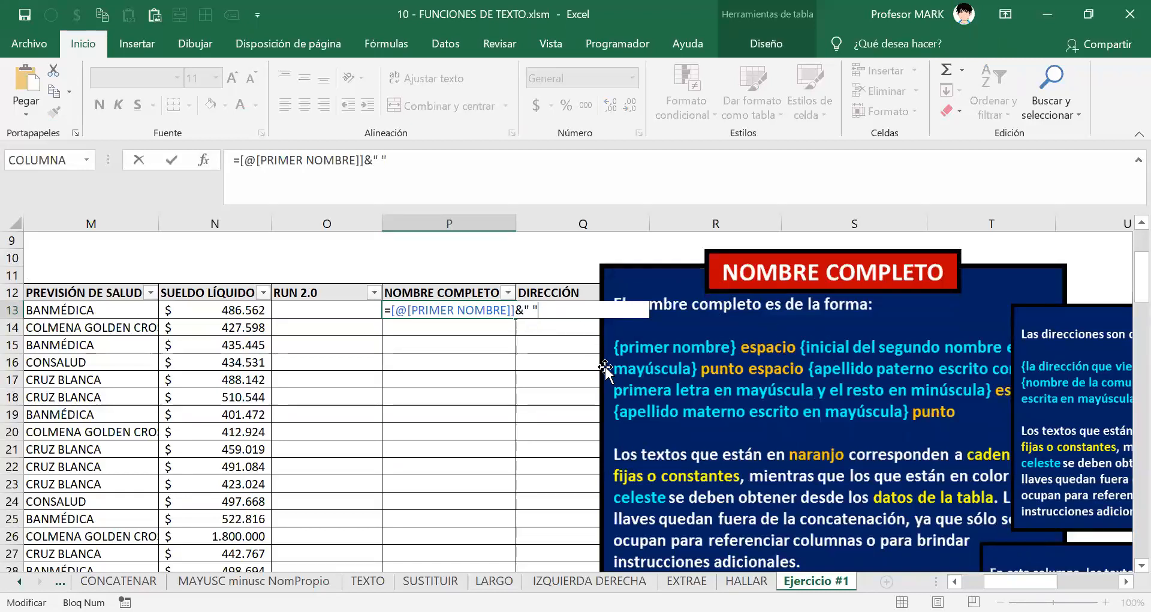
text(&)
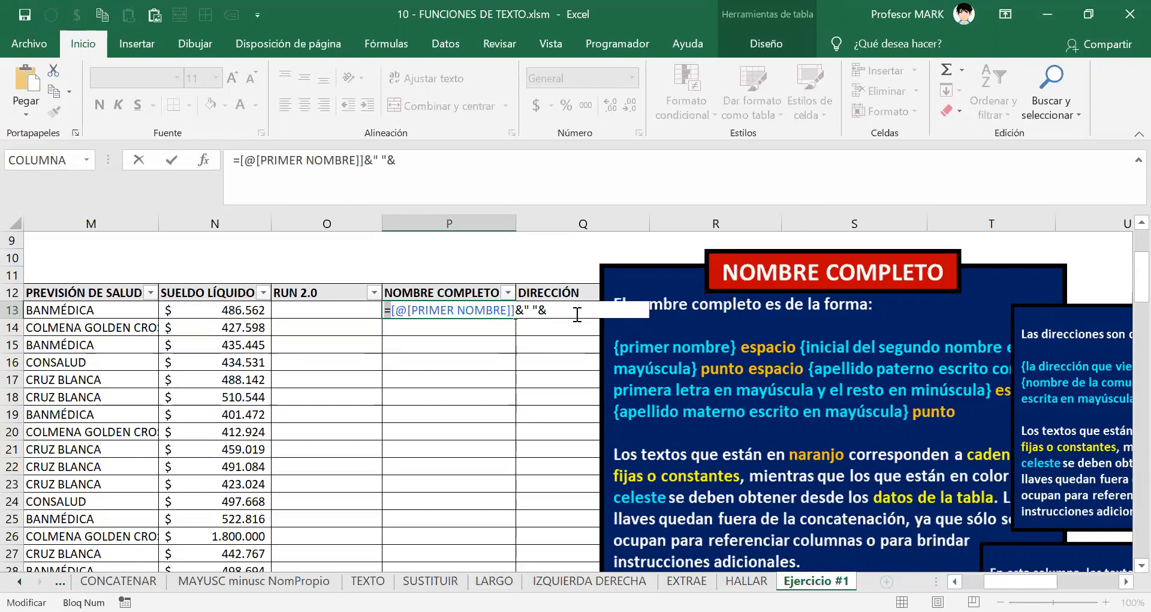
text(=ma)
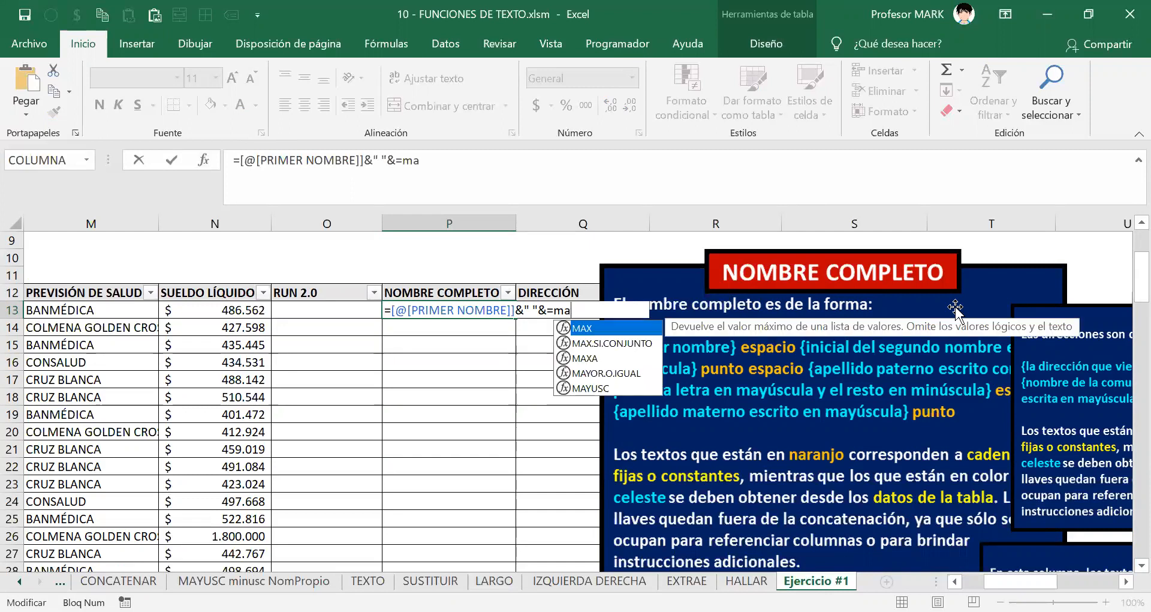
key(BackSpace)
key(BackSpace)
key(BackSpace)
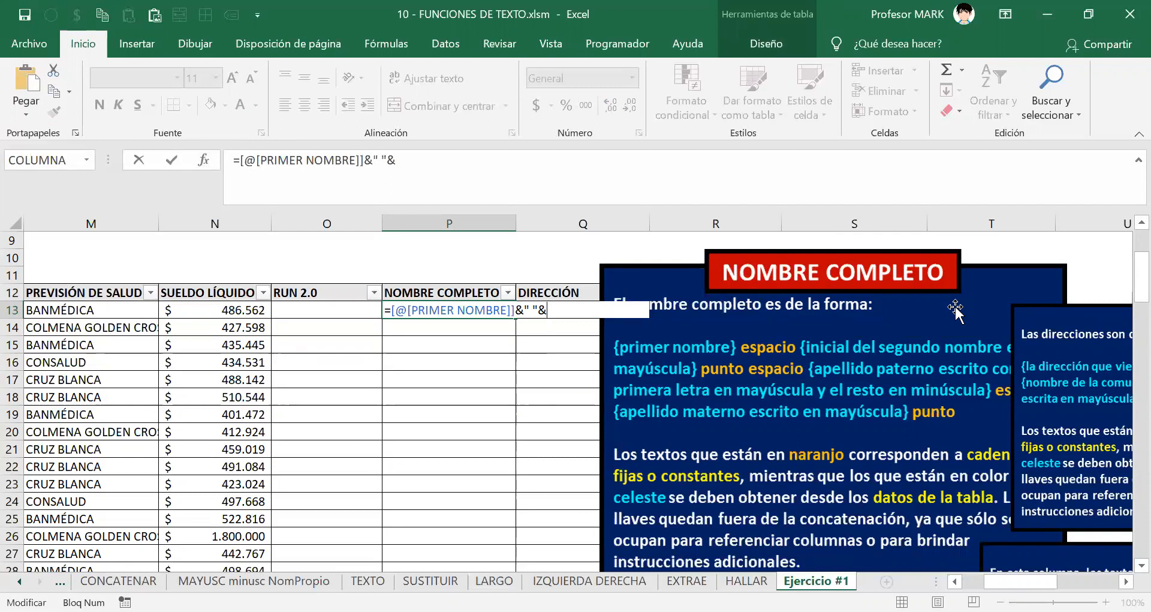
Step: Add the MAYUSC function after the joined space in the P13 formula
text(mayu)
key(Tab)
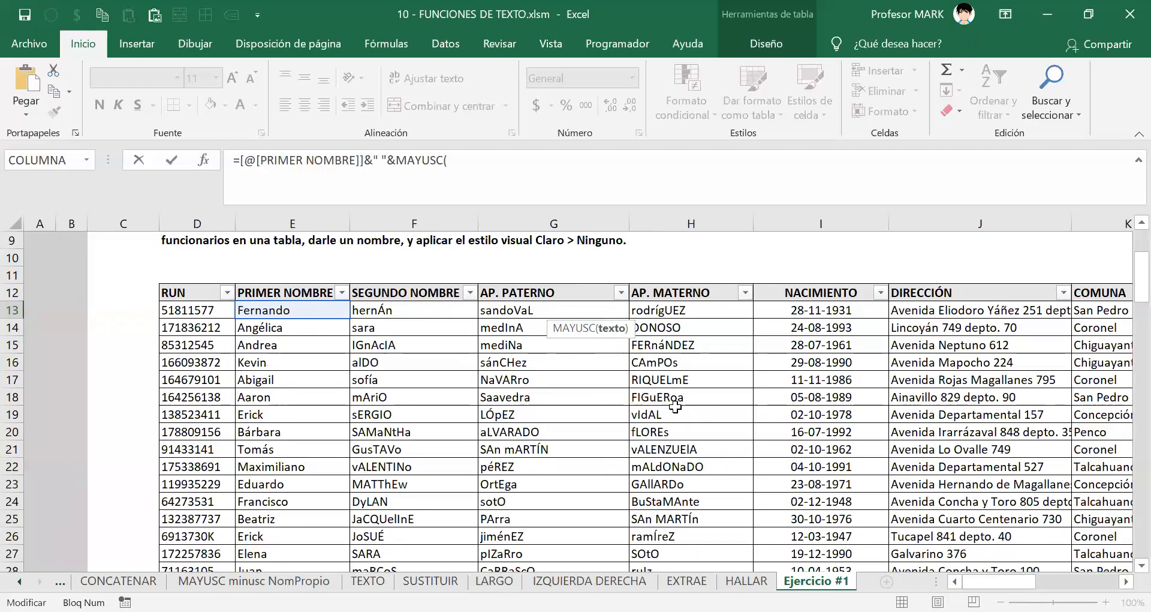
drag(999, 581, 1021, 581)
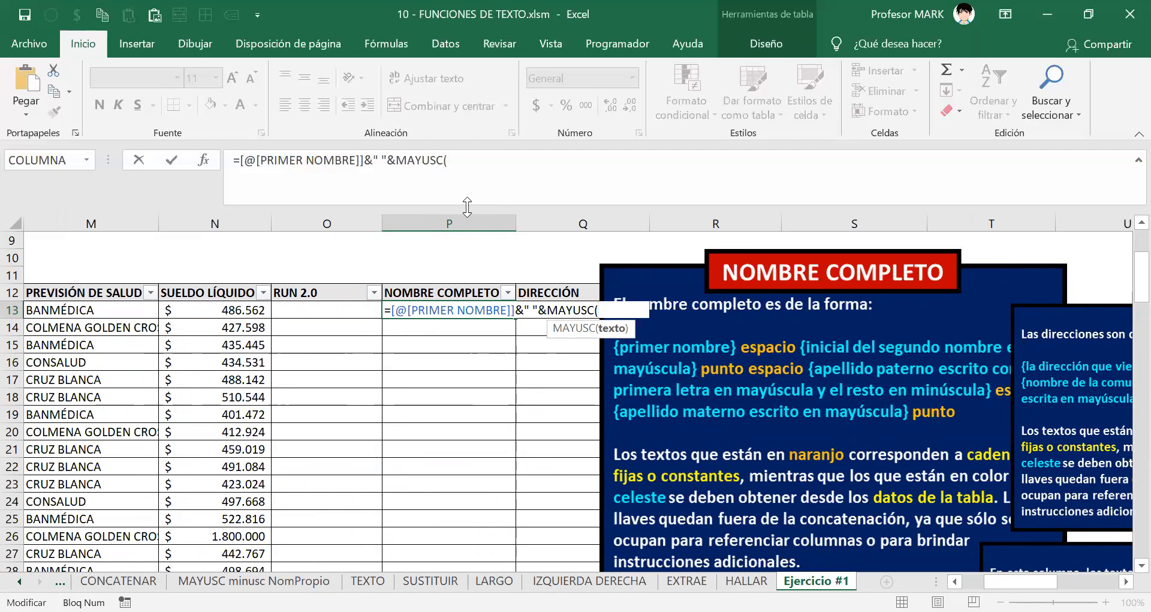
click(624, 302)
click(998, 581)
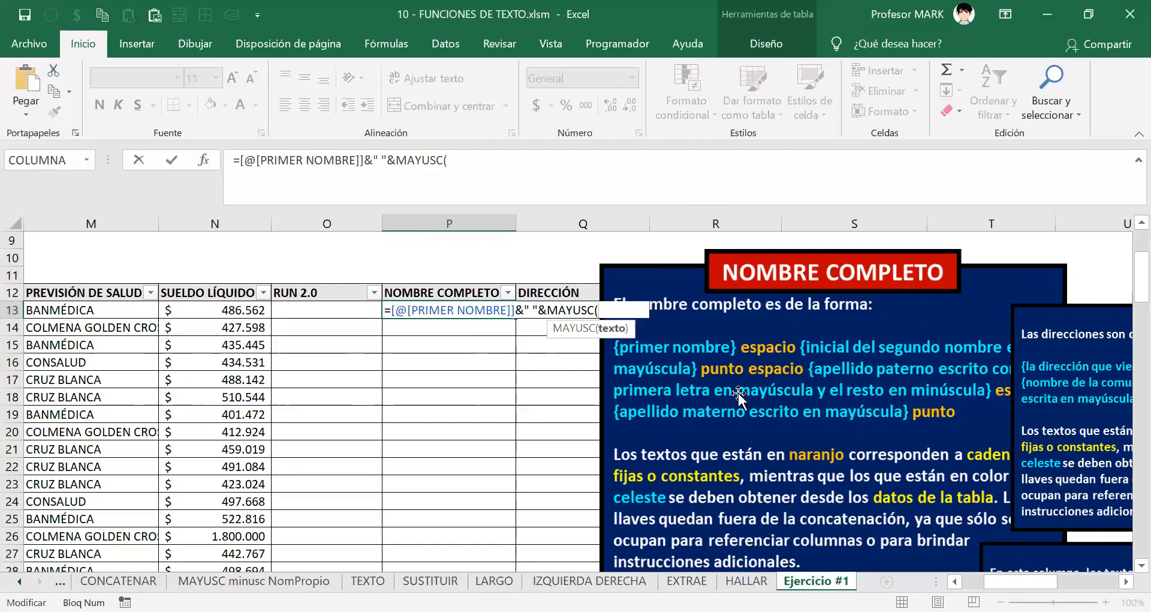
key(alt+Tab)
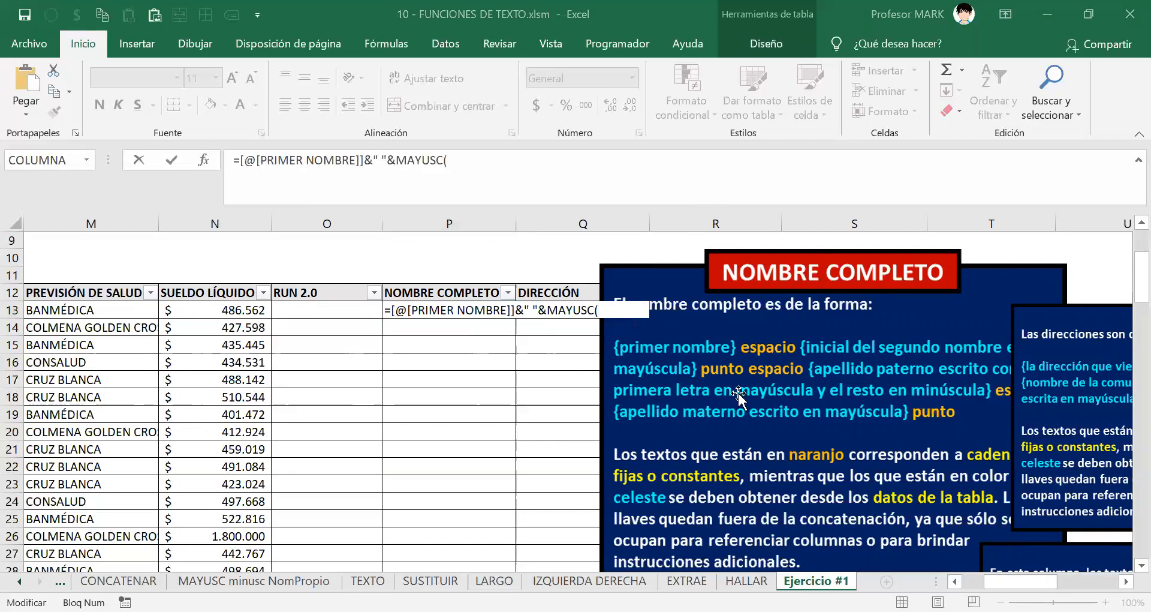
click(606, 311)
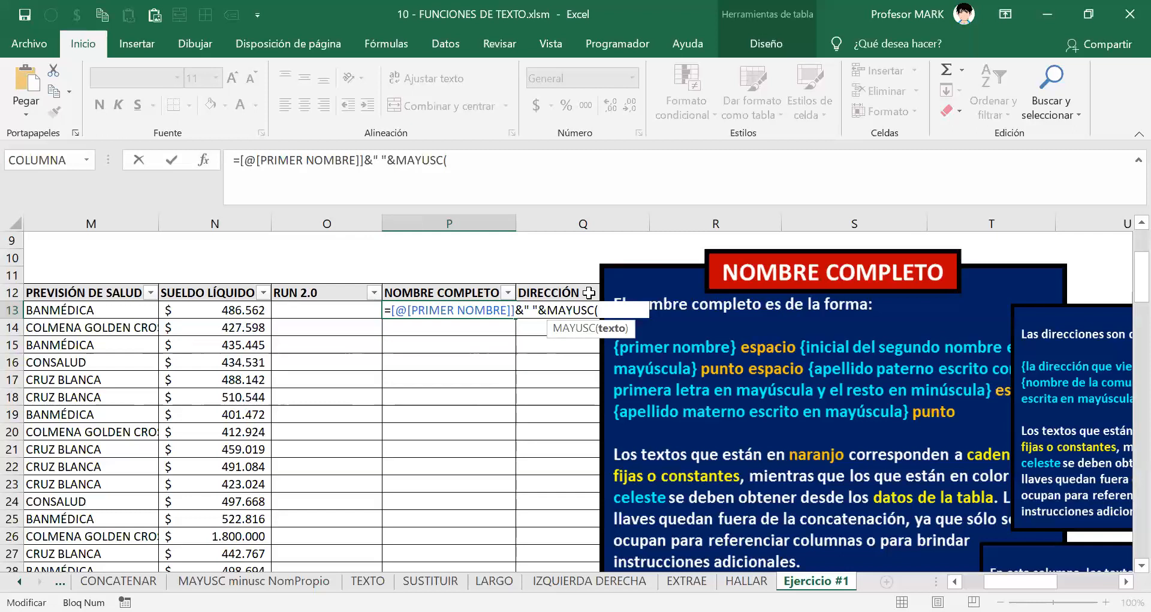
Step: Nest IZQUIERDA([@[SEGUNDO NOMBRE]]) inside MAYUSC to extract the second name's initial
text(IZQUIERDA()
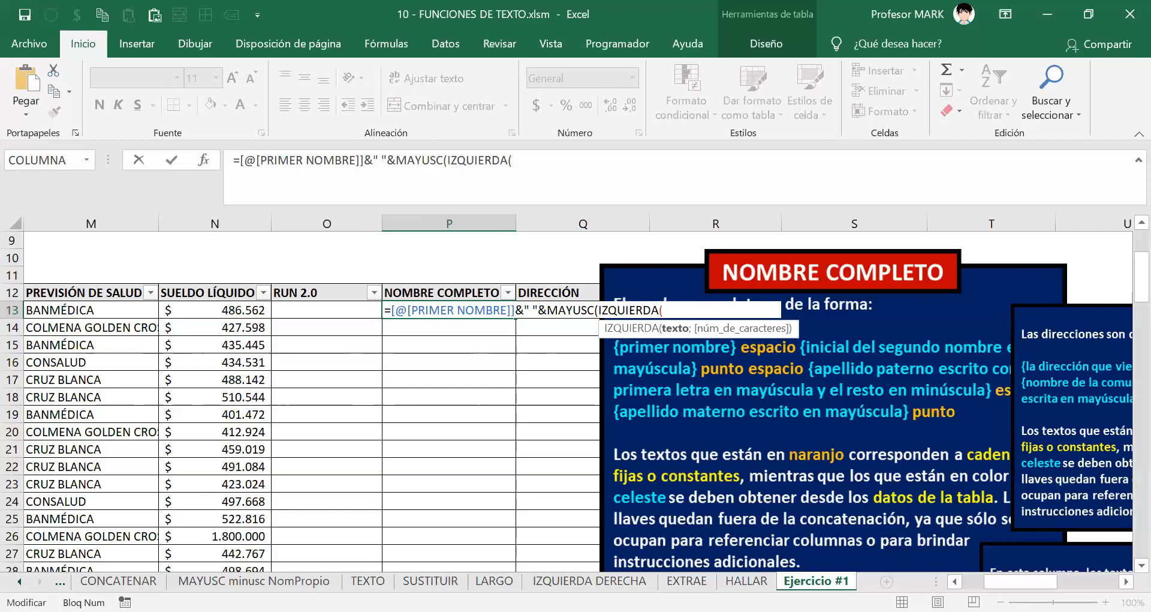
click(966, 582)
click(399, 313)
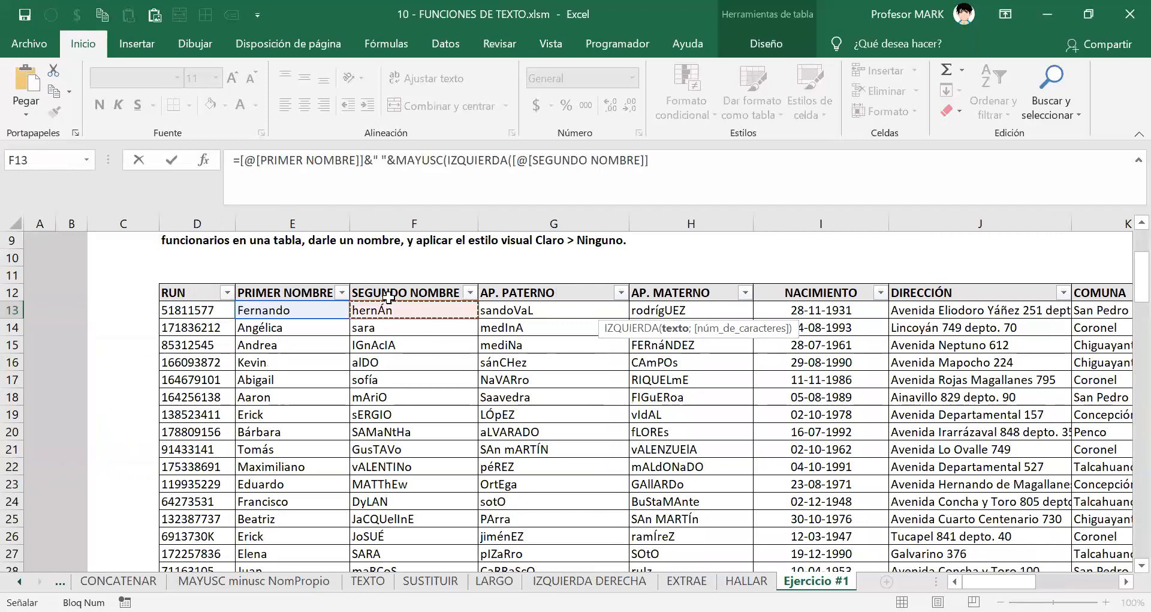
drag(995, 581, 1016, 582)
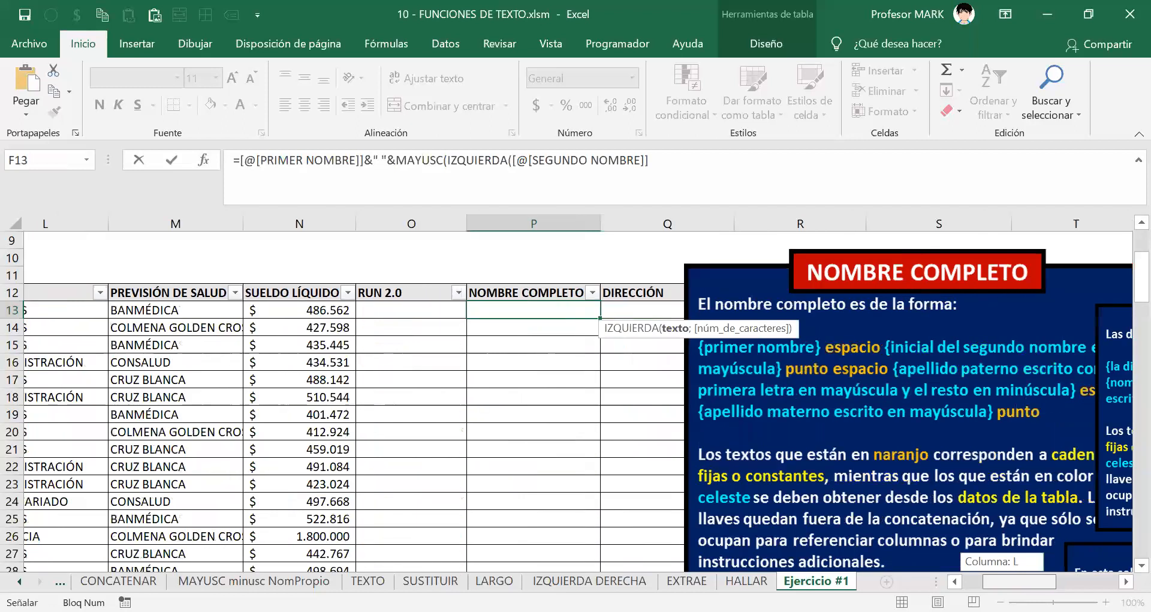
click(1126, 581)
click(1126, 581)
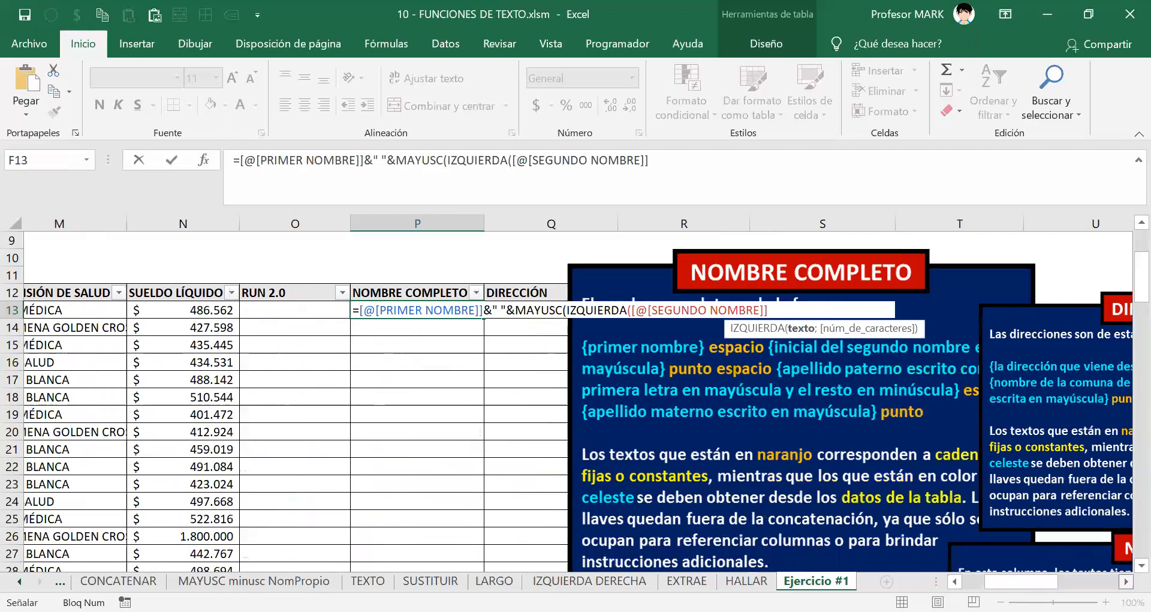
click(1126, 581)
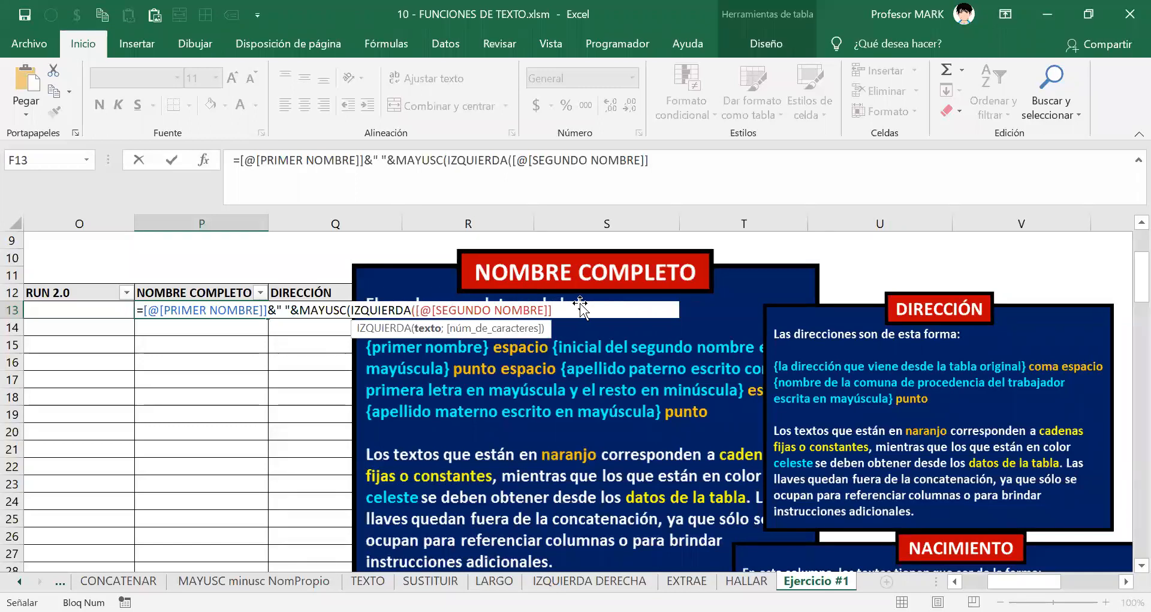
text())
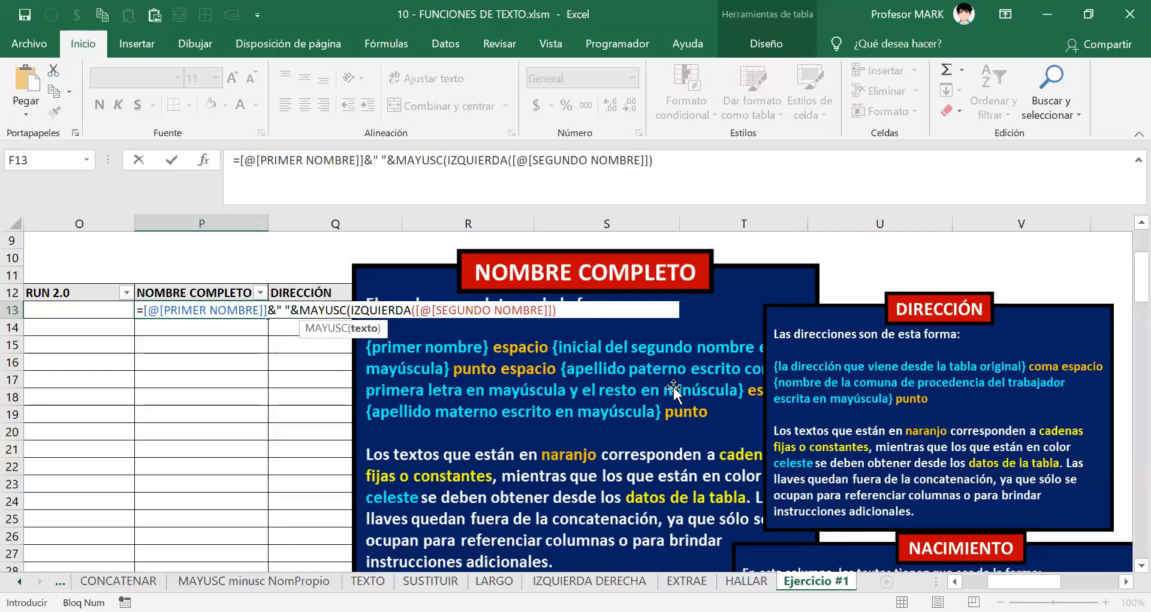
Step: Try replacing the IZQUIERDA expression inside MAYUSC with "h", and undo the replacement
drag(351, 310, 578, 319)
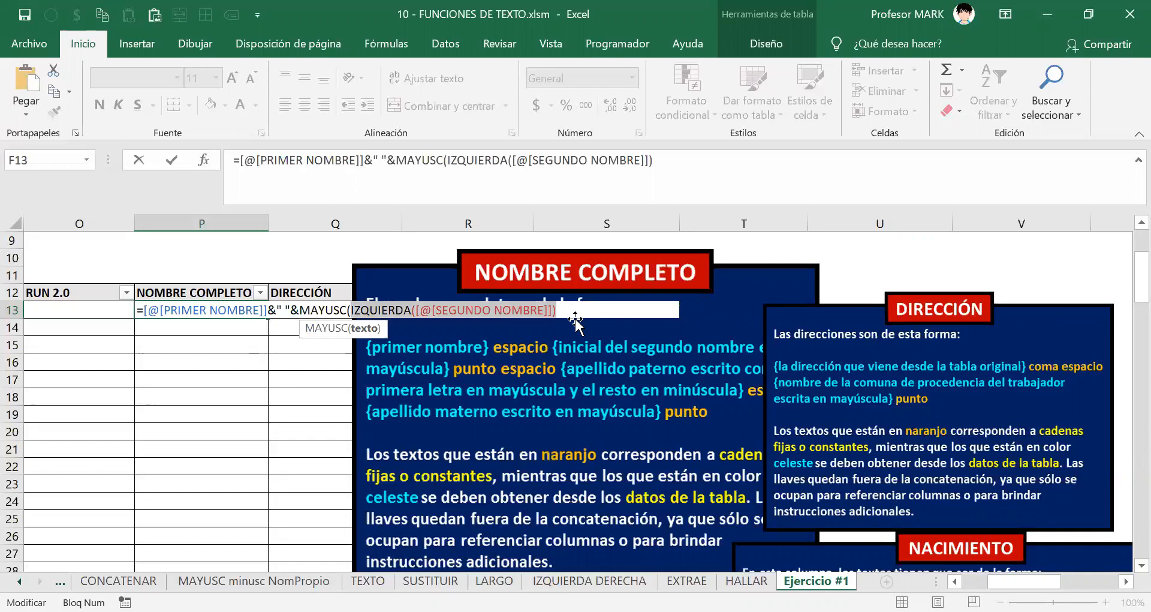
text("h")
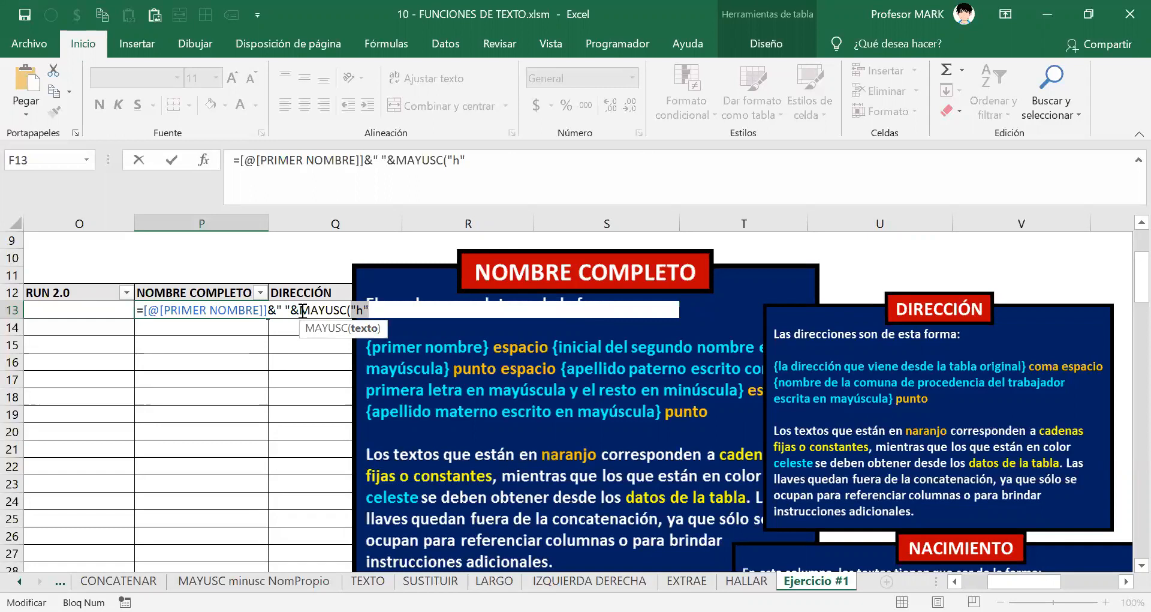
key(ctrl+z)
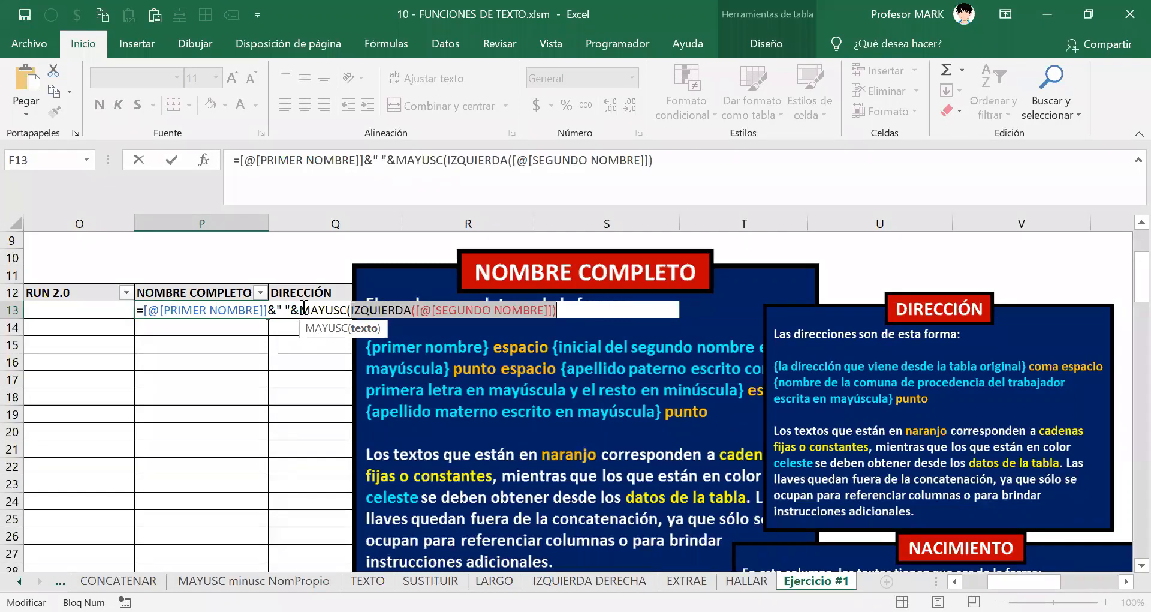
Step: Complete the MAYUSC function by closing its parenthesis after the IZQUIERDA expression
click(587, 308)
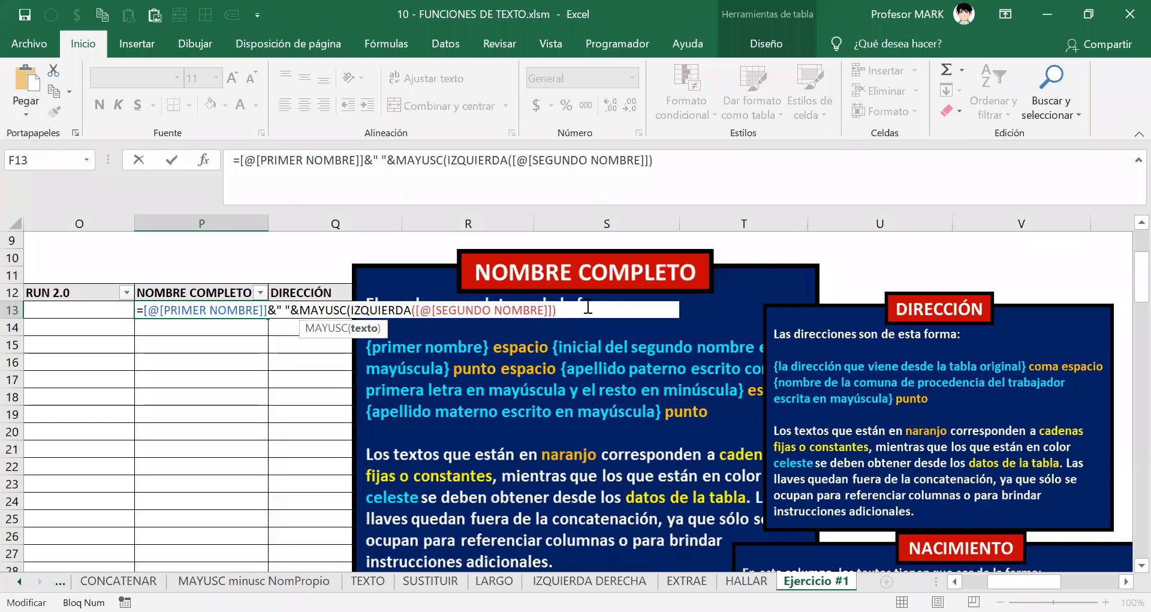
text())
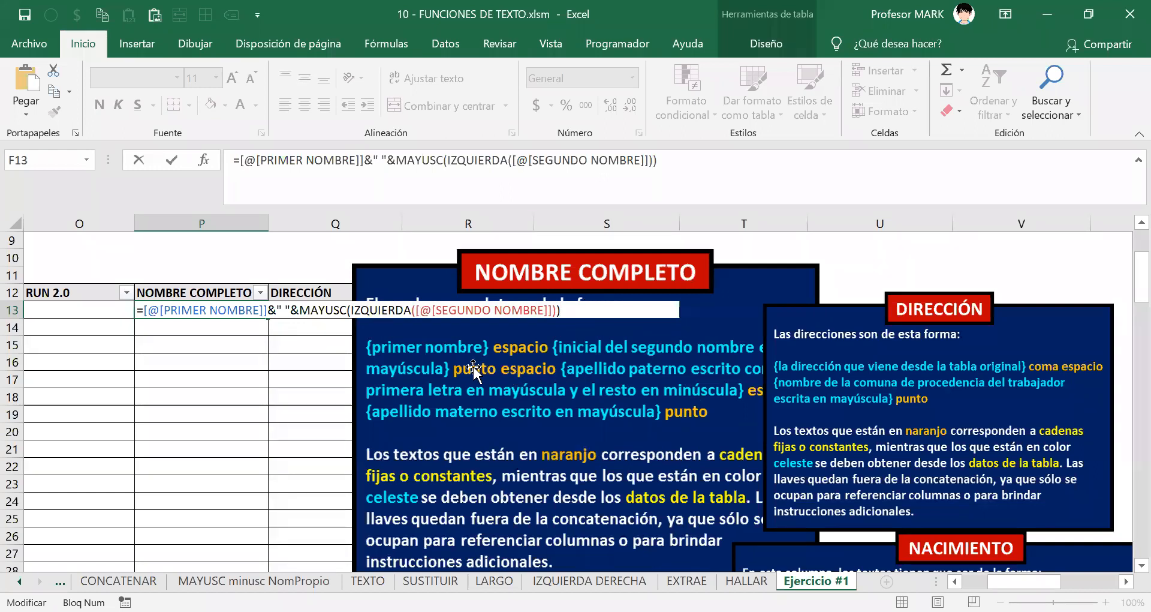
Step: Copy the whole P13 formula text and commit the formula to the NOMBRE COMPLETO column
drag(570, 310, 113, 303)
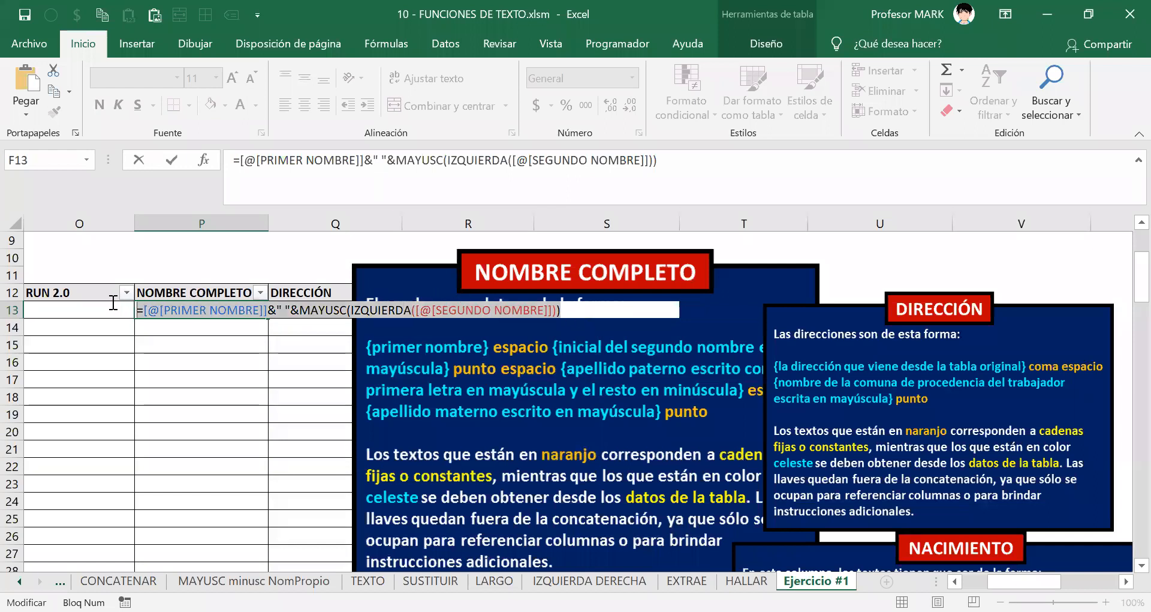
right_click(189, 307)
click(223, 334)
key(Return)
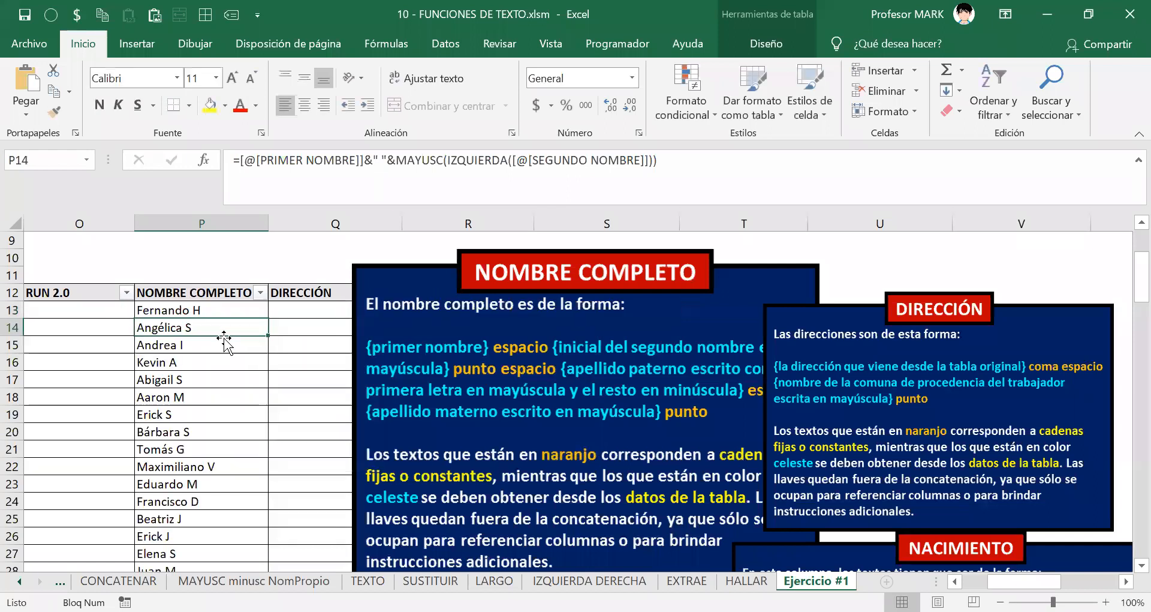
key(alt+Tab)
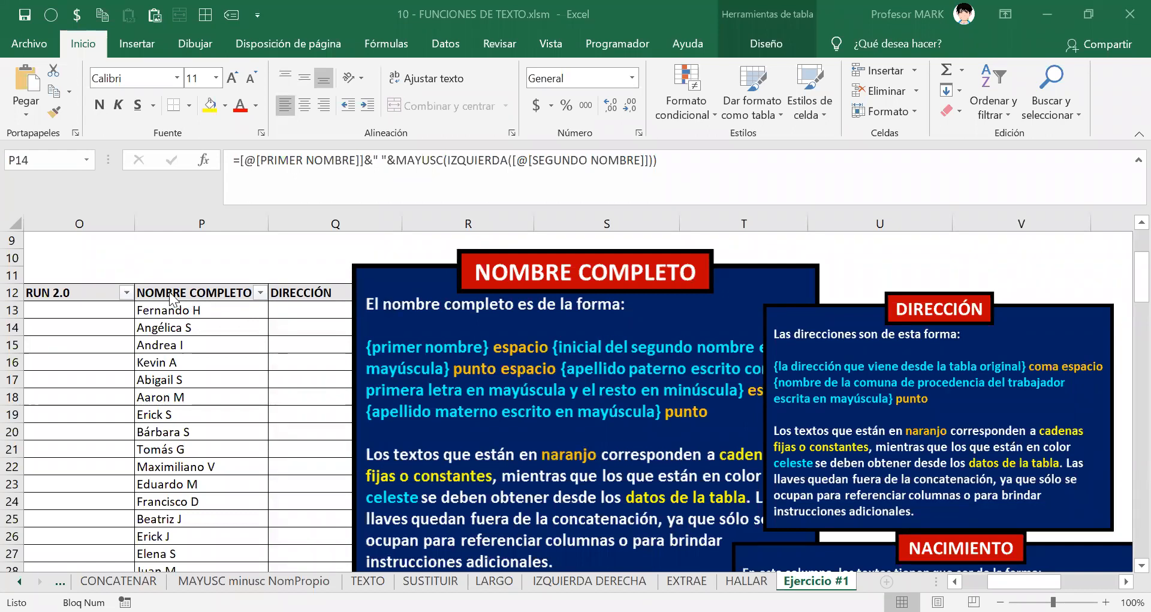
Step: Reopen the P13 formula and examine its first-name reference, joined space and MAYUSC(IZQUIERDA()) expression against the NOMBRE COMPLETO note
click(158, 311)
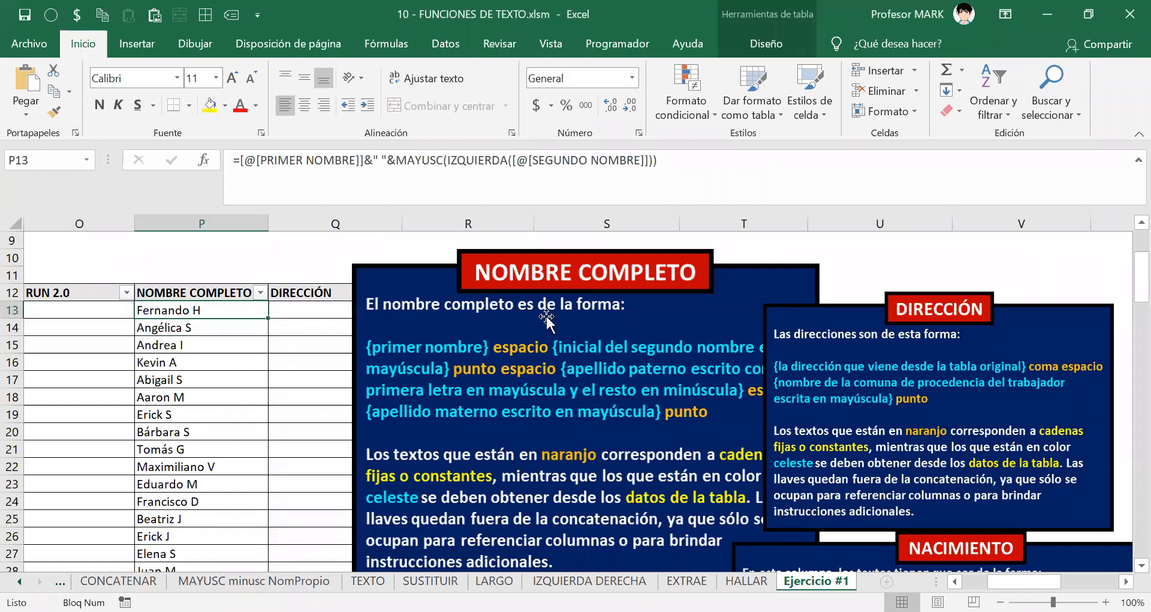
double_click(182, 311)
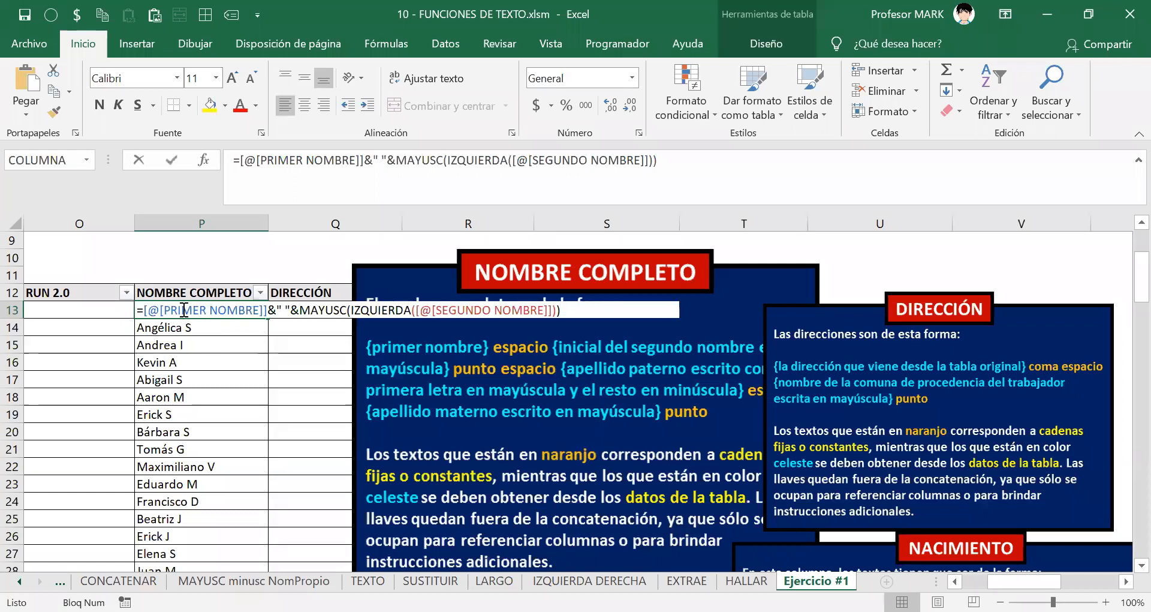
click(567, 310)
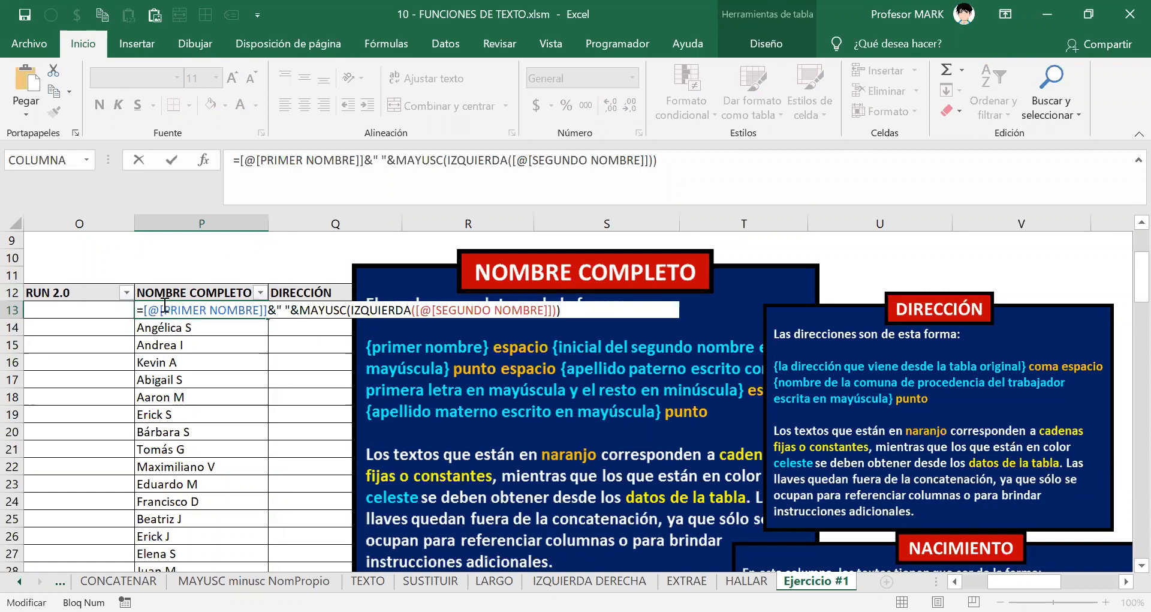
click(278, 310)
drag(280, 310, 291, 310)
drag(144, 312, 269, 314)
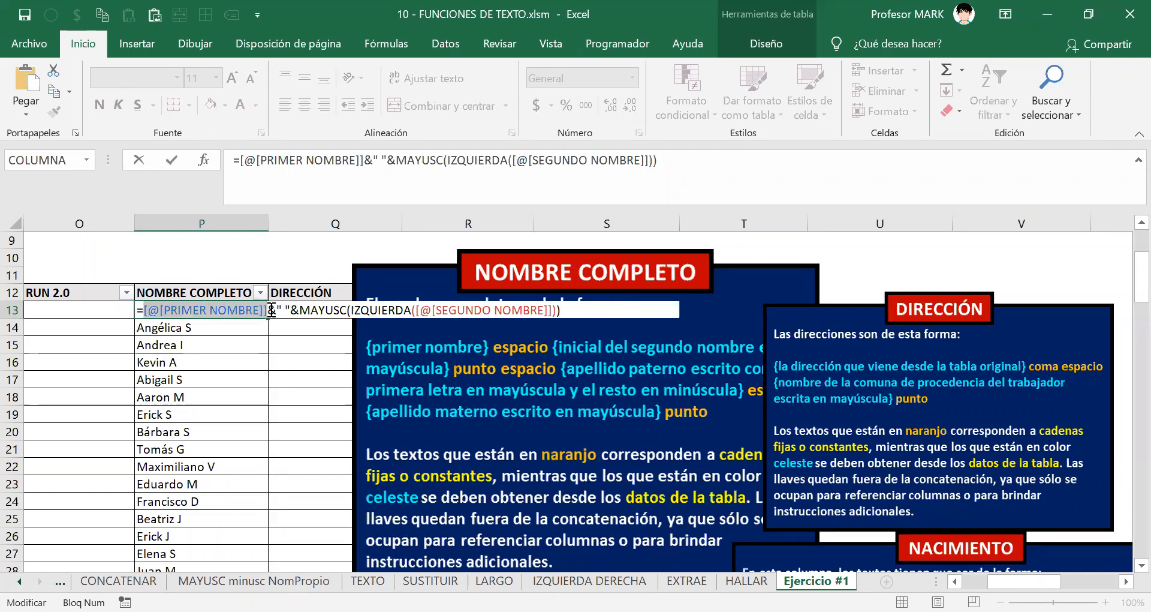
drag(278, 310, 290, 310)
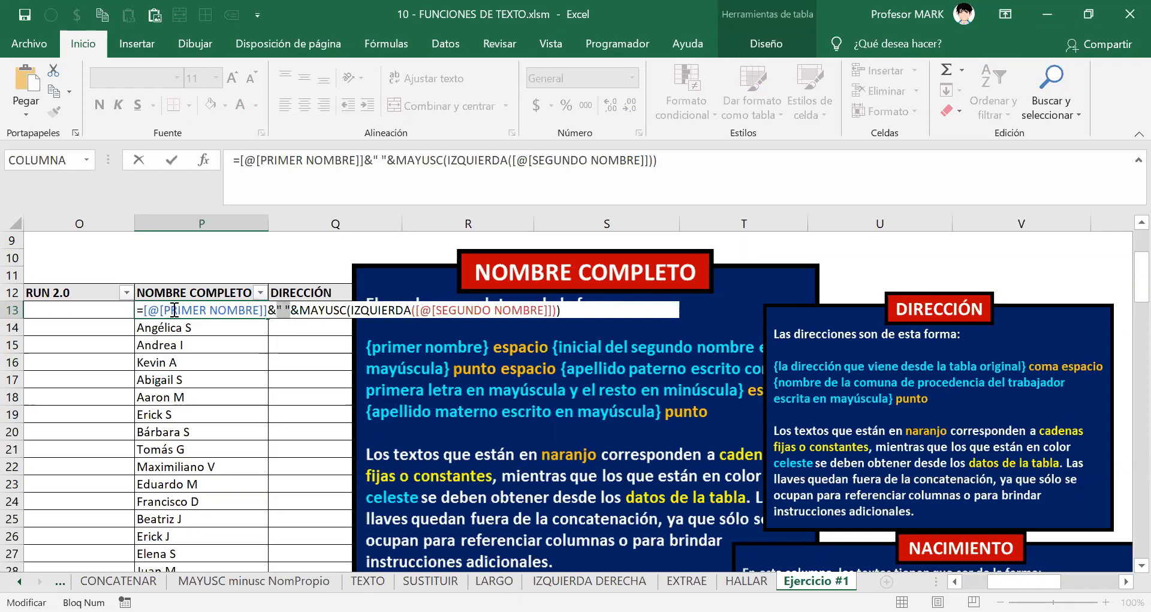
click(301, 309)
drag(275, 309, 292, 309)
drag(268, 309, 158, 309)
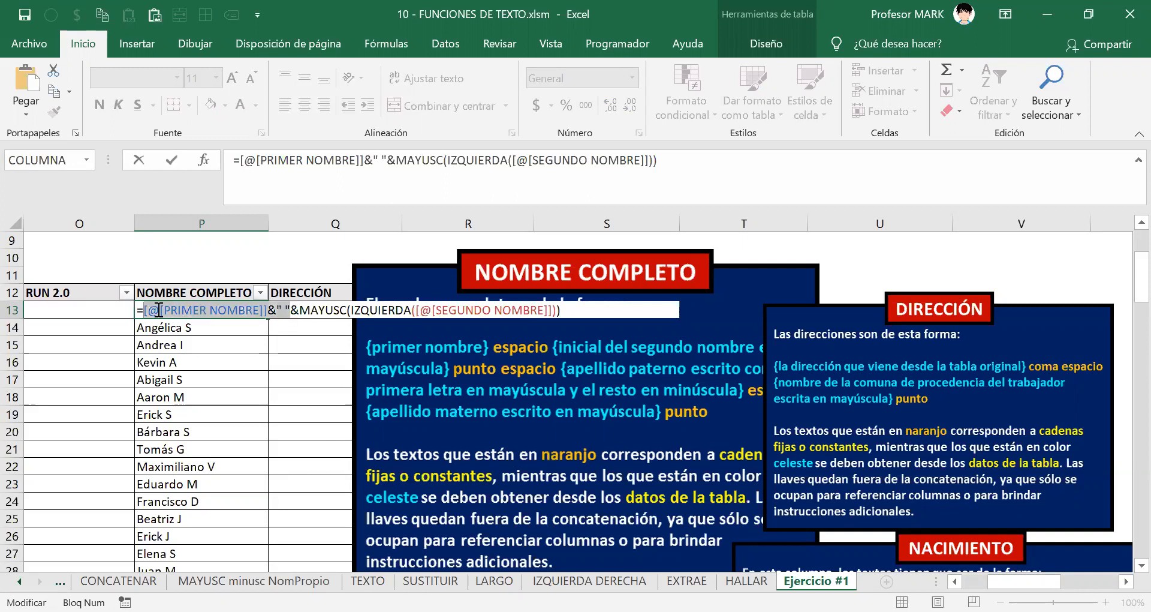
drag(298, 309, 607, 307)
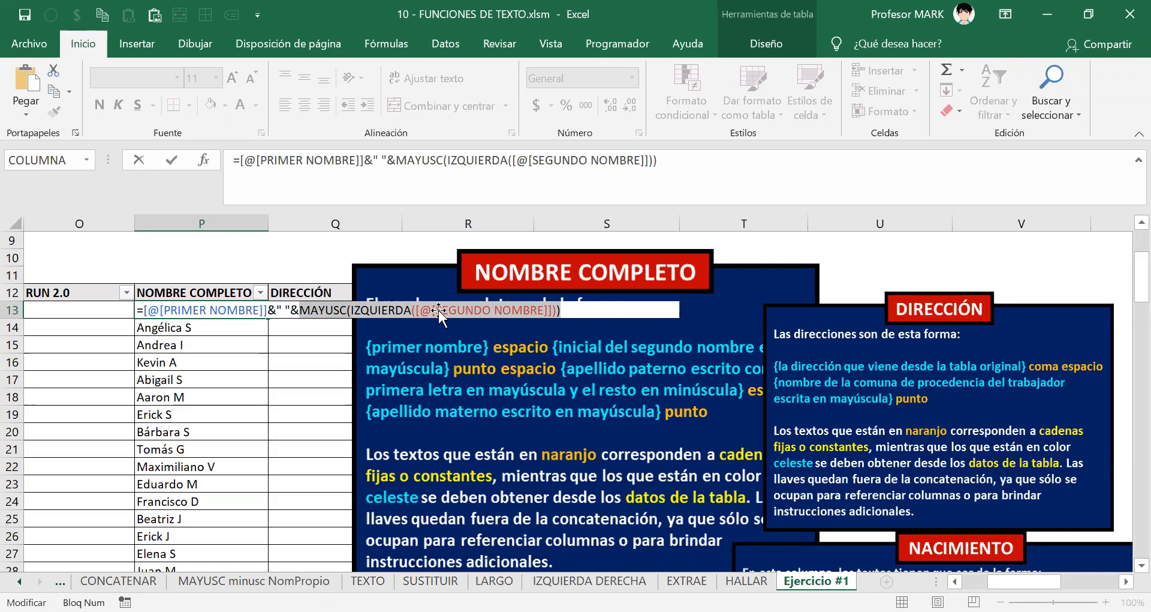
click(315, 311)
click(292, 308)
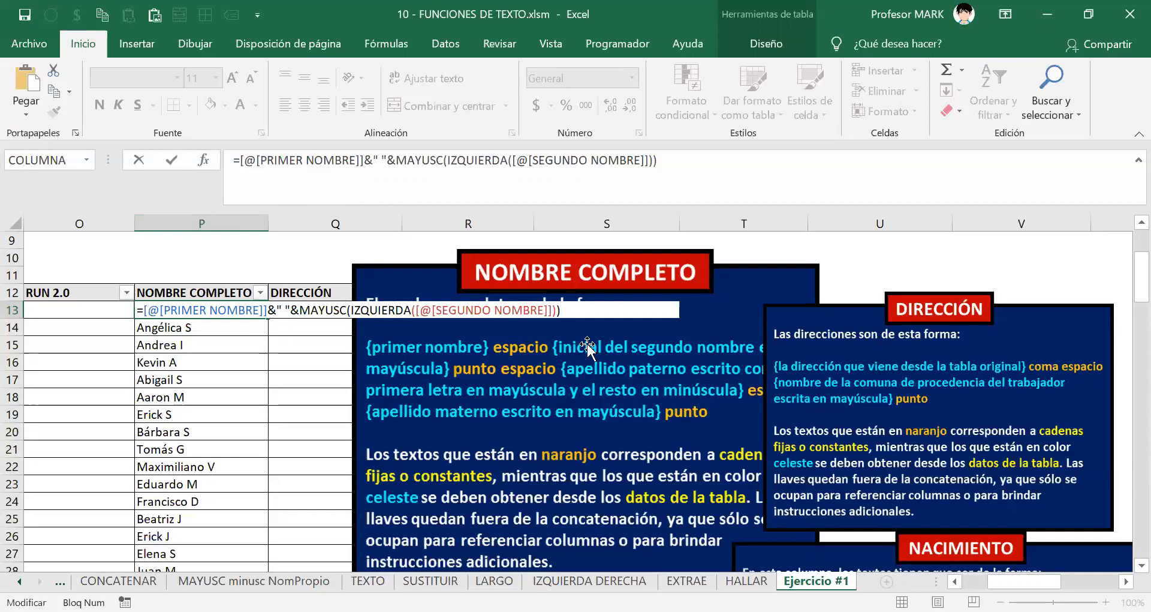
drag(300, 308, 624, 318)
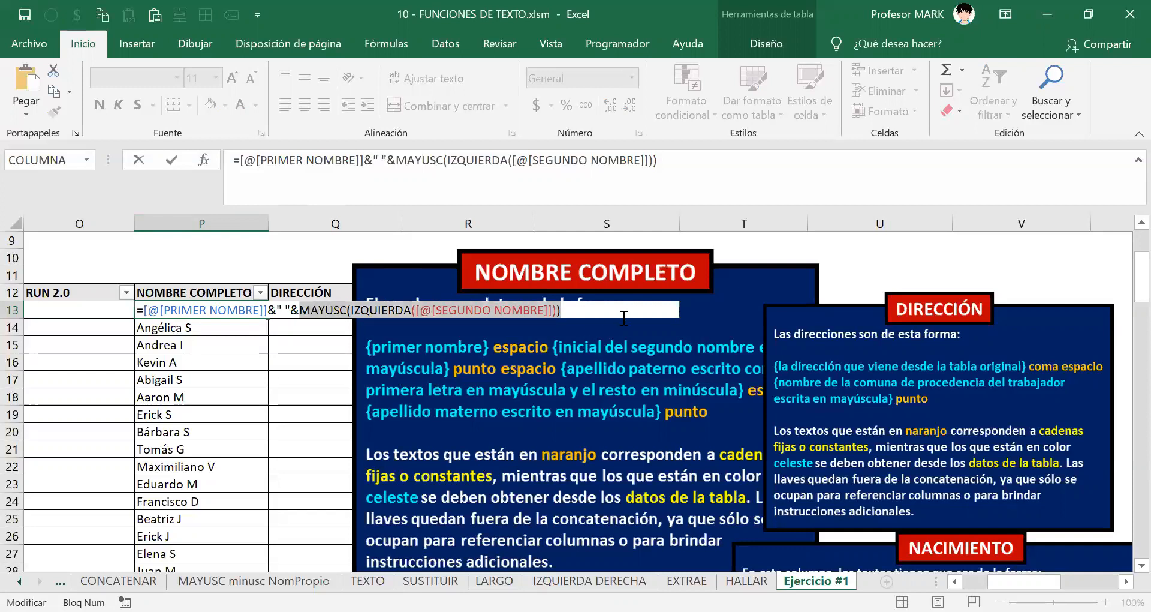
click(568, 310)
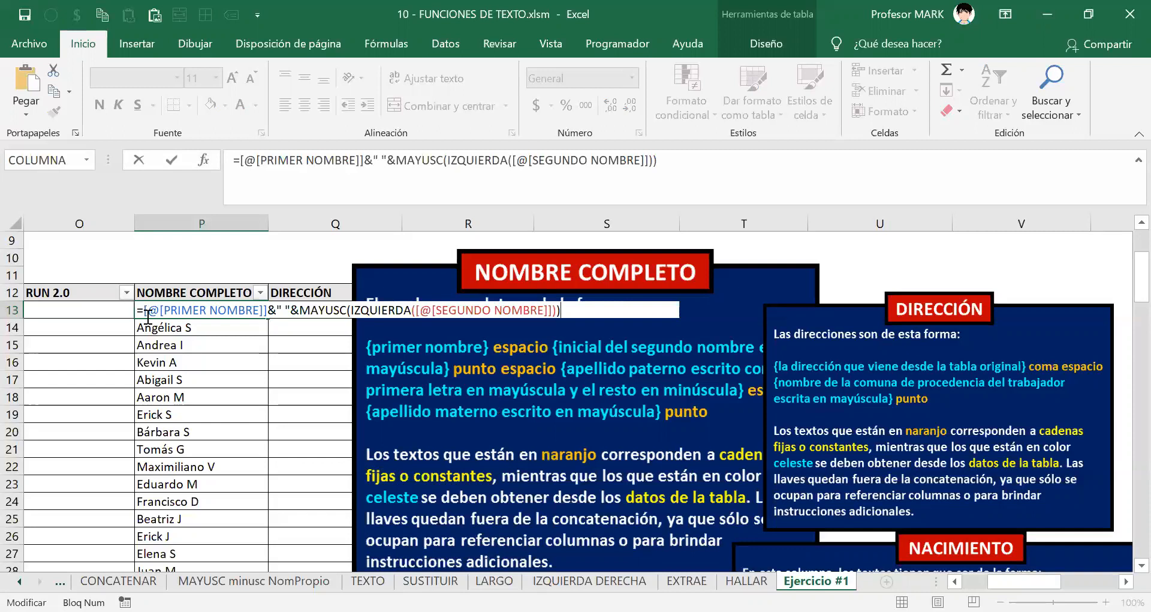
drag(143, 310, 570, 309)
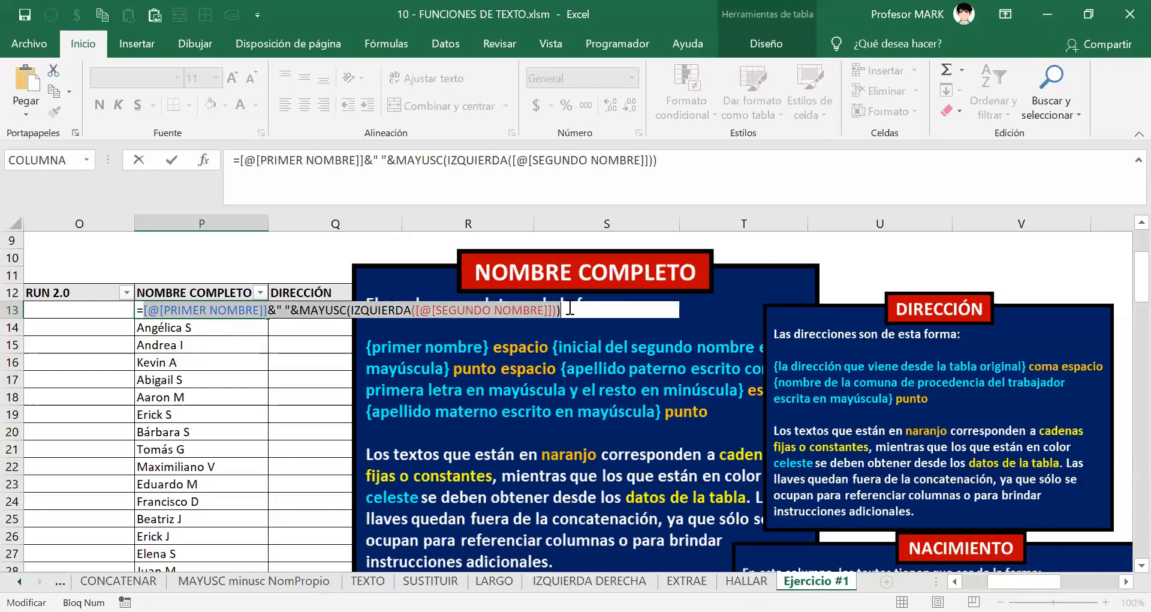
click(570, 308)
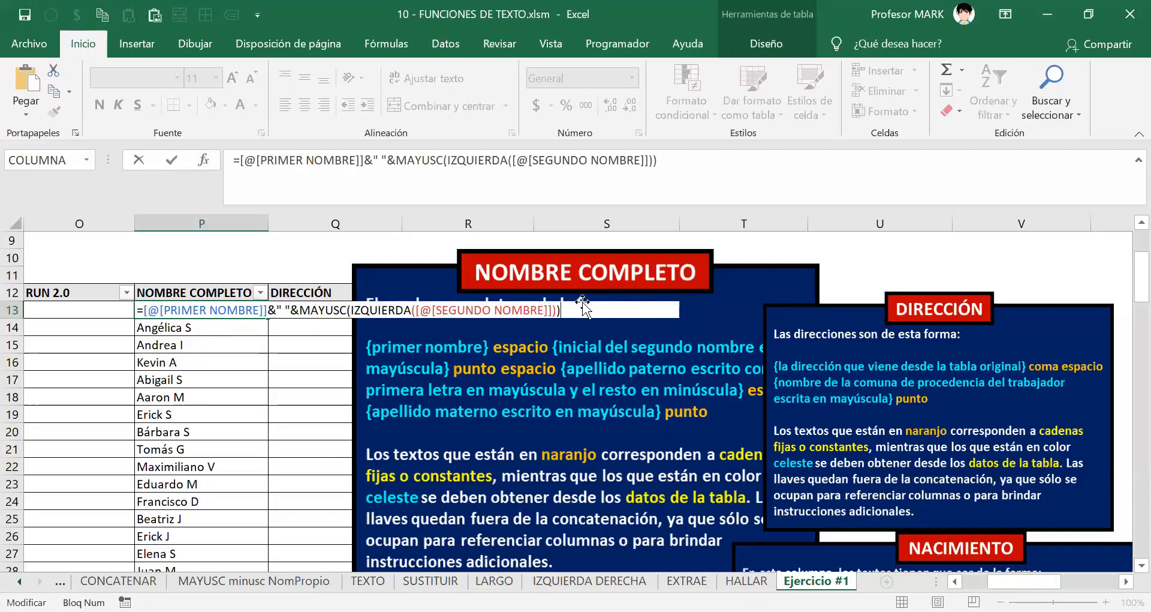
Step: Append &". "& to the P13 formula to join a period and a space after the second name's initial
text(&)
text(")
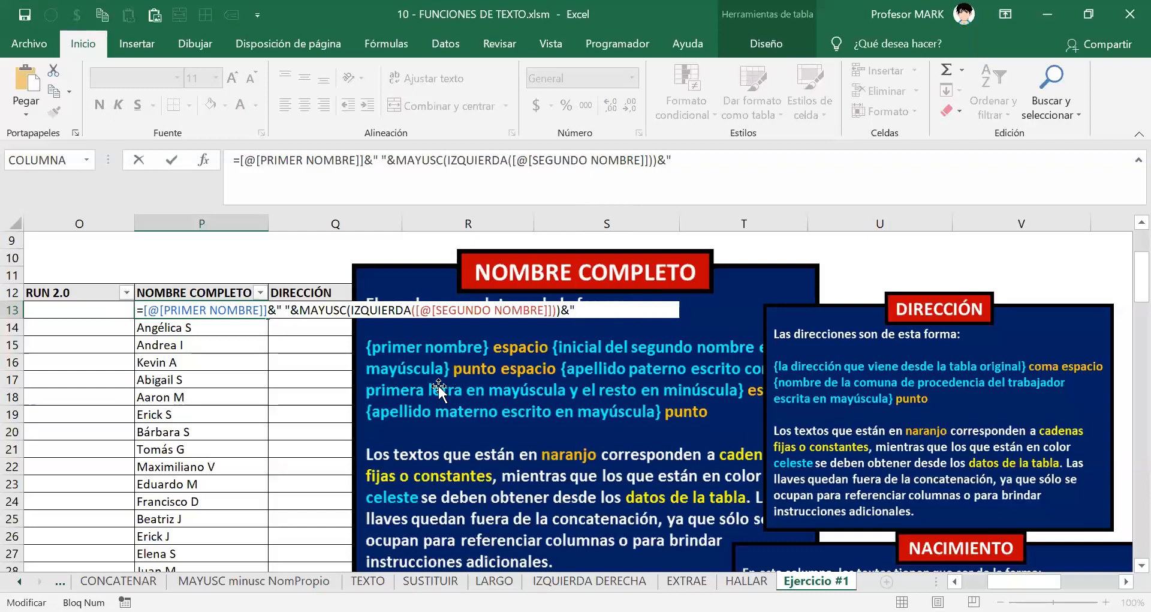
text(. ")
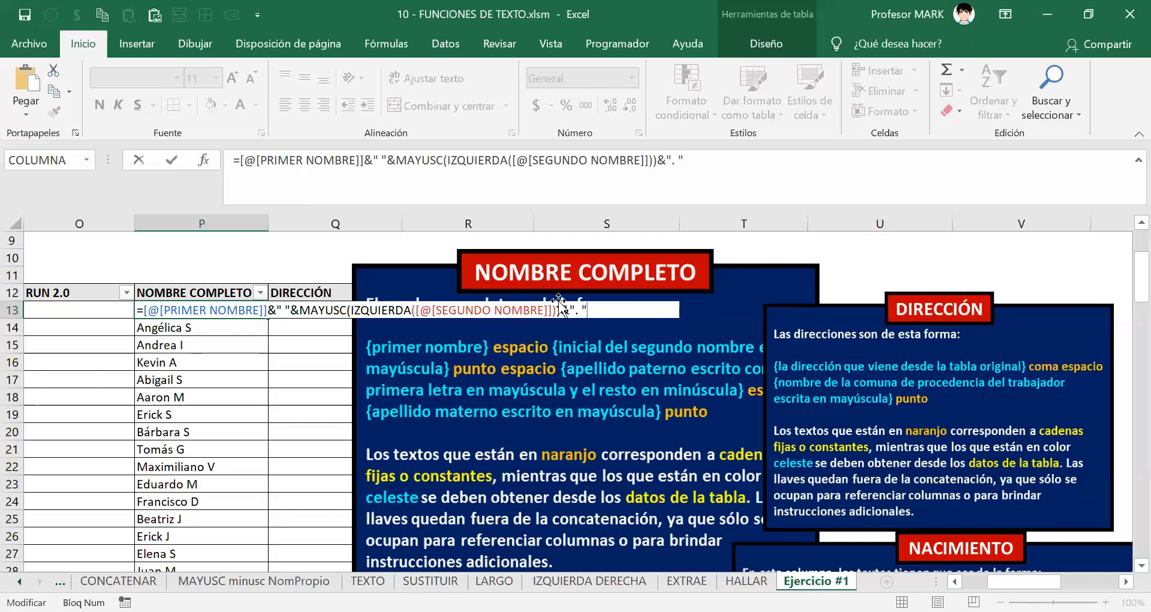
drag(560, 310, 578, 310)
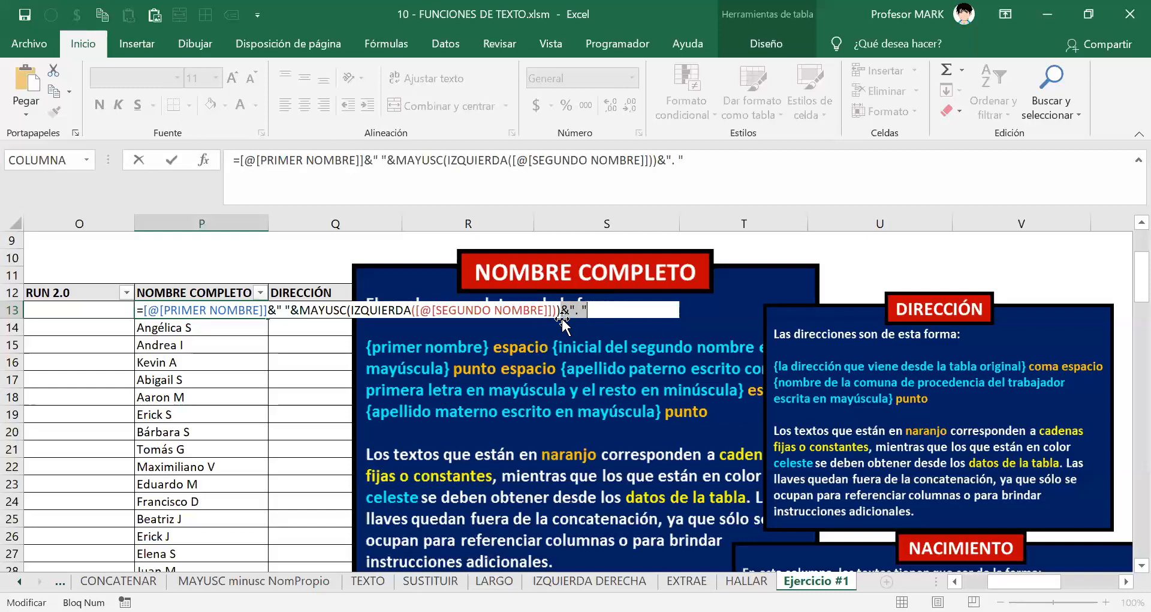
click(570, 308)
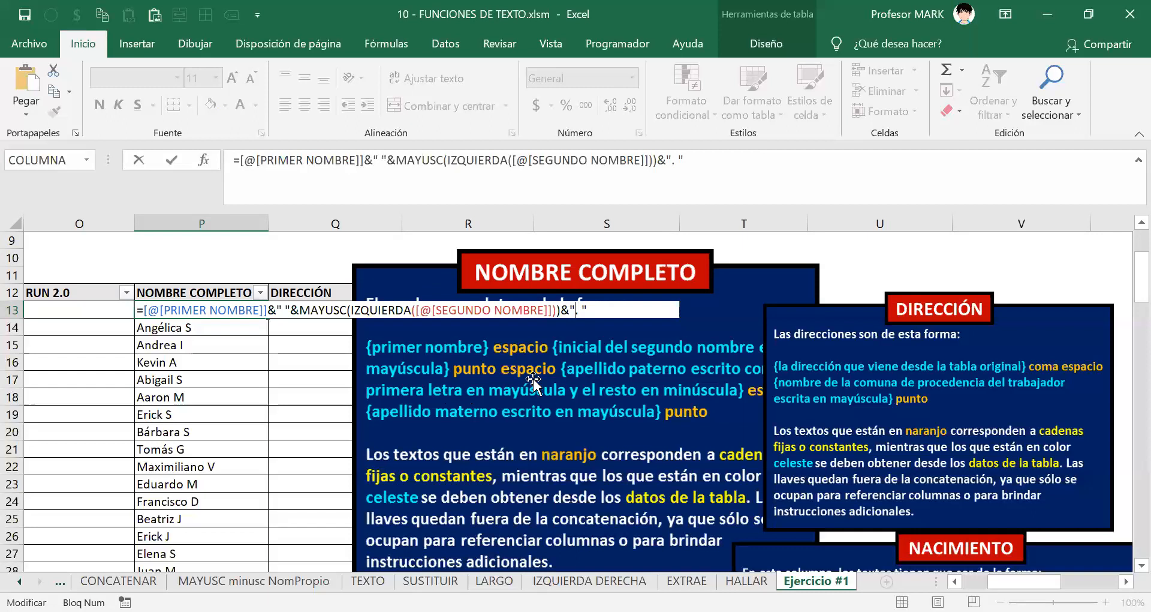
drag(577, 311, 583, 311)
click(593, 310)
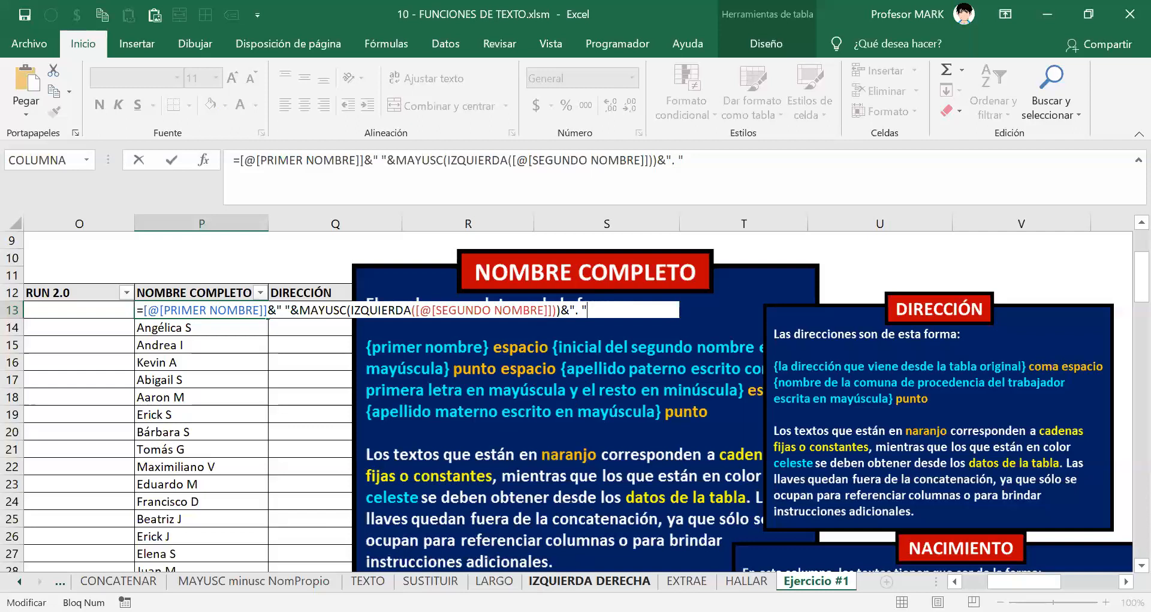
text(&)
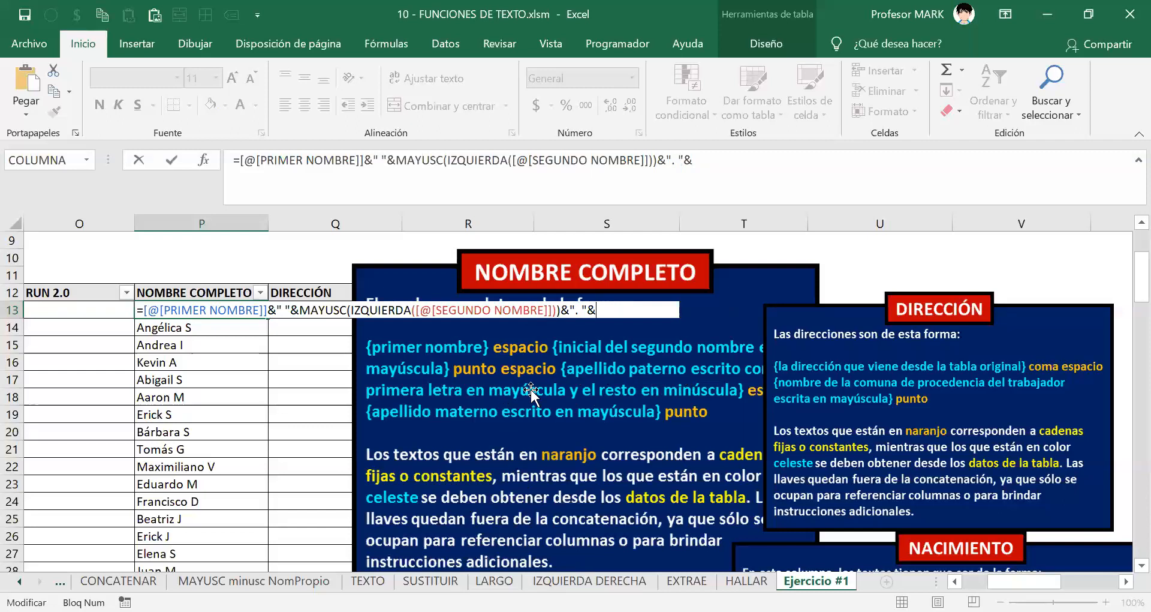
Step: Try appending MAYUSC([@[AP. PATERNO]]) to the end of the P13 formula
text(MAYUSC(@a)
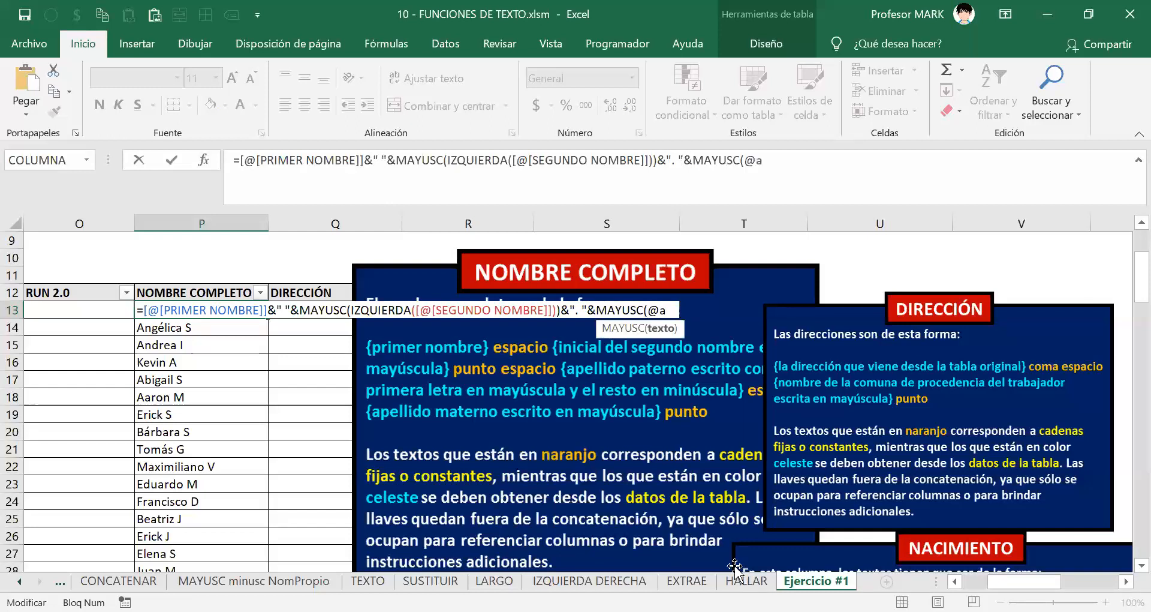
text(´)
key(BackSpace)
key(BackSpace)
text(ap)
key(BackSpace)
key(BackSpace)
text(pa)
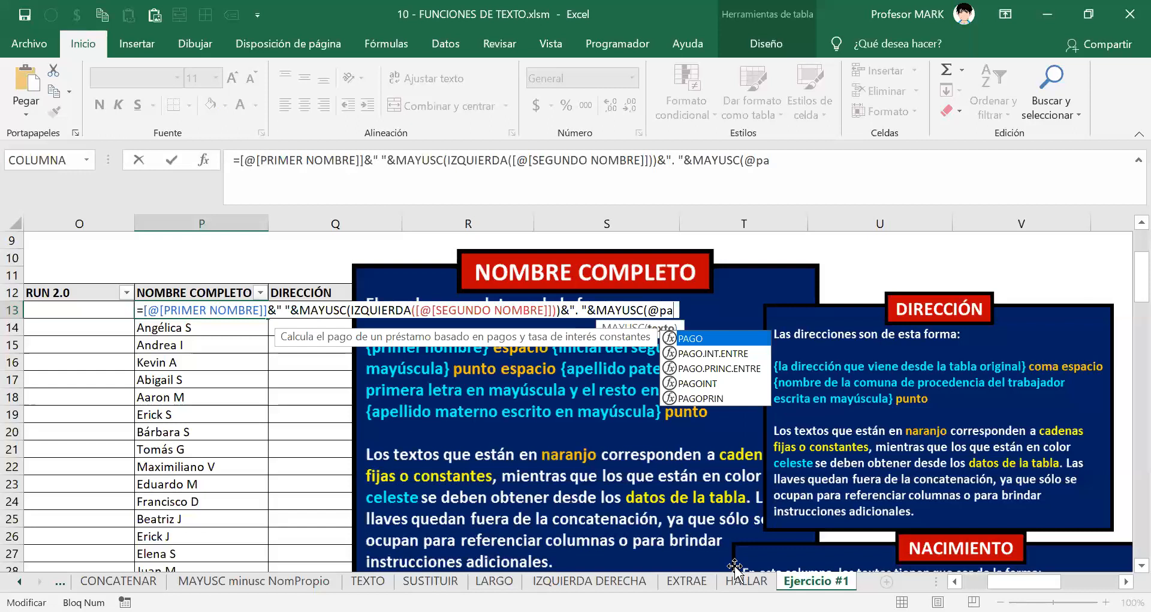
key(BackSpace)
key(BackSpace)
key(BackSpace)
text([@)
key(Down)
key(Down)
key(Down)
key(Tab)
text(]))
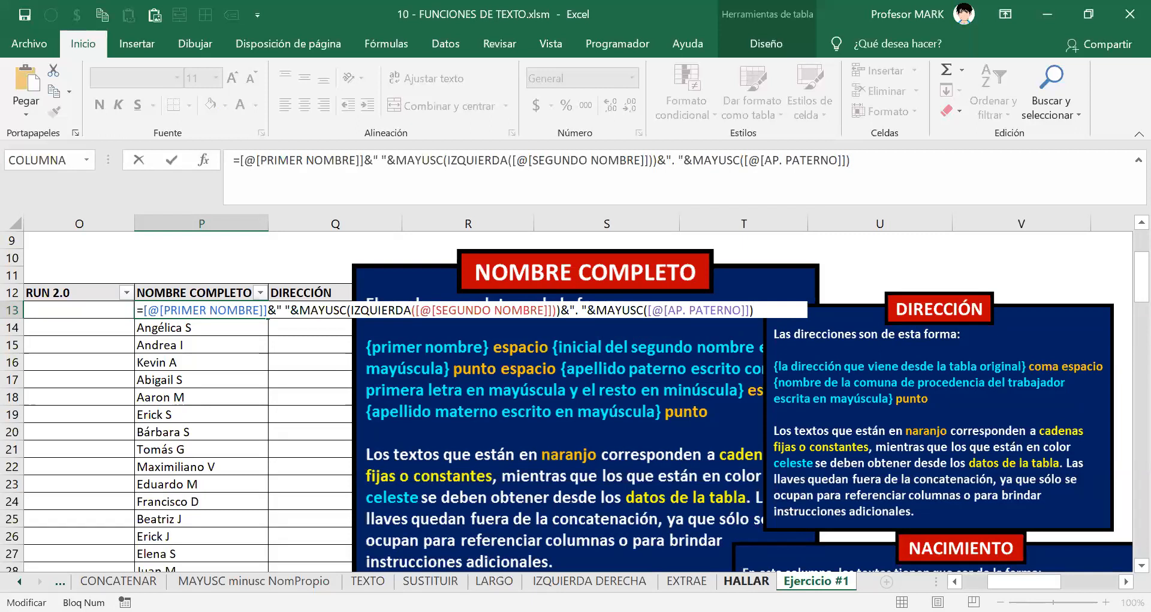
Step: Delete the MAYUSC([@[AP. PATERNO]]) expression from the P13 formula, keeping the final ampersand
key(BackSpace)
key(BackSpace)
key(BackSpace)
key(BackSpace)
key(BackSpace)
key(BackSpace)
key(BackSpace)
key(BackSpace)
key(BackSpace)
key(BackSpace)
key(BackSpace)
key(BackSpace)
key(BackSpace)
key(BackSpace)
key(BackSpace)
key(BackSpace)
key(BackSpace)
key(BackSpace)
key(BackSpace)
key(BackSpace)
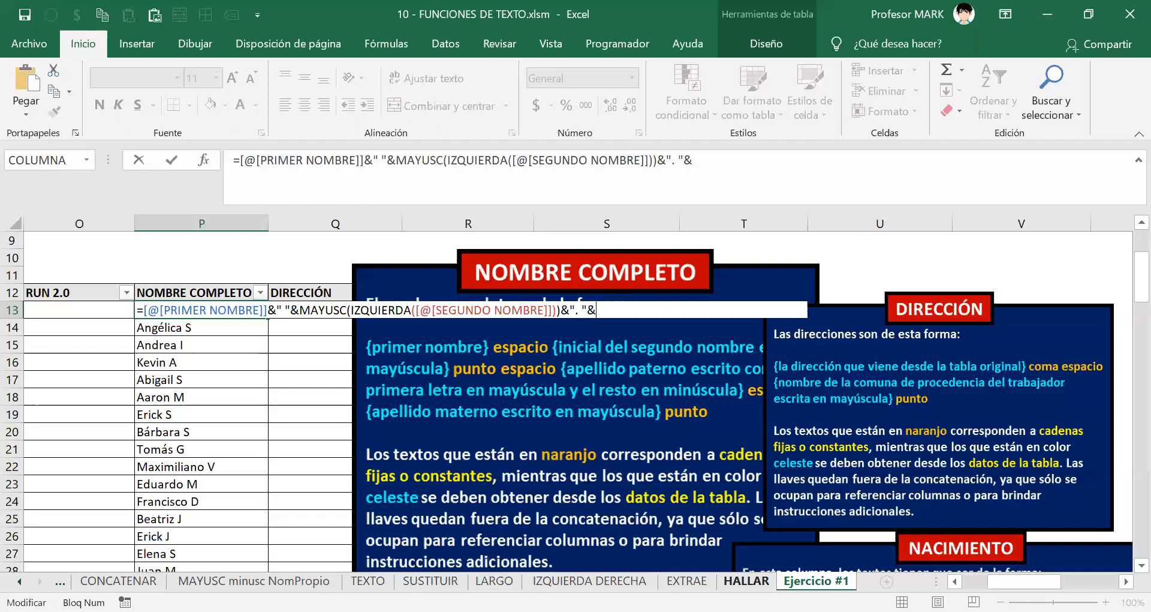
Step: Append NOMPROPIO([@[AP. PATERNO]]) to the P13 formula, referencing the paternal surname in G13
text(nomp)
key(Tab)
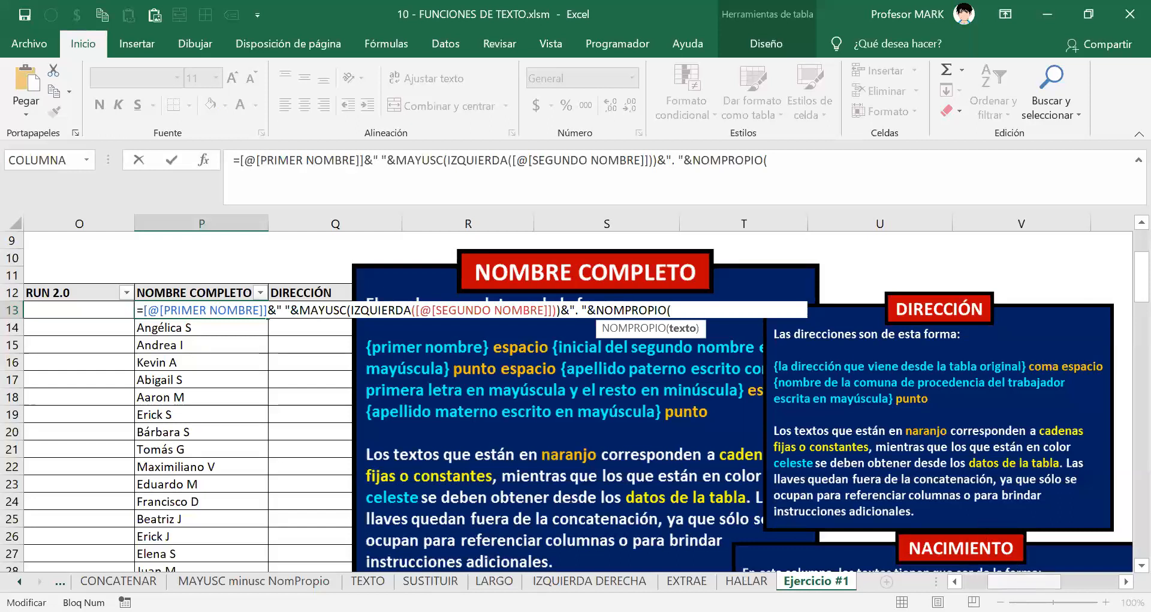
scroll(566, 300, left, 10)
click(544, 305)
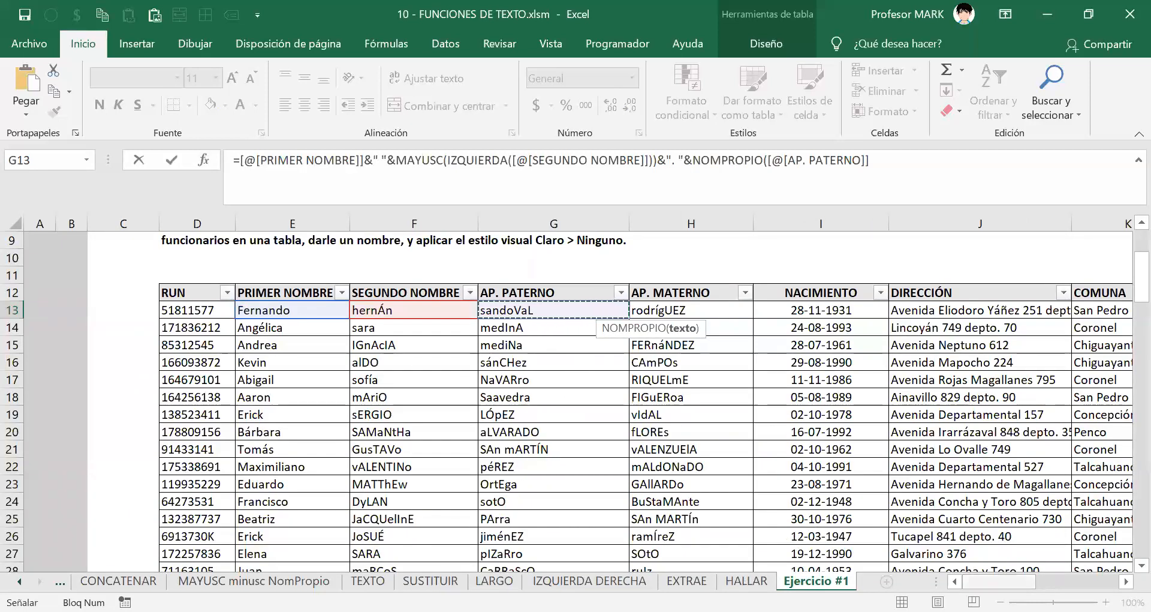
drag(979, 582, 1003, 582)
text())
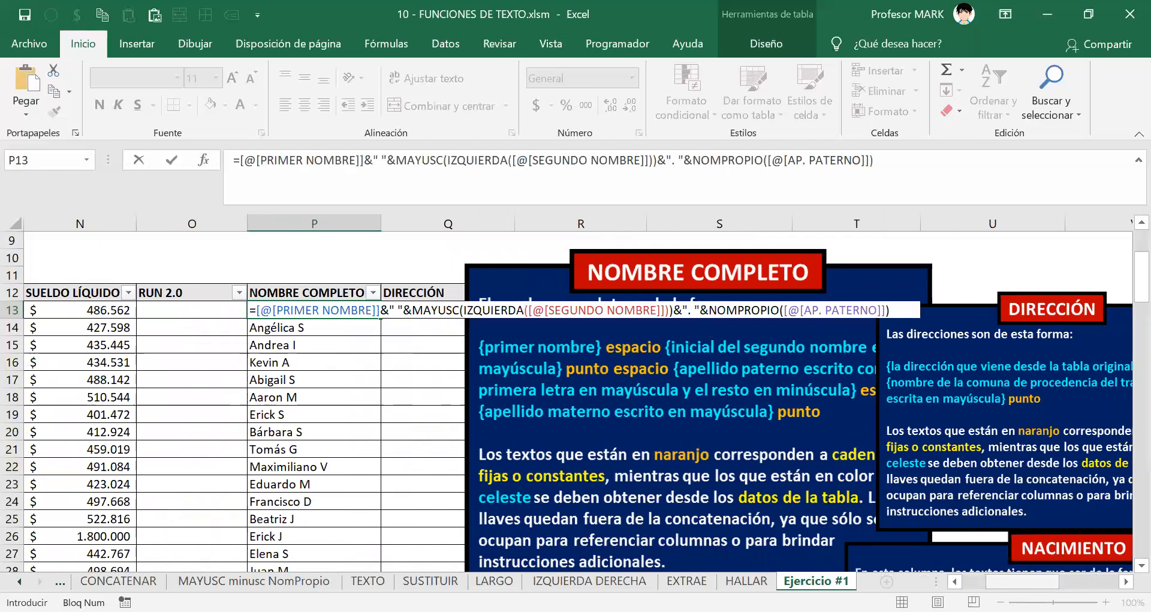
Step: Select the entire P13 formula text and commit the extended formula to the NOMBRE COMPLETO column
scroll(309, 261, right, 3)
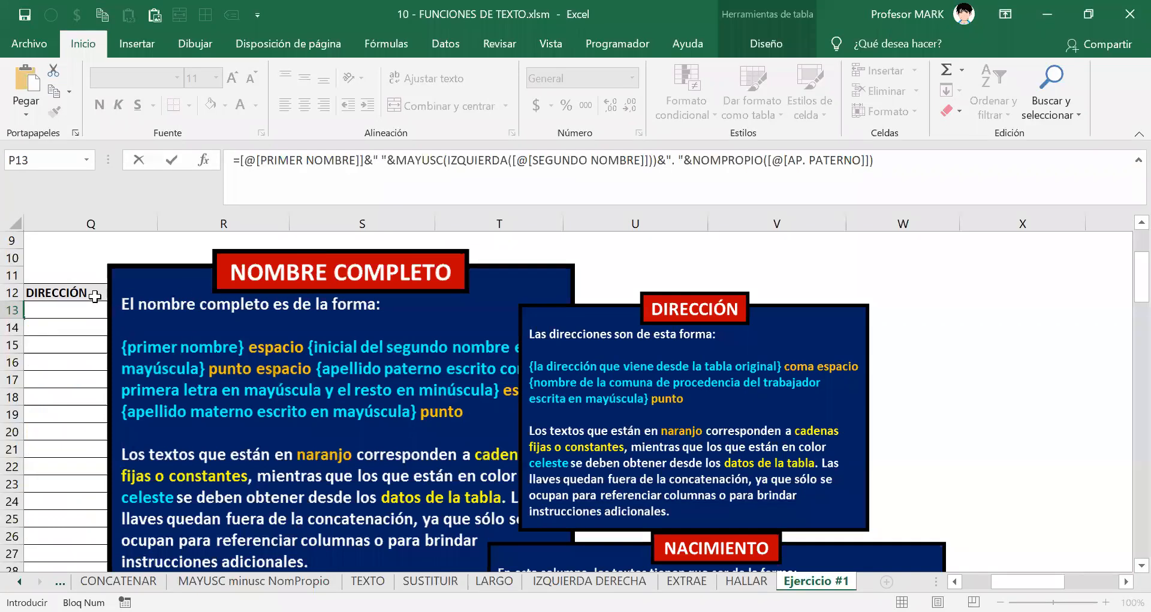
click(953, 580)
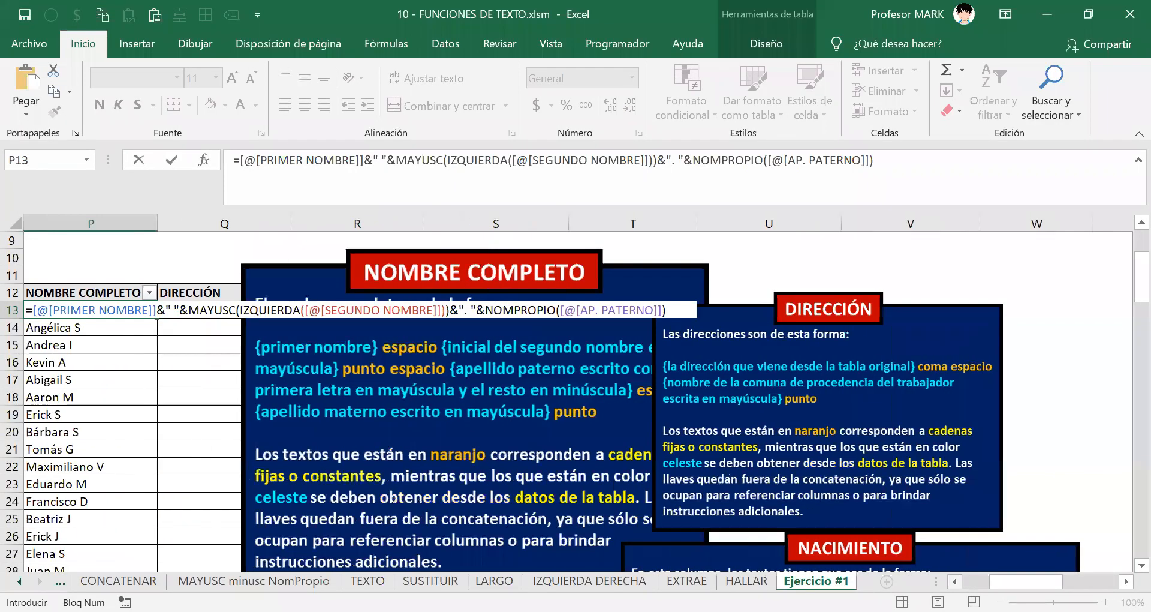
click(953, 581)
click(177, 309)
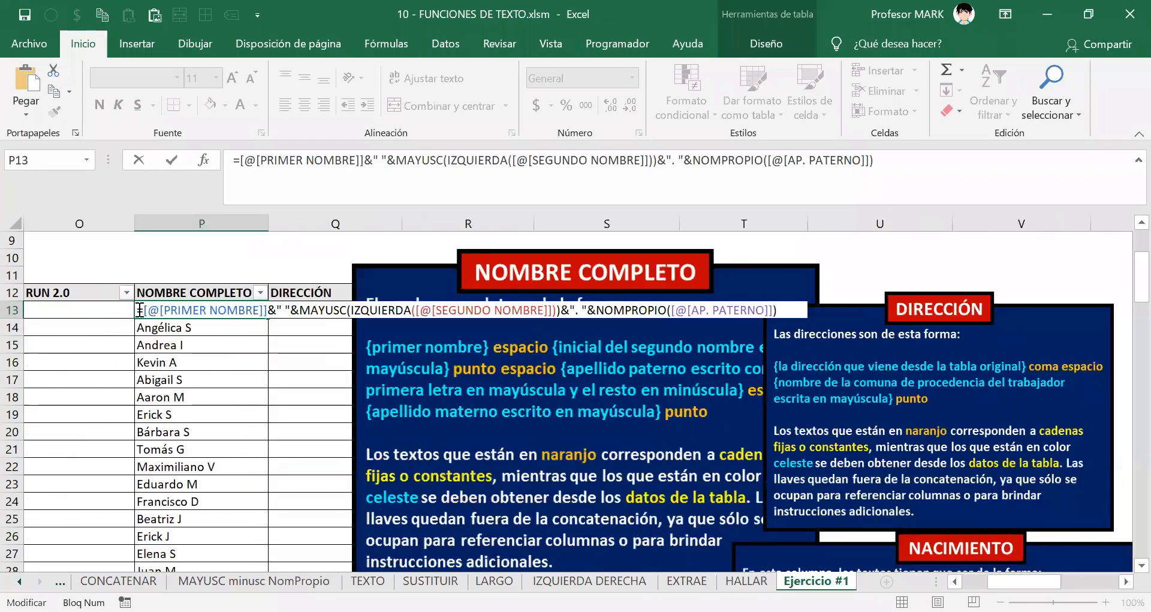
key(ctrl+shift+Right)
key(ctrl+shift+Right)
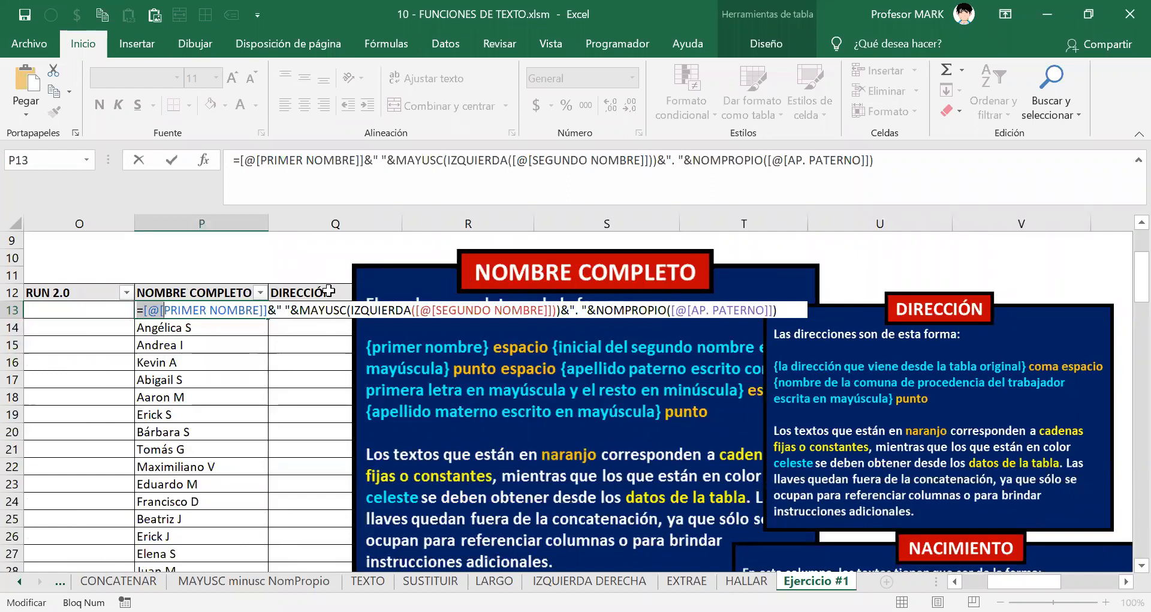
key(shift+End)
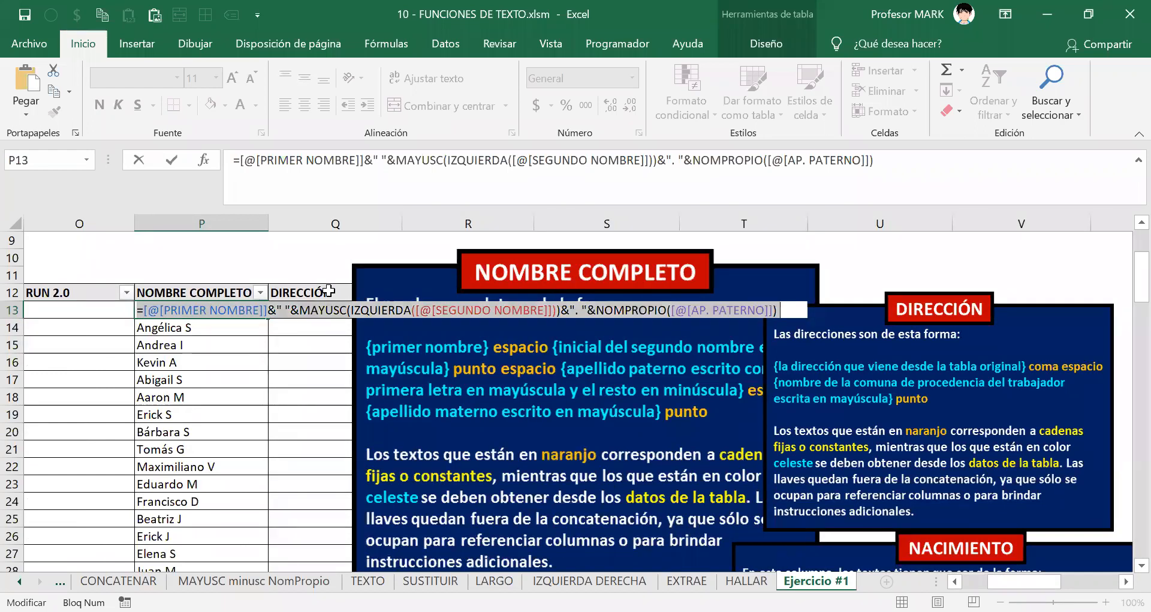
key(Return)
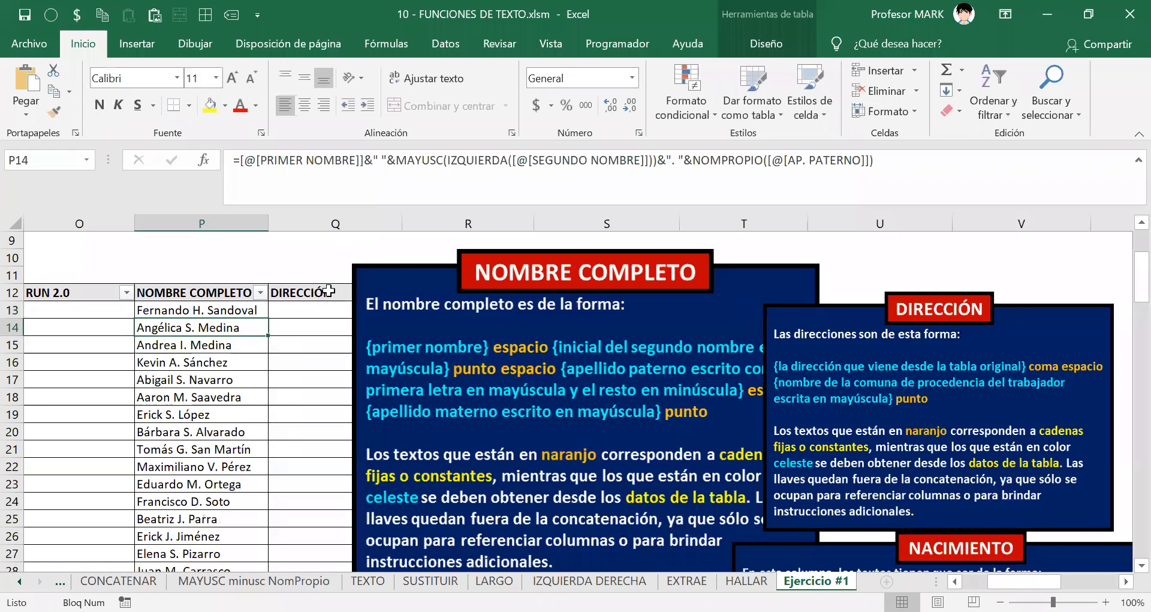
key(alt+Tab)
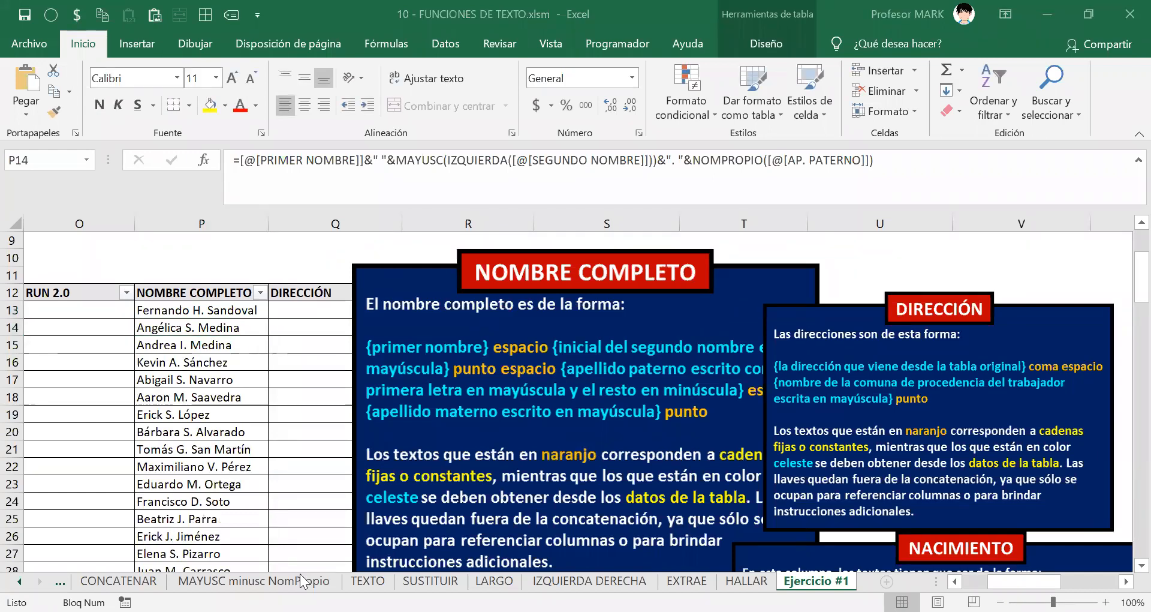
Step: Reposition the NOMBRE COMPLETO guideline note next to the NOMBRE COMPLETO column
drag(1024, 581, 1024, 581)
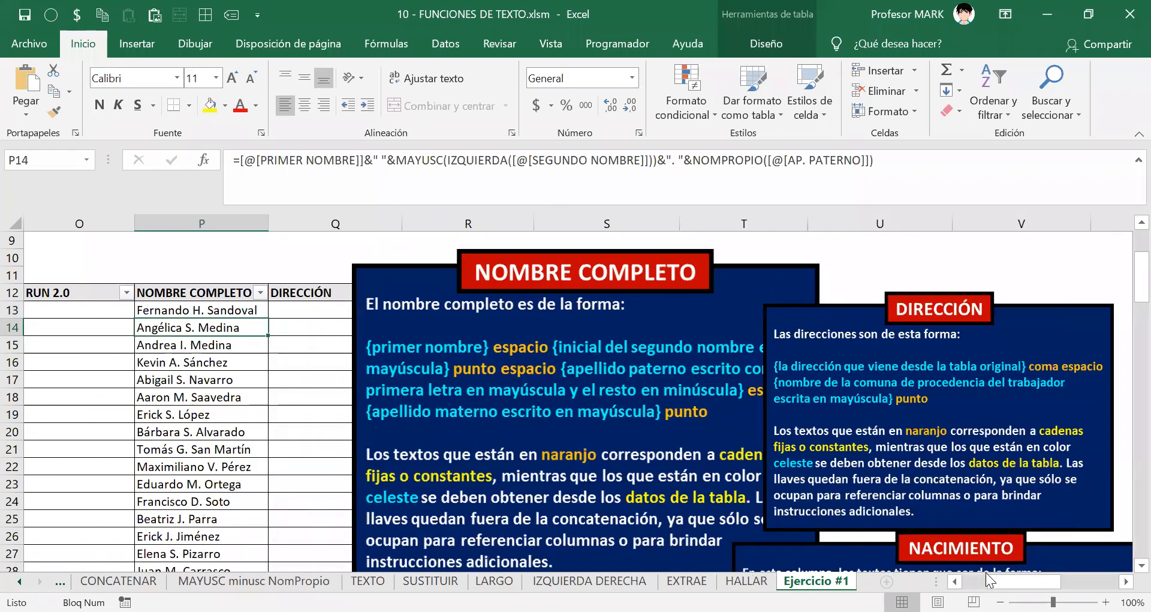
click(173, 310)
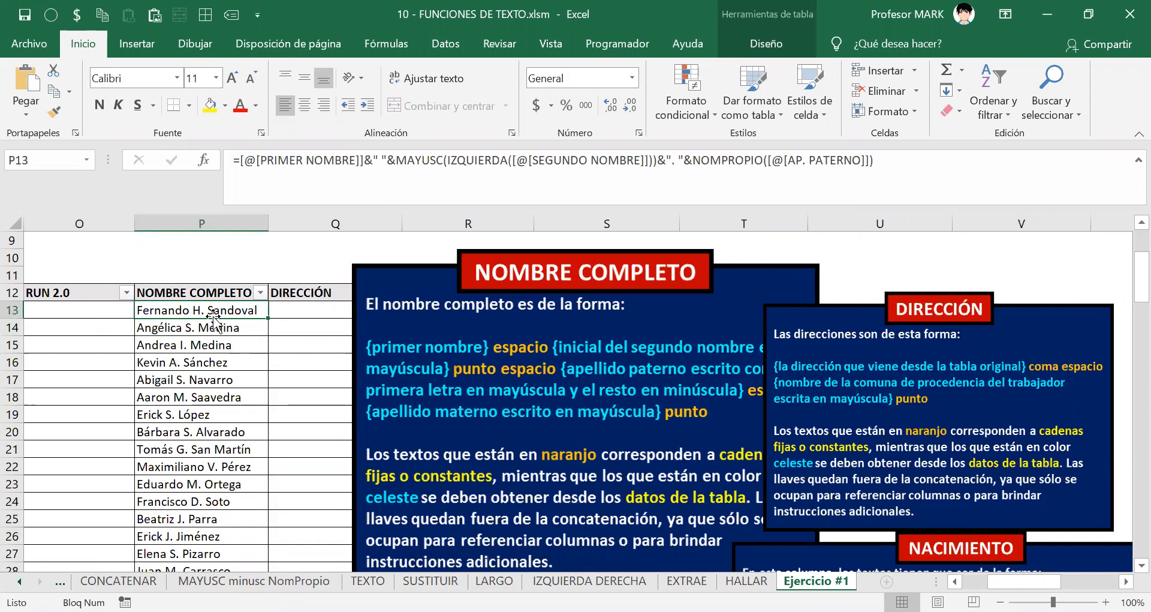
click(456, 321)
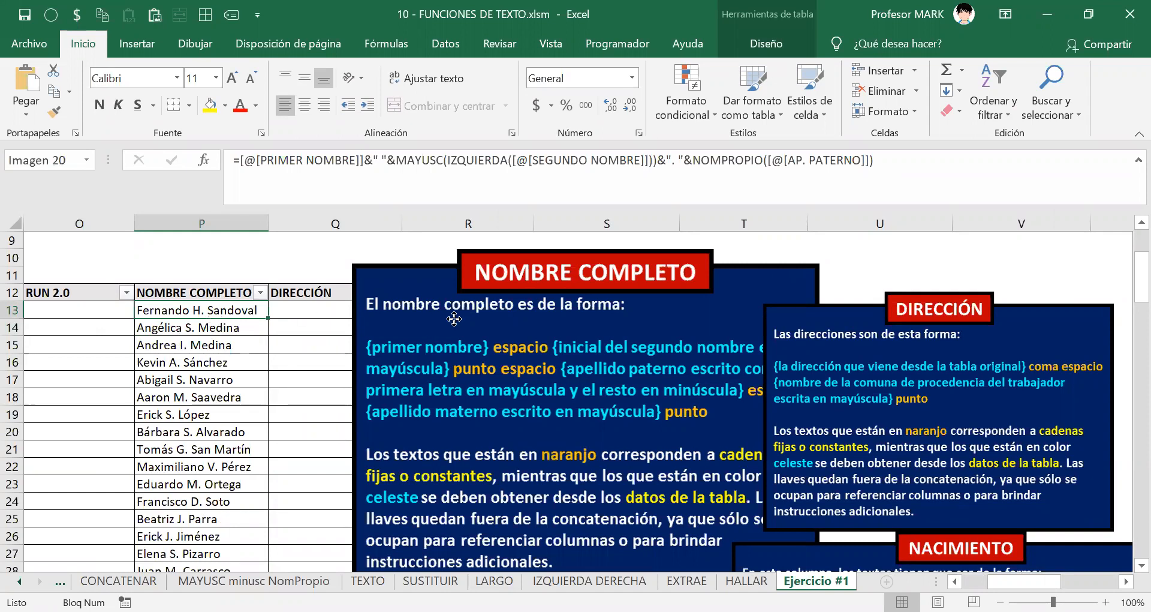
drag(477, 319, 402, 330)
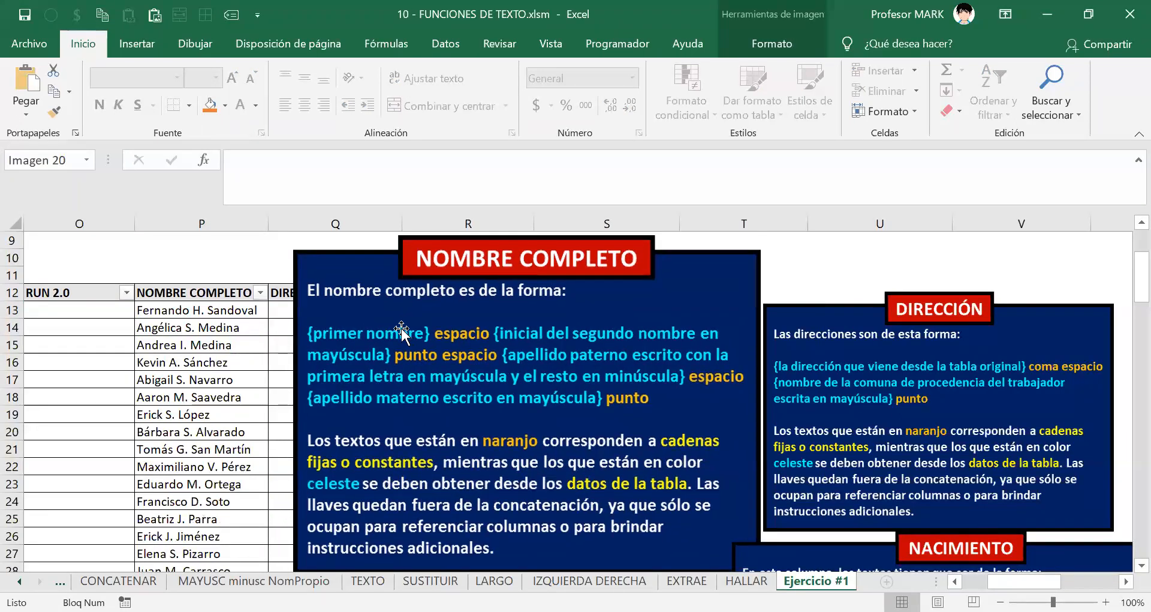
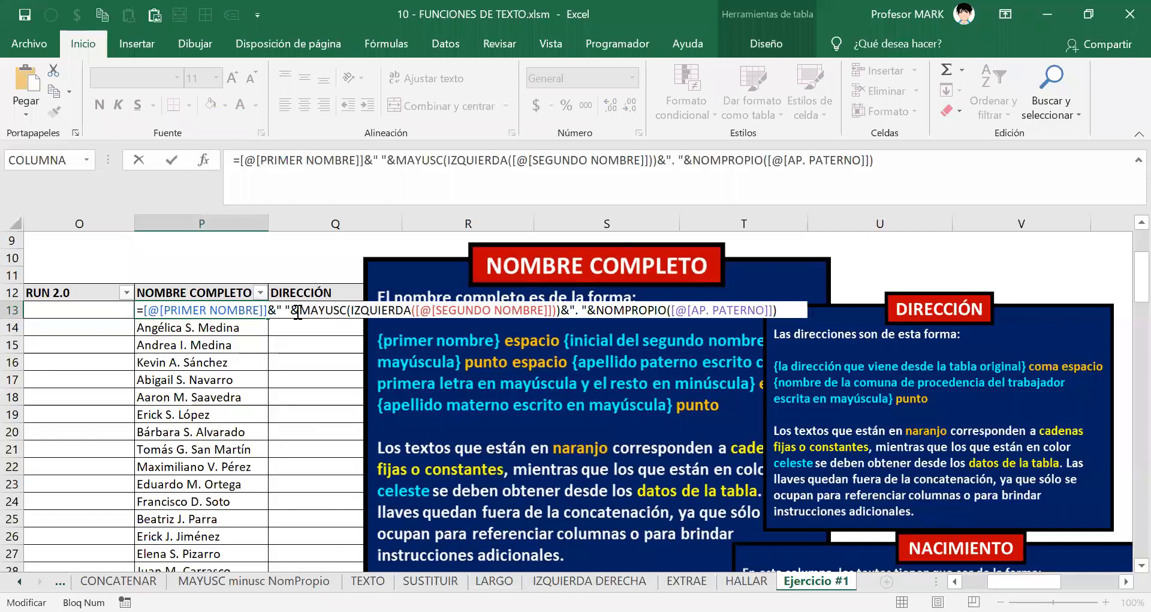
Step: Examine the " " and ". " separators in the P13 formula against the NOMBRE COMPLETO note
drag(276, 310, 290, 310)
drag(570, 310, 585, 310)
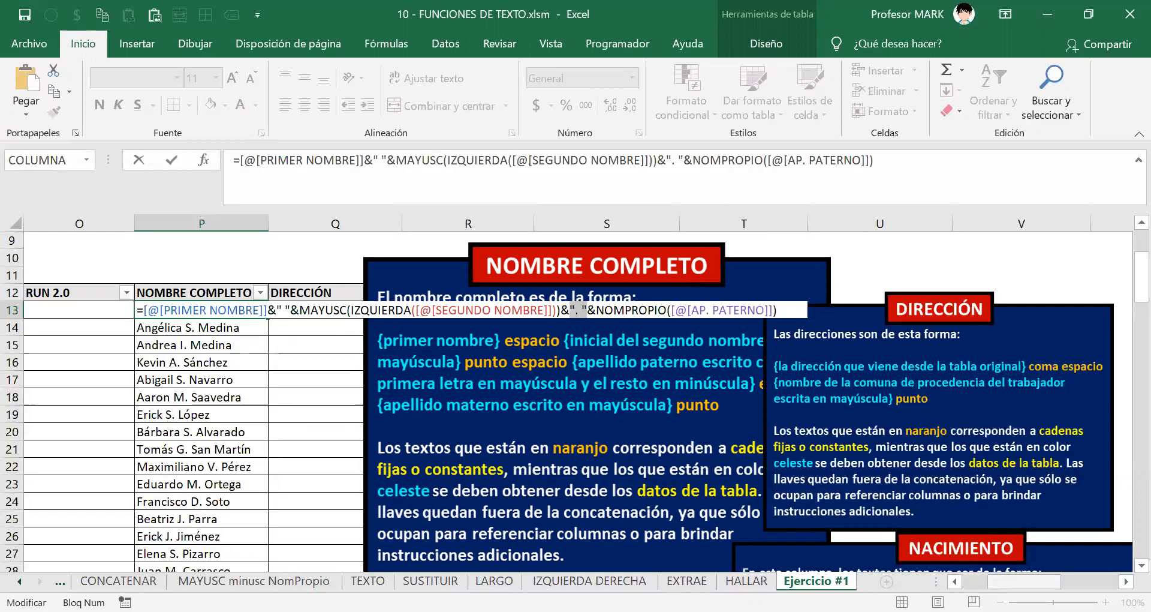
drag(1023, 582, 1026, 581)
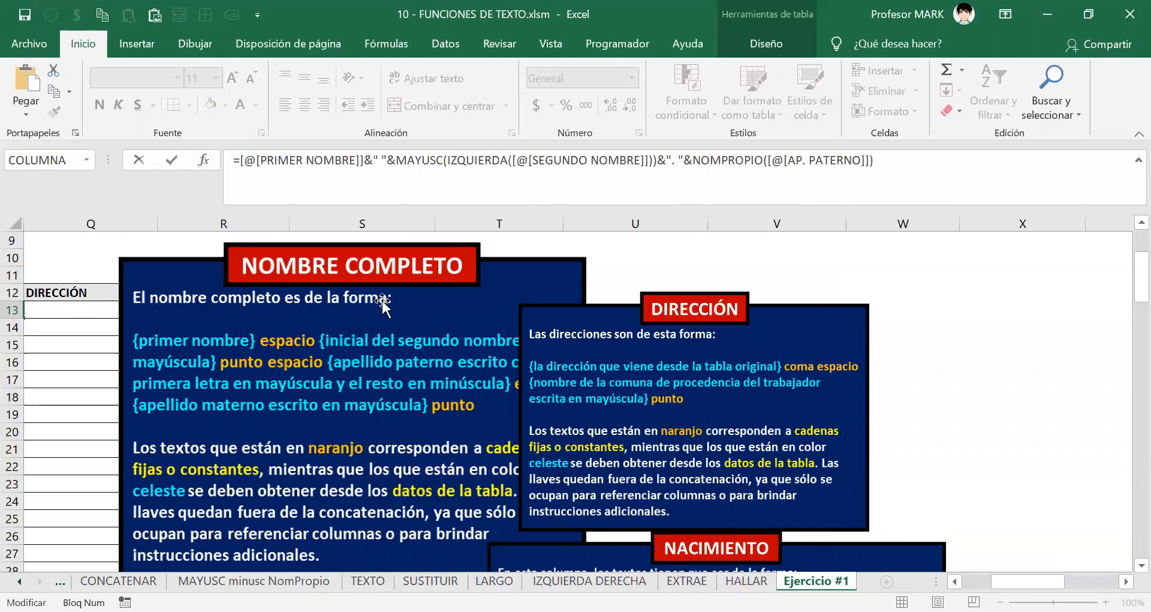
key(Escape)
key(Left)
key(Right)
key(F2)
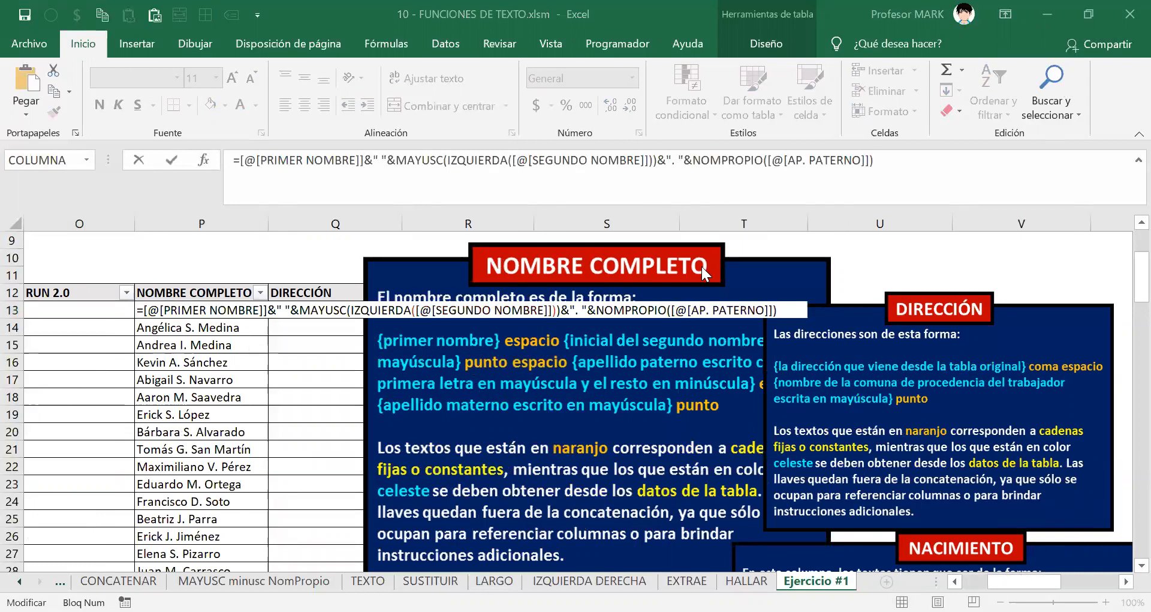
Step: Move the DIRECCIÓN and NOMBRE COMPLETO notes farther from the table so they clear the NACIMIENTO column
drag(931, 400, 1150, 396)
drag(1006, 376, 1111, 352)
drag(606, 359, 914, 354)
Step: Append &" " to the P13 formula after NOMPROPIO([@[AP. PATERNO]])
double_click(240, 310)
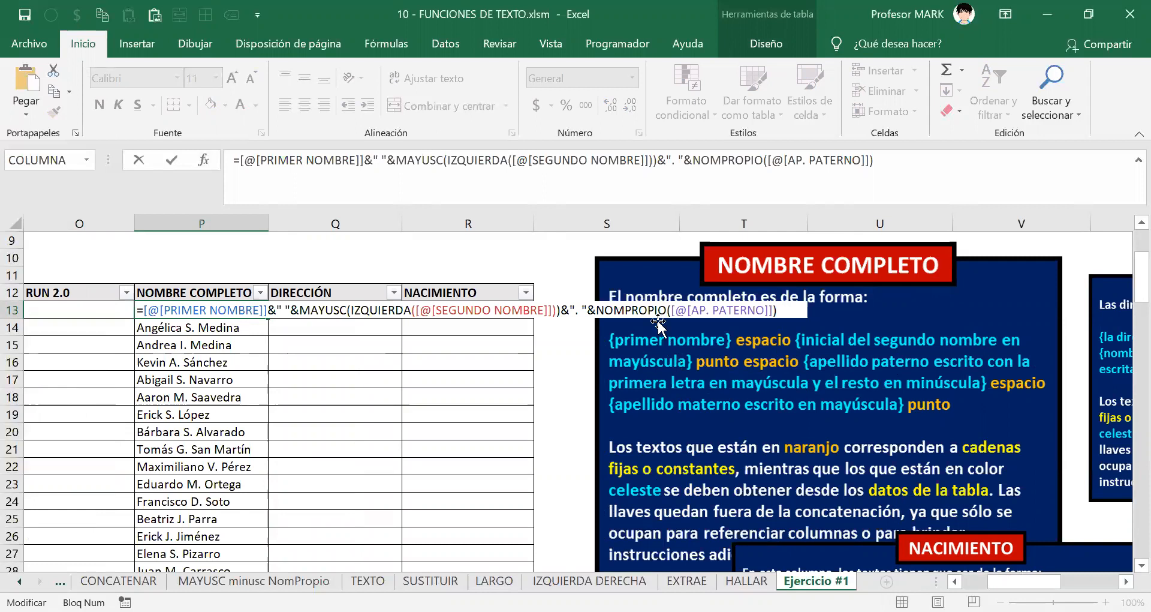
drag(626, 305, 784, 310)
click(784, 310)
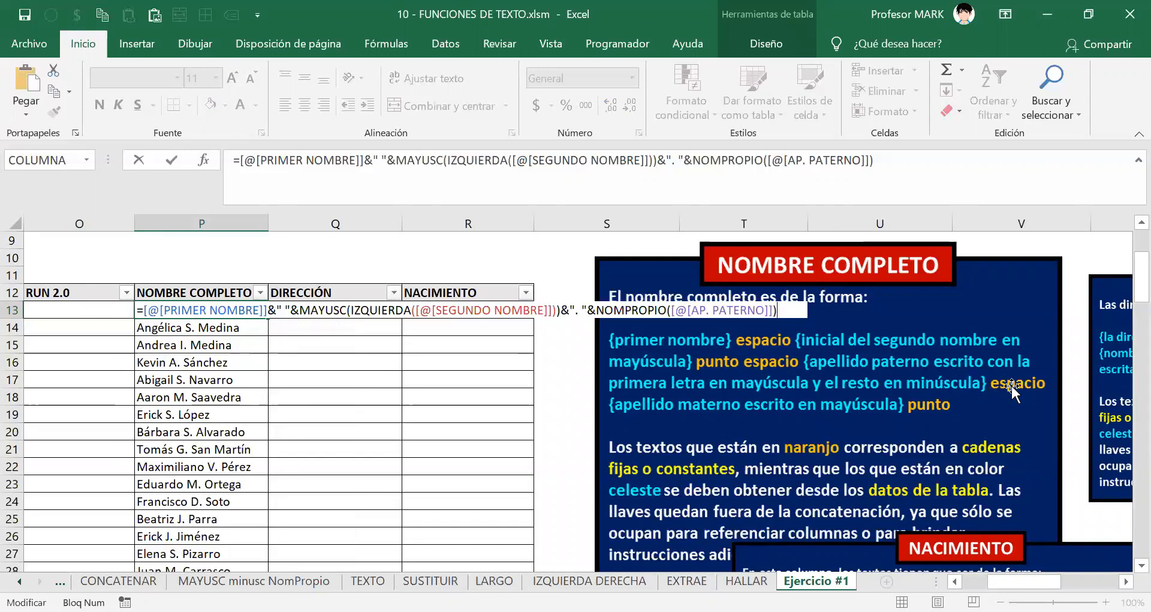
text(&)
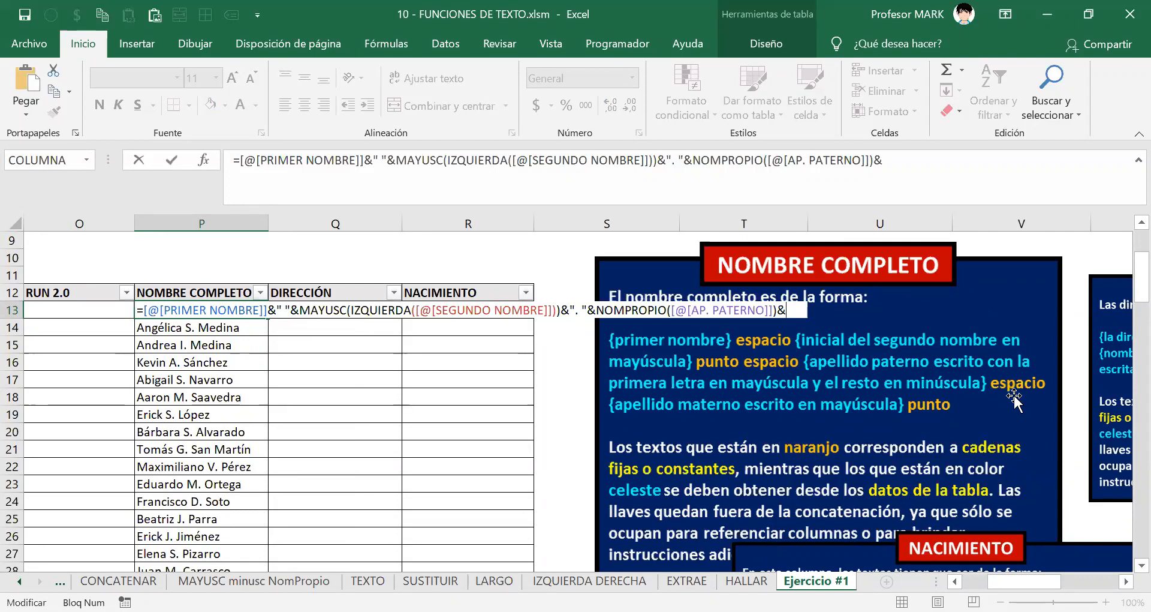
text(" ")
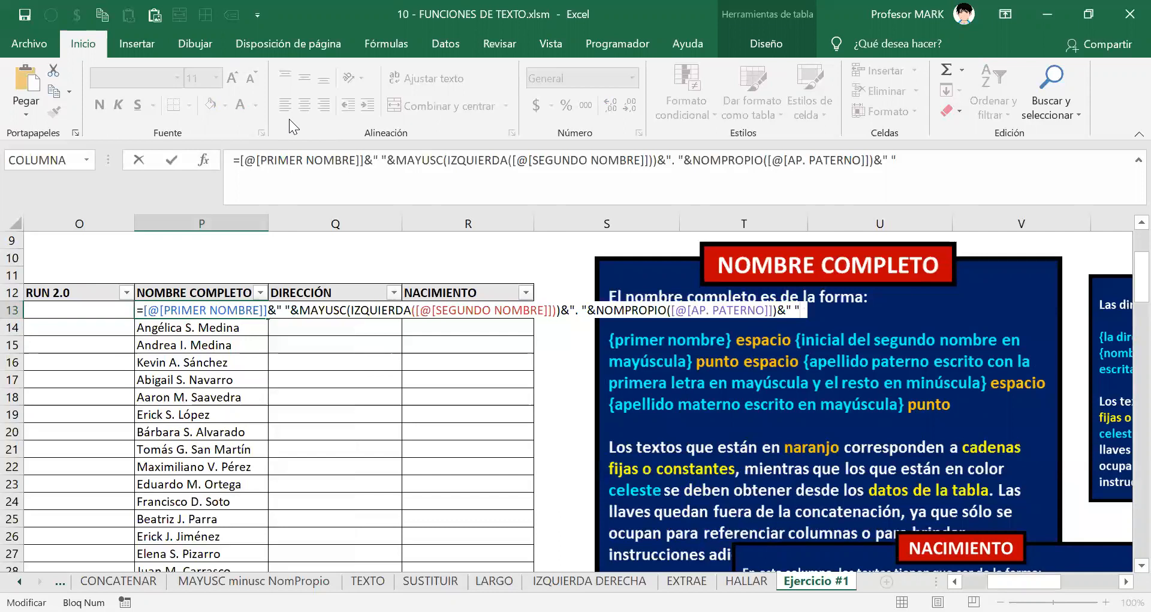
key(ctrl+shift+3)
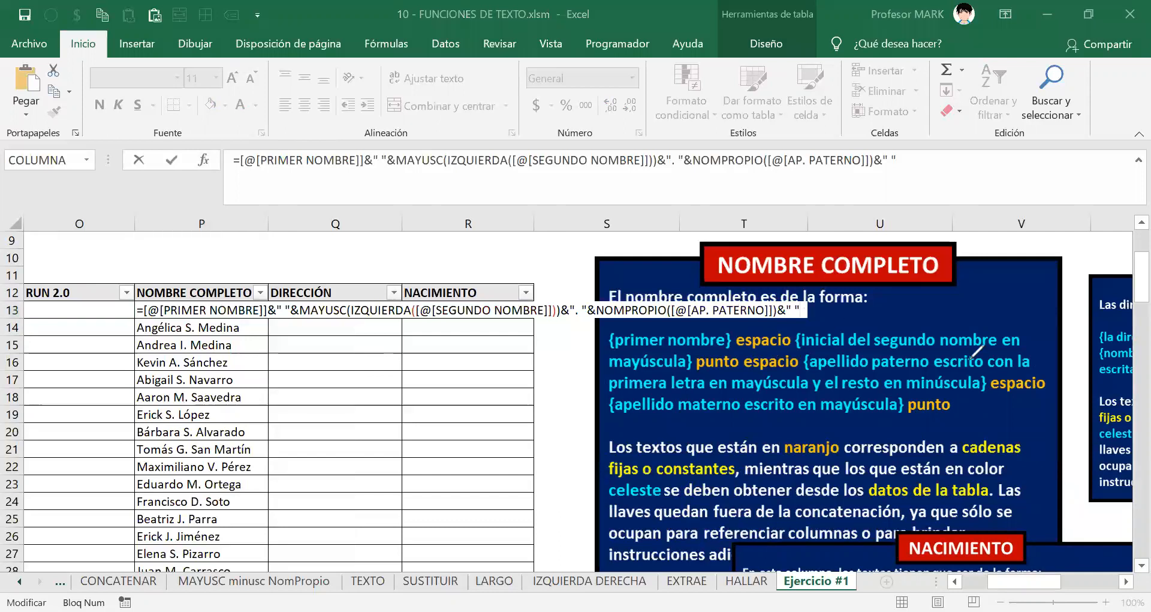
mouse_move(1029, 363)
mouse_down()
mouse_move(990, 406)
mouse_move(1022, 363)
mouse_up()
mouse_move(778, 318)
mouse_down()
mouse_move(728, 351)
mouse_move(804, 327)
mouse_up()
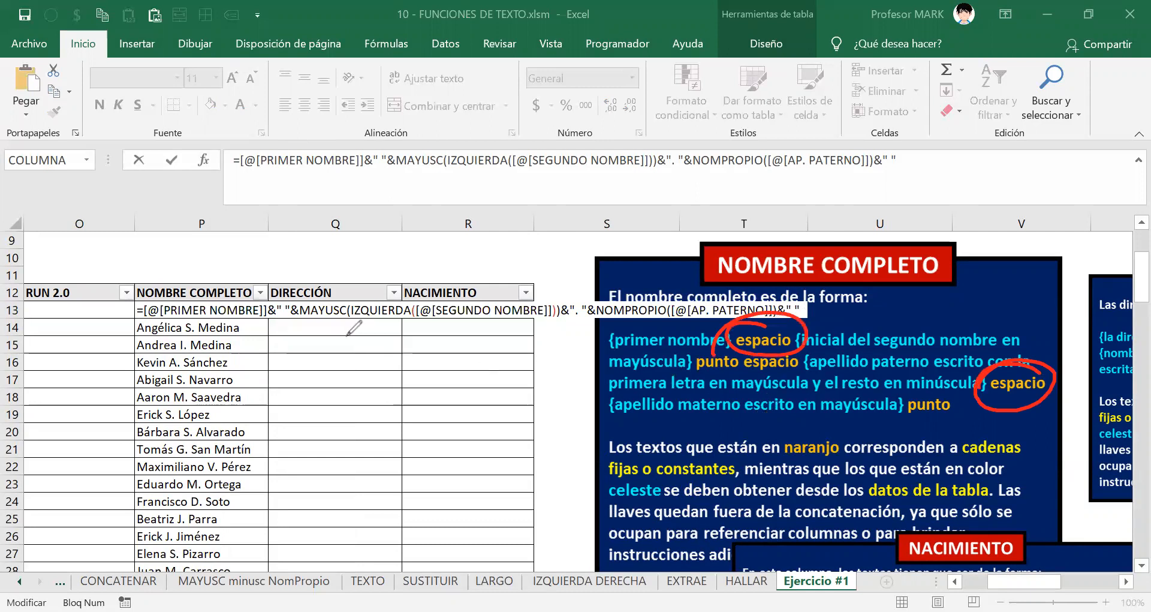
drag(293, 288, 273, 299)
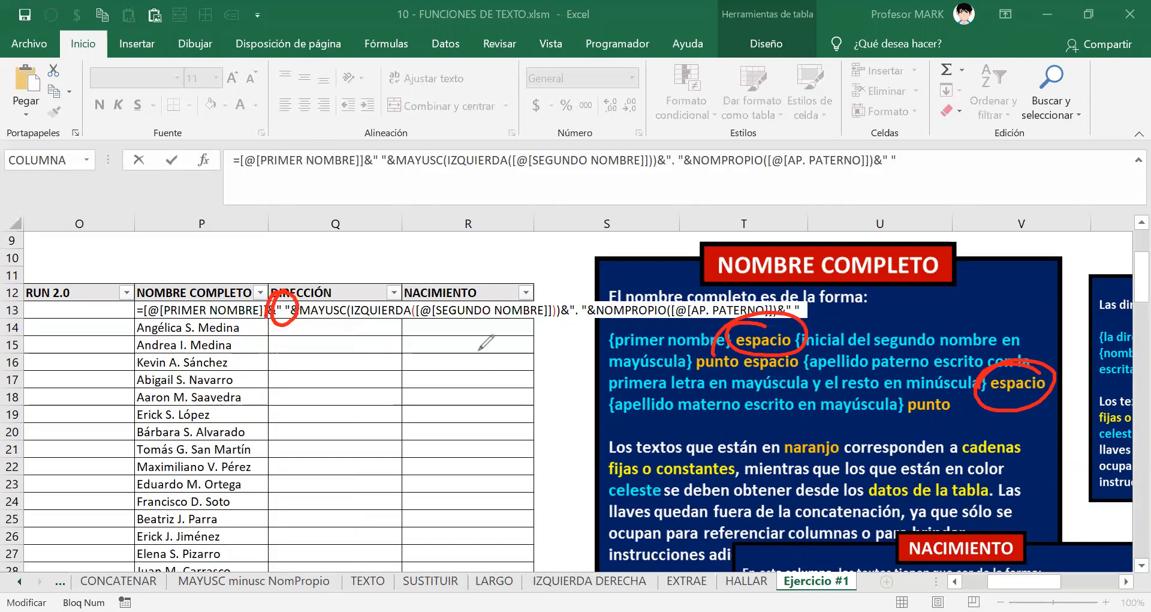
drag(774, 290, 783, 319)
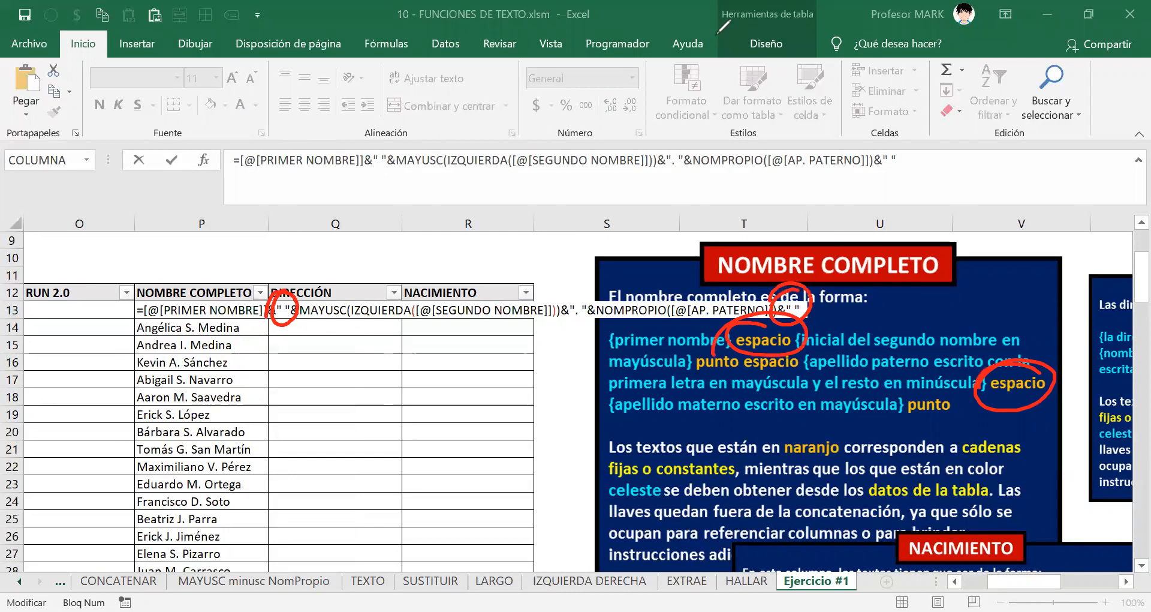
key(e)
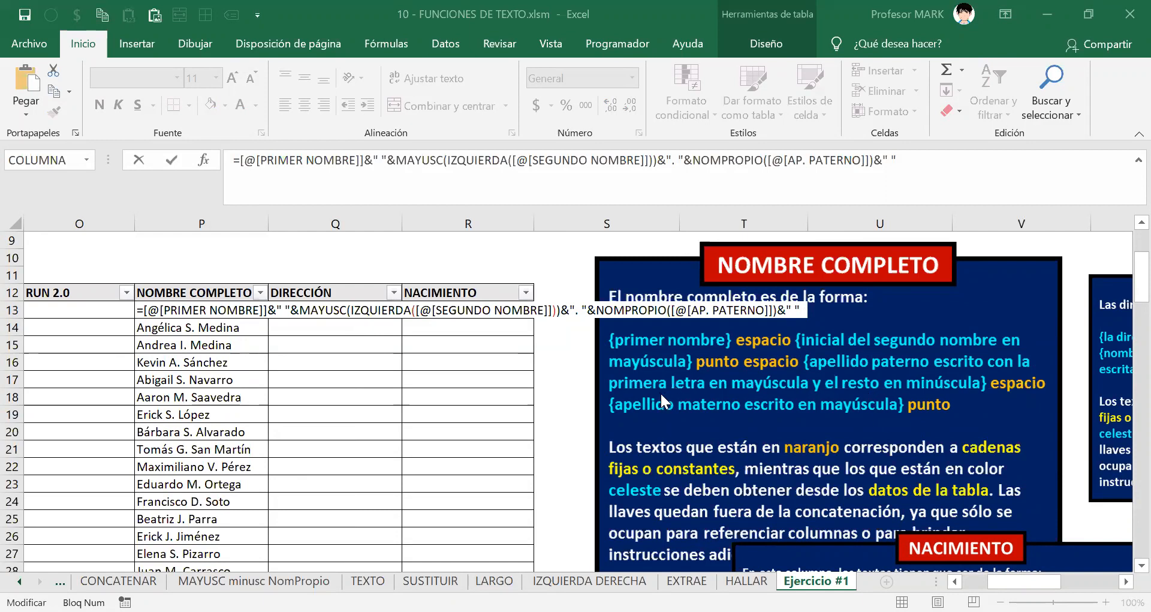
Step: Add an ampersand after the last " " at the end of the P13 formula
click(801, 312)
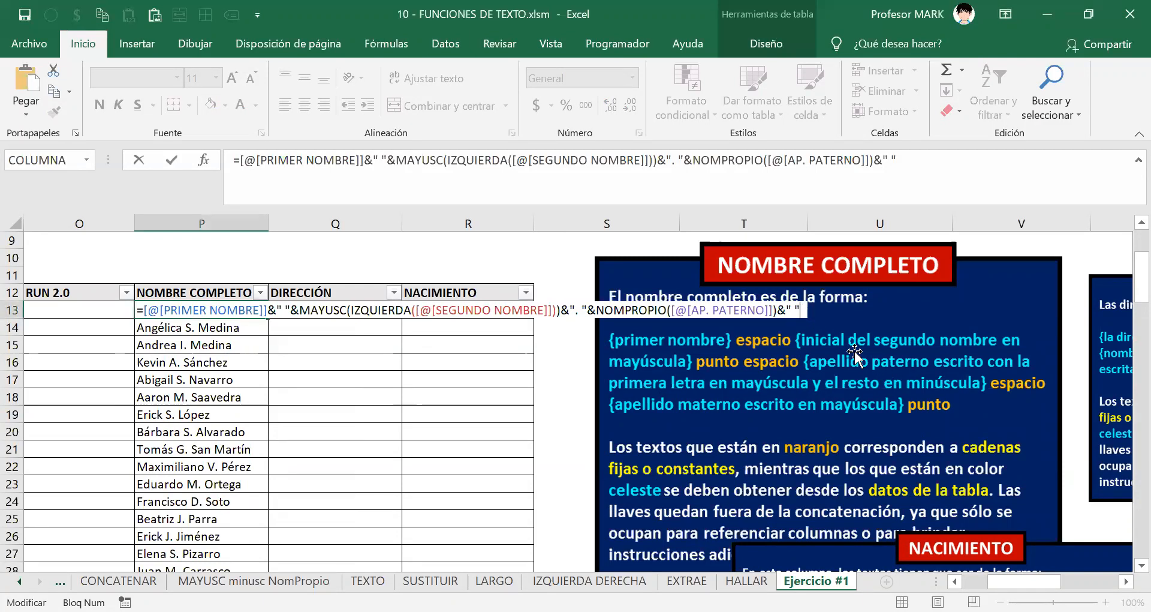
text(&)
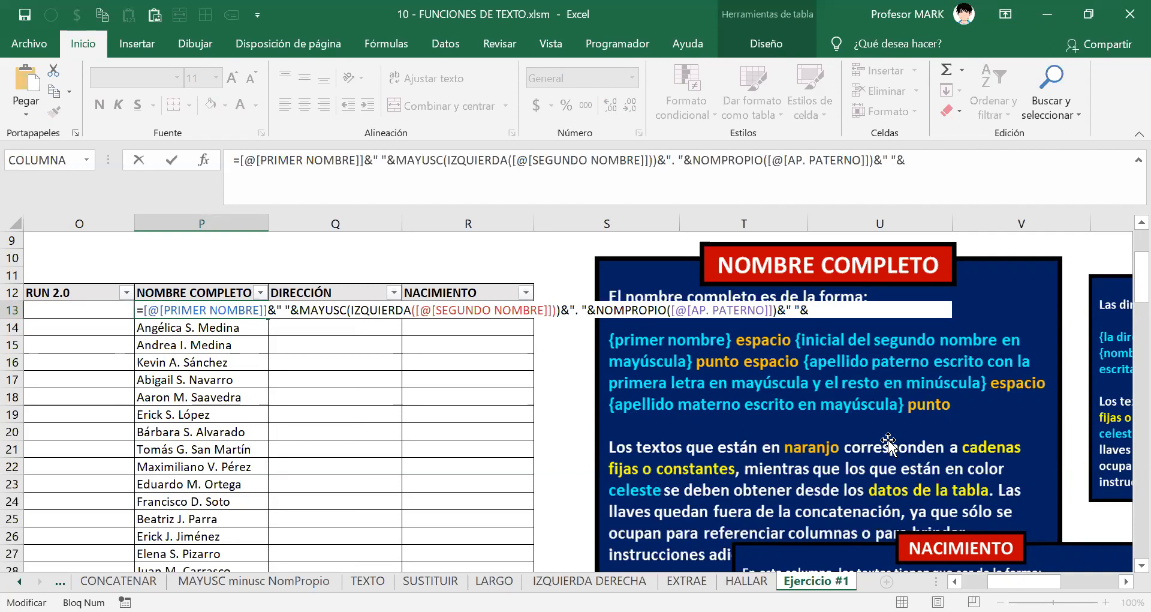
text("""""""""""""""""""""""")
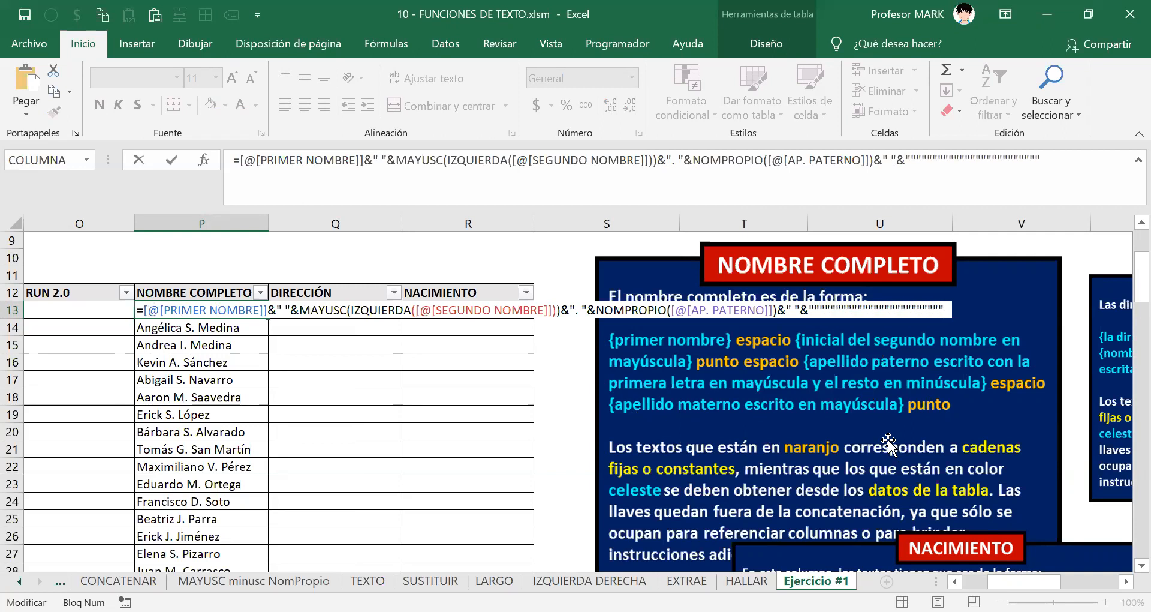
key(BackSpace)
key(BackSpace)
key(BackSpace)
key(BackSpace)
key(BackSpace)
key(BackSpace)
key(BackSpace)
key(BackSpace)
key(BackSpace)
key(BackSpace)
key(BackSpace)
key(BackSpace)
key(BackSpace)
key(BackSpace)
key(BackSpace)
key(BackSpace)
key(BackSpace)
key(BackSpace)
key(BackSpace)
key(BackSpace)
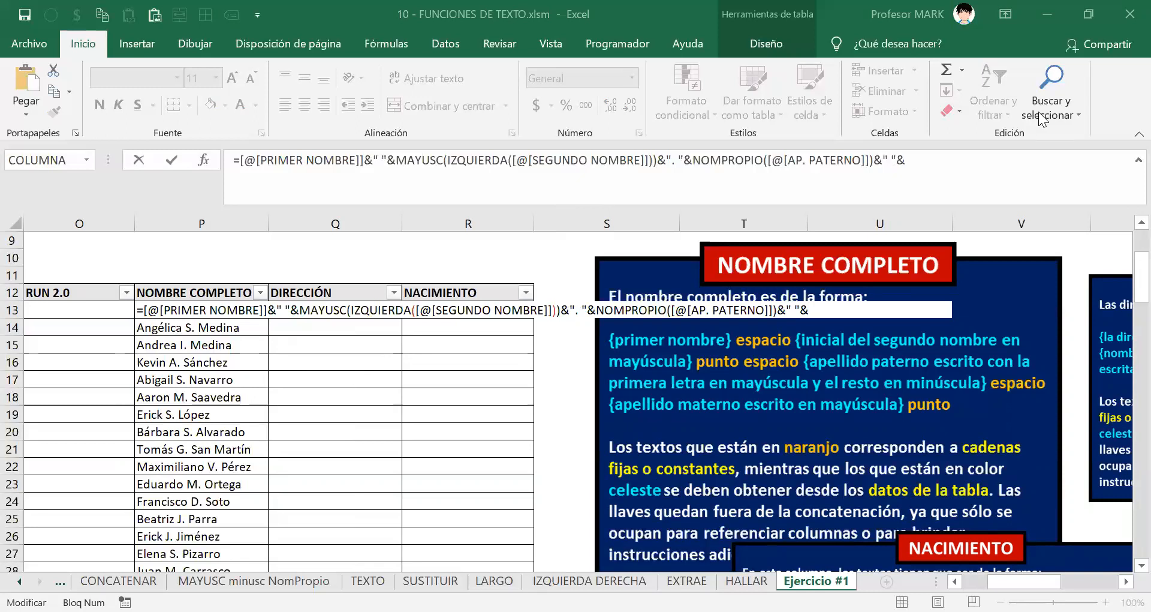
Step: Append MAYUSC([@[AP. MATERNO]]) to the P13 formula, referencing the maternal surname in H13
click(819, 310)
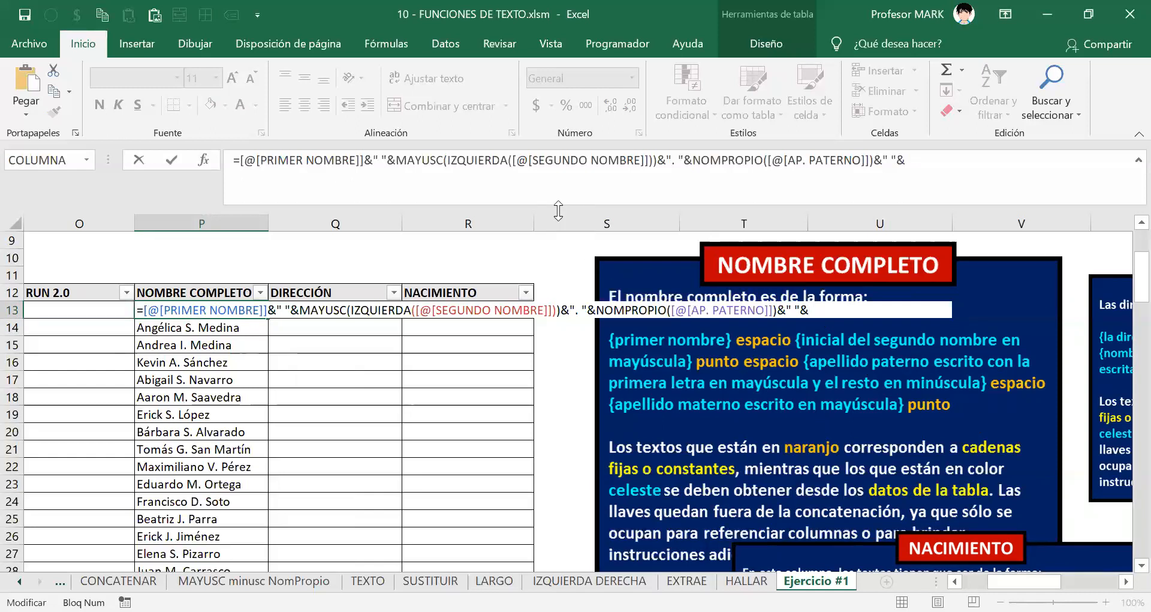
click(865, 311)
text(MAYUSC()
drag(1024, 581, 1000, 581)
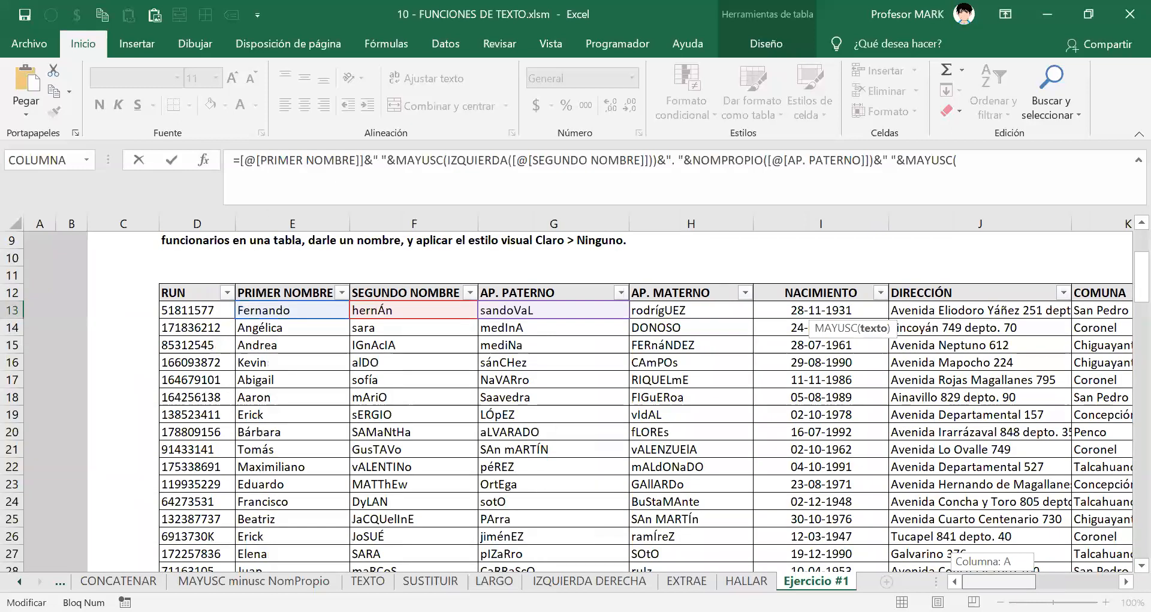
click(672, 311)
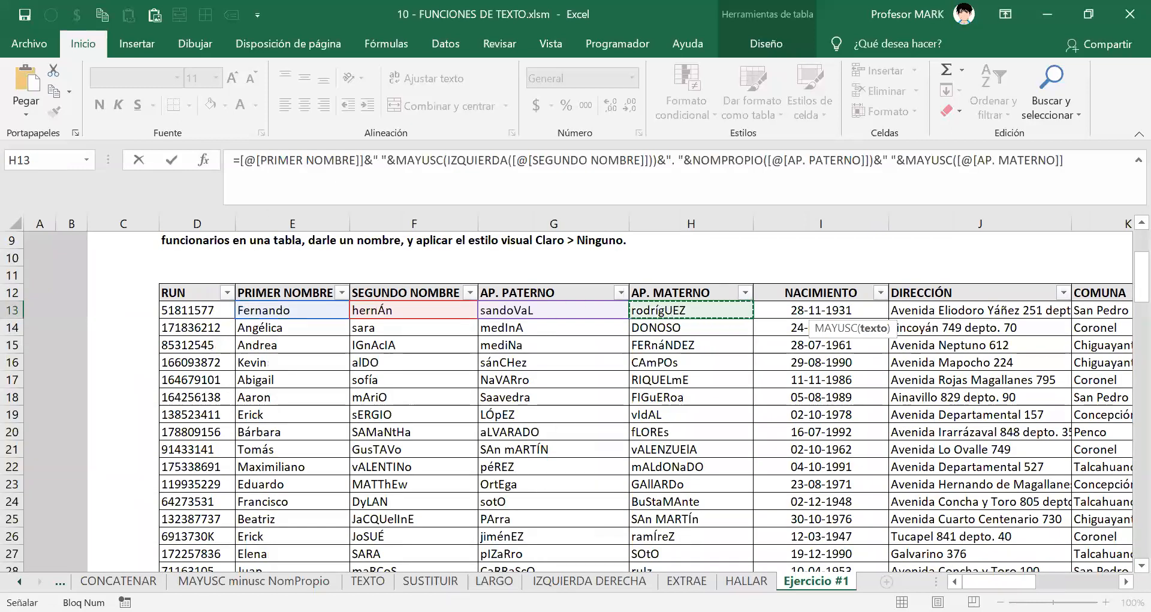
drag(1000, 581, 1023, 581)
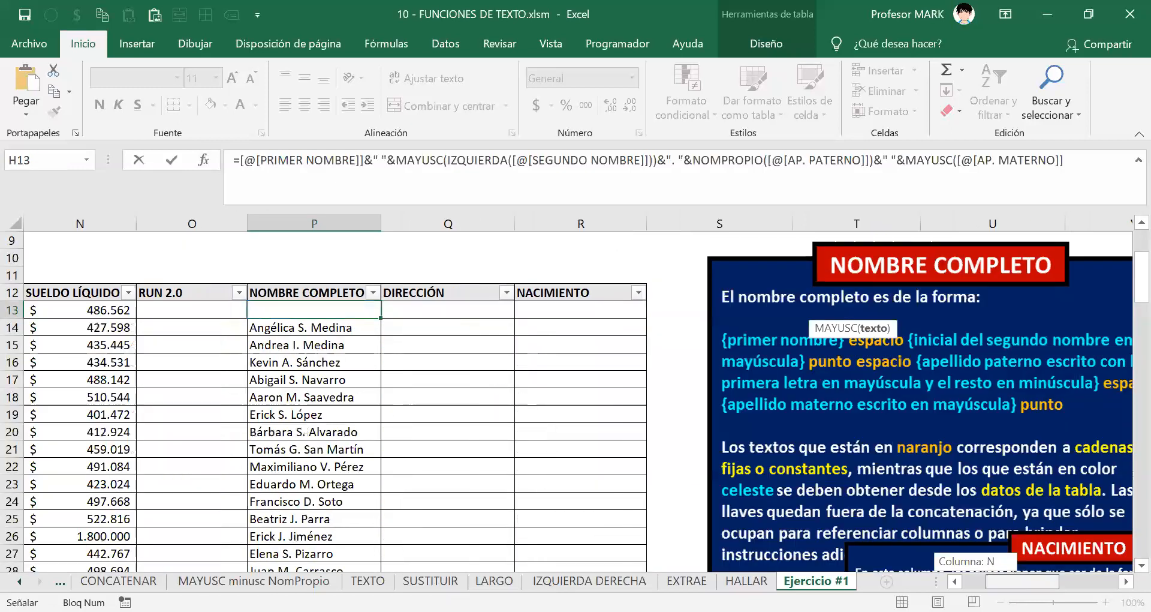
text())
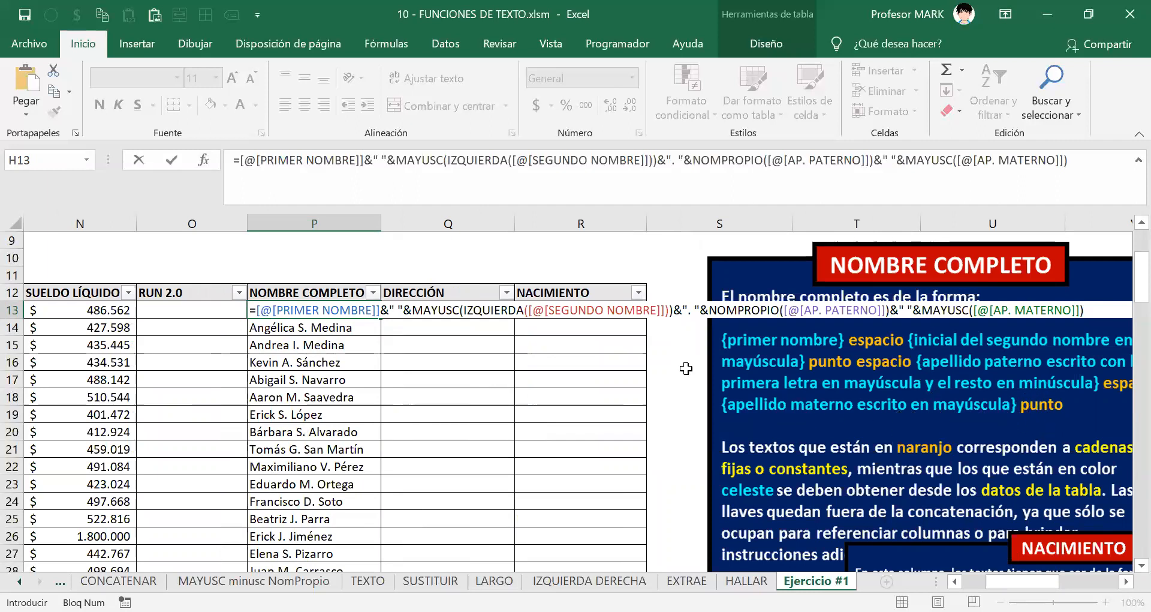
Step: Finish the P13 formula with &"." and commit it to the NOMBRE COMPLETO column
drag(922, 309, 1093, 309)
click(1093, 309)
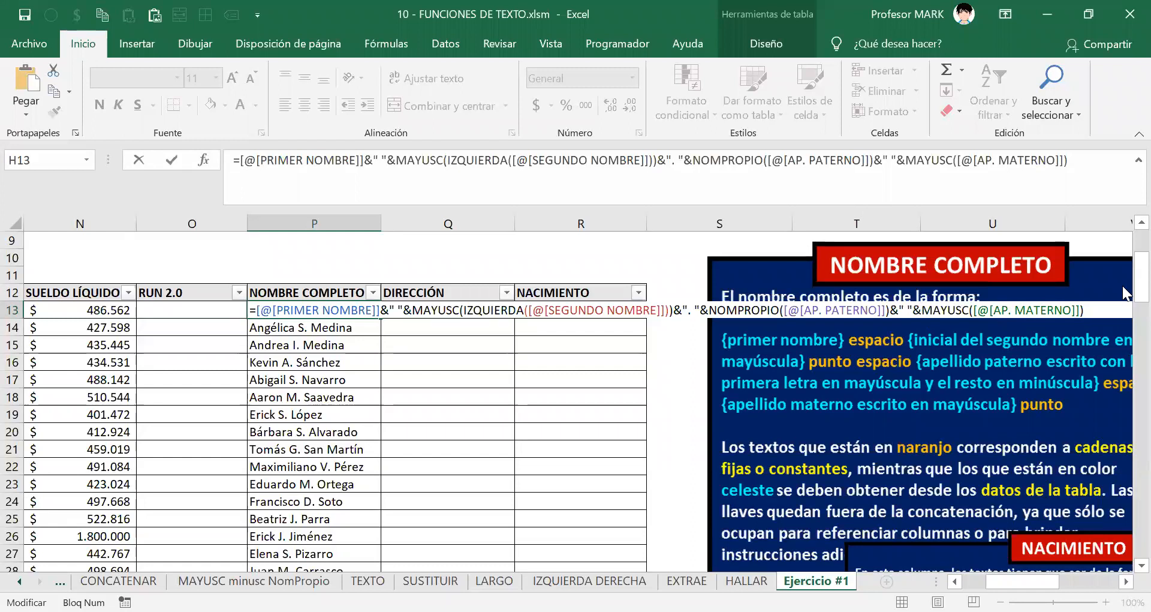
text(&)
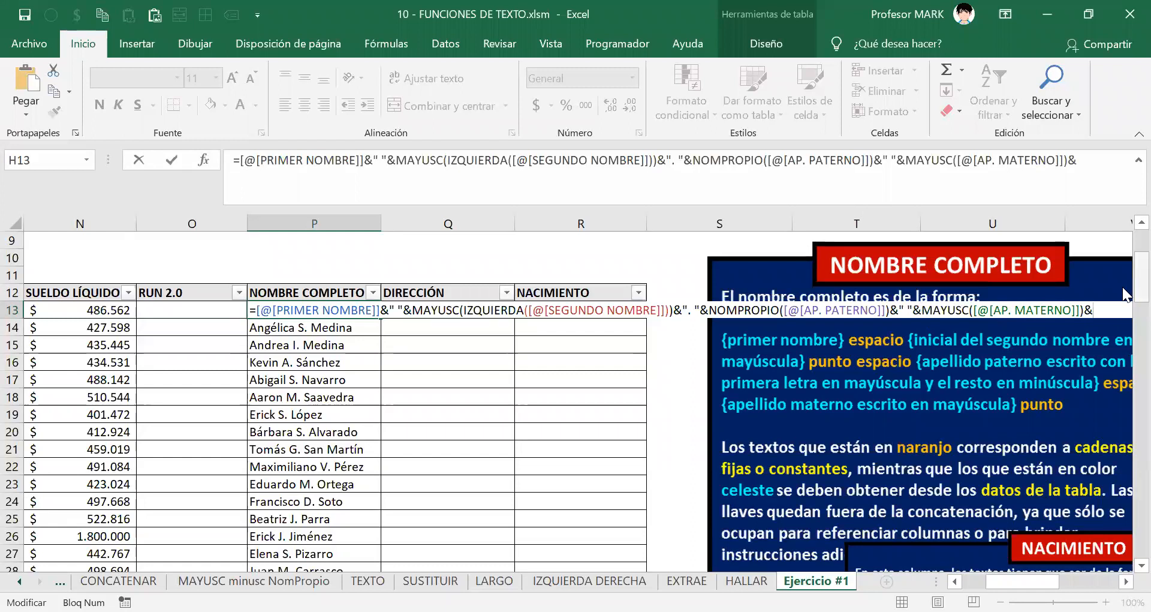
text(" )
text(".")
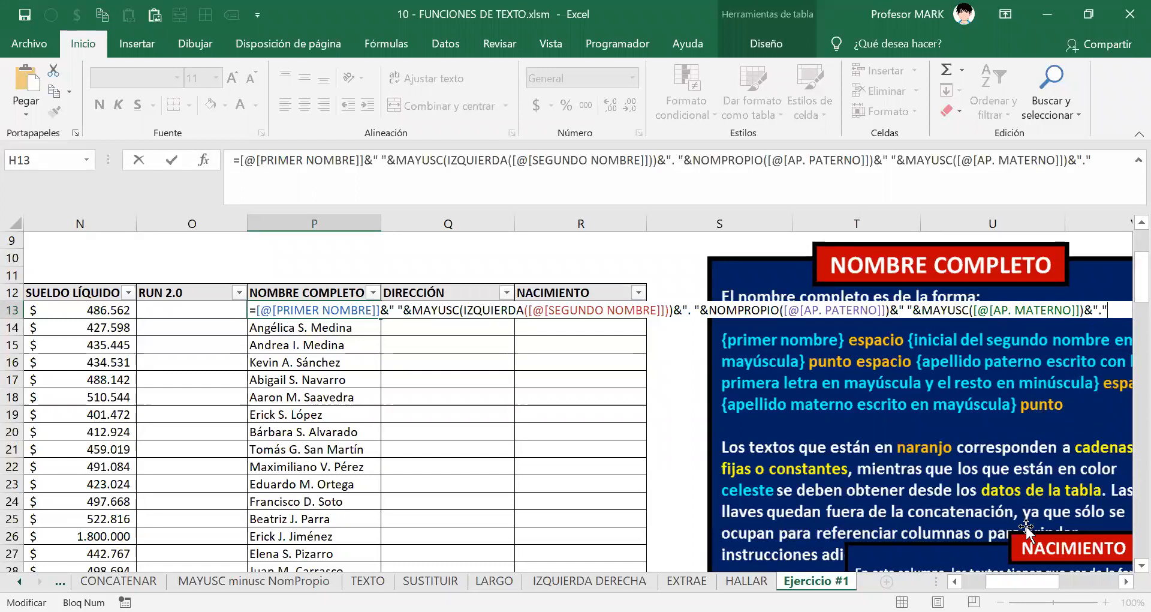
scroll(1000, 358, right, 2)
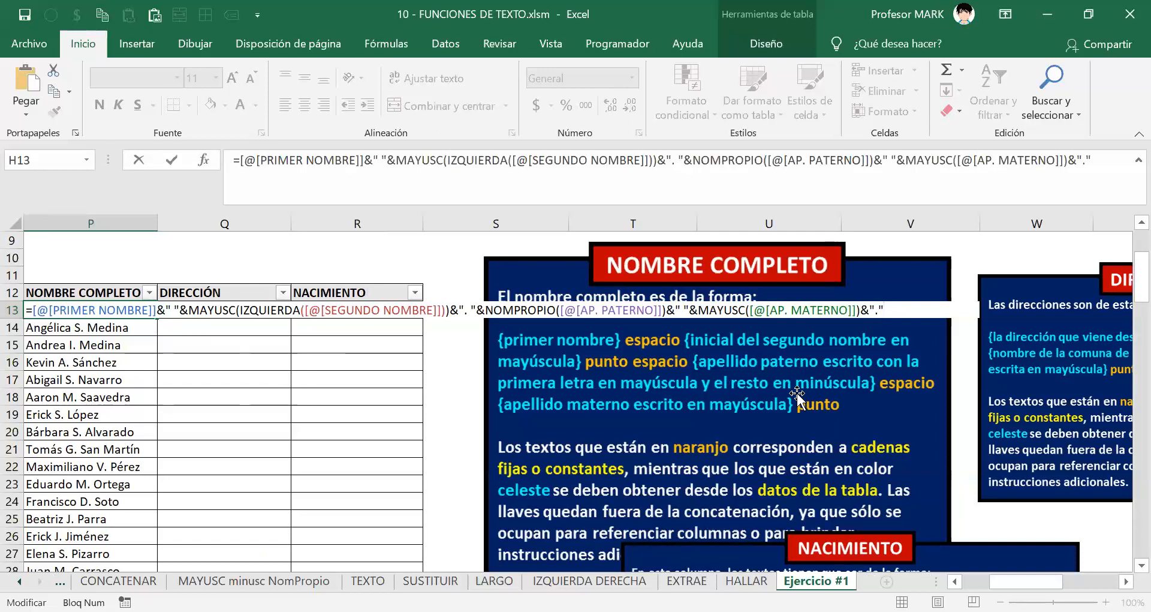
key(Return)
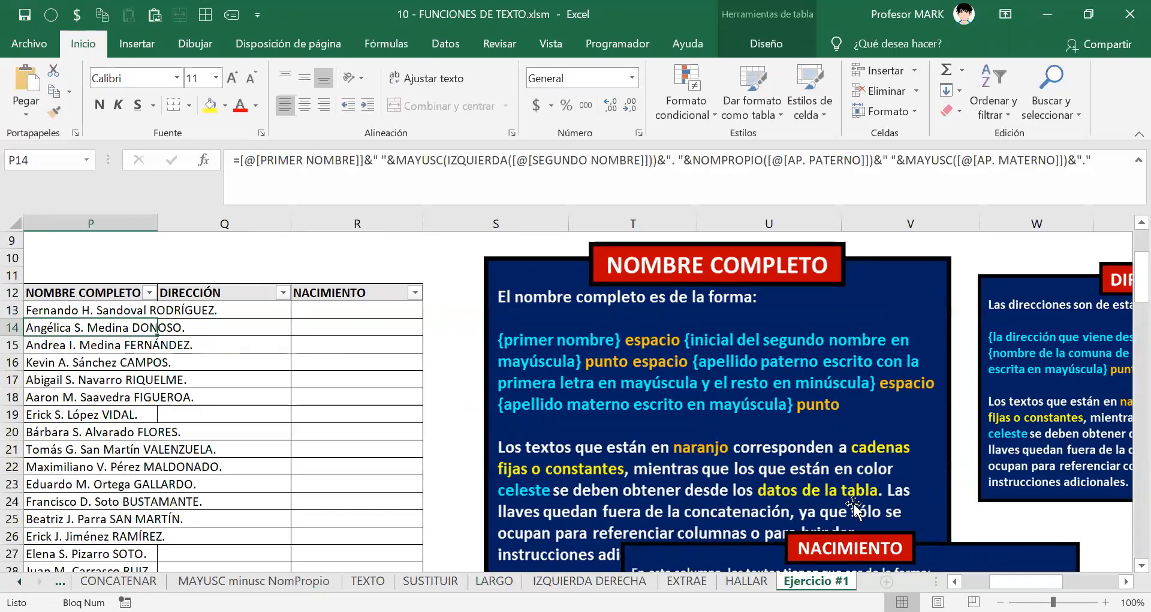
Step: Review the complete NOMBRE COMPLETO formula in P13 and leave it as is
scroll(1005, 581, left, 1)
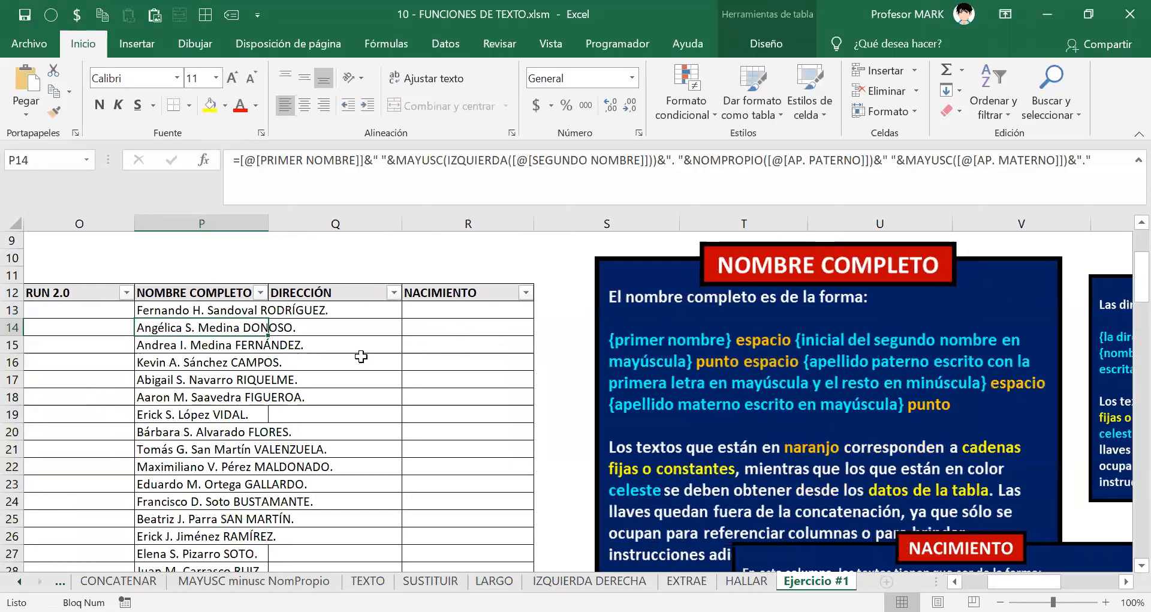
click(175, 307)
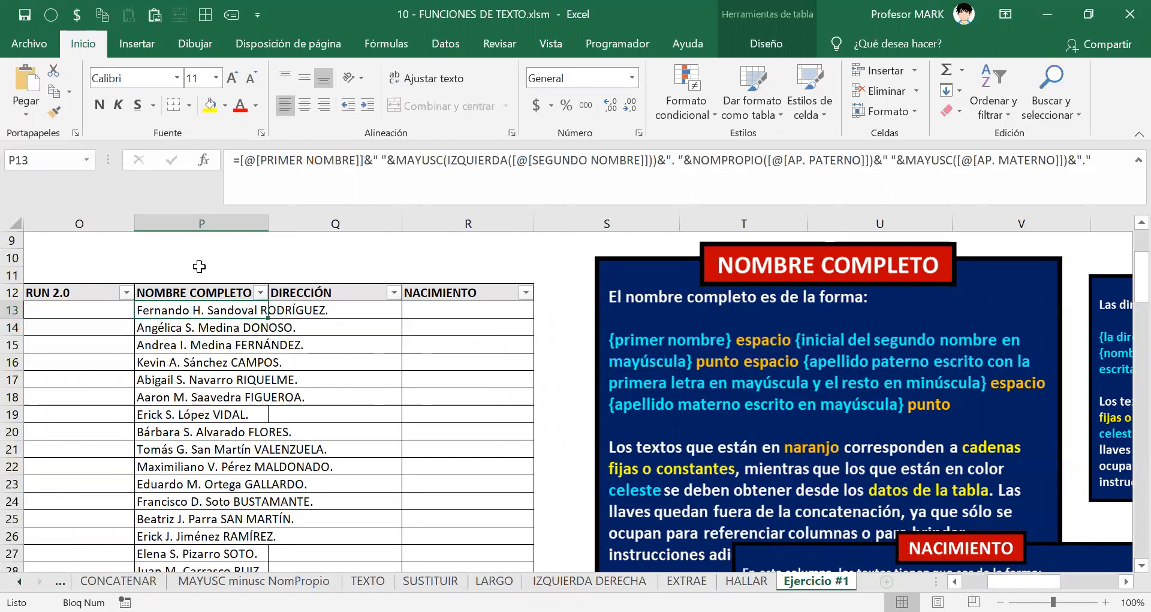
drag(233, 160, 1127, 178)
click(1128, 159)
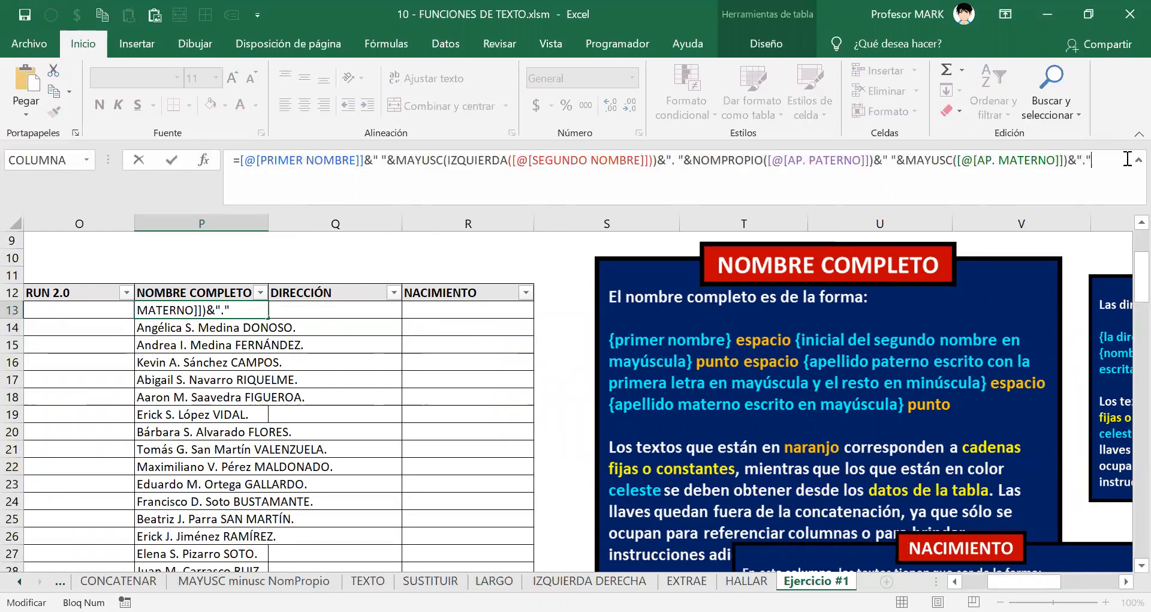
key(Return)
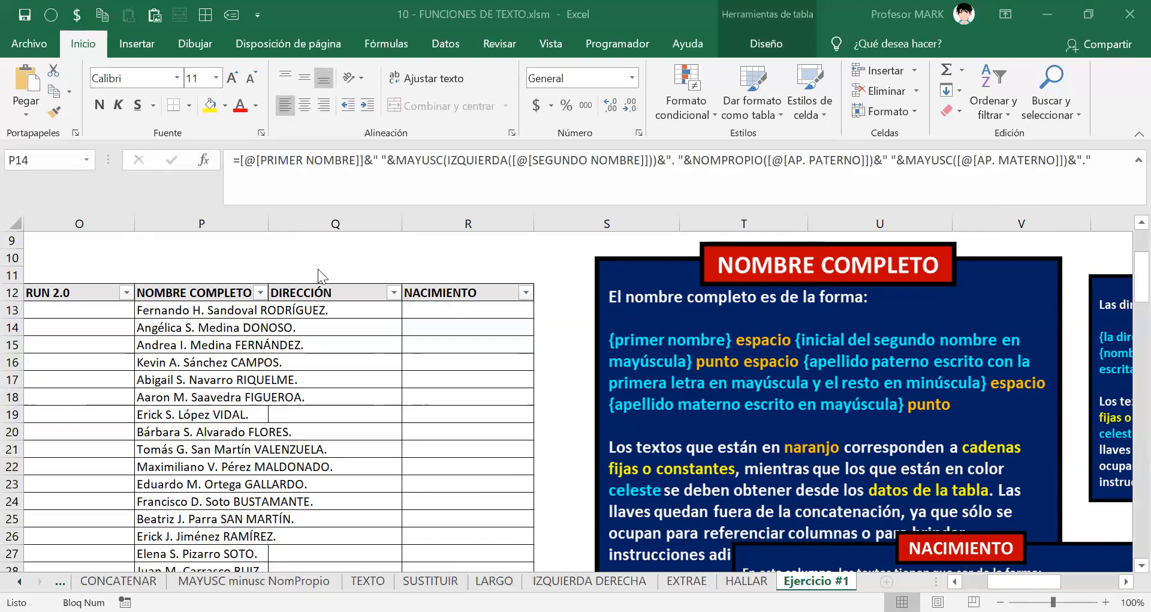
Step: Widen column P until the NOMBRE COMPLETO texts fit within their cells
click(233, 309)
click(235, 305)
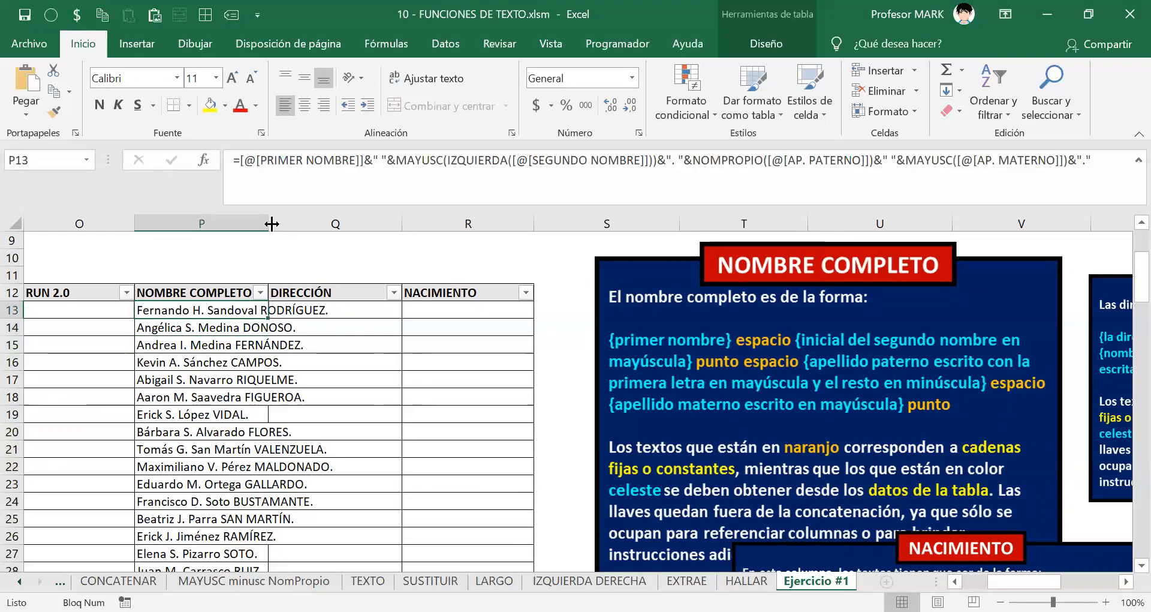
drag(271, 224, 339, 224)
Step: Check the generated full names down the NOMBRE COMPLETO column and return to its first data row, P13
click(236, 383)
scroll(237, 466, down, 2)
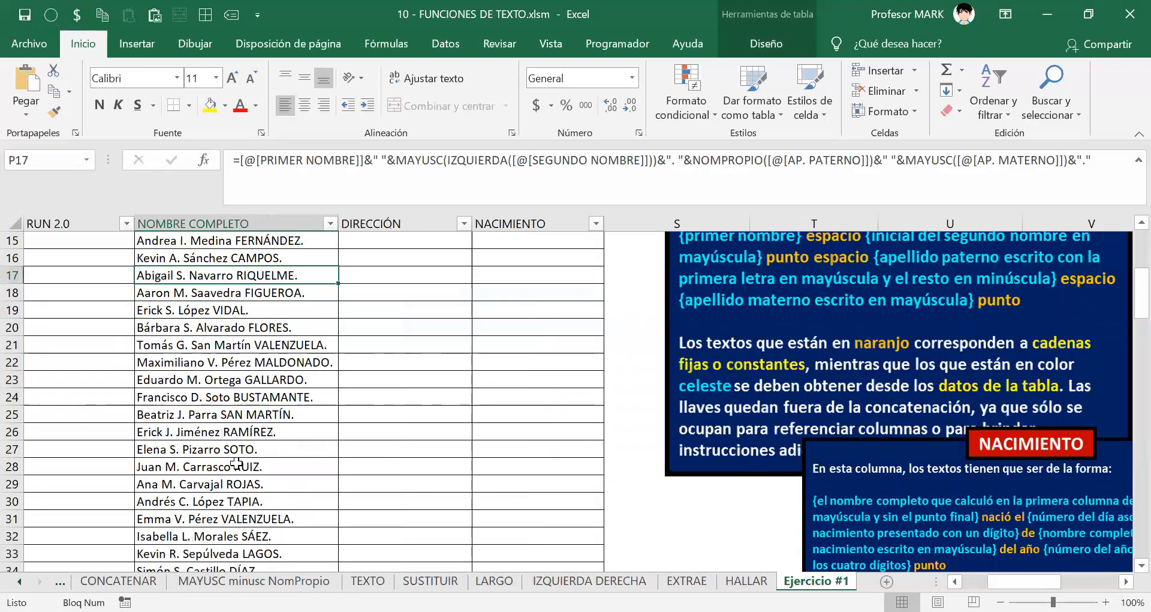
scroll(237, 466, down, 13)
scroll(250, 436, up, 12)
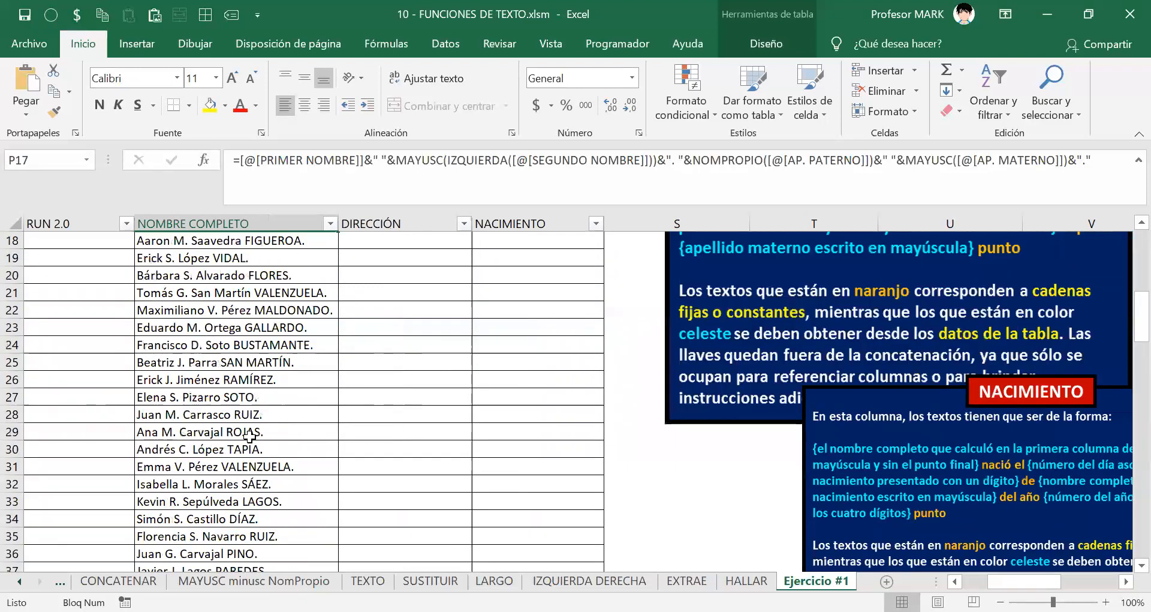
scroll(249, 436, up, 1)
scroll(201, 356, up, 3)
click(291, 363)
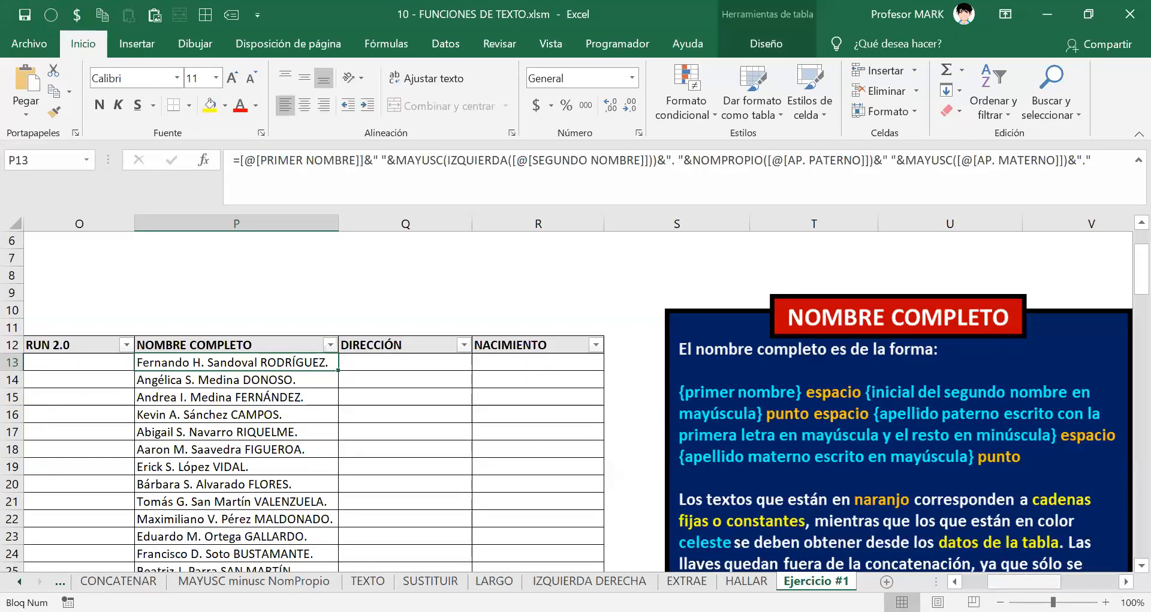
Step: Examine the Ejercicio #1 Parte II suppliers table and its note on deriving the NOMBRE column from the e-mail
drag(1024, 581, 1023, 581)
click(258, 343)
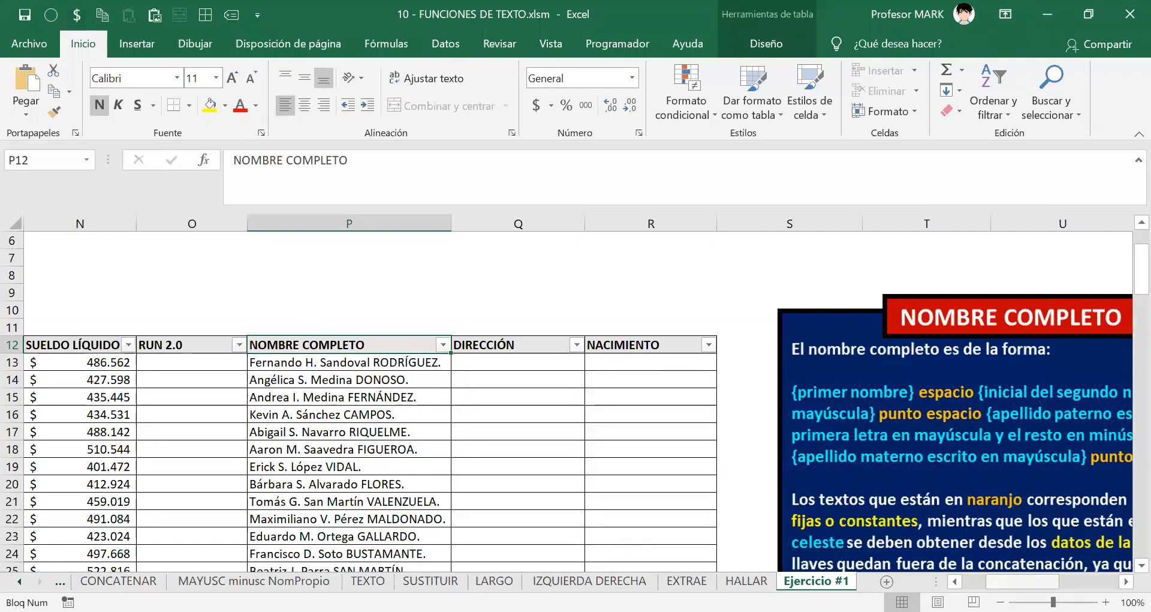
scroll(179, 423, left, 5)
click(198, 437)
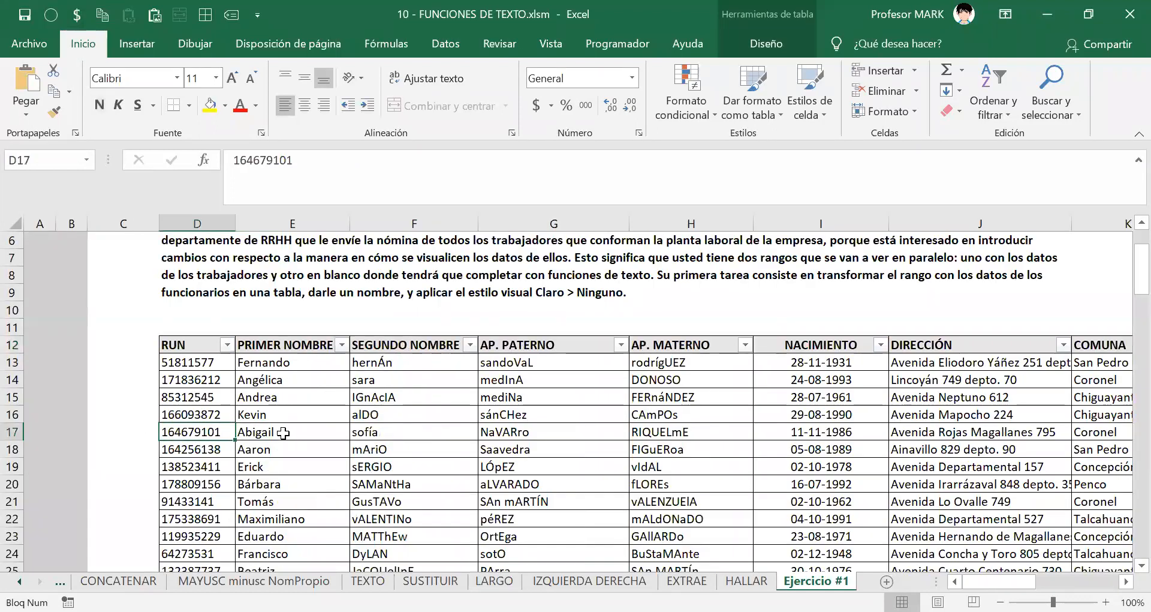
scroll(283, 431, down, 14)
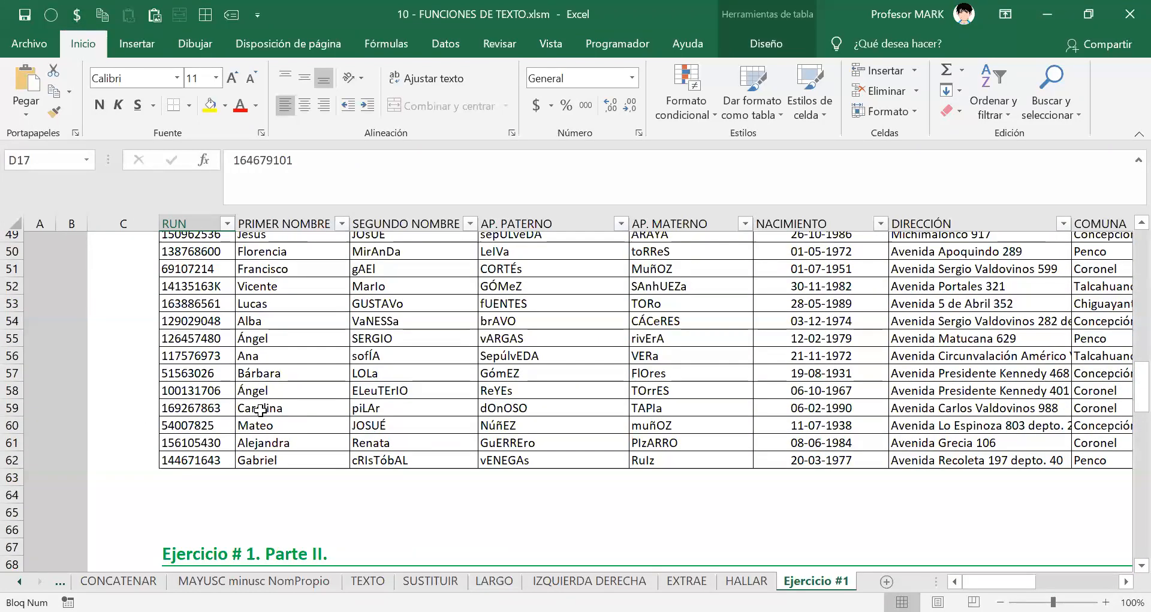
scroll(260, 410, down, 8)
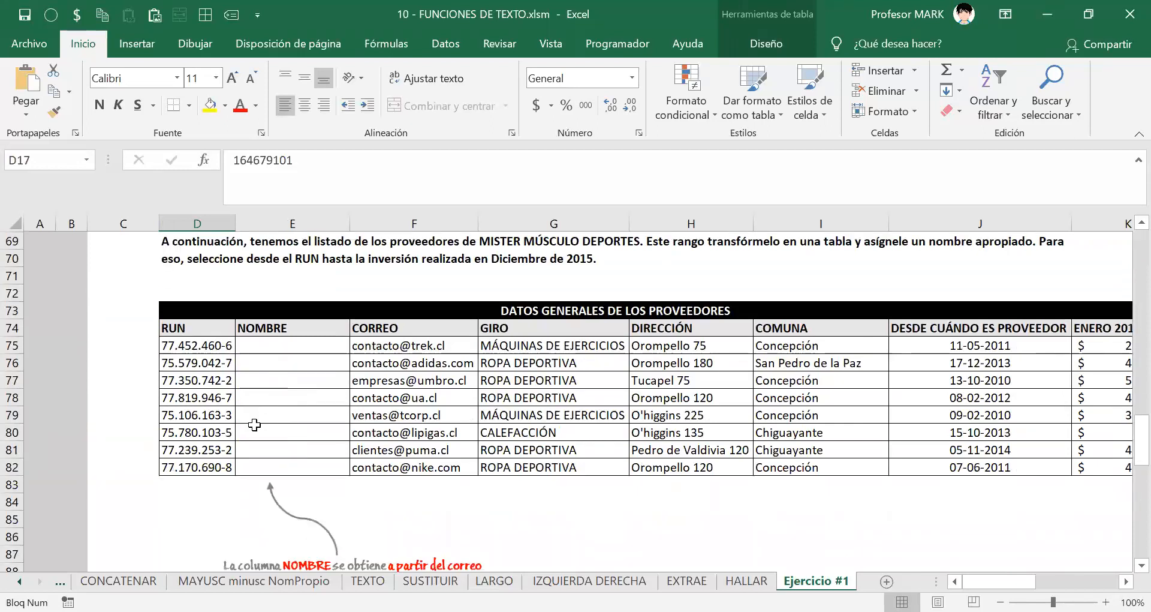
scroll(255, 425, down, 3)
scroll(257, 428, up, 4)
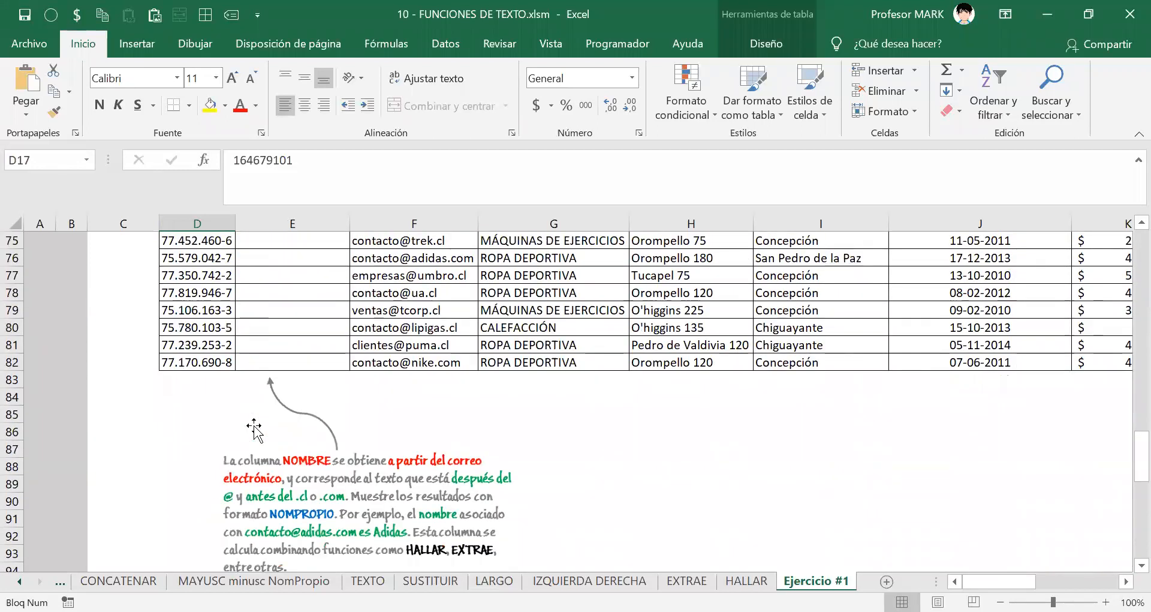
scroll(259, 329, up, 2)
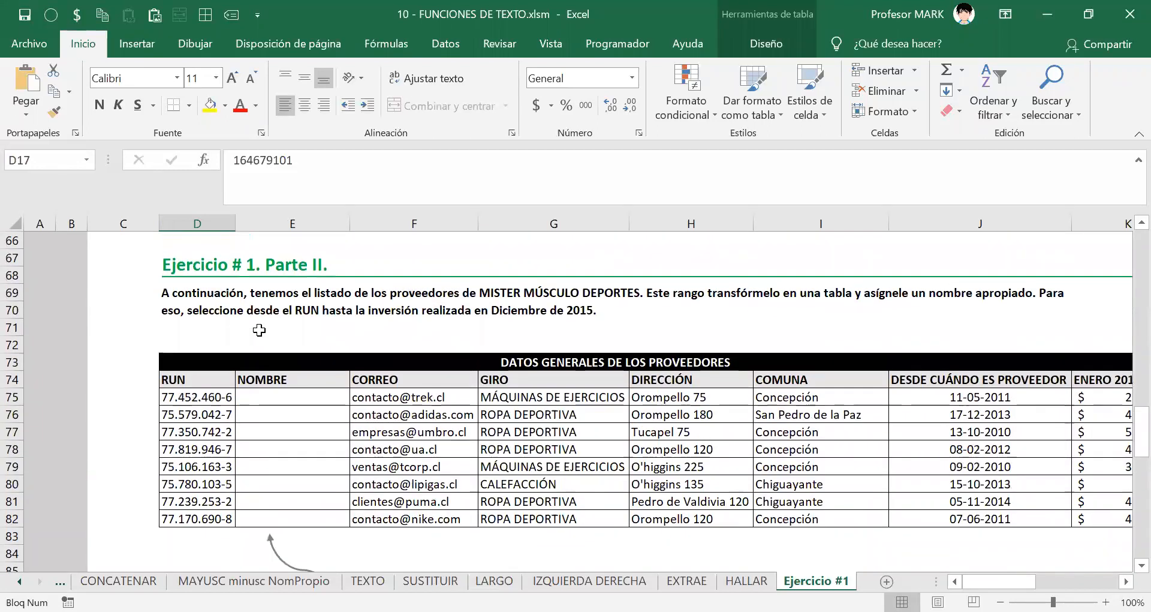
Step: Select the blank NOMBRE cells E75:E82 in the suppliers table, beside the CORREO column
click(261, 322)
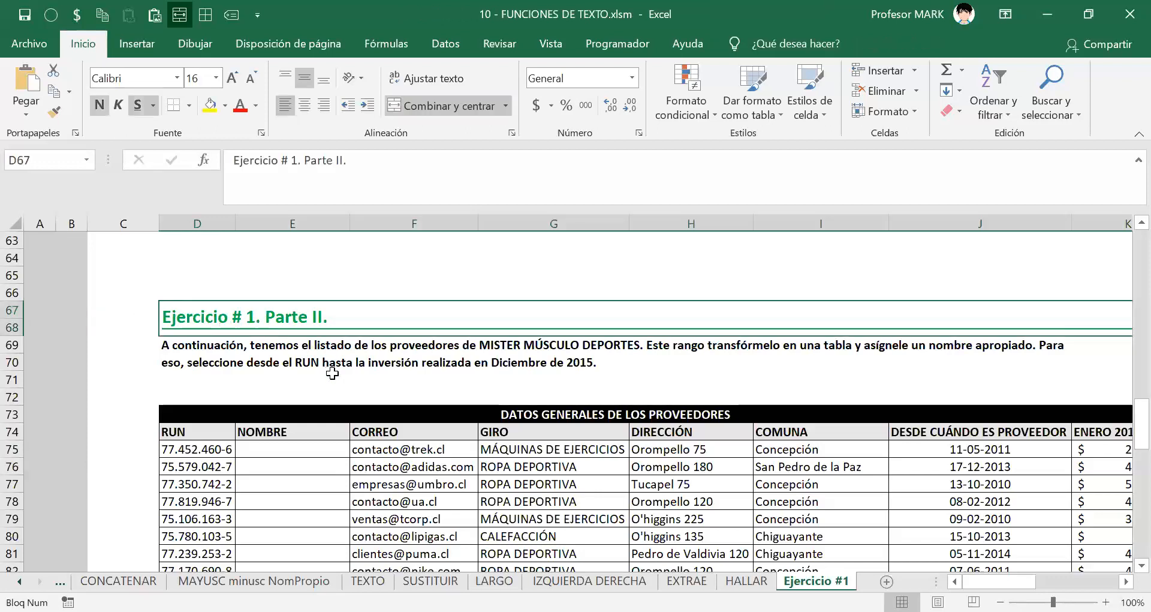
scroll(306, 396, down, 1)
drag(289, 395, 270, 522)
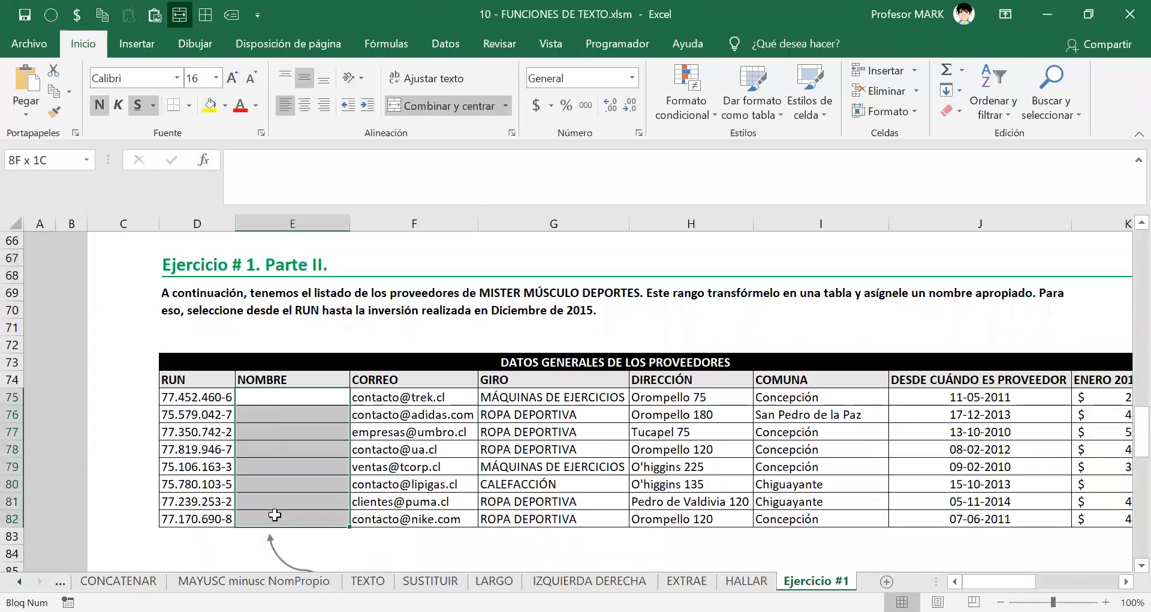
scroll(368, 393, down, 1)
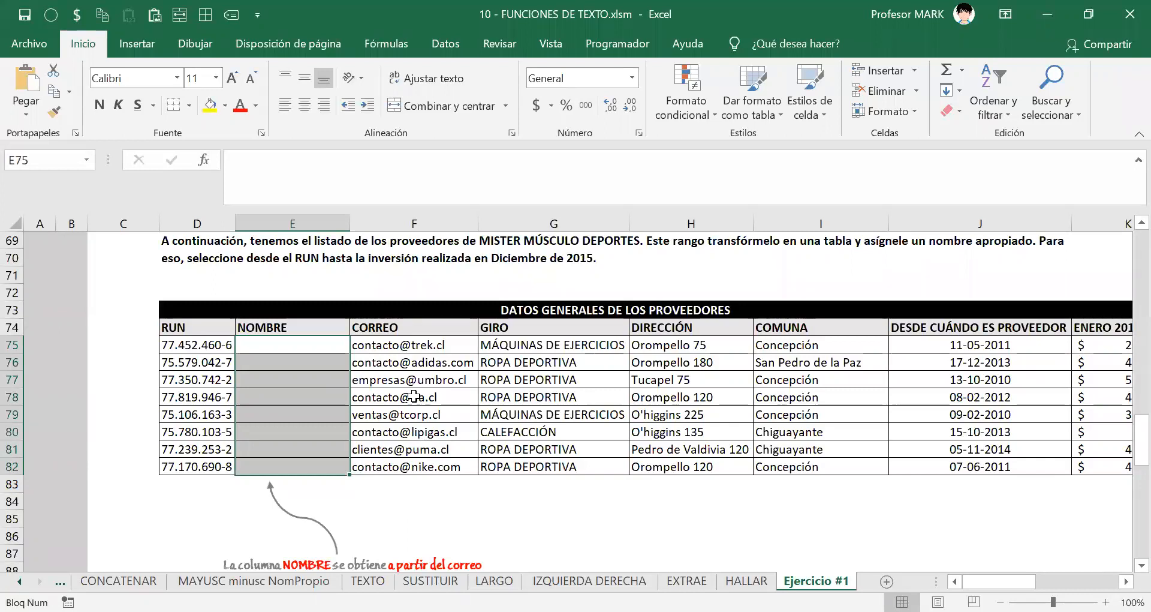
key(alt+Tab)
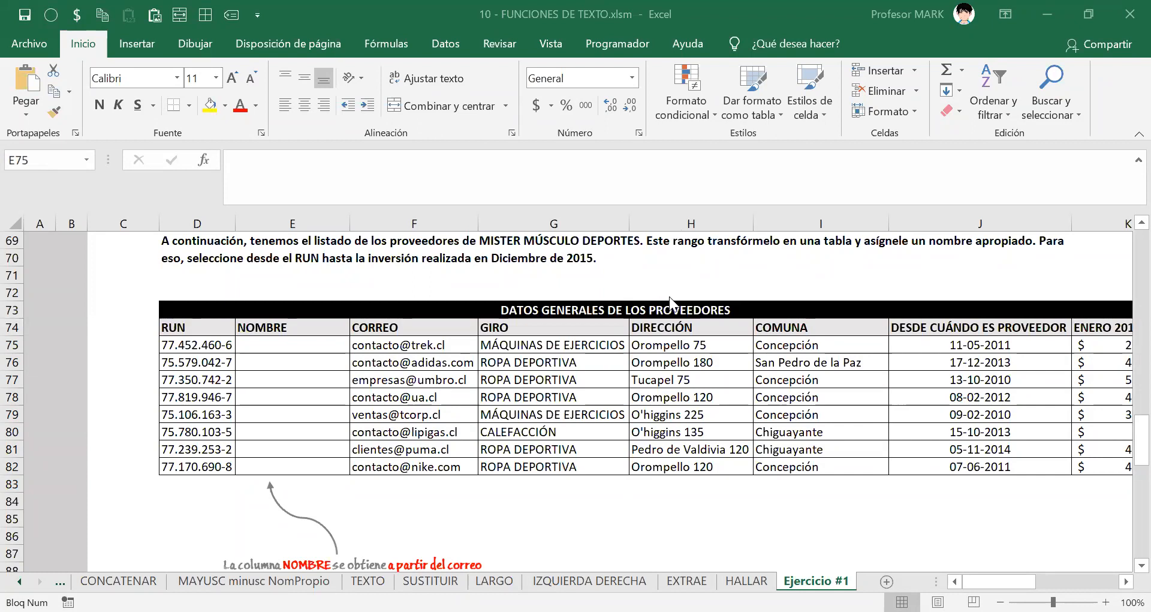
click(330, 343)
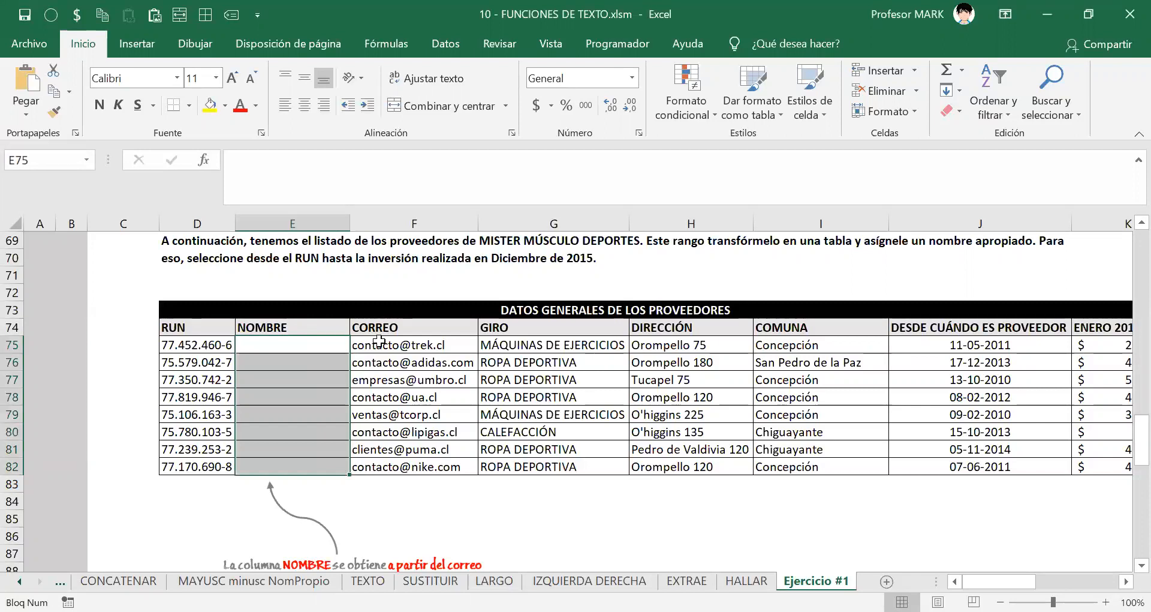
click(1123, 418)
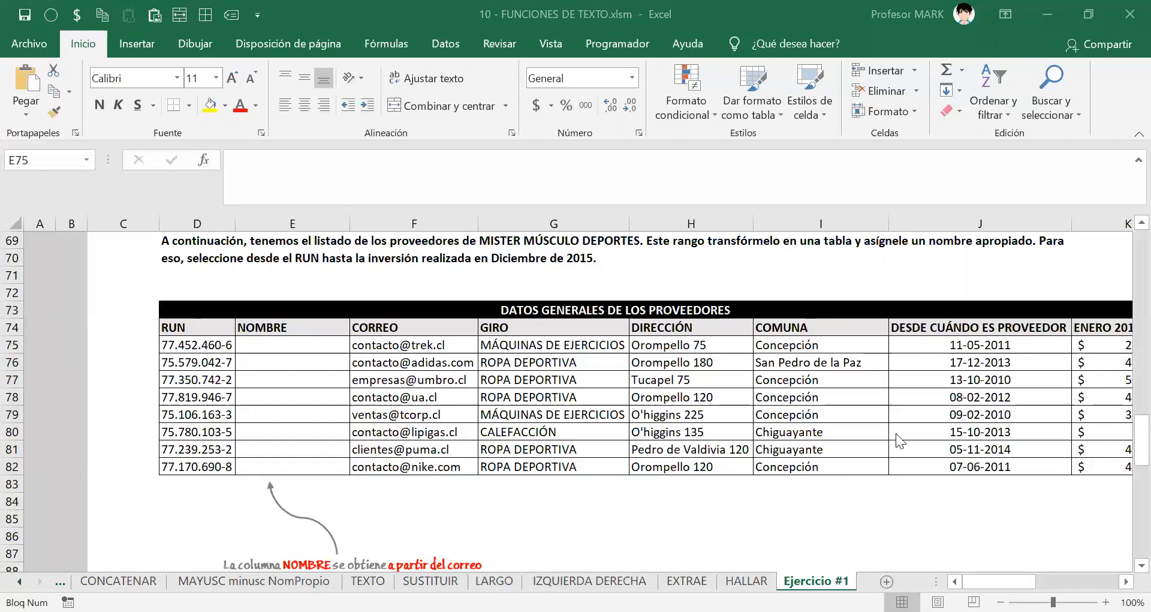
Step: Save the workbook and return to the Ejercicio #1 Parte I title in D2
click(270, 336)
key(ctrl+s)
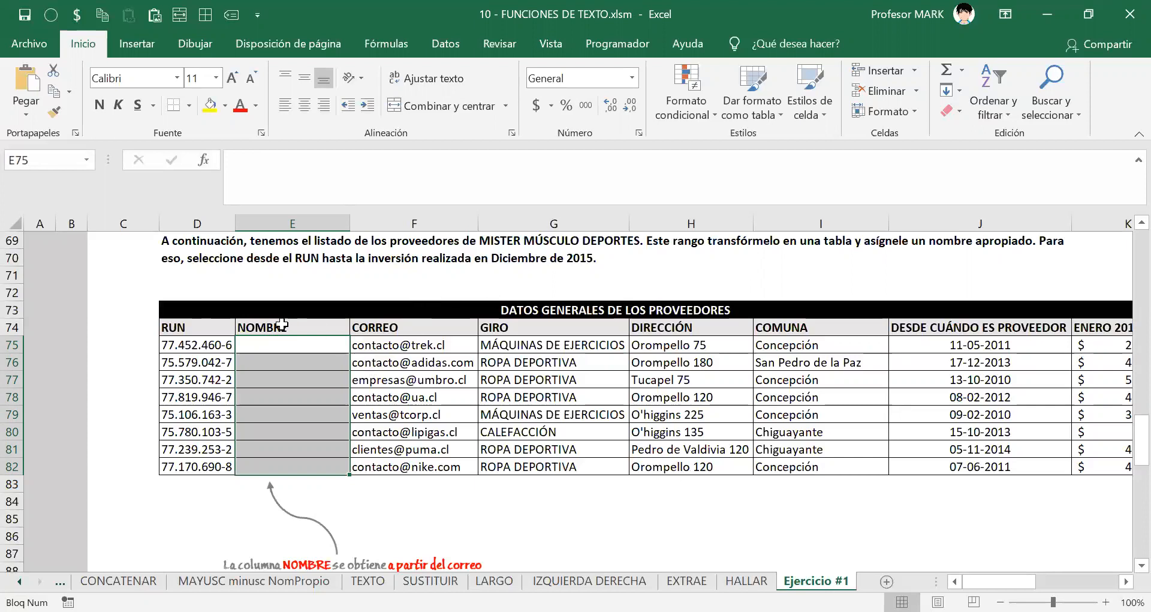
click(262, 330)
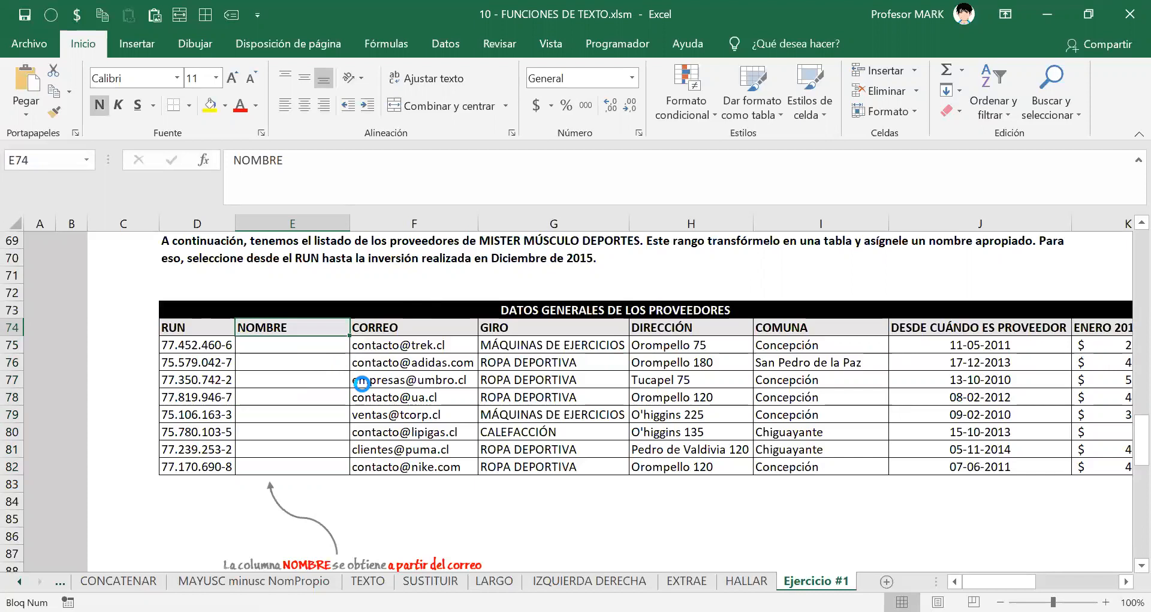
scroll(361, 382, up, 20)
click(201, 260)
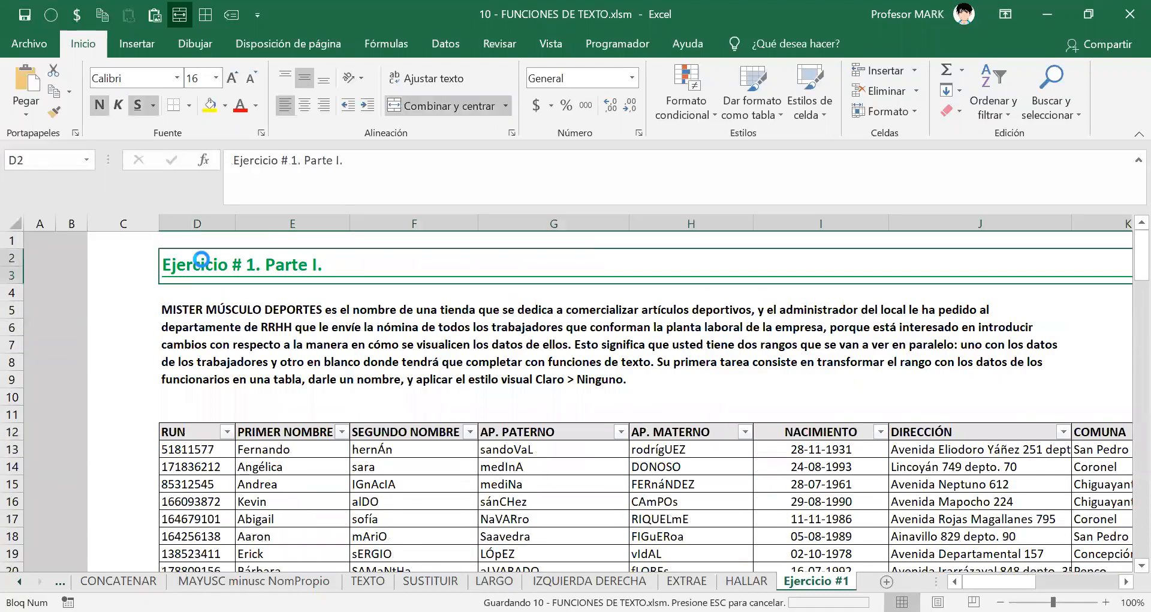